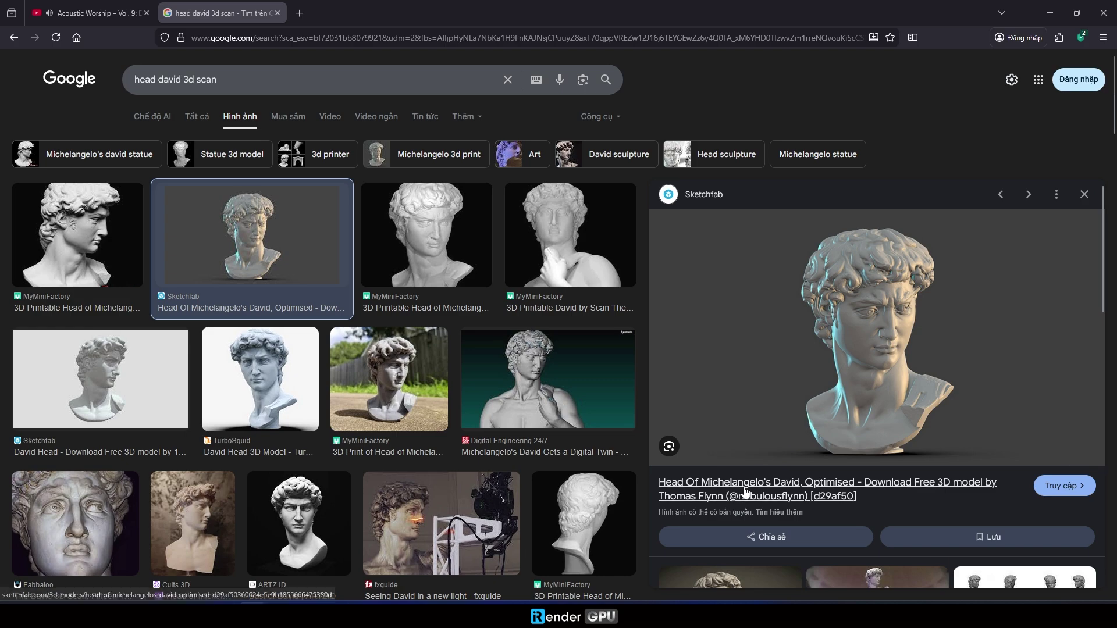
Open the Sketchfab page of the Head Of Michelangelo's David, Optimised model and examine the bust in its 3D viewer.
left_click(745, 491)
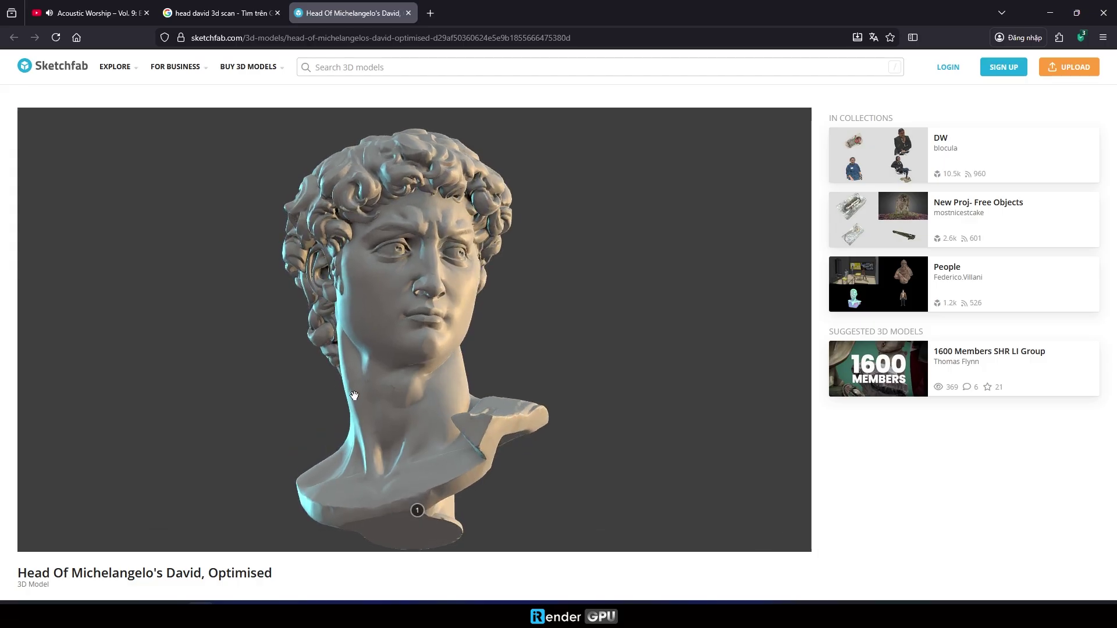
mouse_move(405, 407)
left_mouse_down()
mouse_move(591, 399)
mouse_move(428, 404)
mouse_move(374, 401)
mouse_move(366, 389)
mouse_move(410, 388)
left_mouse_up()
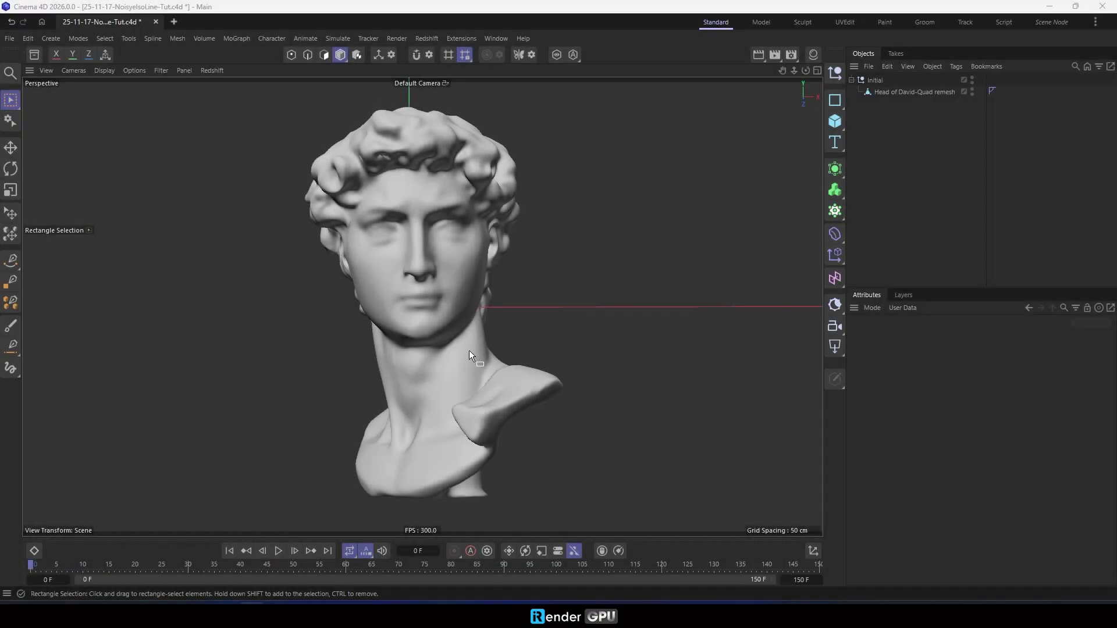
Examine the topology of the Head of David-Quad remesh with Gouraud Shading (Lines) and return to plain Gouraud Shading.
left_click(907, 92)
key("n")
key("b")
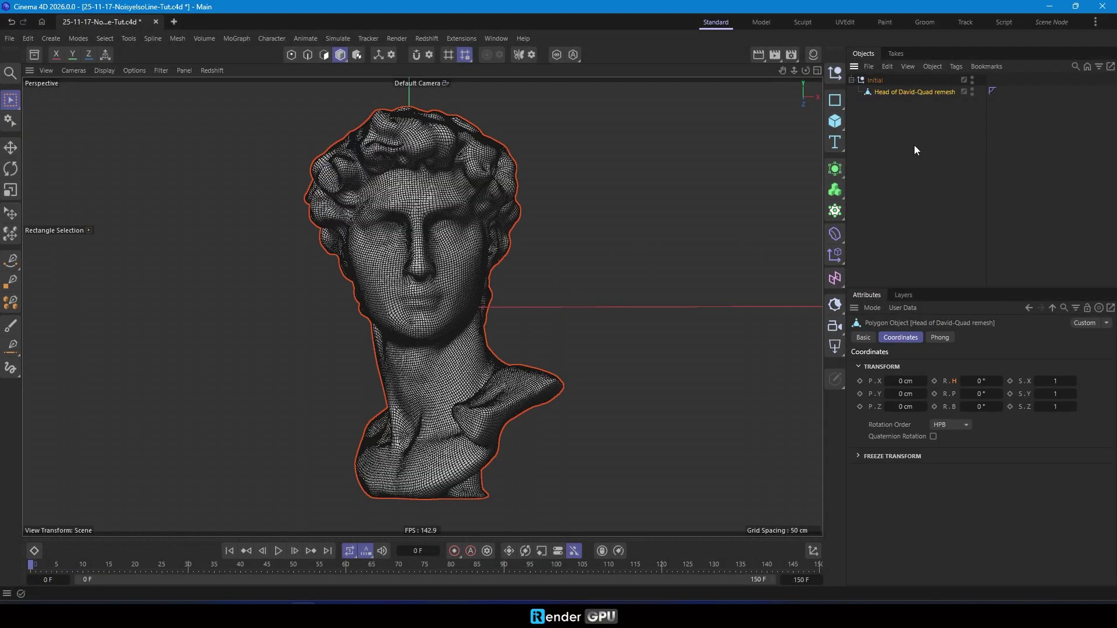
key("n")
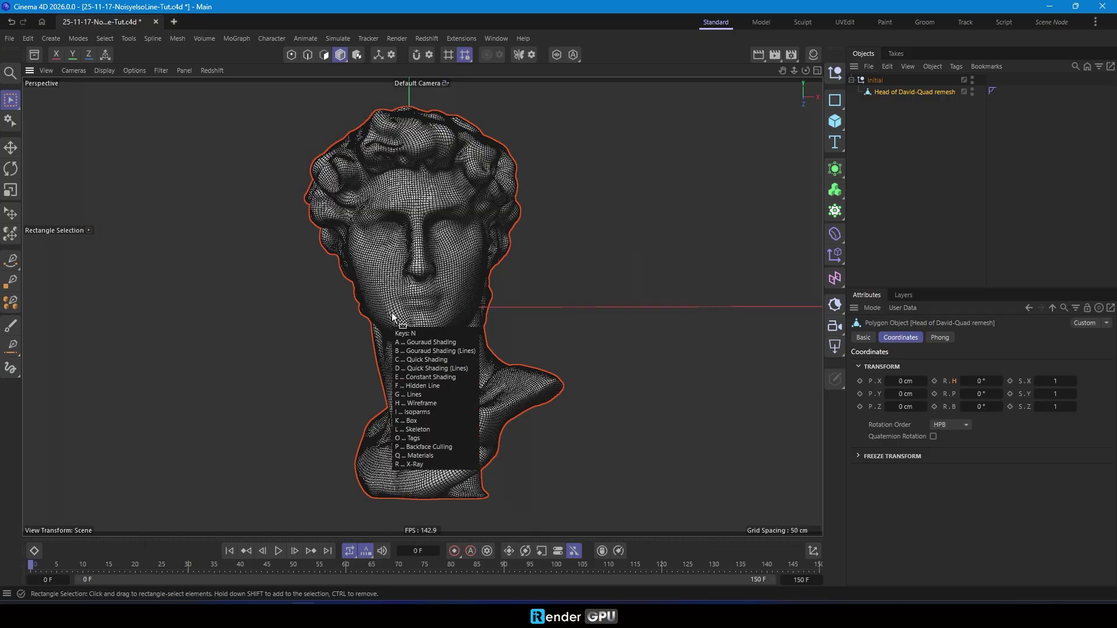
key("a")
Add a null object and name it Scene.
left_click(835, 73)
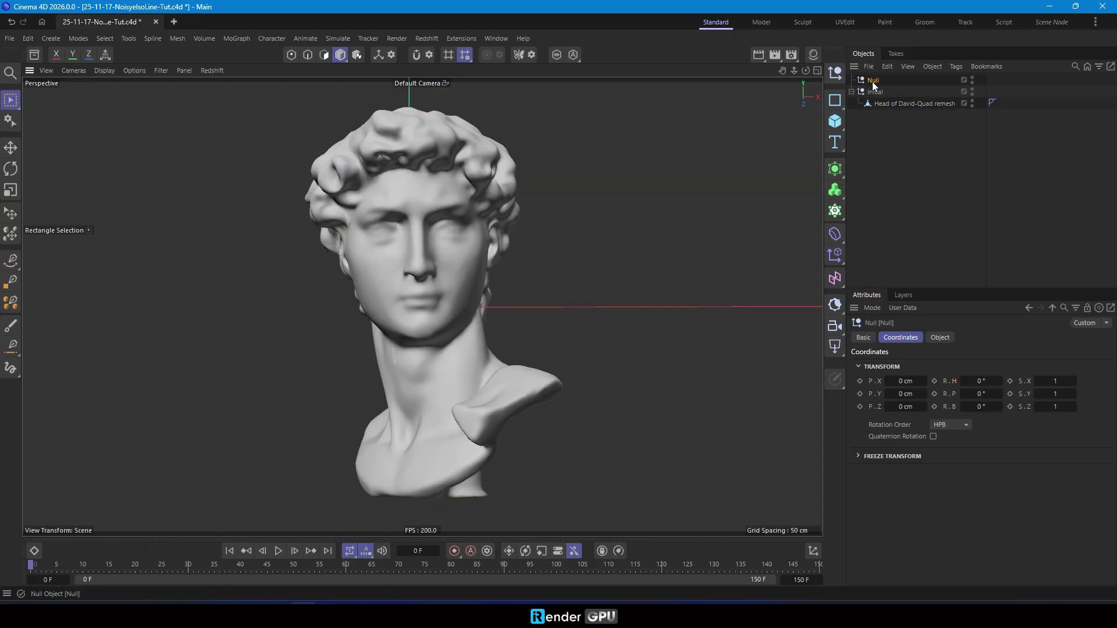
type("Scene")
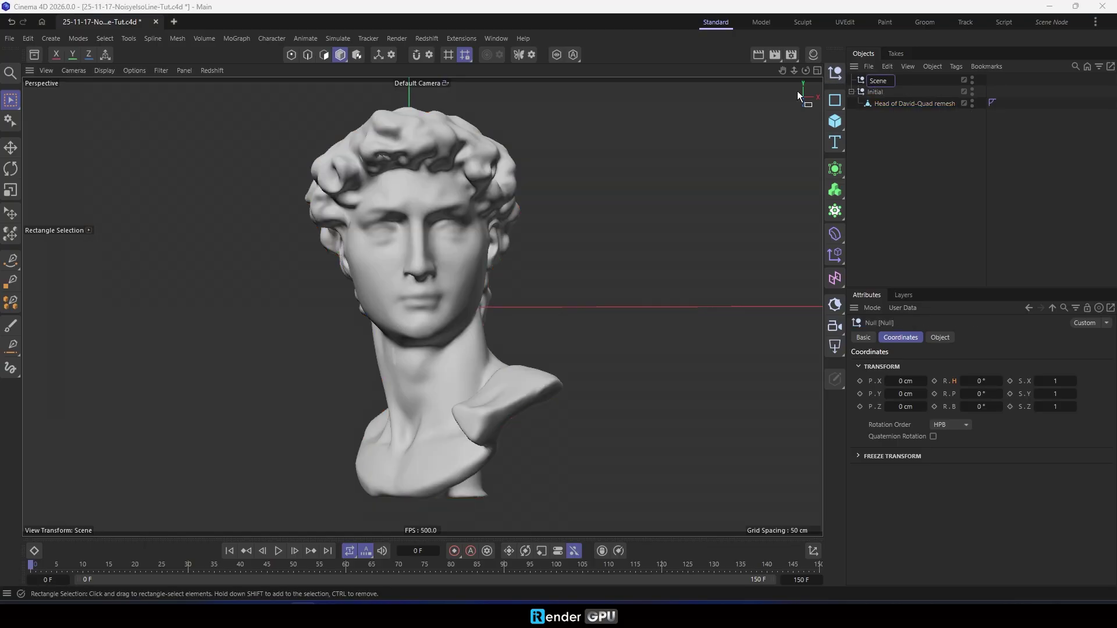
key("Return")
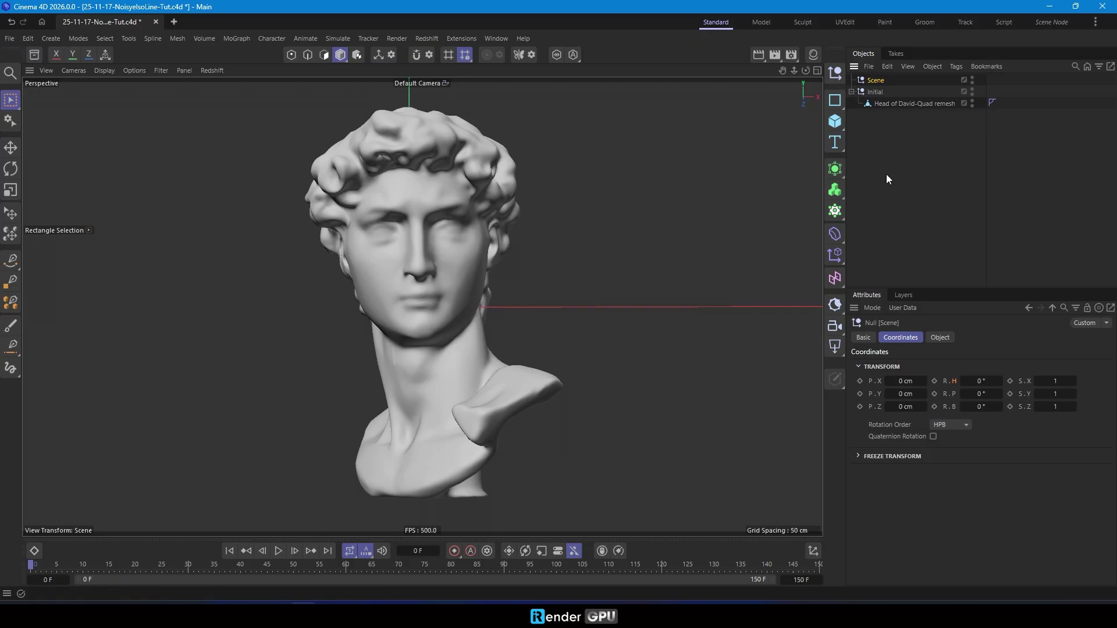
Create a Nodes Mesh object and make it a child of the Scene null.
key("shift+c")
type("node")
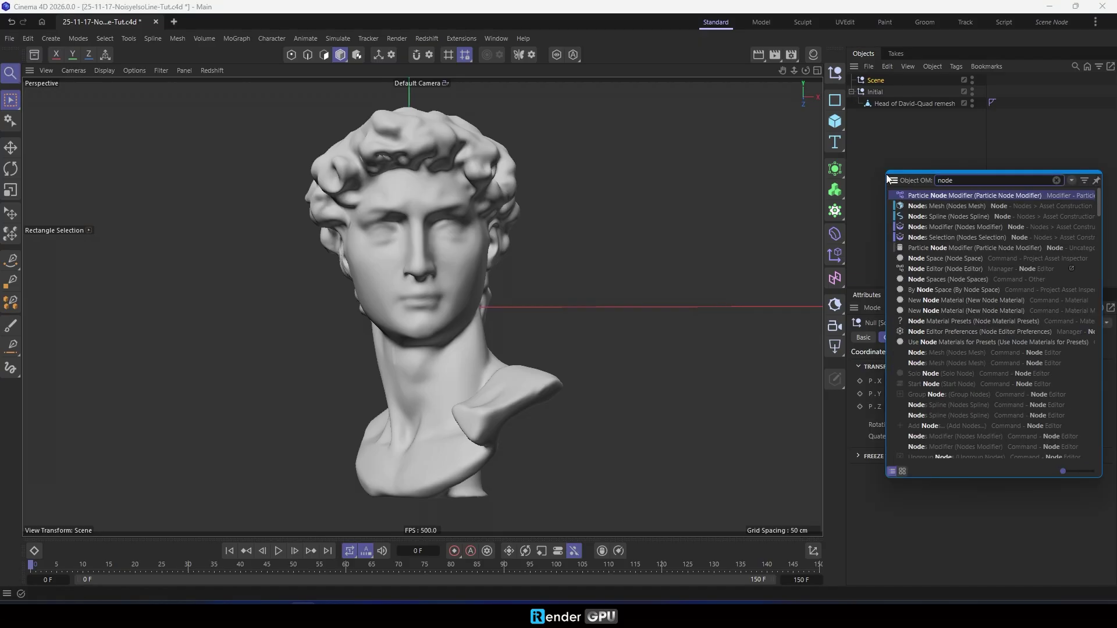
double_click(924, 206)
left_click_drag(874, 76, 884, 92)
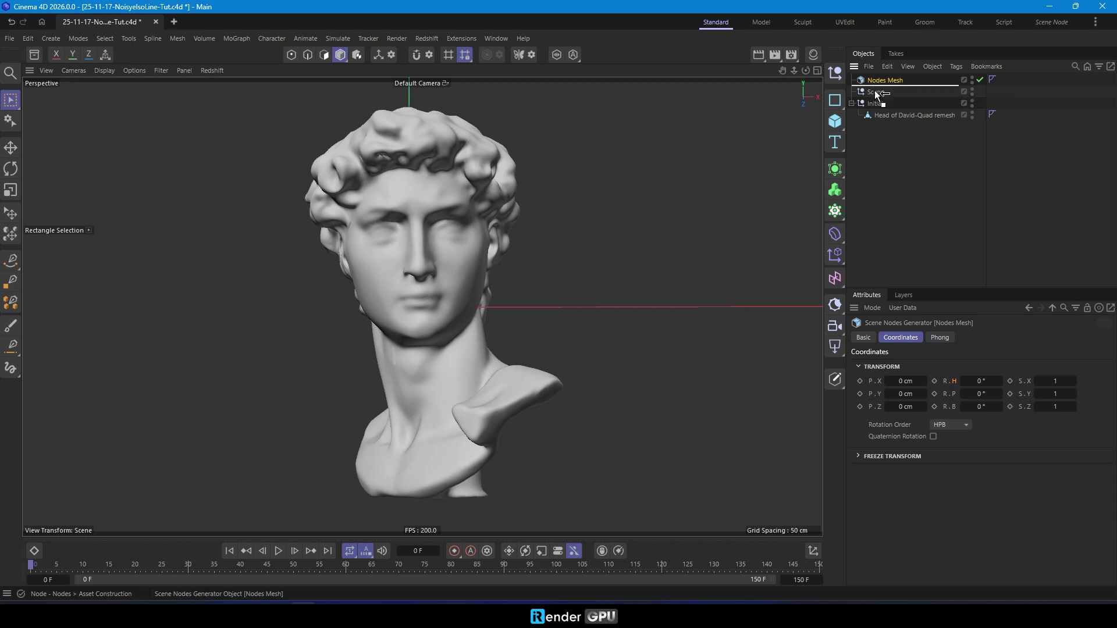
Rename the Nodes Mesh as Noise Isolines and move the Scene null below the Initial null in the object hierarchy.
double_click(885, 92)
type("N")
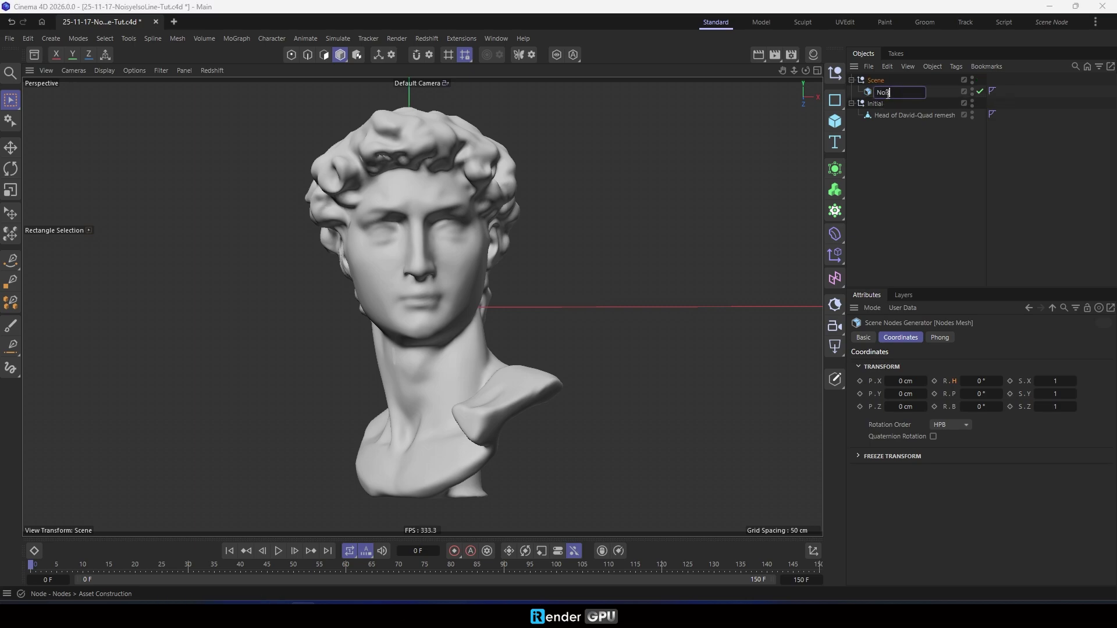
type("oise Isolines")
key("Return")
left_click_drag(886, 92, 900, 138)
Open the Noise Isolines graph in the Scene Node layout and enlarge the viewport.
left_click(892, 116)
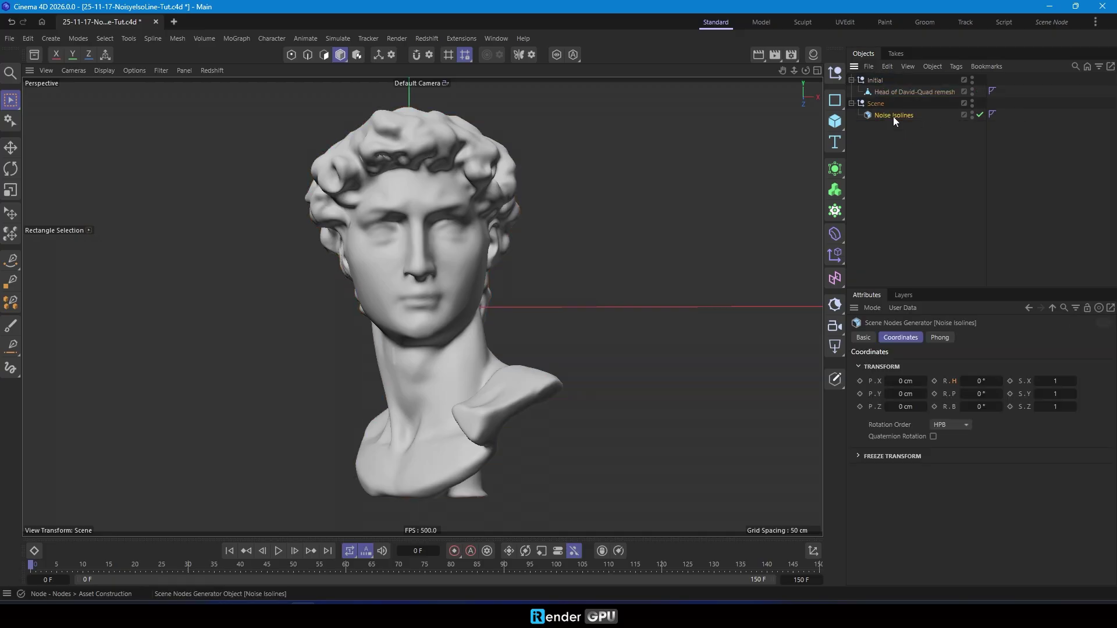
left_click(1053, 23)
left_click(712, 356)
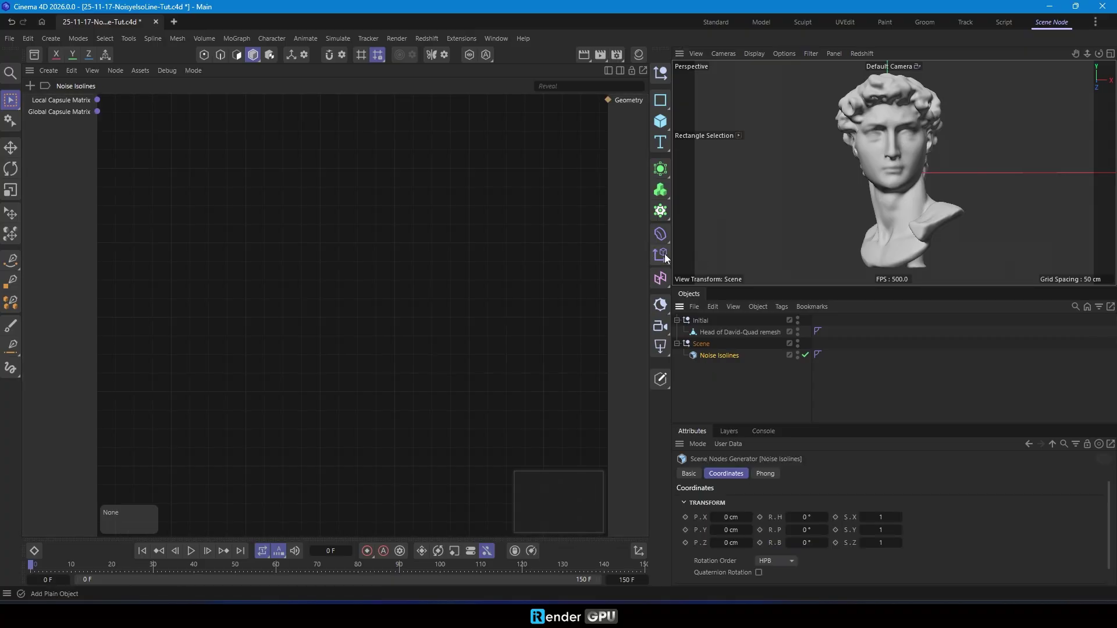
left_click_drag(755, 287, 756, 313)
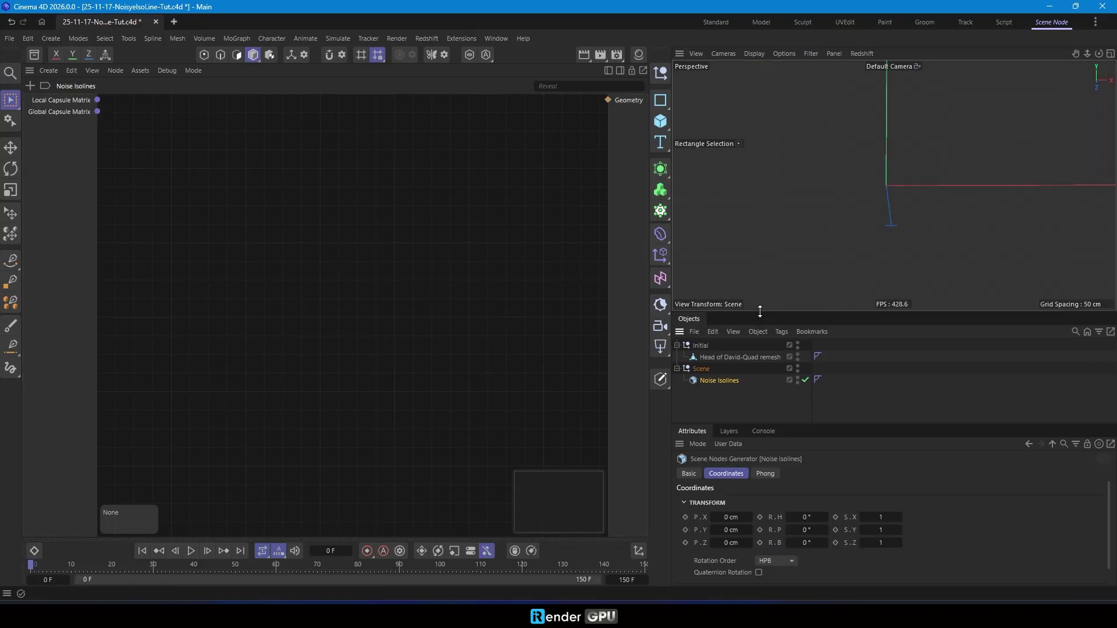
Add an Object Link input to the Noise Isolines graph and place it on the canvas as a floating node.
right_click(66, 161)
mouse_move(93, 161)
left_click(192, 393)
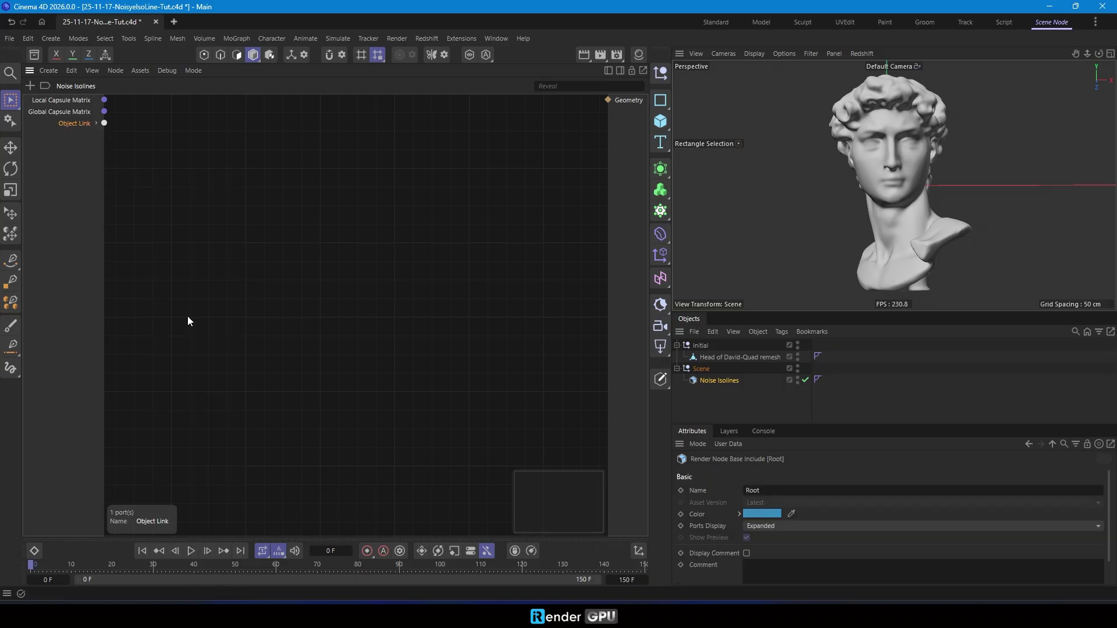
left_click_drag(78, 125, 152, 216)
left_click(221, 226)
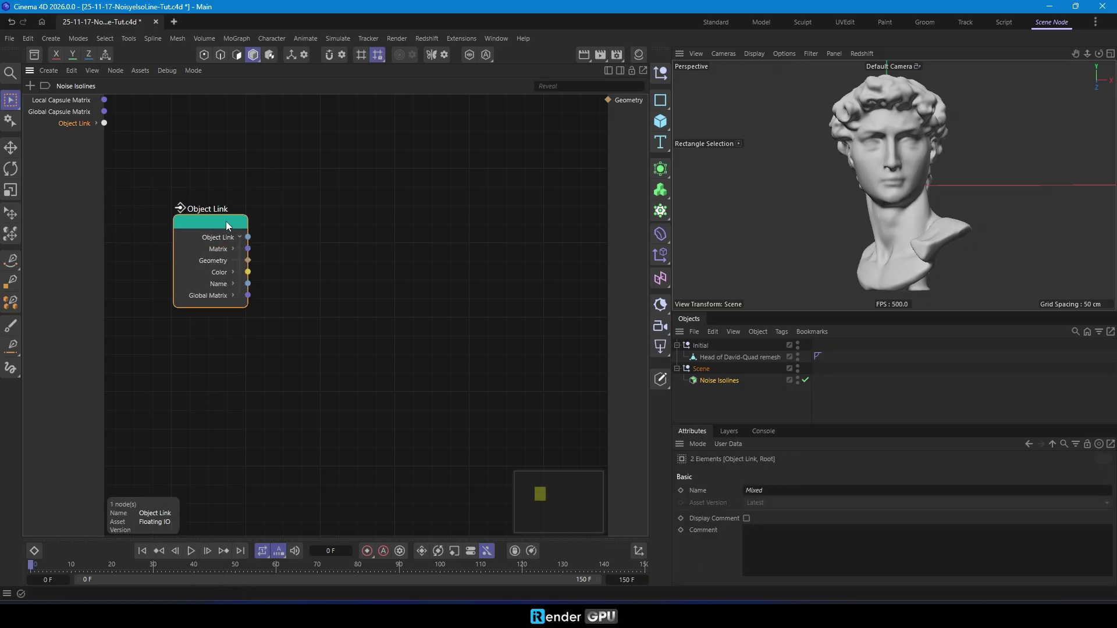
Add a Transform Geometry node, feed it from the Object Link node, and connect its result to the graph's Geometry output.
double_click(293, 271)
type("tran")
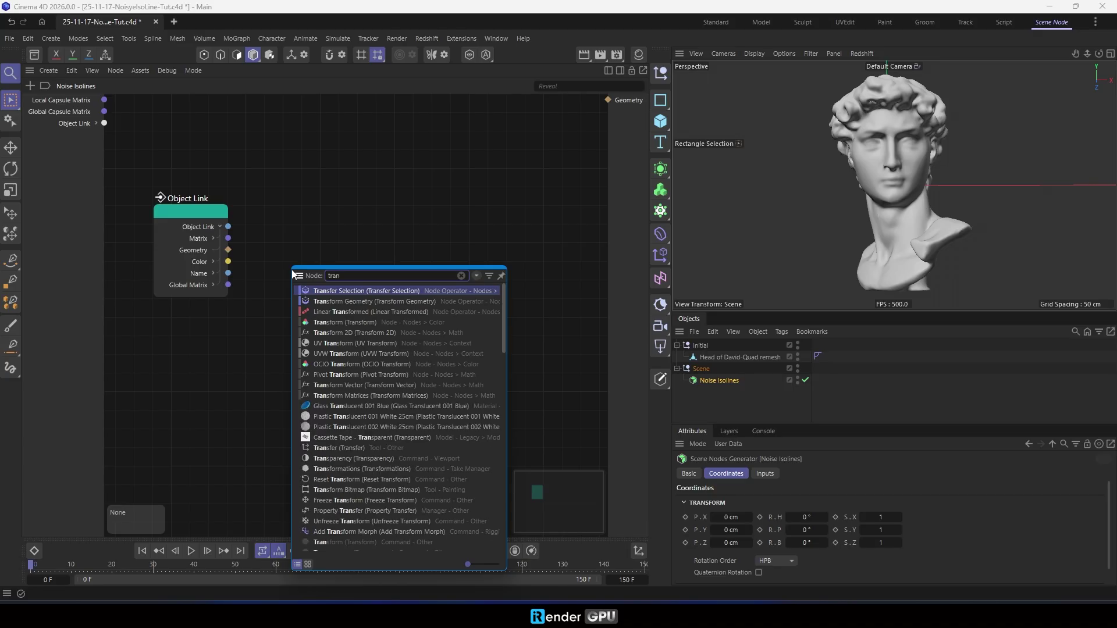
double_click(369, 300)
left_click_drag(285, 269, 291, 226)
left_click_drag(228, 251, 266, 256)
left_click_drag(333, 242, 608, 100)
Enclose the Object Link and Transform Geometry nodes in a scaffold named Initial and color it green.
left_click_drag(139, 169, 366, 368)
key("s")
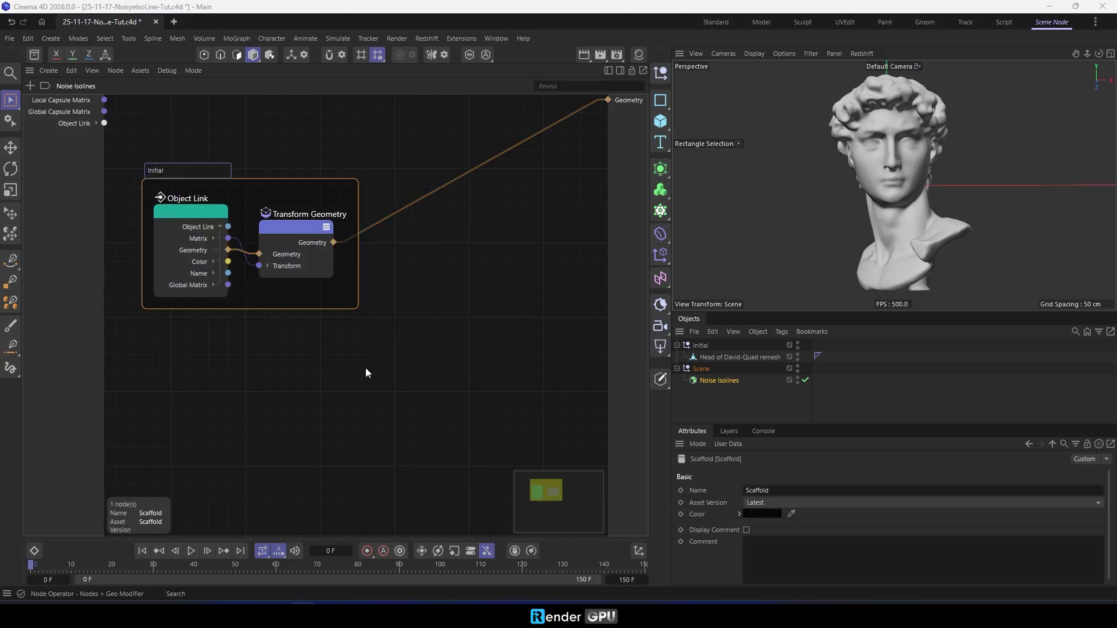
key("Return")
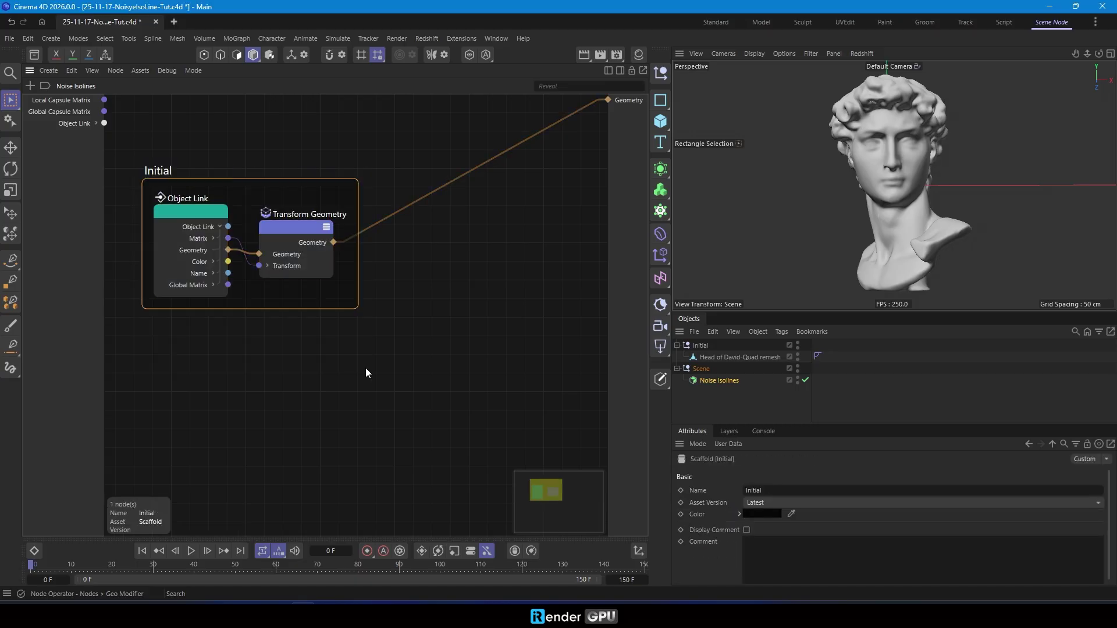
right_click(262, 290)
mouse_move(324, 482)
left_click(469, 513)
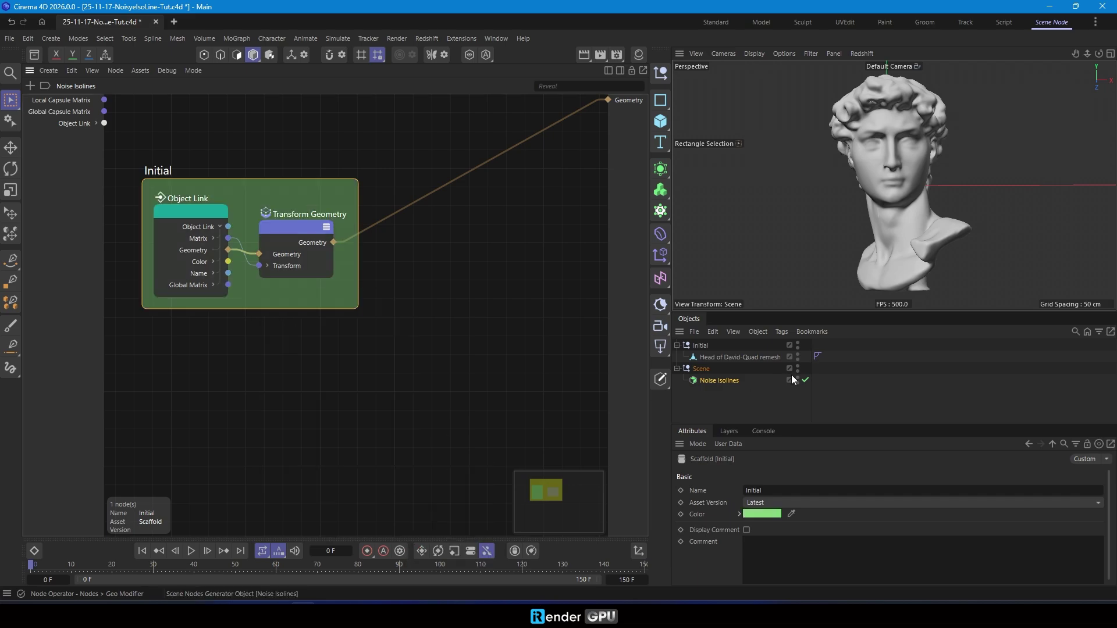
Assign Head of David-Quad remesh as the Object Link of Noise Isolines and hide the Initial null in viewport and render.
left_click(721, 380)
left_click(764, 473)
left_click_drag(738, 356, 768, 502)
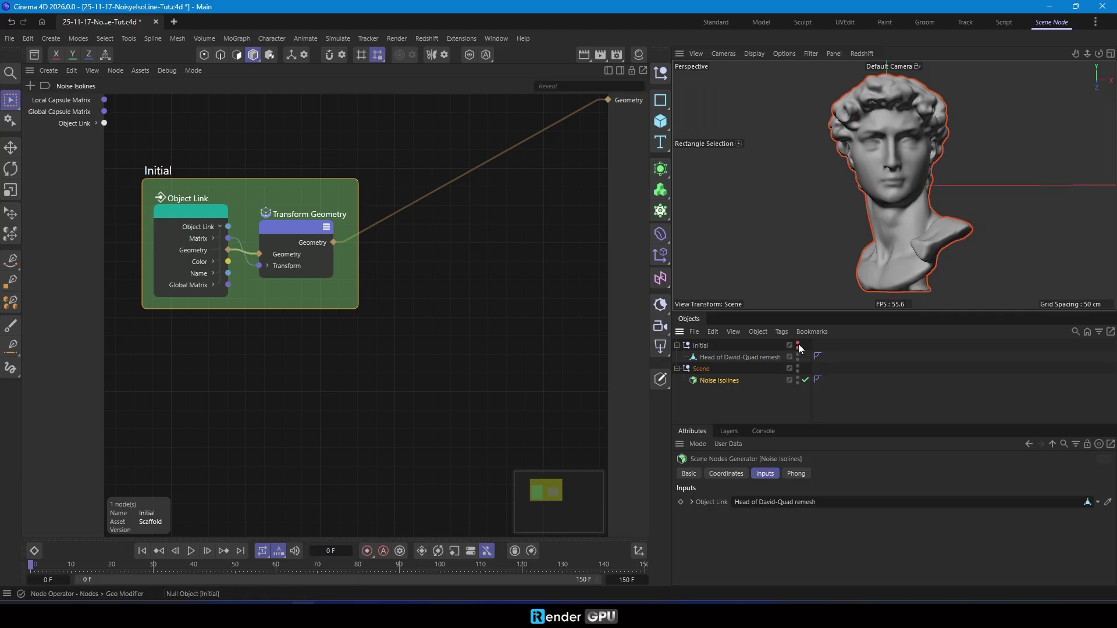
left_click(420, 285)
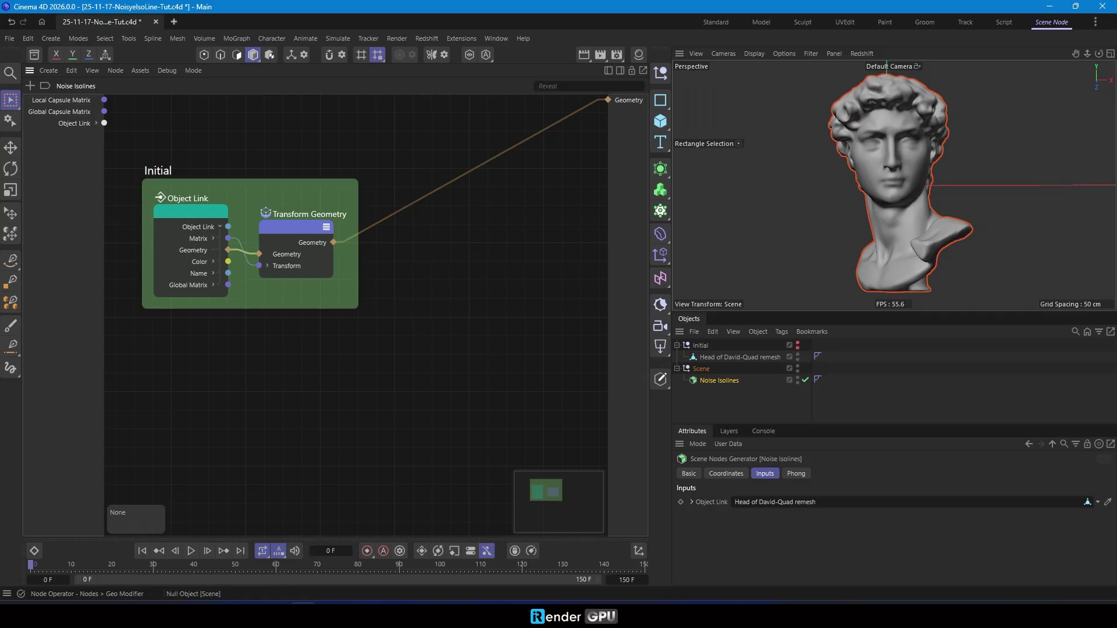
Add a Noise Selection node and expose its Threshold, Noise Type, Scale, Time and Seed ports.
middle_click_drag(602, 292, 476, 265)
type("cnoise")
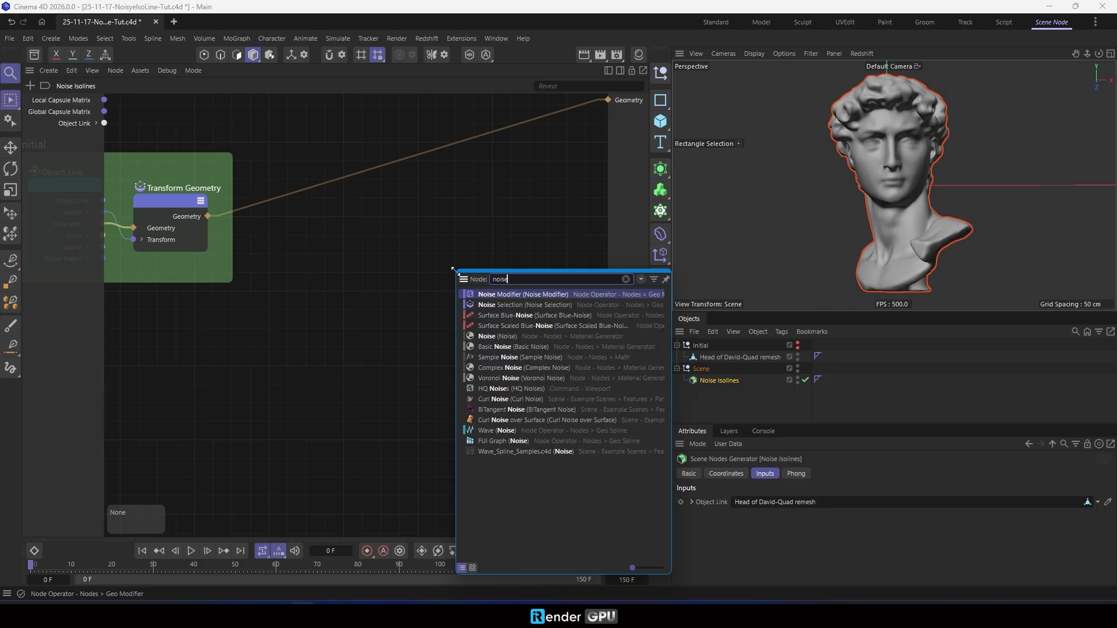
left_click(515, 303)
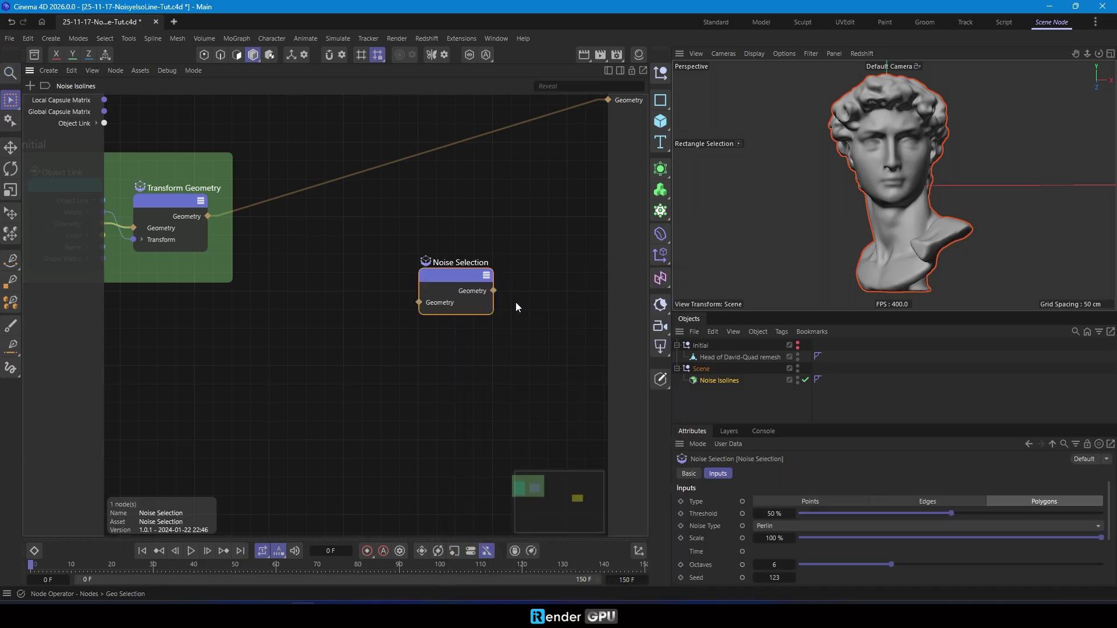
left_click(743, 514)
left_click(743, 525)
left_click(742, 538)
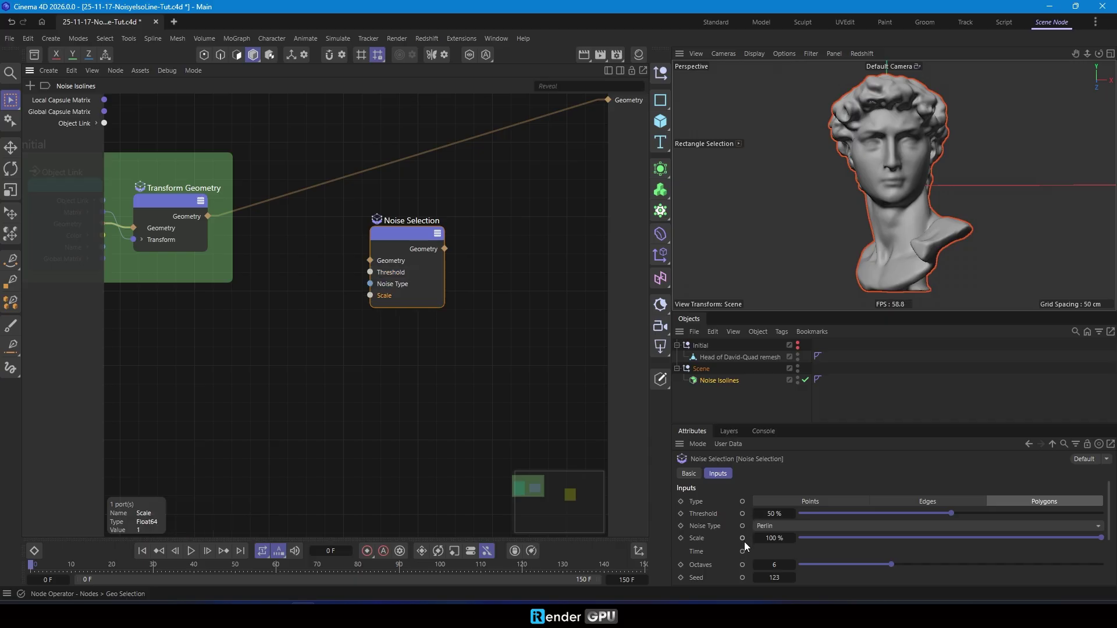
left_click(743, 551)
left_click(743, 577)
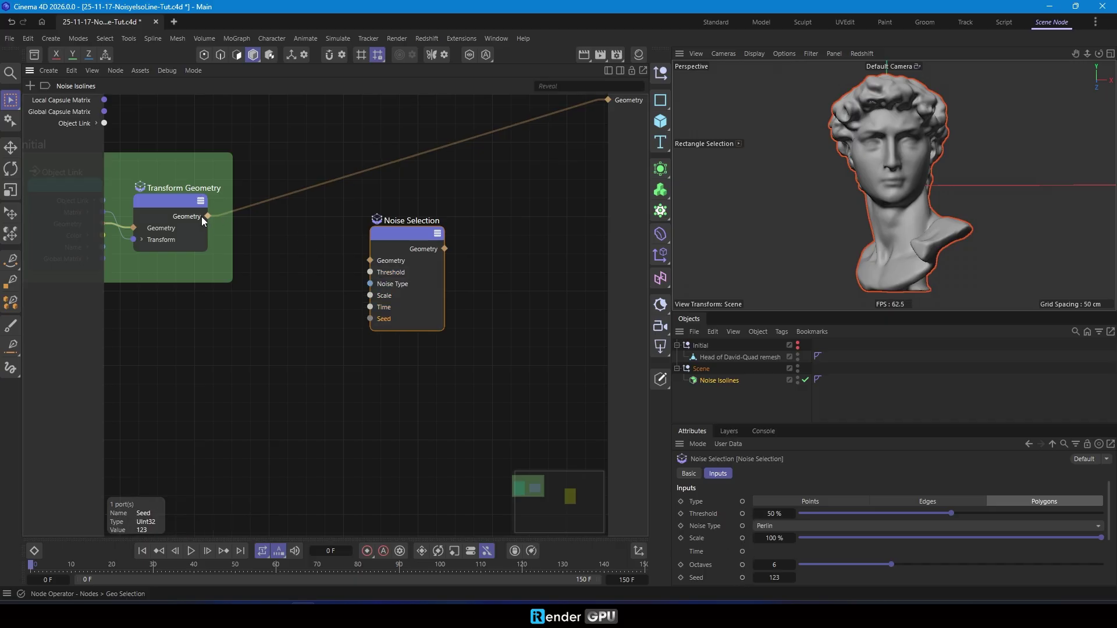
Connect the Transform Geometry output to the Noise Selection node's Geometry input and reorder its ports so Time comes after Seed.
left_click_drag(376, 260, 371, 260)
left_click_drag(394, 237, 375, 215)
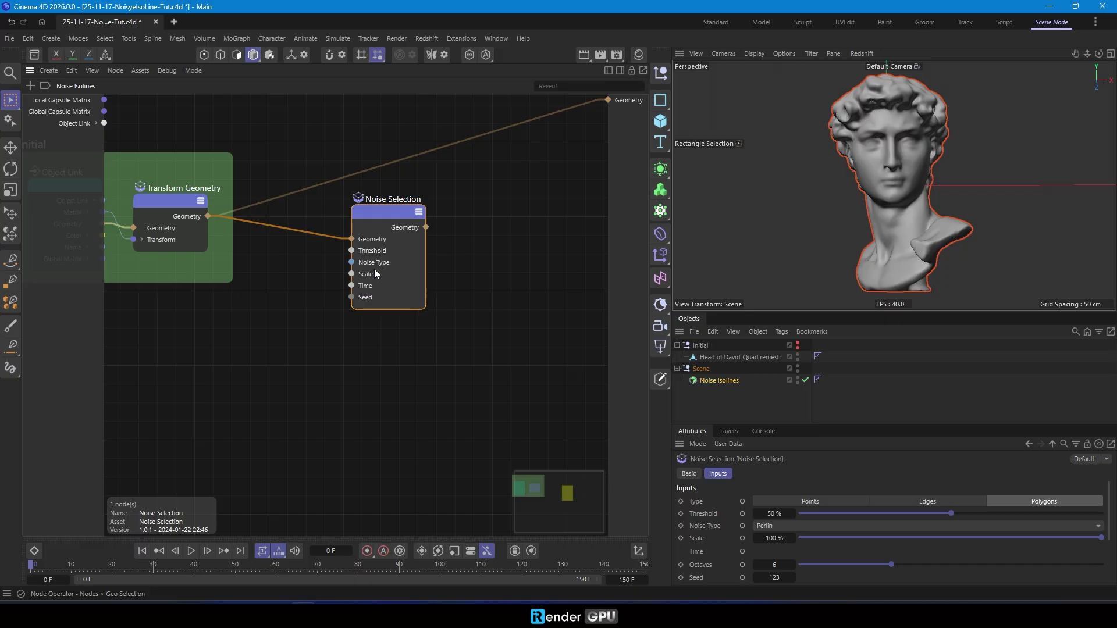
left_click_drag(372, 285, 368, 305)
left_click_drag(381, 215, 389, 218)
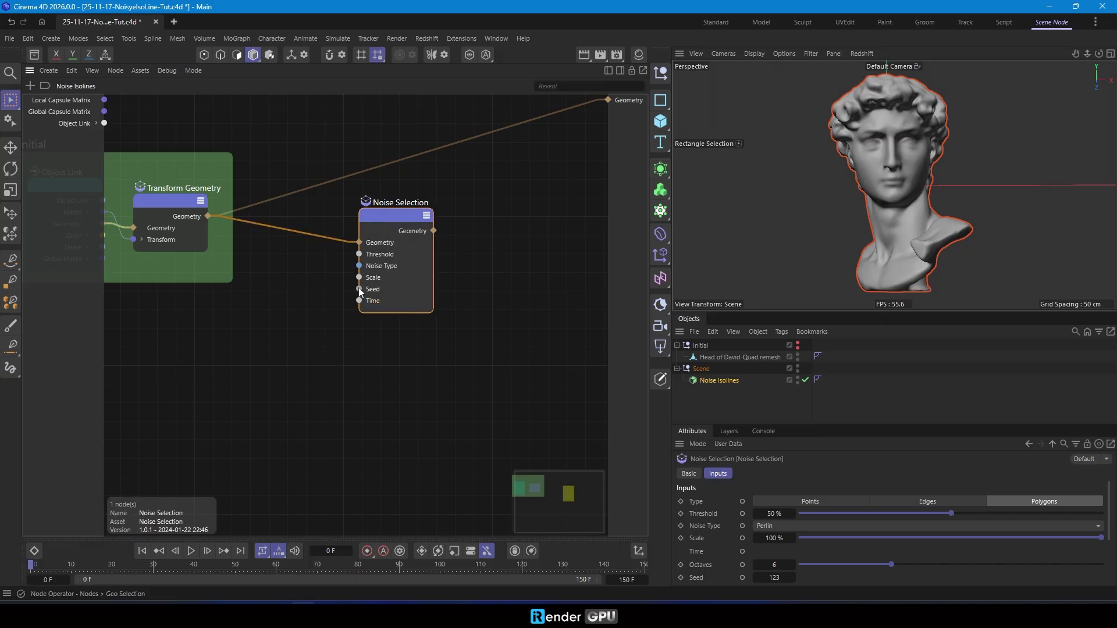
Publish the Noise Selection node's Threshold, Noise Type, Scale and Seed ports as inputs of the graph.
left_click_drag(359, 254, 294, 294)
left_click(294, 308)
left_click_drag(359, 265, 311, 282)
left_click(347, 282)
left_click(321, 282)
left_click(324, 292)
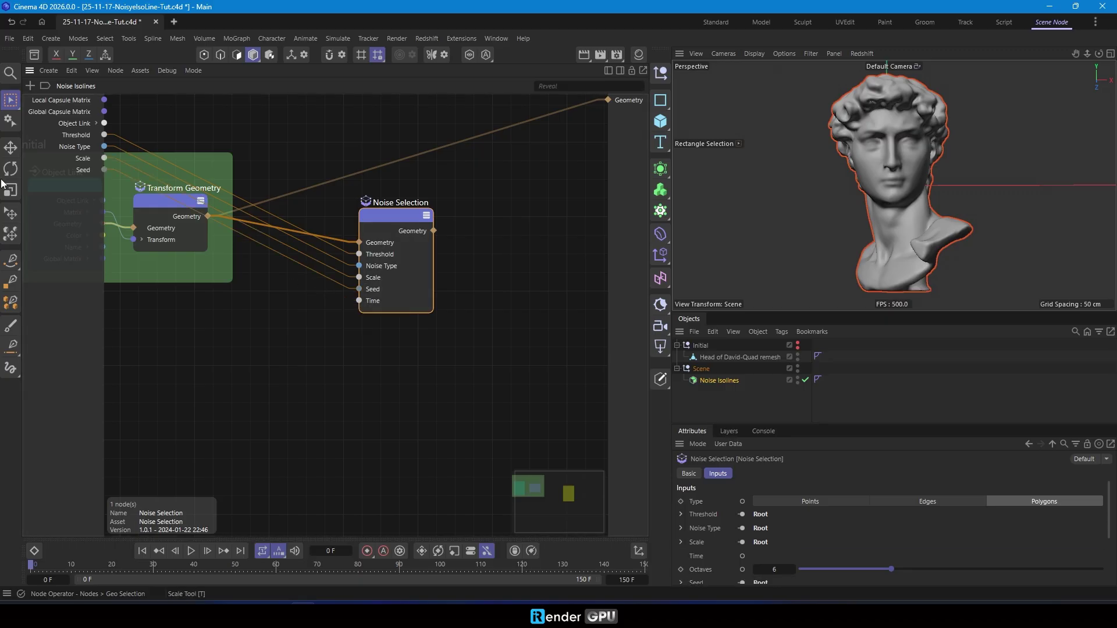
Rename the graph's Threshold, Scale and Seed inputs as Noise Threshold, Noise Scale and Noise Seed.
left_click(63, 137)
left_click(66, 134)
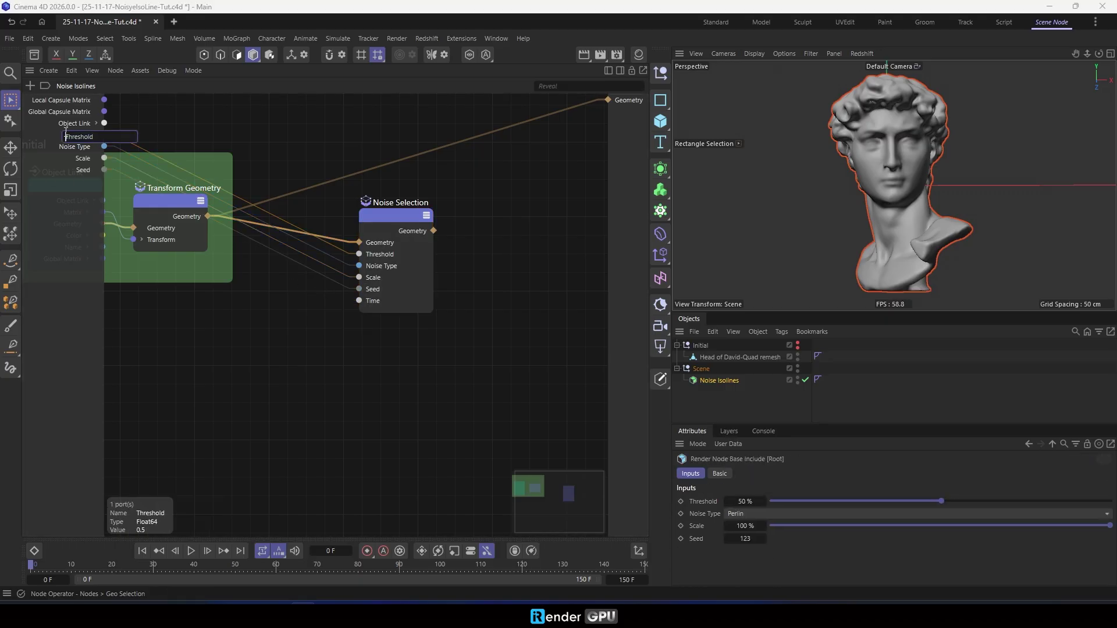
key("Return")
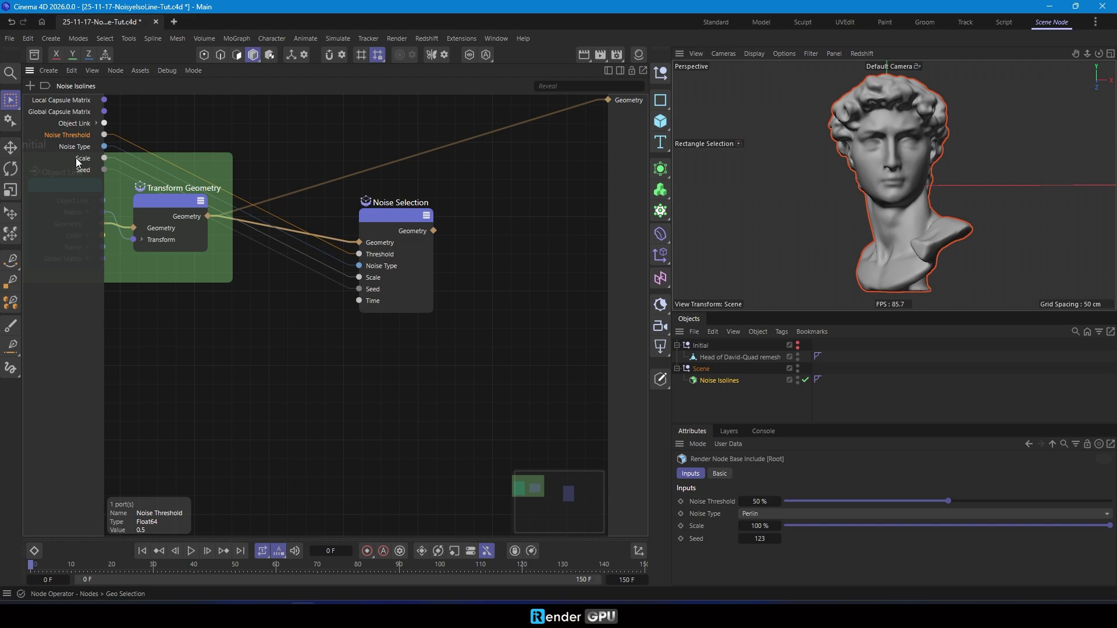
double_click(78, 163)
key("Escape")
left_click(82, 160)
left_click(84, 161)
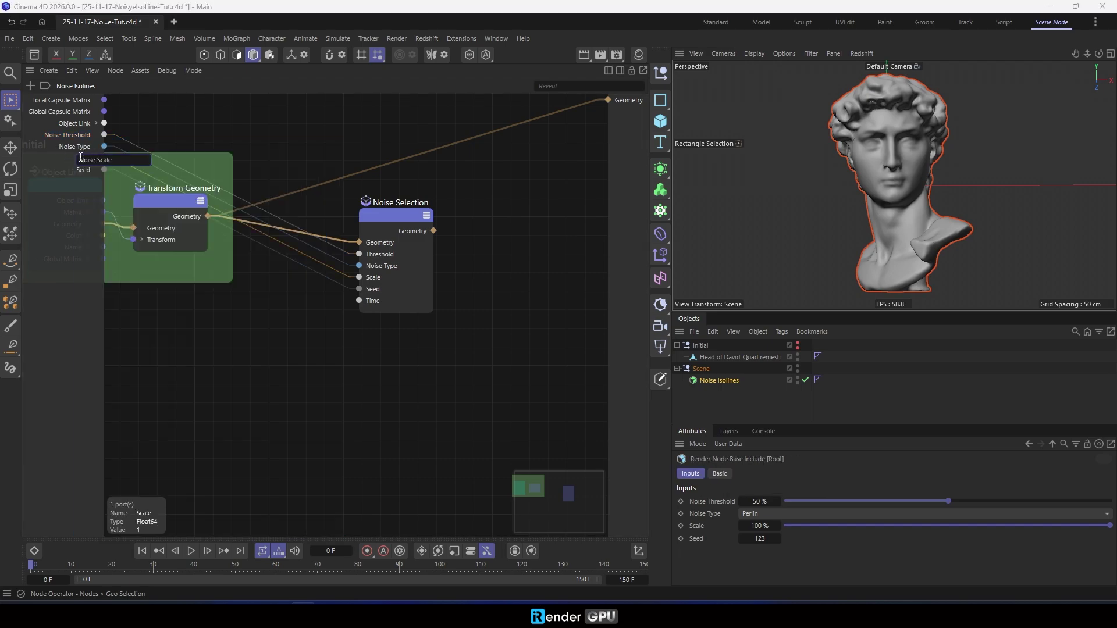
type("Noise Scale")
key("Return")
double_click(80, 170)
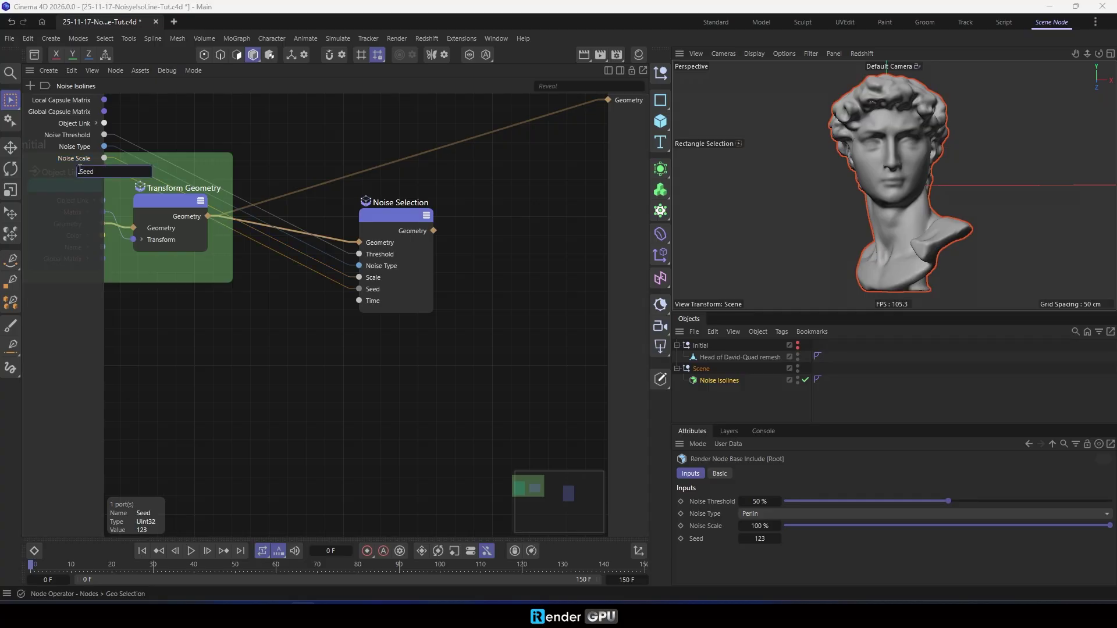
type("Noise Seed")
key("Return")
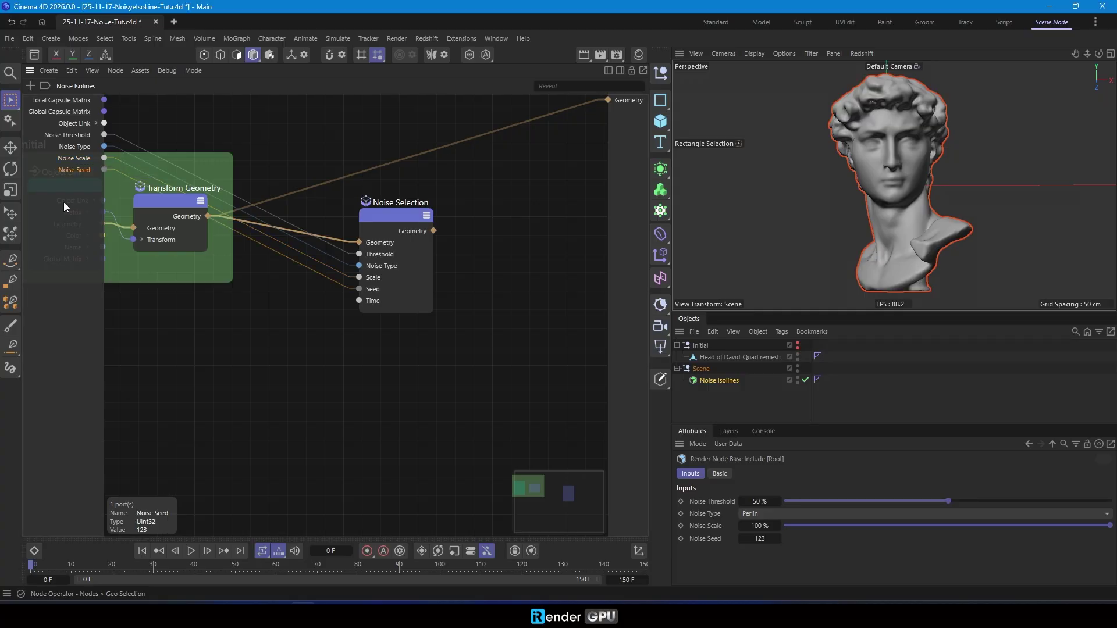
Place the four noise inputs on the canvas as one floating Inputs node and arrange it beside the Noise Selection node.
left_click(74, 138, "shift")
left_click_drag(299, 265, 300, 266)
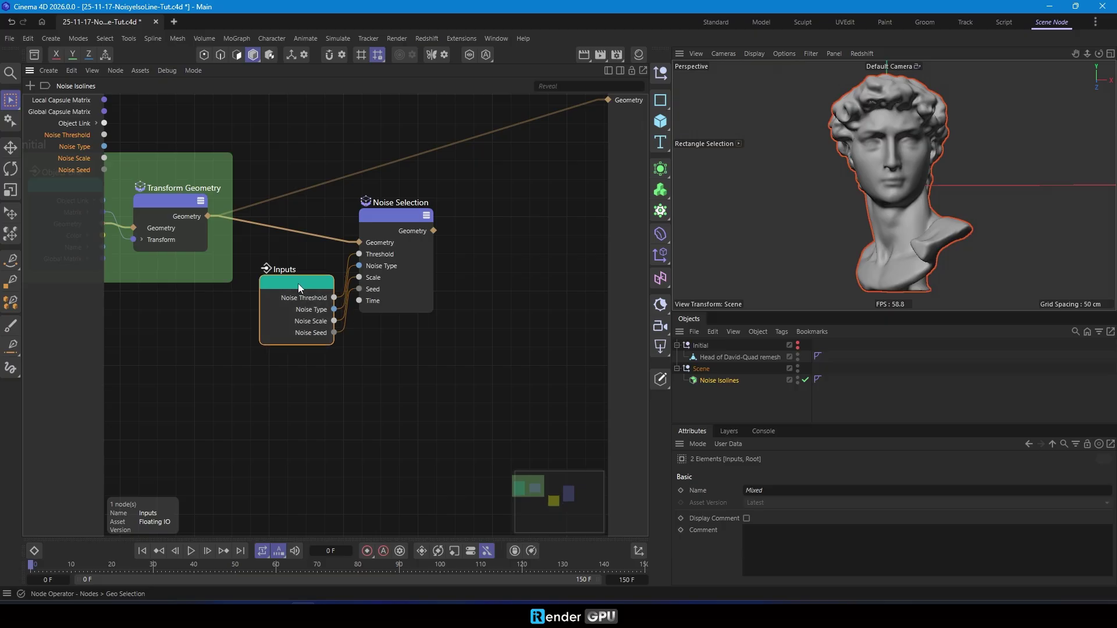
left_click_drag(403, 222, 423, 232)
left_click(312, 285)
left_click(314, 382)
Add a Time node and an Arithmetic node side by side below the Inputs node.
double_click(277, 404)
type("time")
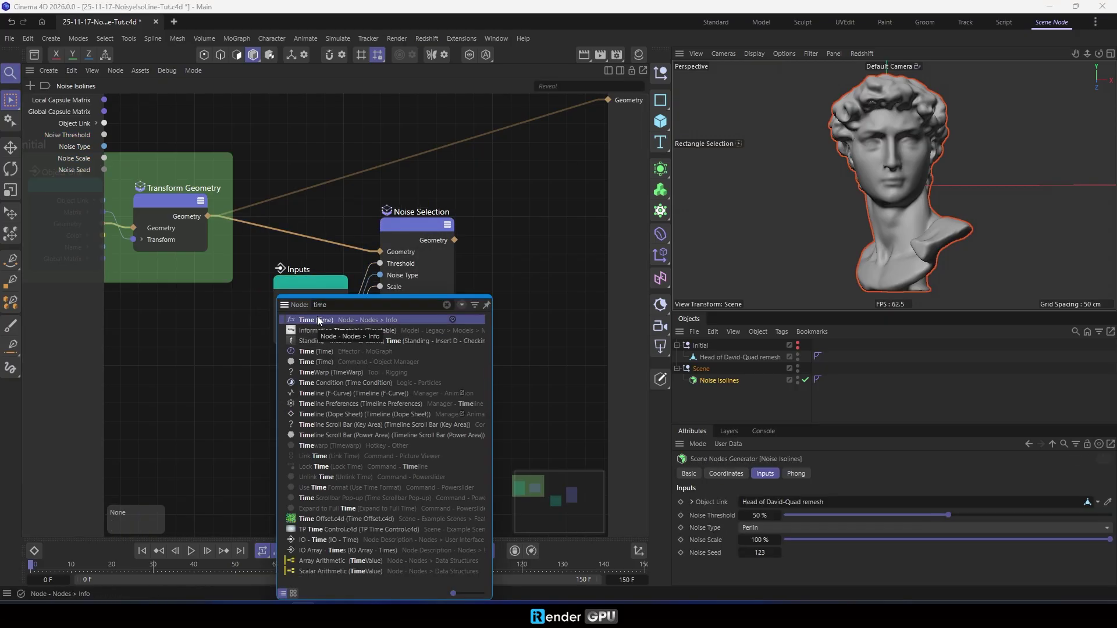
left_click(319, 320)
double_click(315, 419)
type("add")
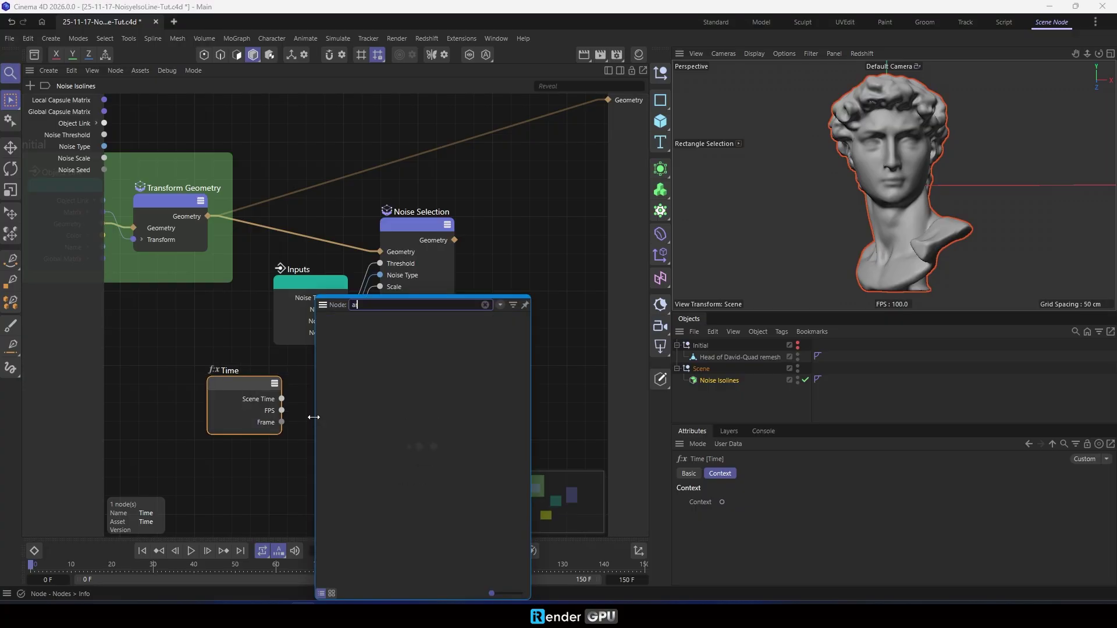
left_click(375, 321)
left_click_drag(357, 390, 327, 387)
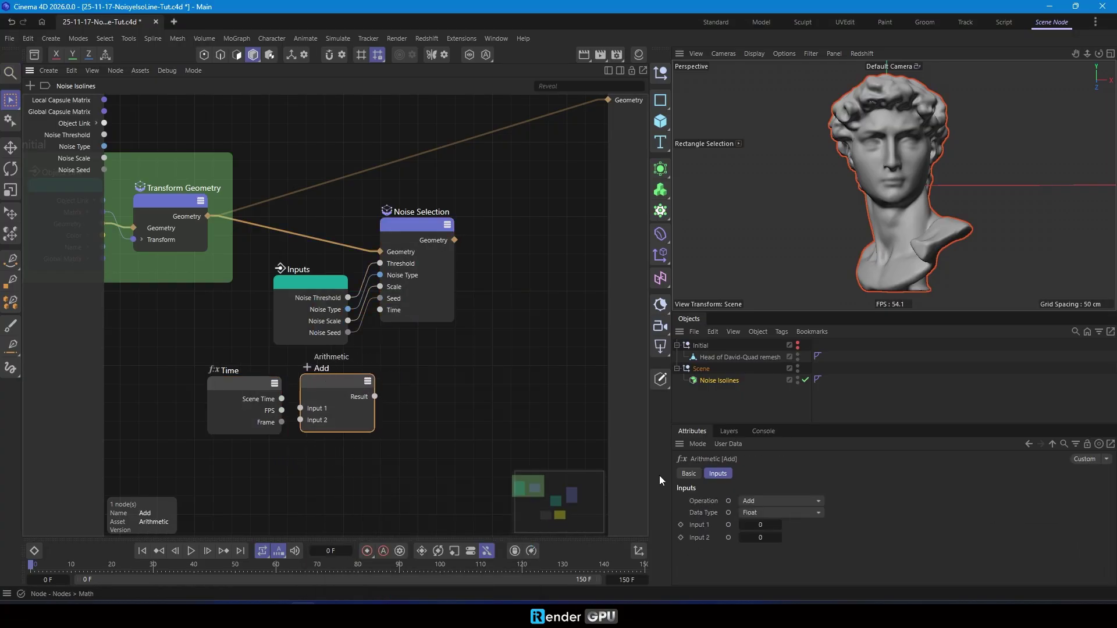
Set the Arithmetic node's operation to Divide and connect the Time node's Frame output to its Input 1.
left_click(762, 501)
left_click(765, 550)
left_click_drag(282, 422, 300, 408)
Publish the Divide node's Input 2 as a graph input named Time control and connect its Result to Noise Selection's Time port.
right_click(272, 465)
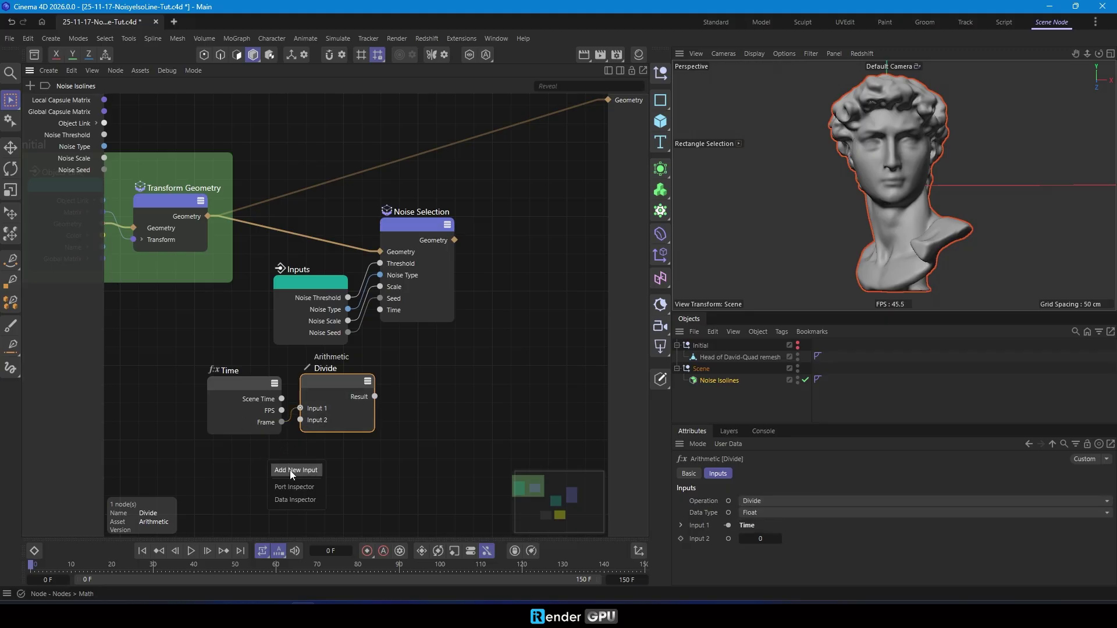
left_click(296, 470)
double_click(90, 183)
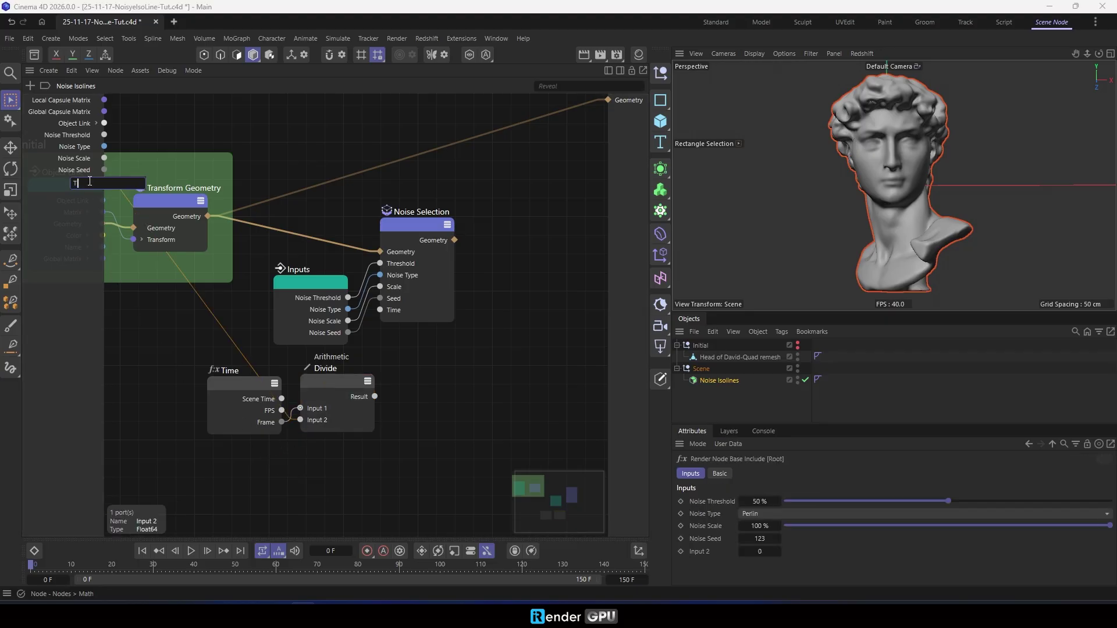
type("Time control")
key("Return")
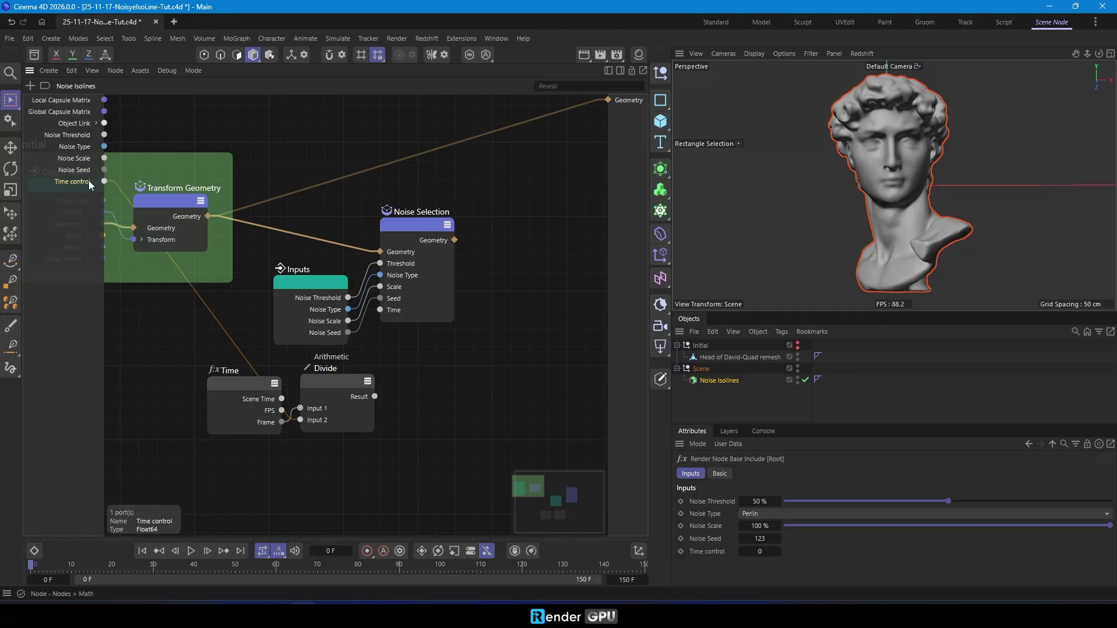
left_click_drag(375, 397, 389, 336)
Add an Invert Selection node after Noise Selection and connect the Noise Selection's Geometry output to it.
middle_click_drag(545, 270, 443, 249)
double_click(442, 249)
type("invert")
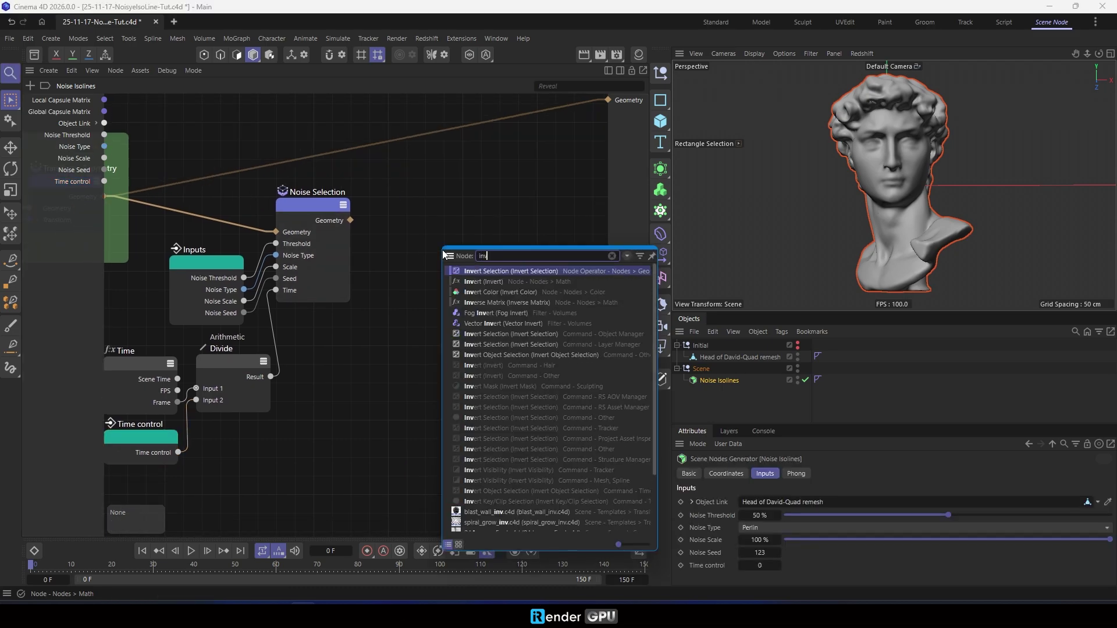
left_click(470, 274)
left_click_drag(433, 220, 419, 213)
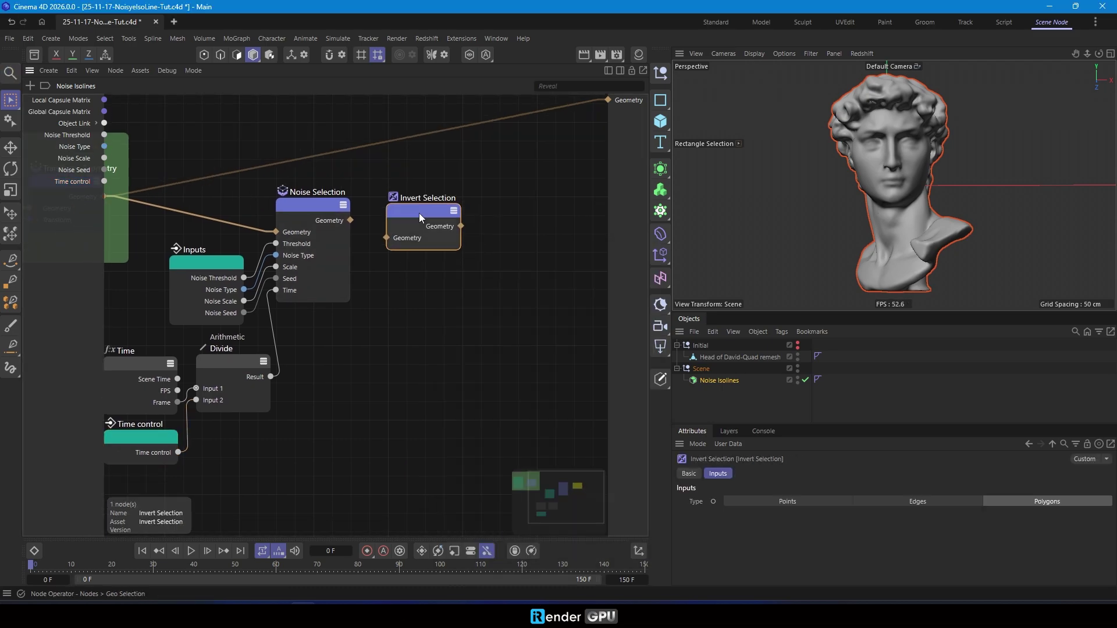
left_click_drag(350, 220, 408, 207)
Add a Delete node after Invert Selection and connect its output to the graph's Geometry output.
double_click(445, 348)
type("delete")
left_click(466, 324)
left_click_drag(440, 355, 608, 100)
Select the noise selection nodes and move them together to tidy the graph layout.
scroll(465, 197, "down", 3)
left_click_drag(282, 142, 520, 370)
left_click_drag(318, 317, 375, 312)
left_click(485, 331)
middle_click_drag(485, 330, 339, 309)
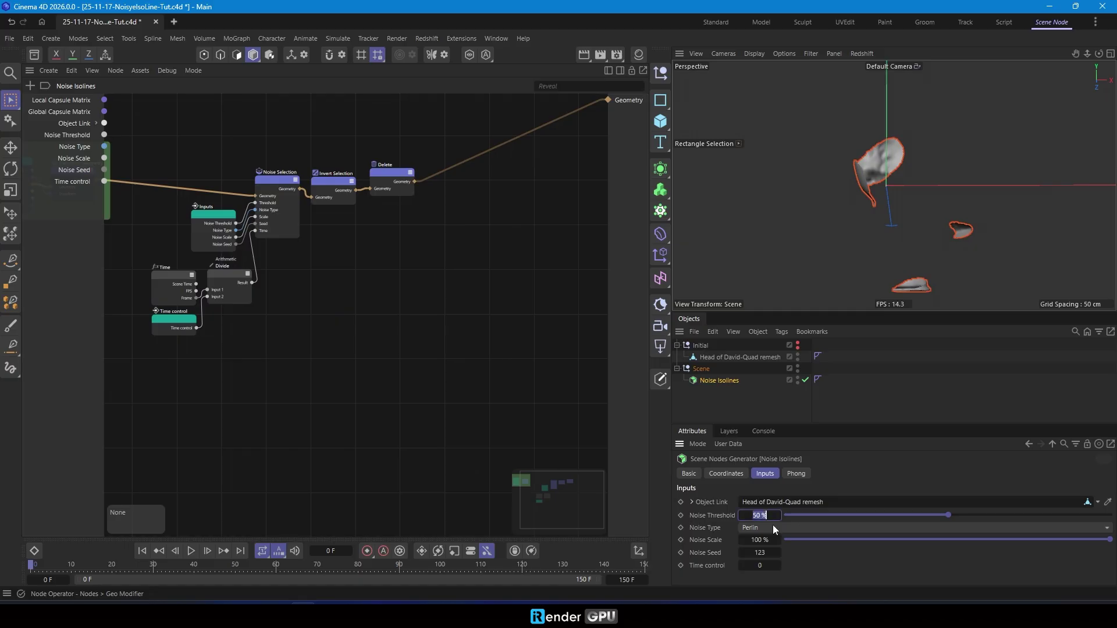
Set the Noise Isolines inputs to Noise Threshold 15 %, Noise Scale 45 % and Time control 30.
type("15")
left_click(767, 540)
type("4")
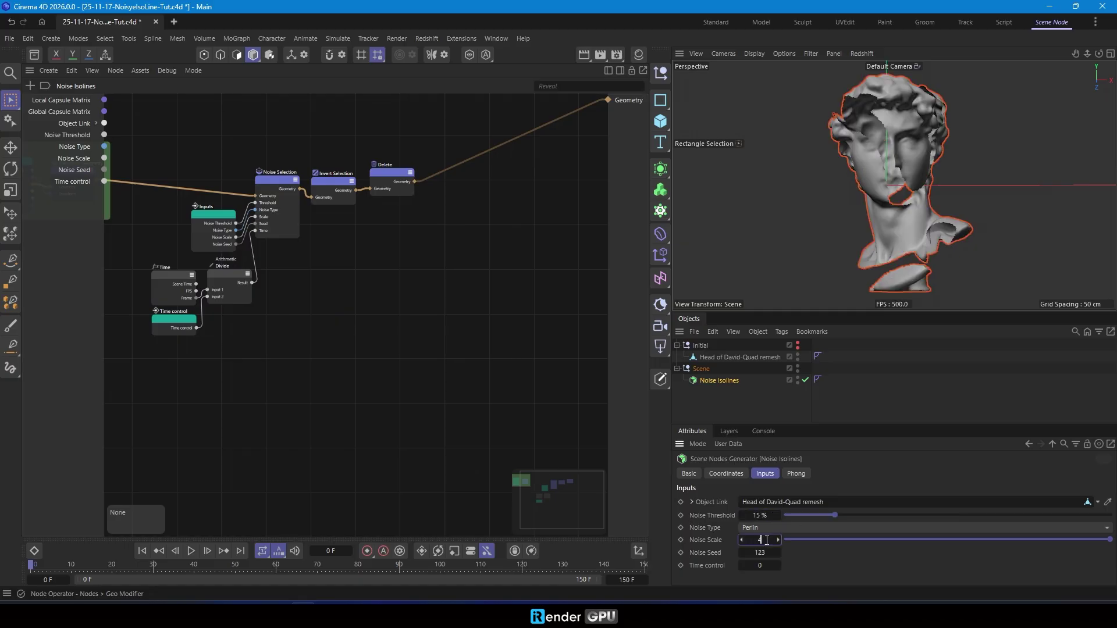
type("5")
key("Return")
key("Return")
Set the Noise Threshold to 30 %, play the animation to check the noise motion and return to the first frame.
left_click(759, 515)
type("30")
key("Return")
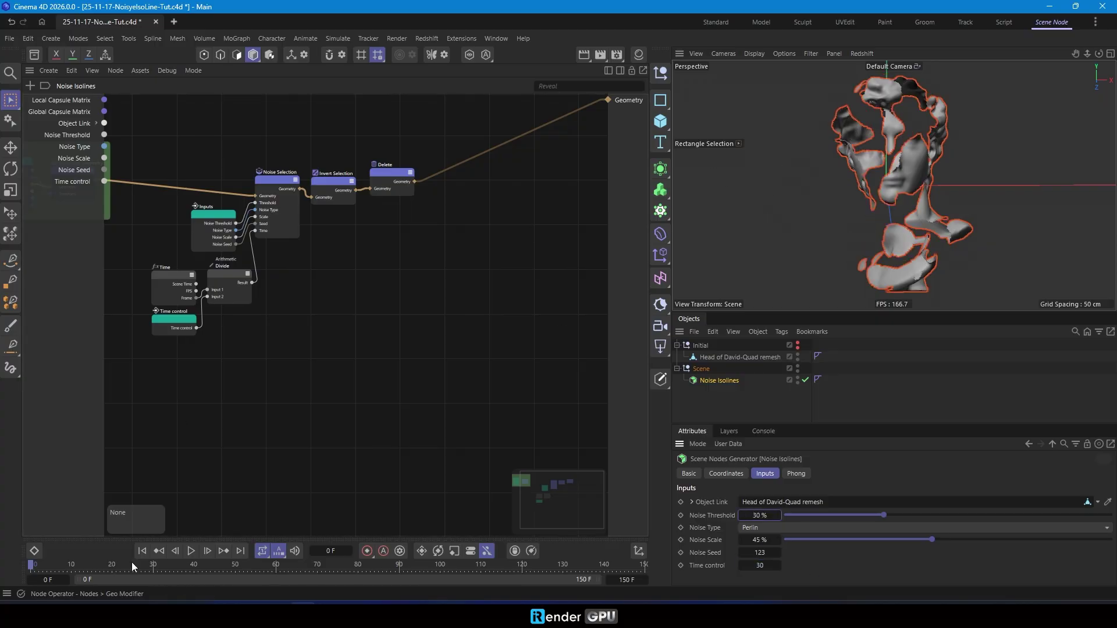
left_click(192, 551)
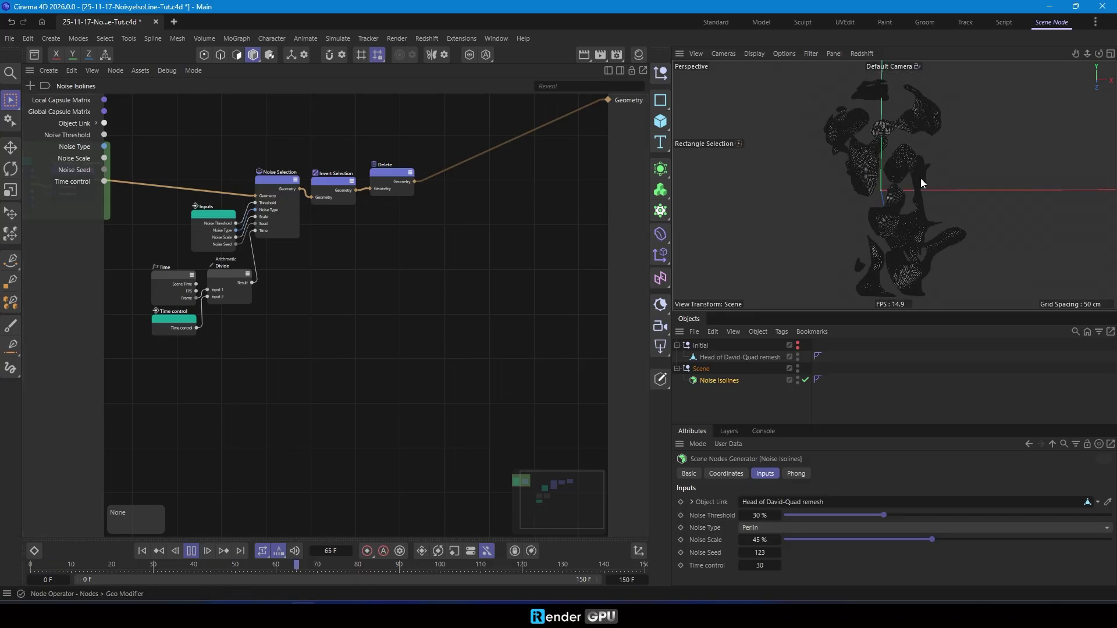
left_click(142, 551)
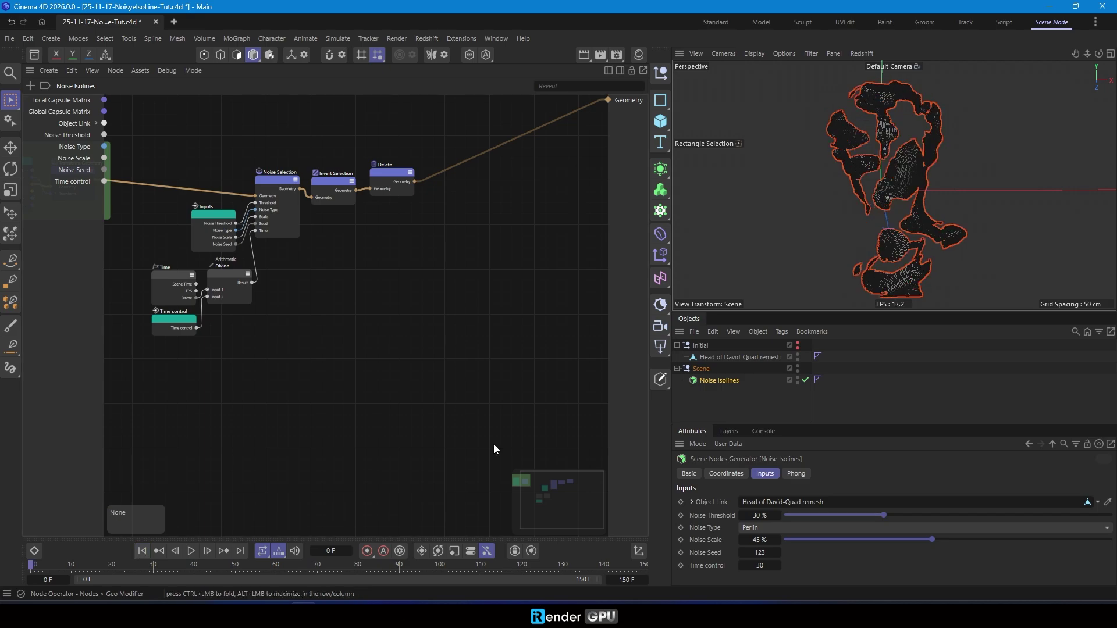
Keyframe the heading rotation of Head of David-Quad remesh from 0° at frame 0 to 360° at frame 150.
left_click(727, 358)
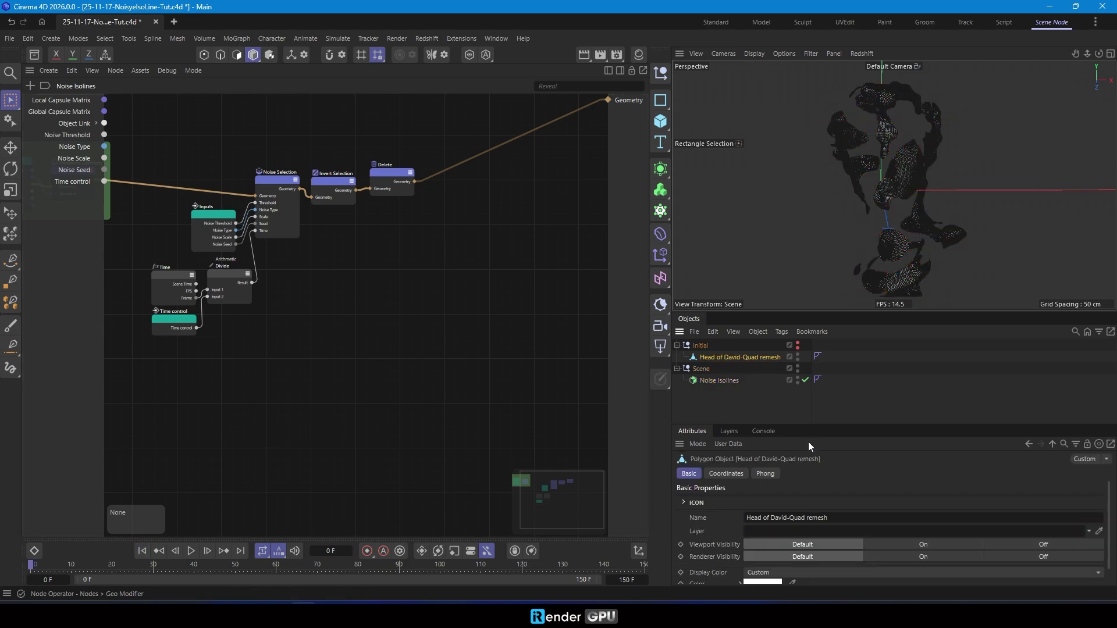
left_click(731, 473)
left_click_drag(821, 422, 821, 392)
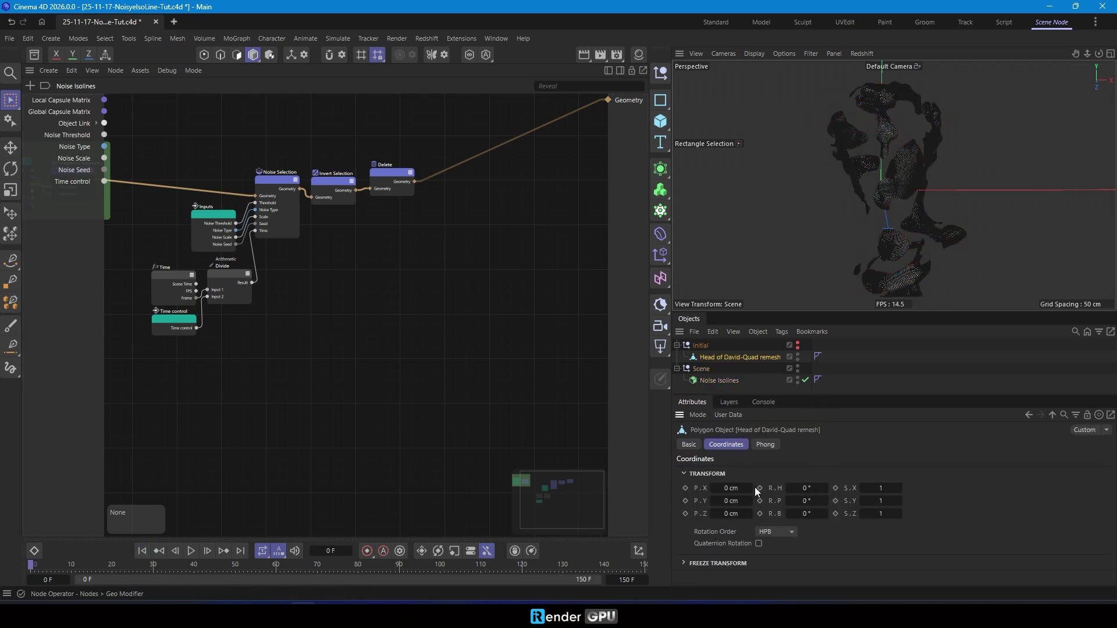
left_click(240, 551)
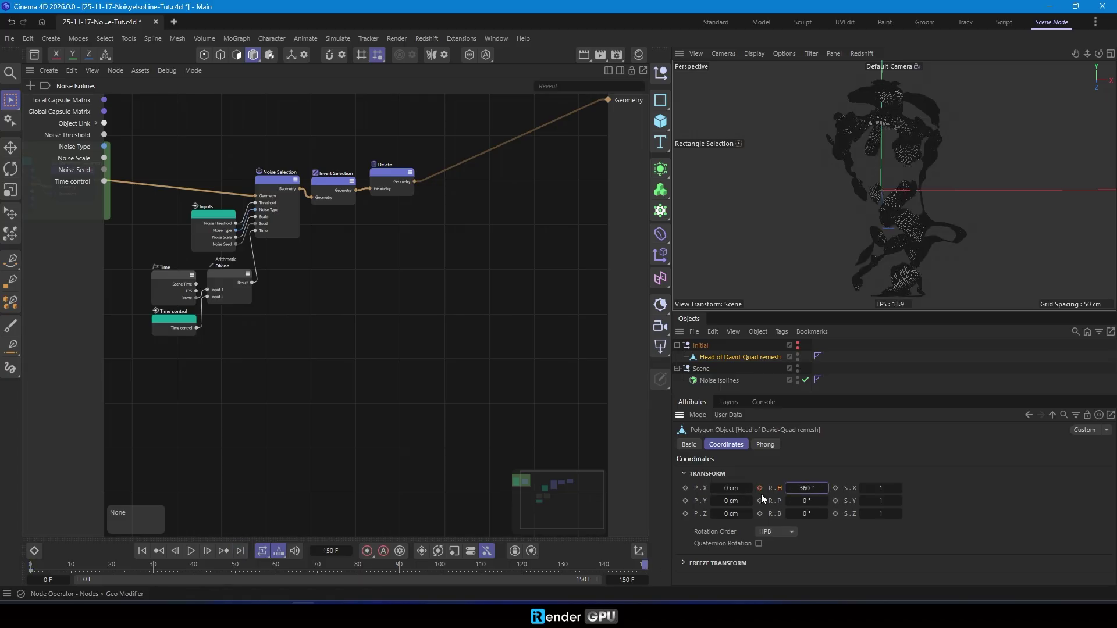
left_click(142, 551)
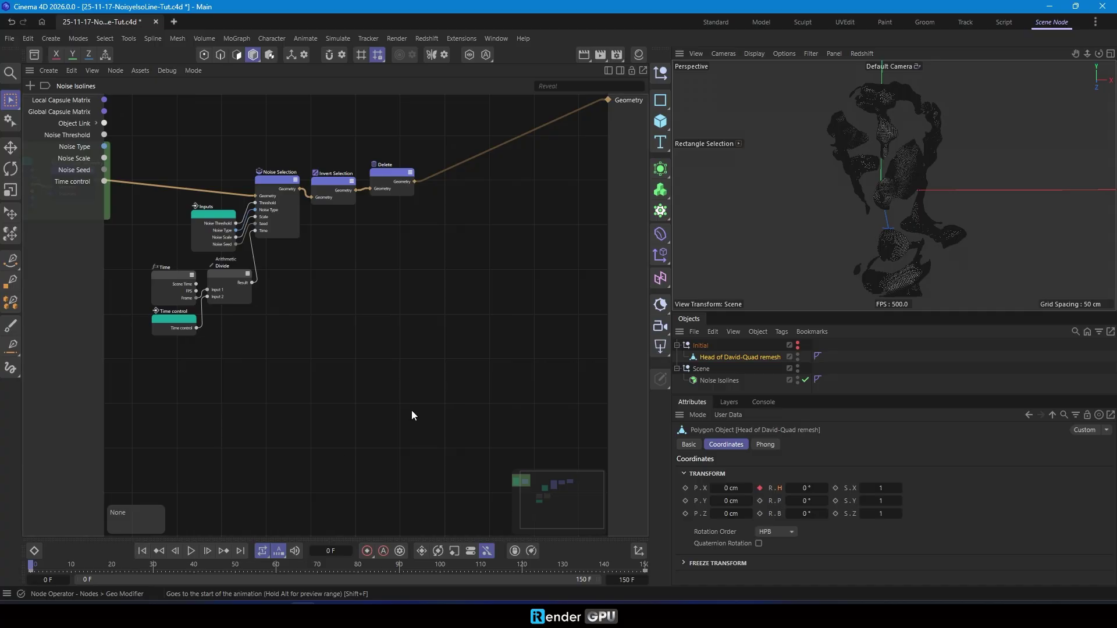
Play the rotating head animation with nothing selected and return to the first frame.
left_click(191, 551)
left_click(746, 257)
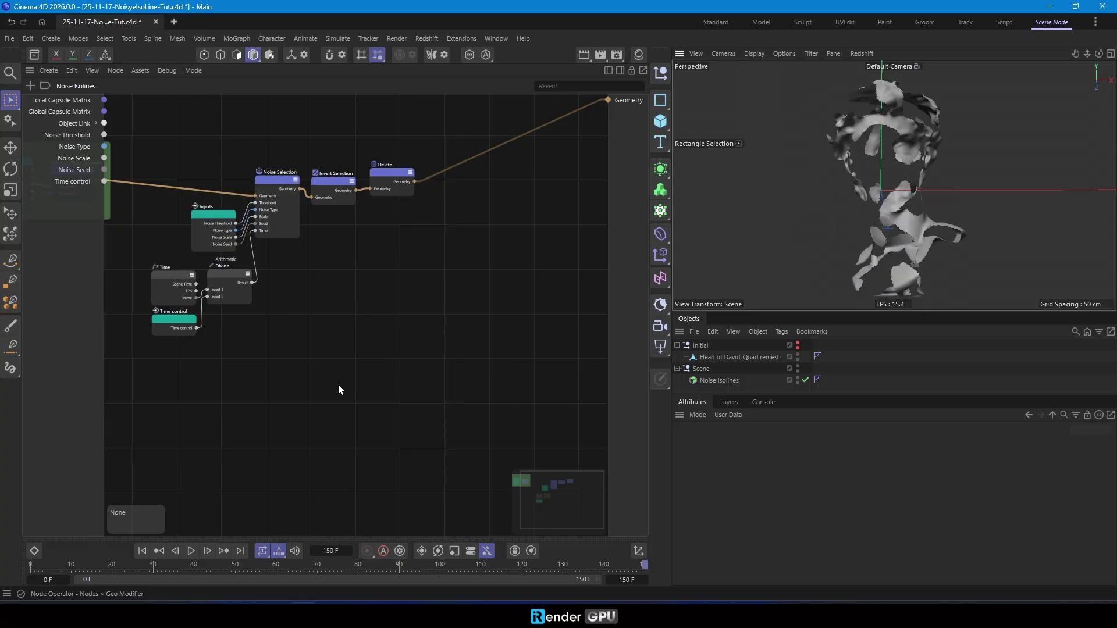
left_click(144, 549)
Group all nodes of the noise chain in a scaffold named Noise selection and colour it blue.
left_click_drag(142, 142, 445, 364)
key("alt+g")
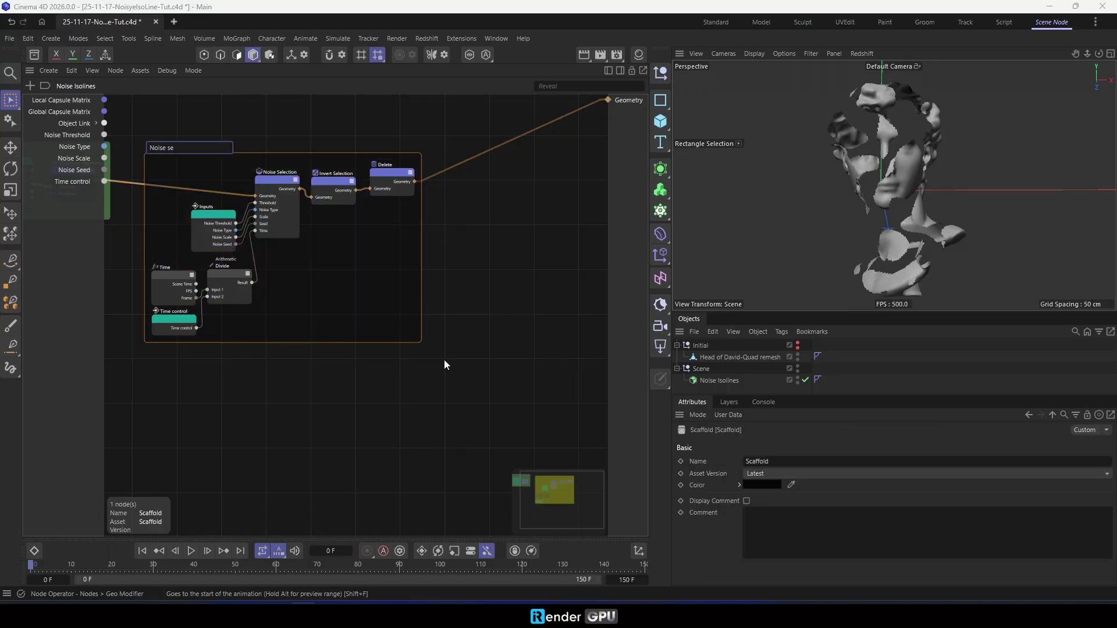
type("Noise selection")
key("Return")
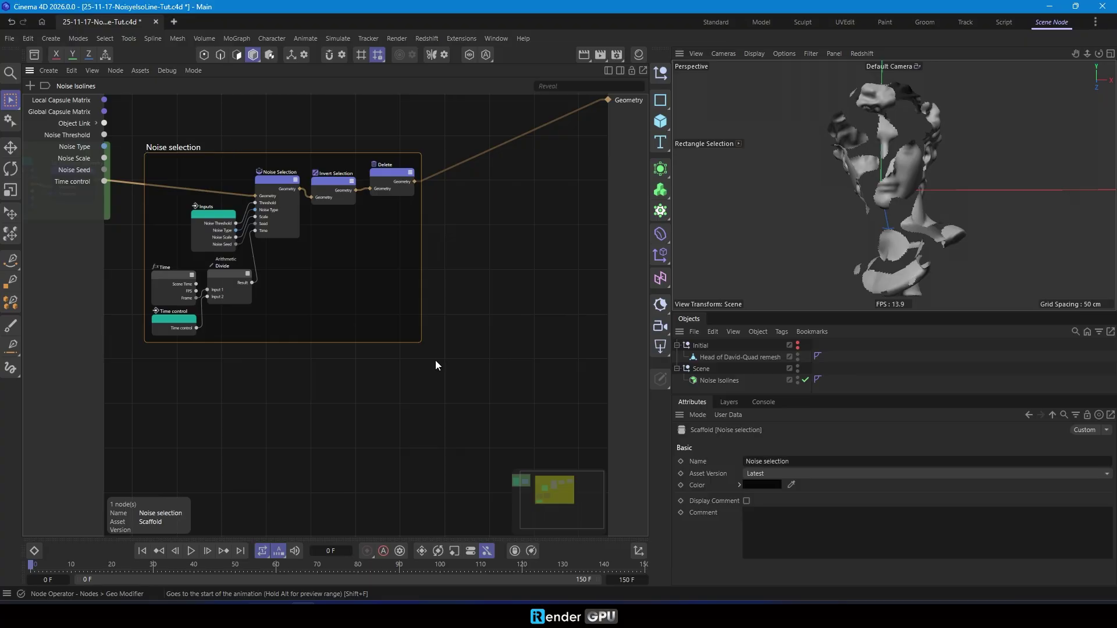
left_click(436, 362)
right_click(357, 286)
mouse_move(494, 466)
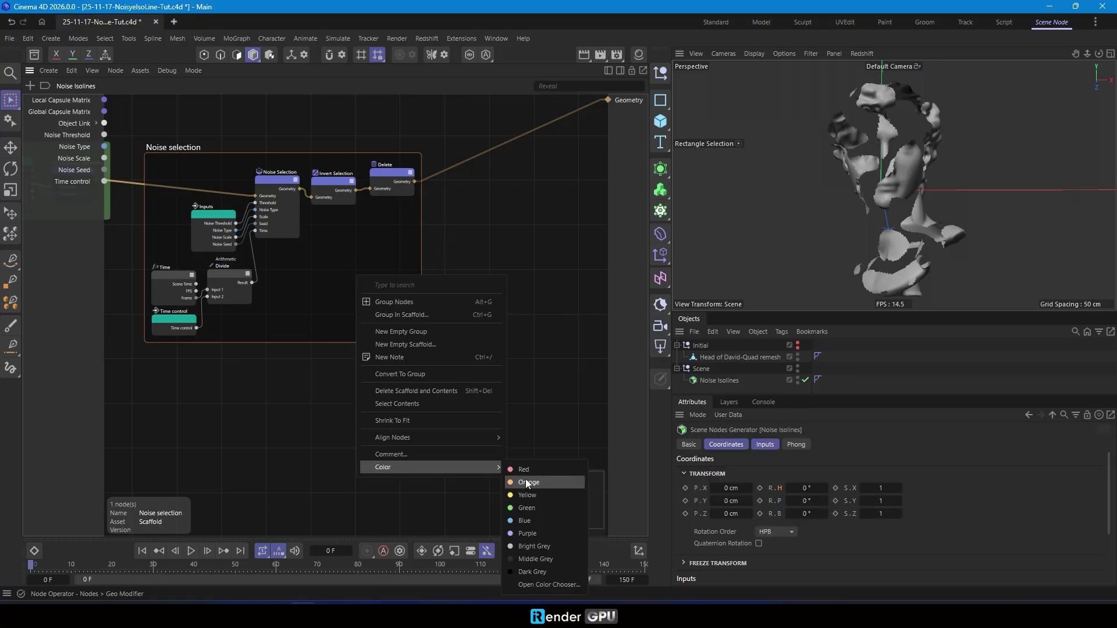
left_click(528, 518)
Switch to the Standard layout, disable the Noise Isolines generator and make the Initial group visible.
left_click(709, 27)
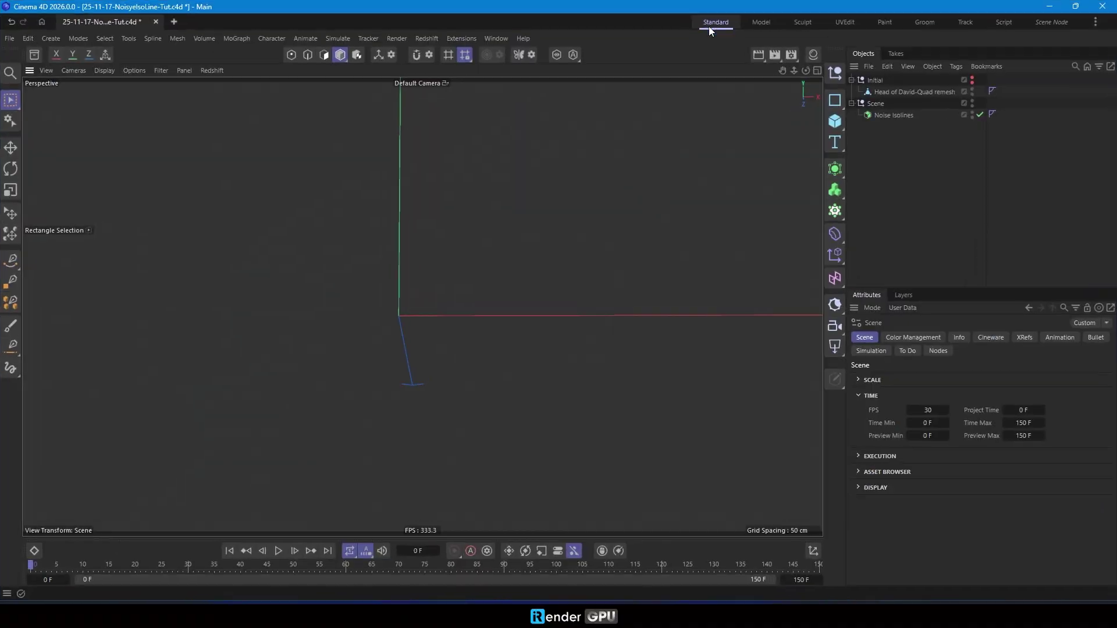
left_click(976, 115)
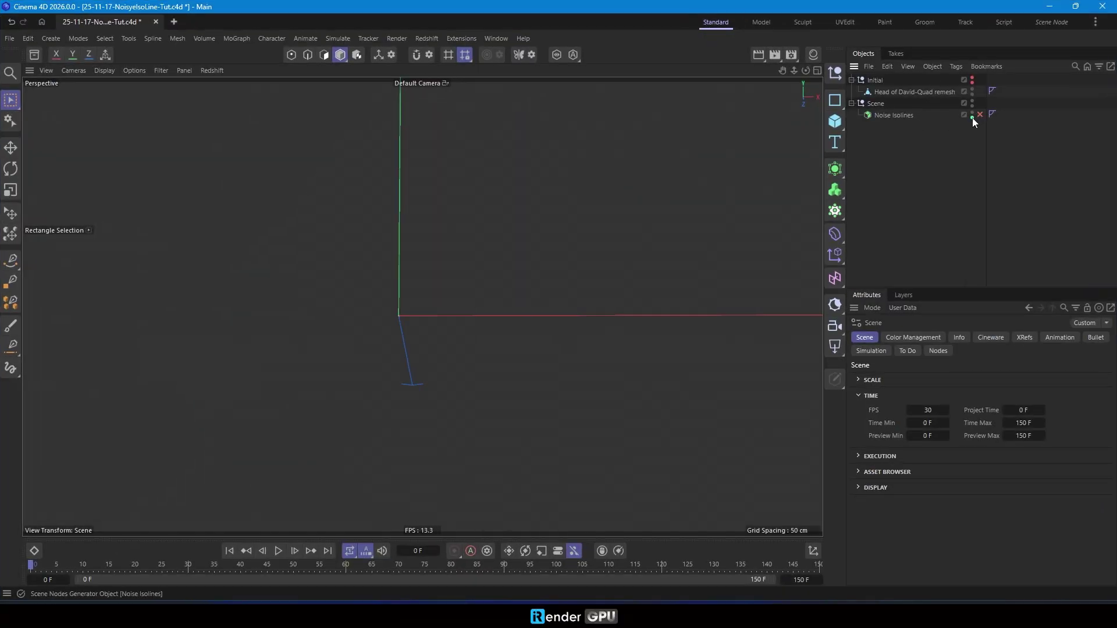
left_click(971, 78)
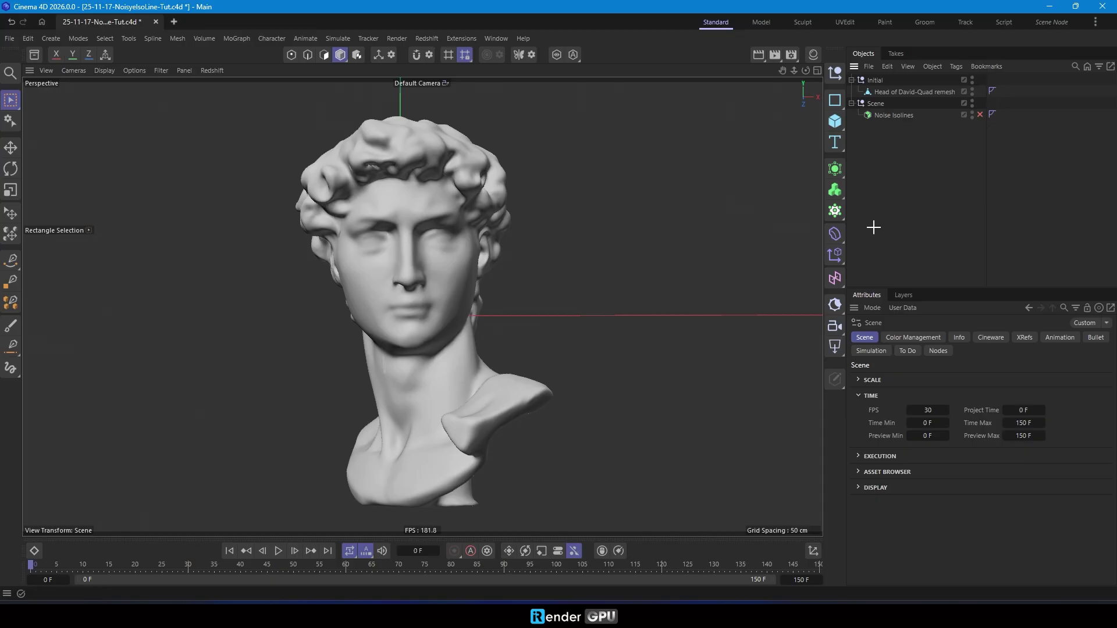
Add a Vertex Map tag to Head of David-Quad remesh and return to the Rectangle Selection tool.
left_click(907, 91)
right_click(906, 91)
mouse_move(1010, 197)
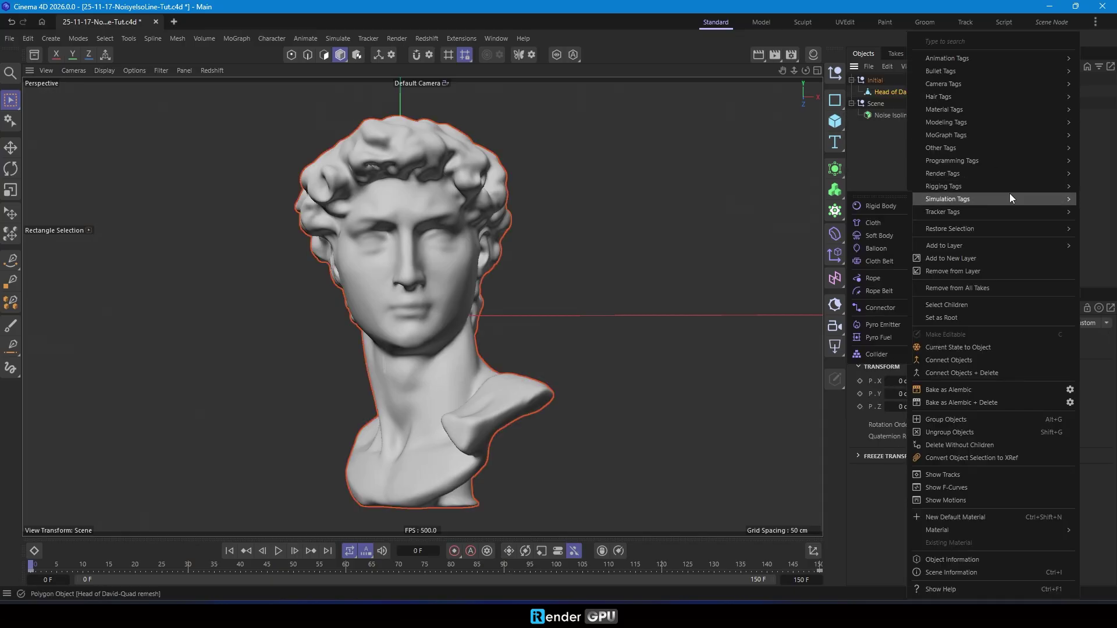
mouse_move(1037, 149)
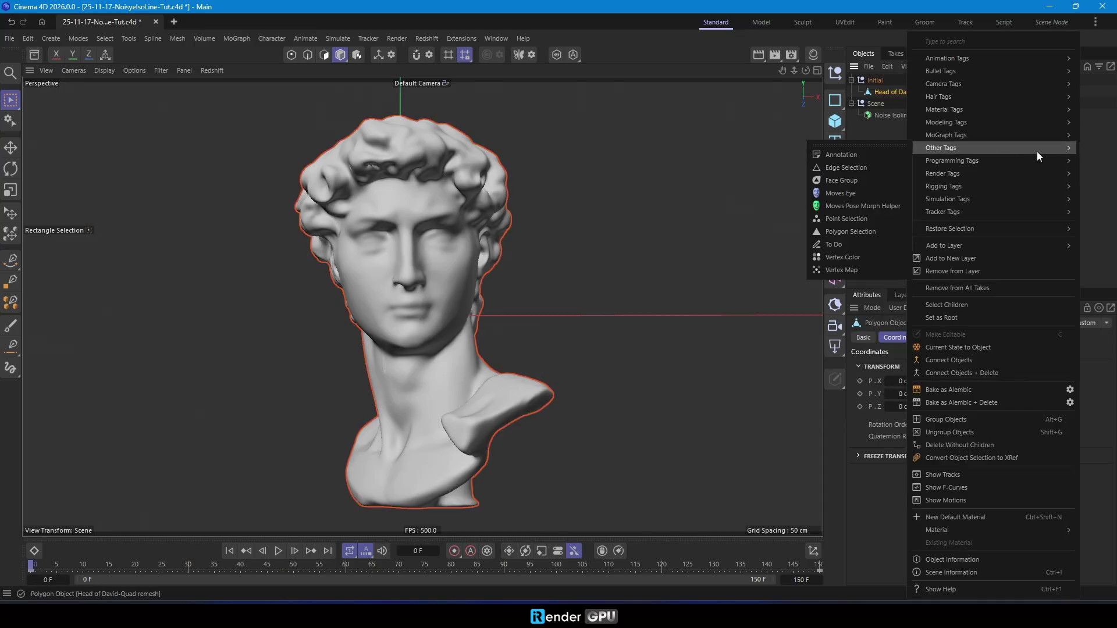
left_click(863, 270)
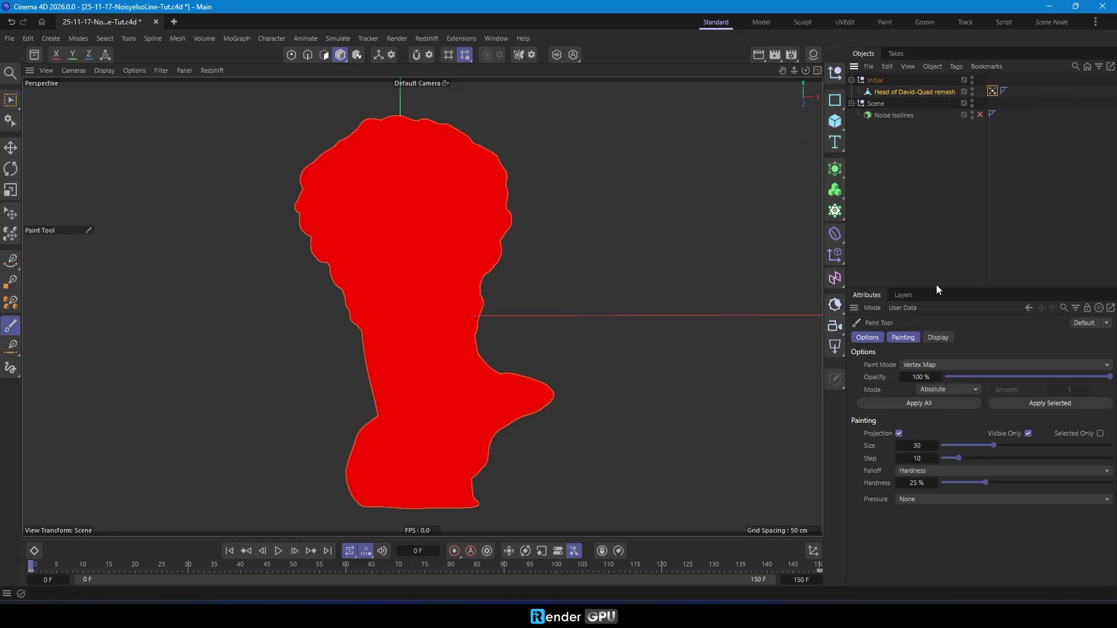
left_click(17, 100)
Set the Vertex Map's transfer to Fields and replace its Freeze layer with a Random Field.
left_click(993, 91)
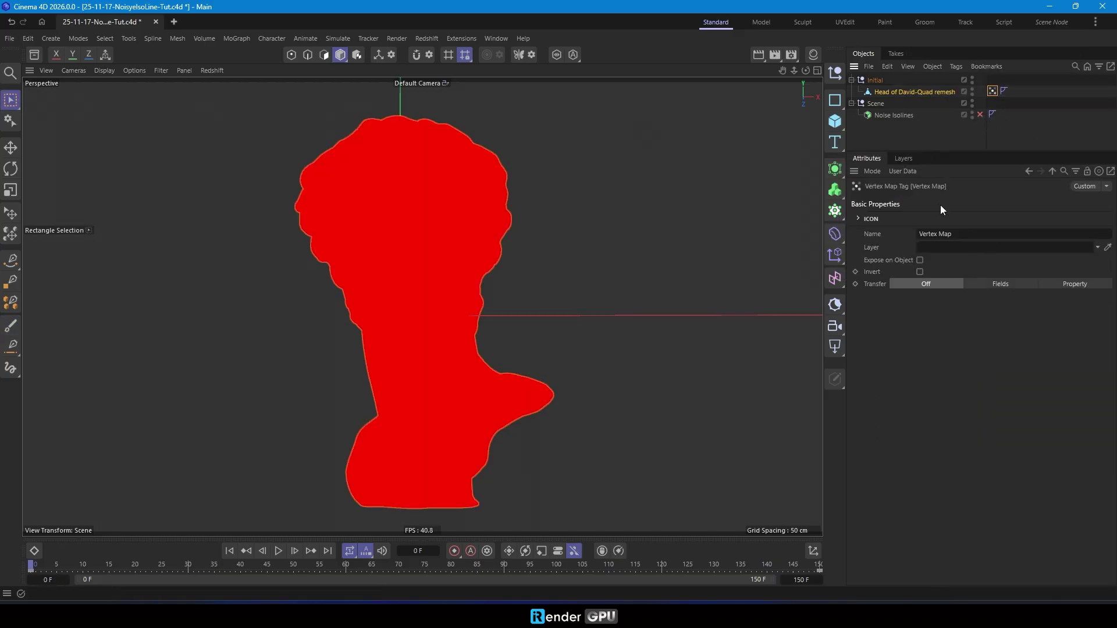
left_click(1007, 284)
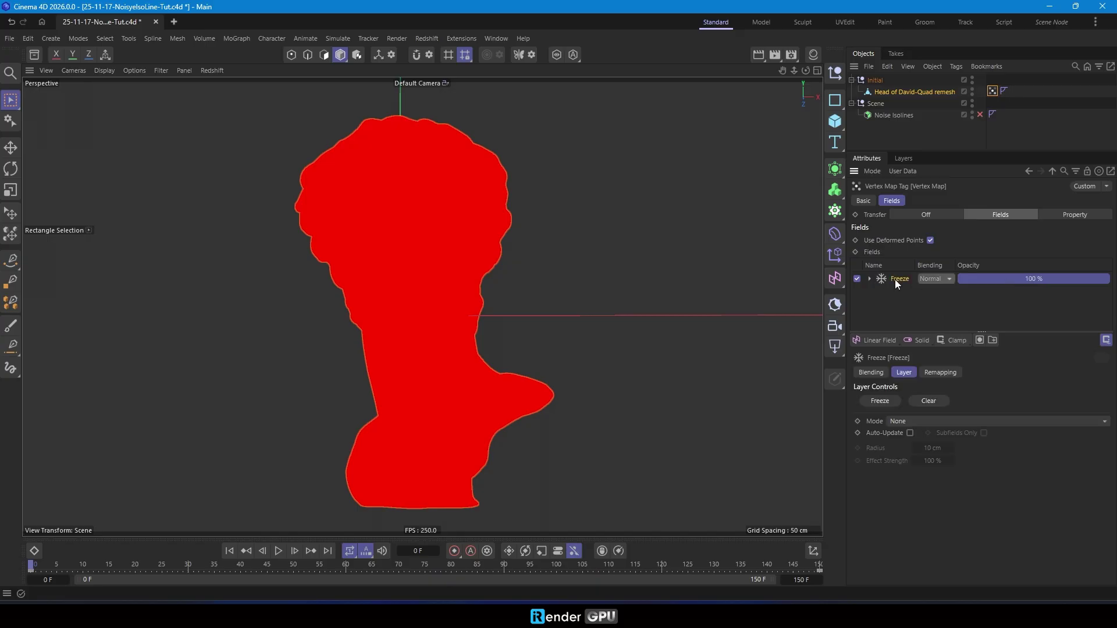
left_click(879, 342)
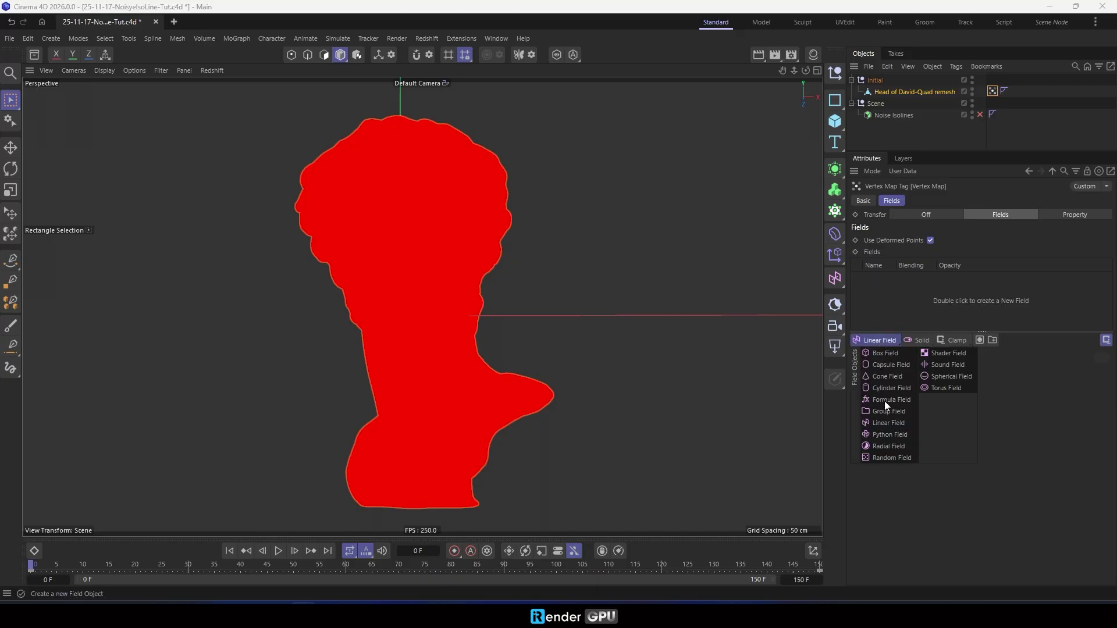
left_click(898, 456)
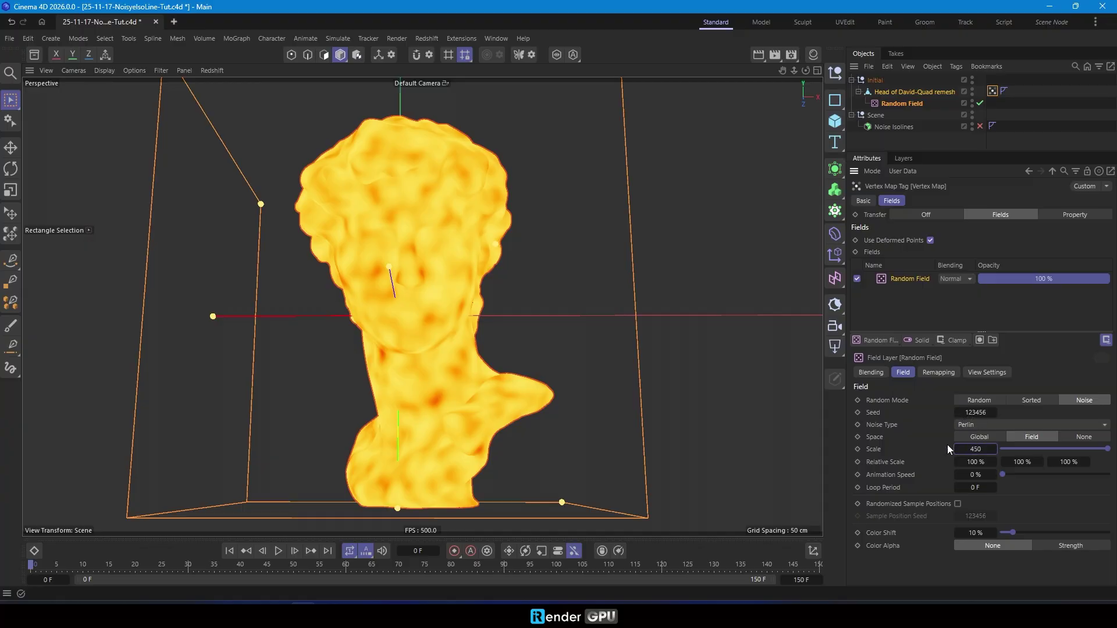
Set the Random Field's noise Scale to 450 and its Animation Speed to 100 %.
key("Return")
double_click(973, 475)
type("100")
key("Return")
Set the contour mode in the Random Field's remapping to Curve.
left_click(935, 373)
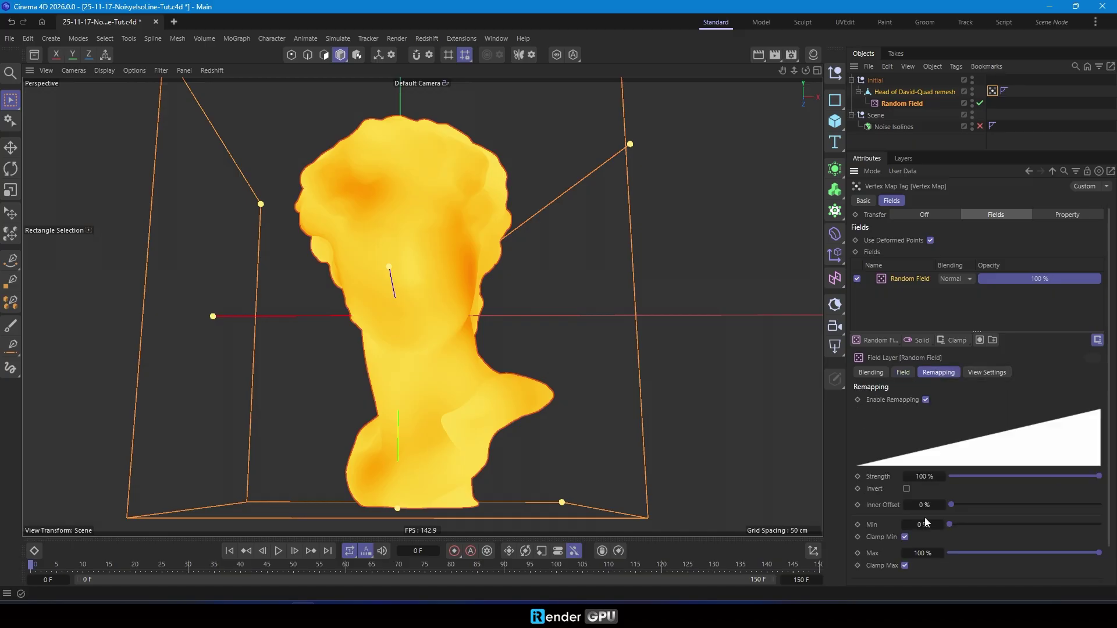
scroll(926, 523, "down", 2)
left_click(946, 572)
left_click(934, 558)
scroll(880, 475, "down", 3)
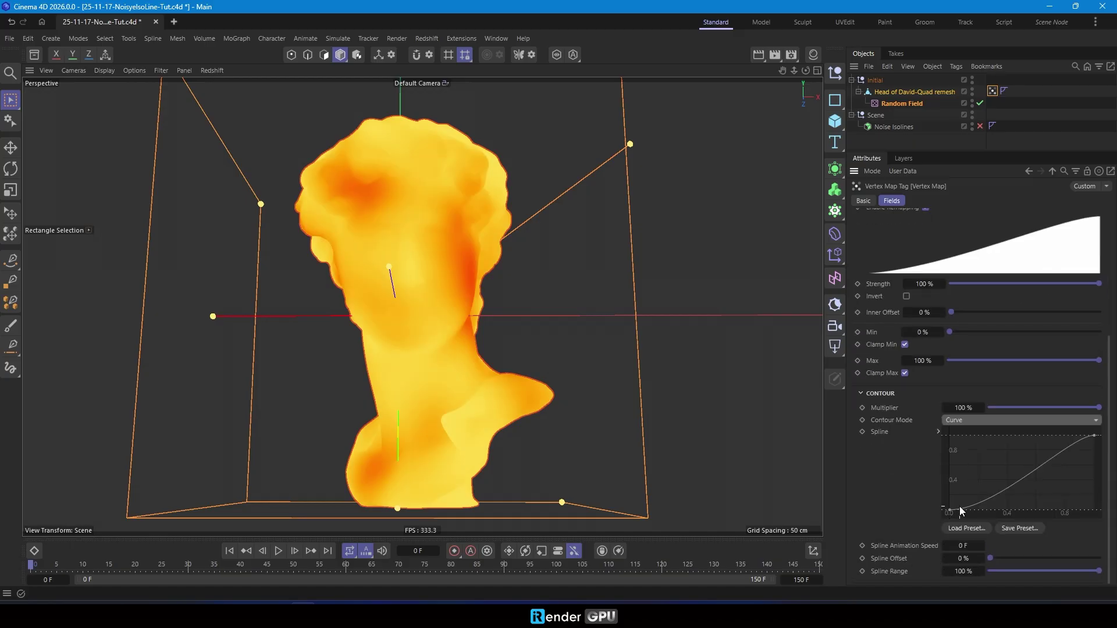
Load the bell-shaped preset for the contour spline and set its Spline Range to 300 %.
left_click(962, 528)
left_click(1050, 269)
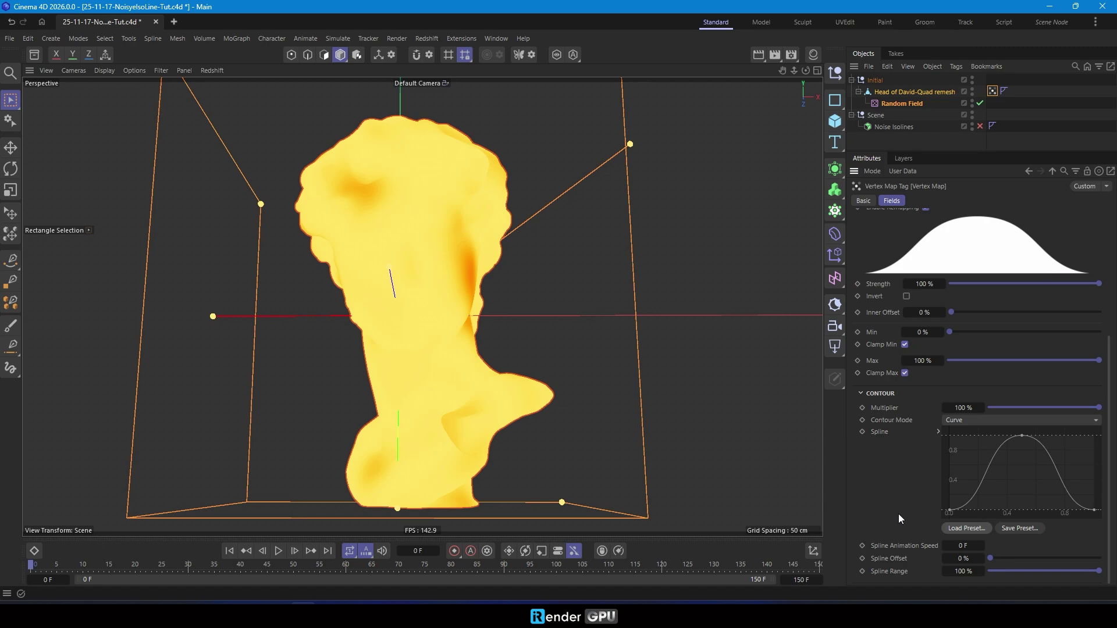
double_click(968, 572)
type("300")
key("Return")
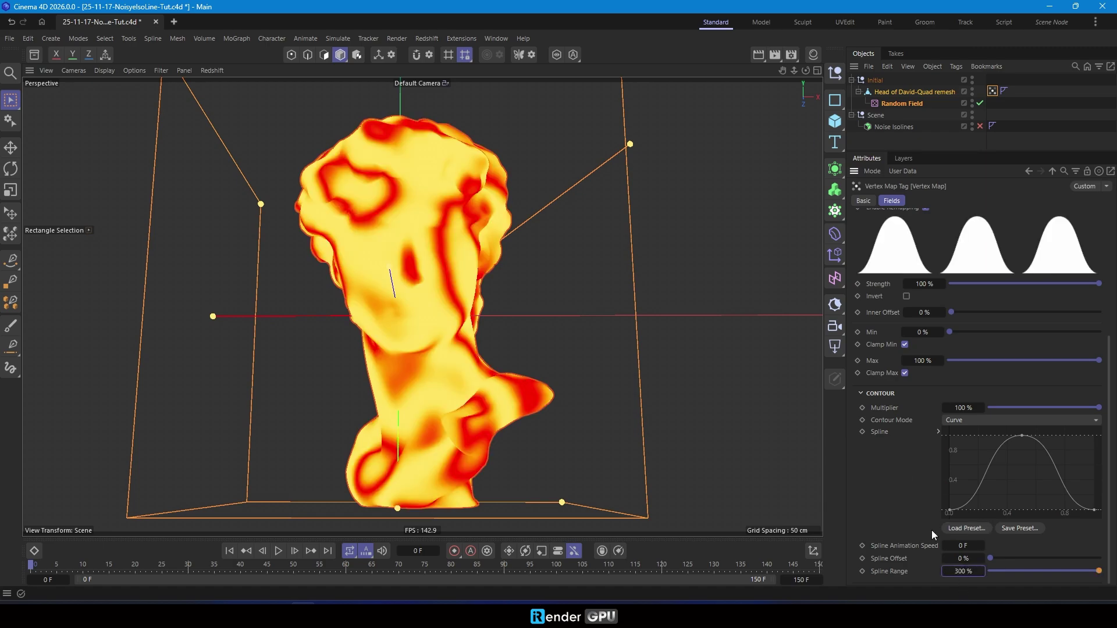
Add a Curve modifier layer above the Random Field in the Vertex Map's field list and load the rising ease-in/ease-out preset.
scroll(926, 467, "up", 4)
left_click(903, 320)
scroll(933, 295, "up", 2)
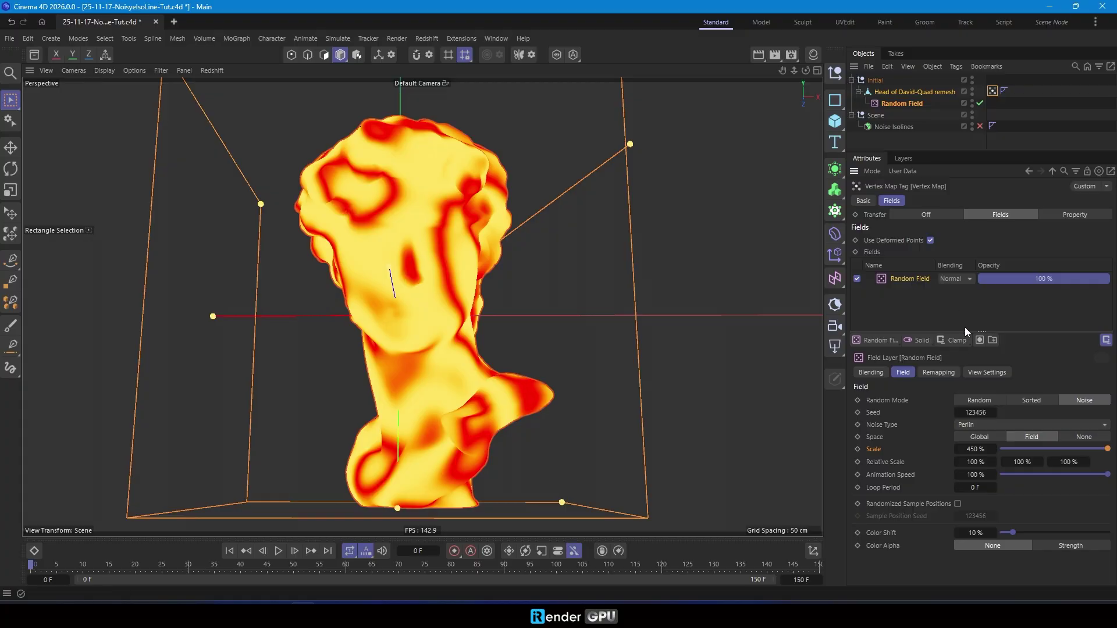
left_click(954, 339)
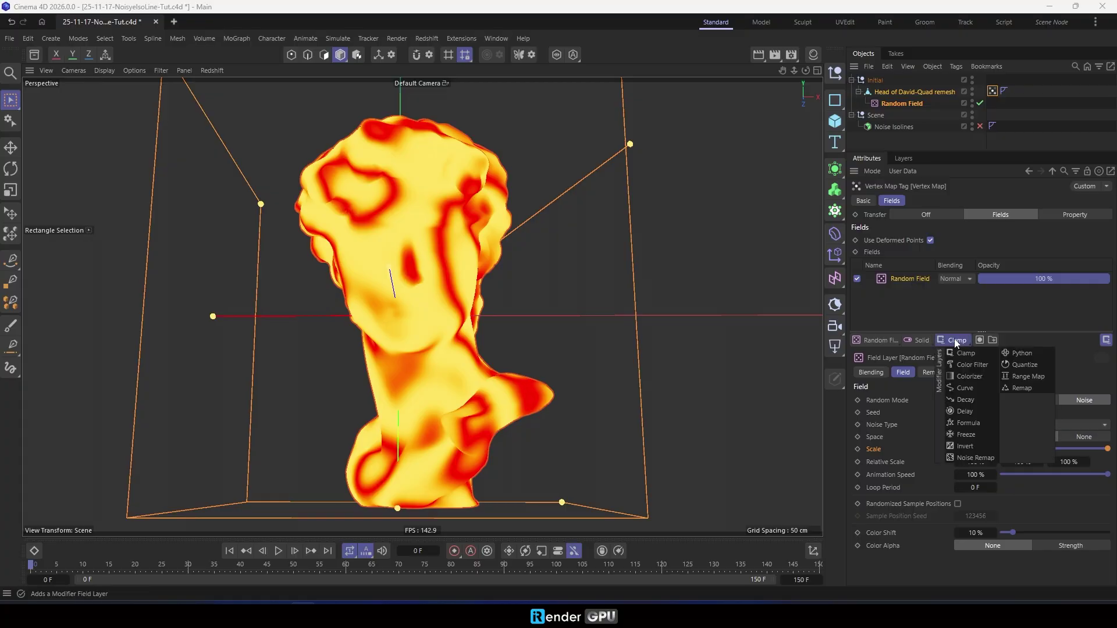
left_click(980, 389)
left_click(937, 501)
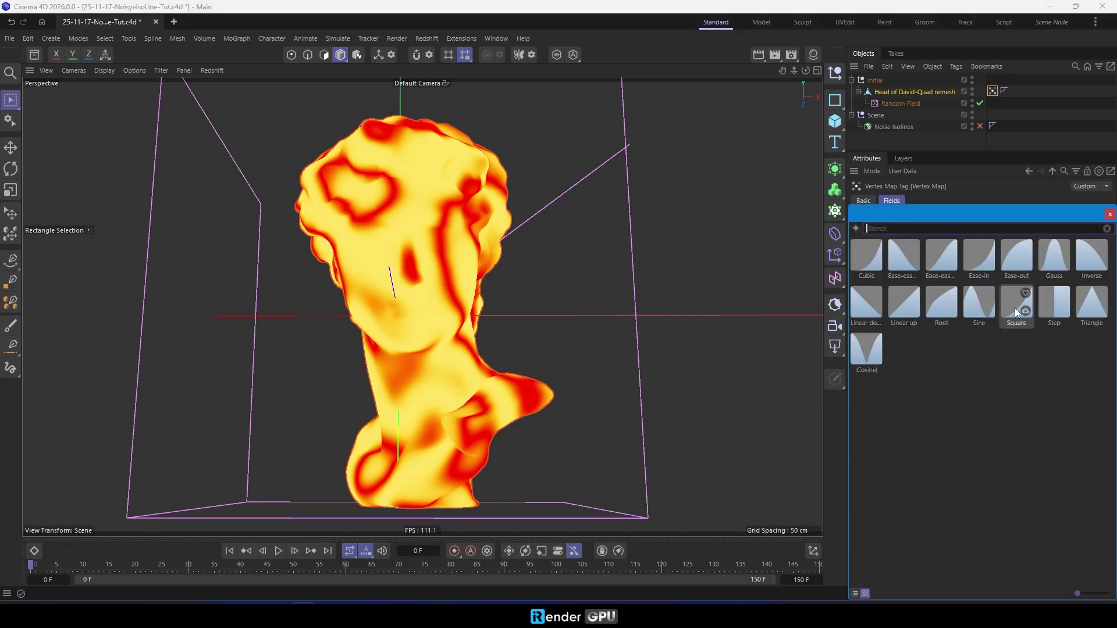
left_click(939, 269)
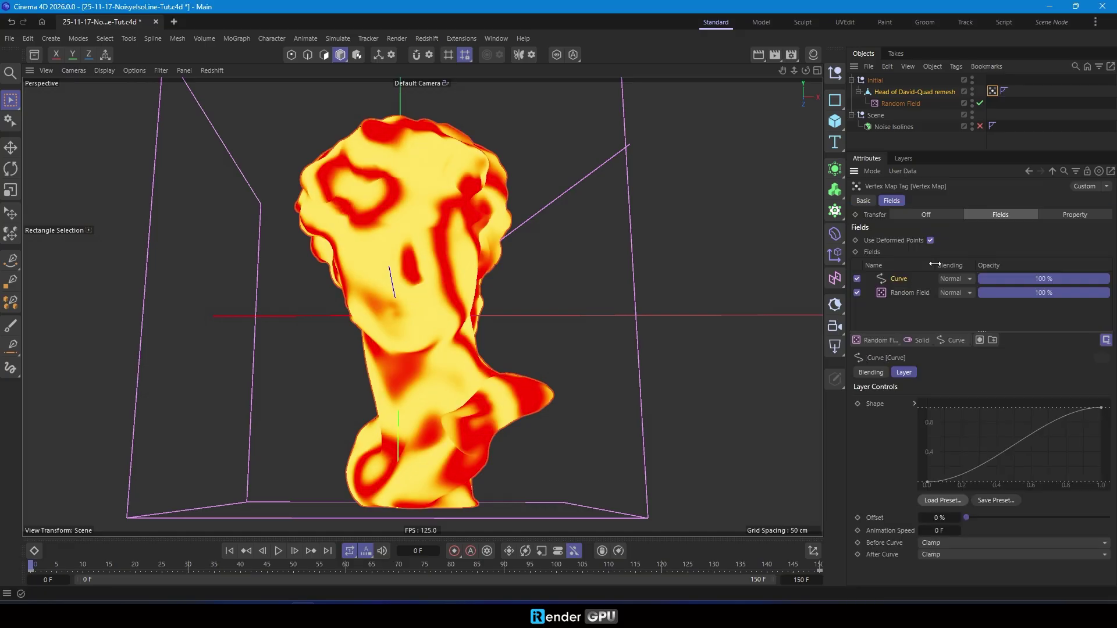
Steepen the Curve layer's shape by setting the start point's X to about 0.25 and the end point's X to about 0.75.
left_click(915, 404)
left_click(939, 484)
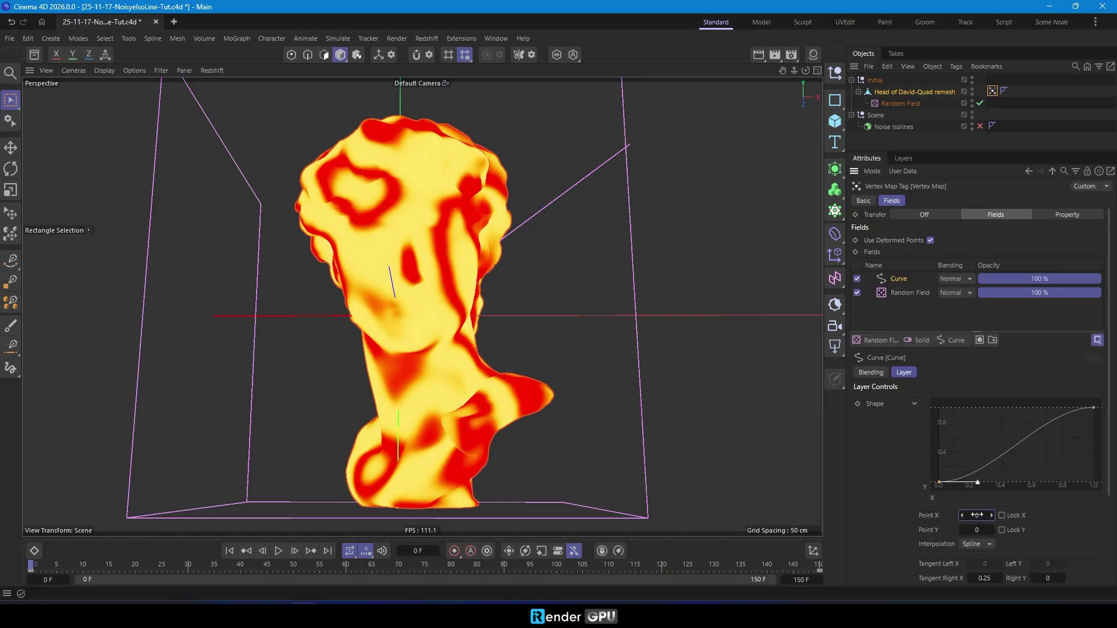
left_click_drag(977, 515, 977, 515)
left_click(1093, 408)
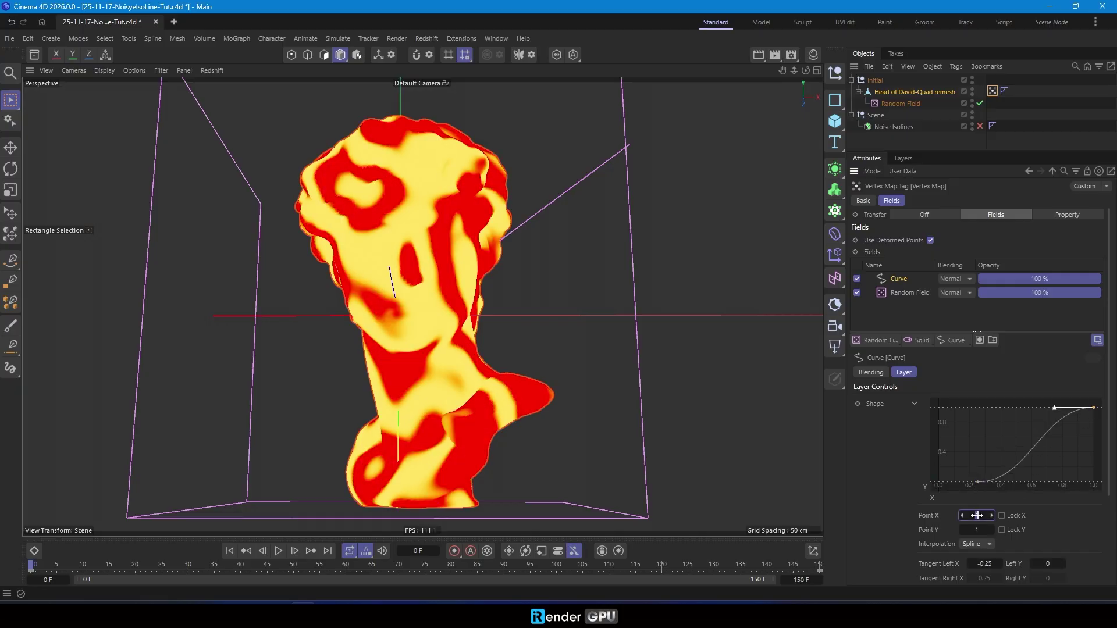
left_click_drag(976, 515, 976, 515)
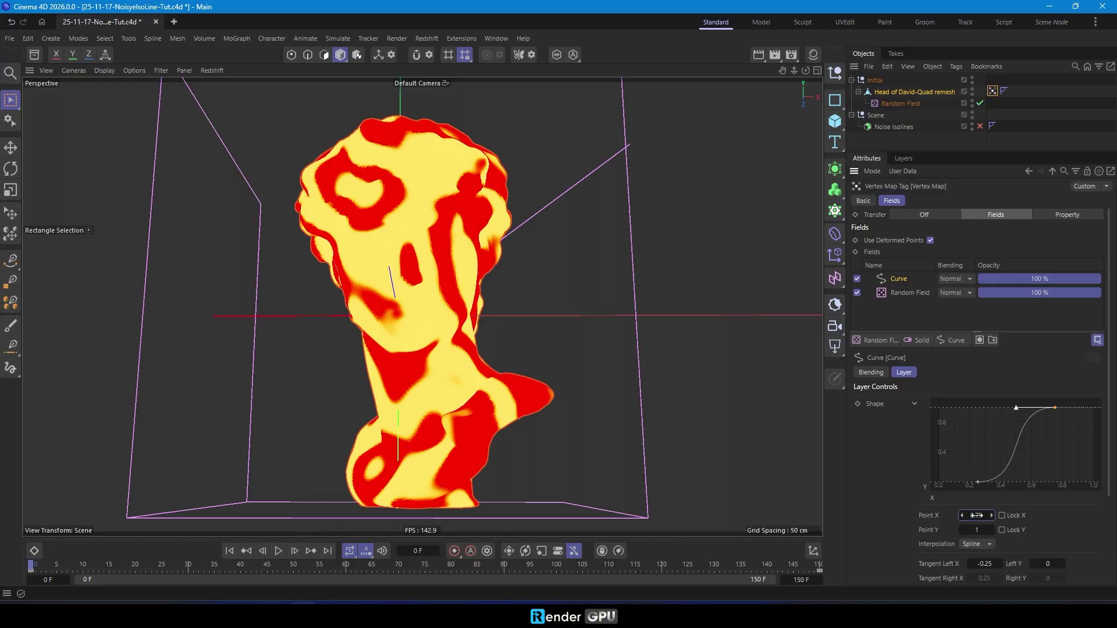
left_click(915, 403)
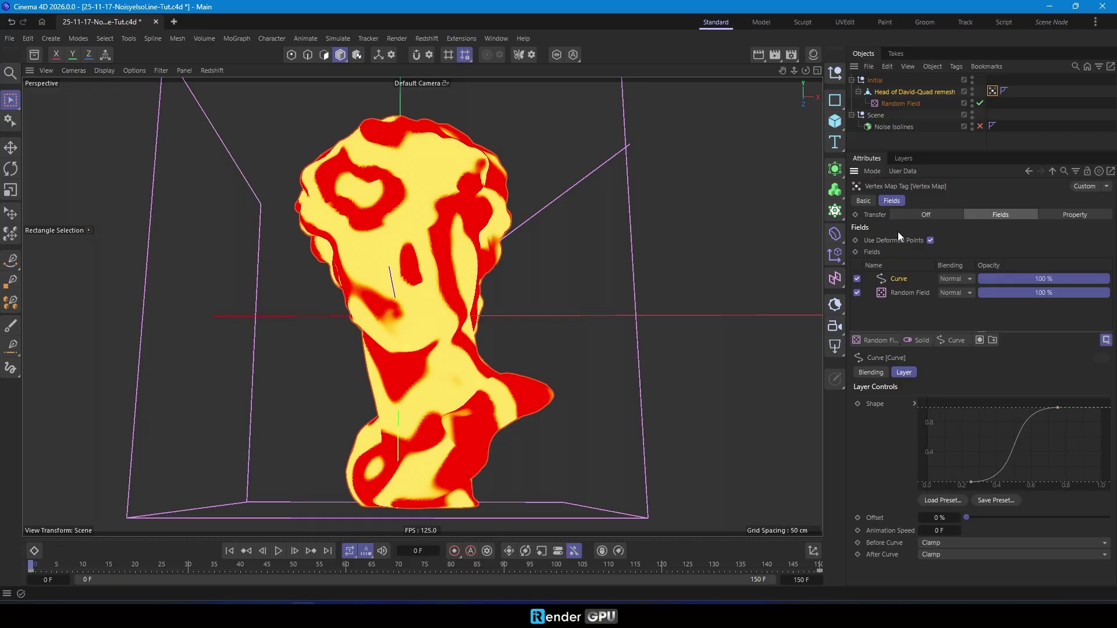
Hide the Random Field in the viewport and preview the vertex map's noise animation, ending back on the first frame.
left_click(972, 103)
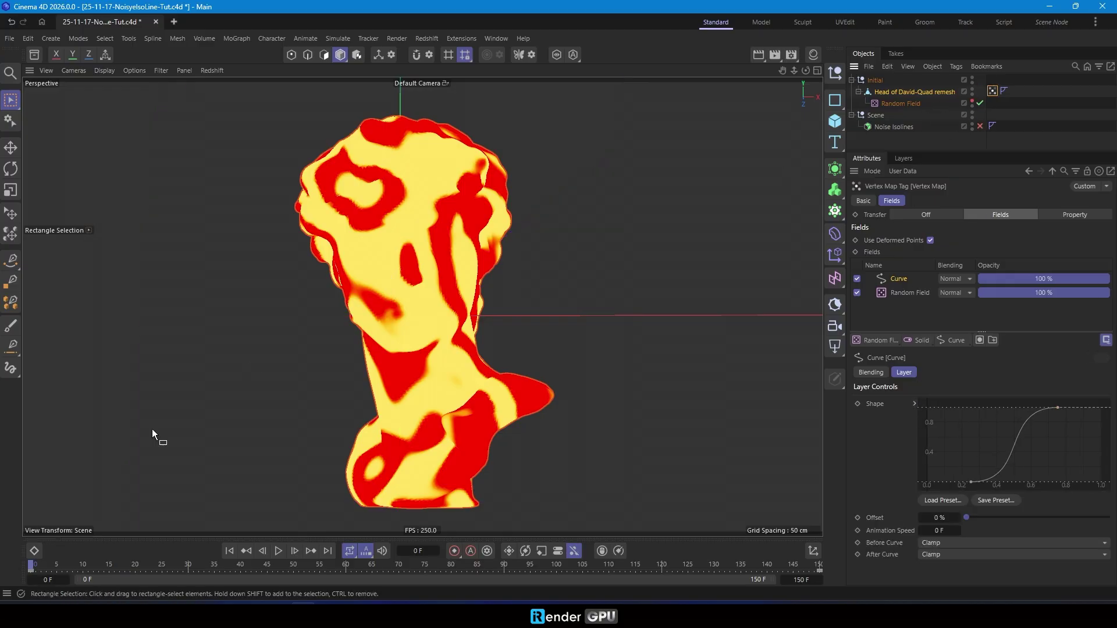
left_click(278, 551)
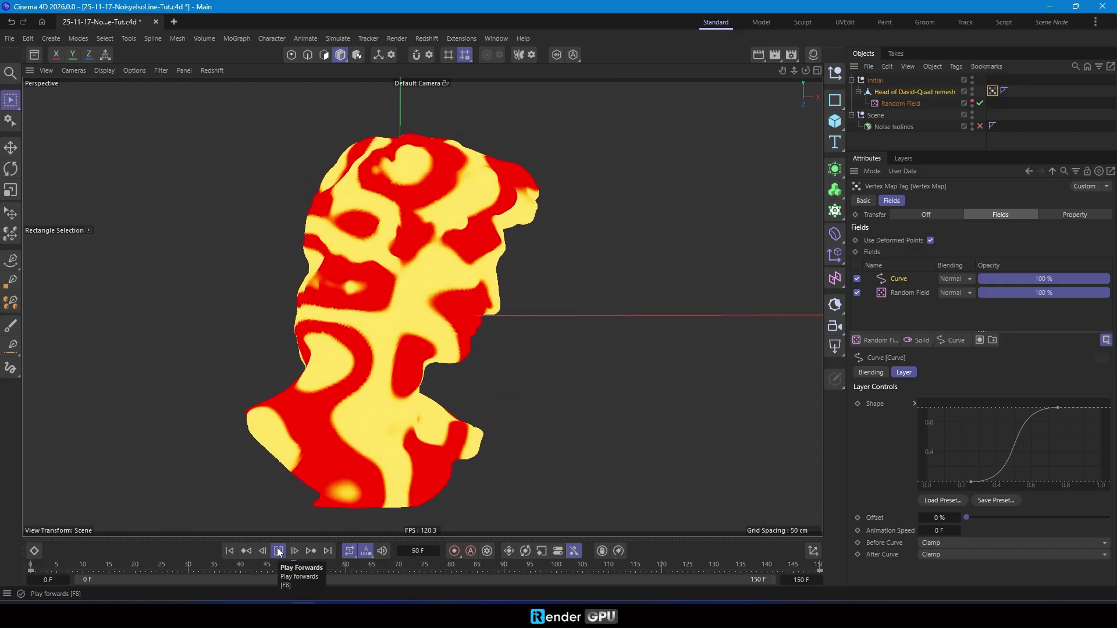
left_click(935, 293)
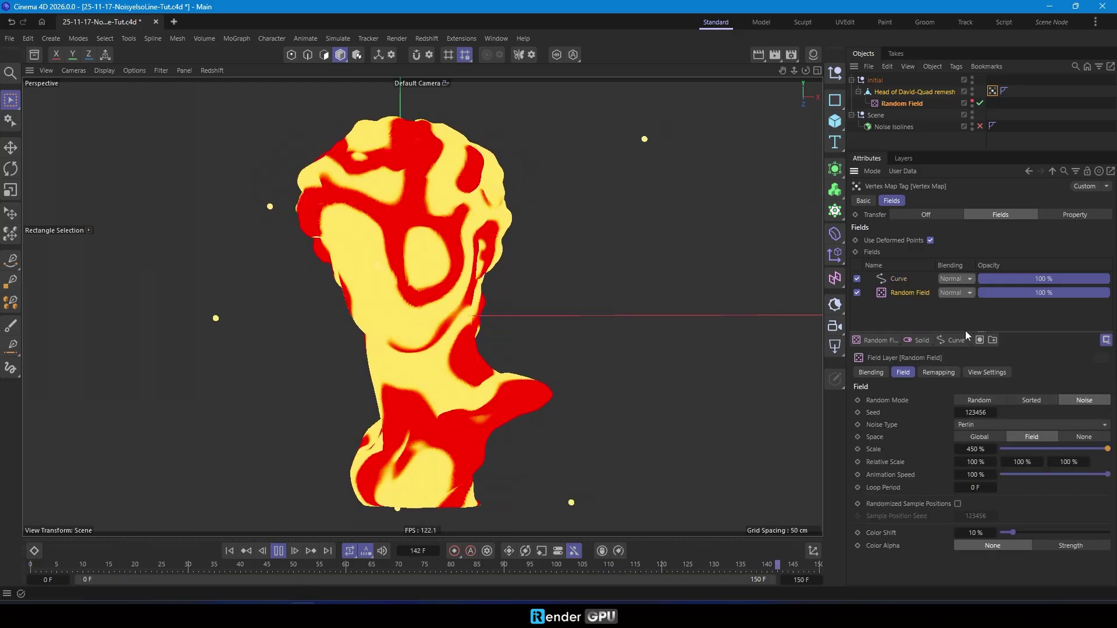
left_click(910, 306)
left_click(230, 551)
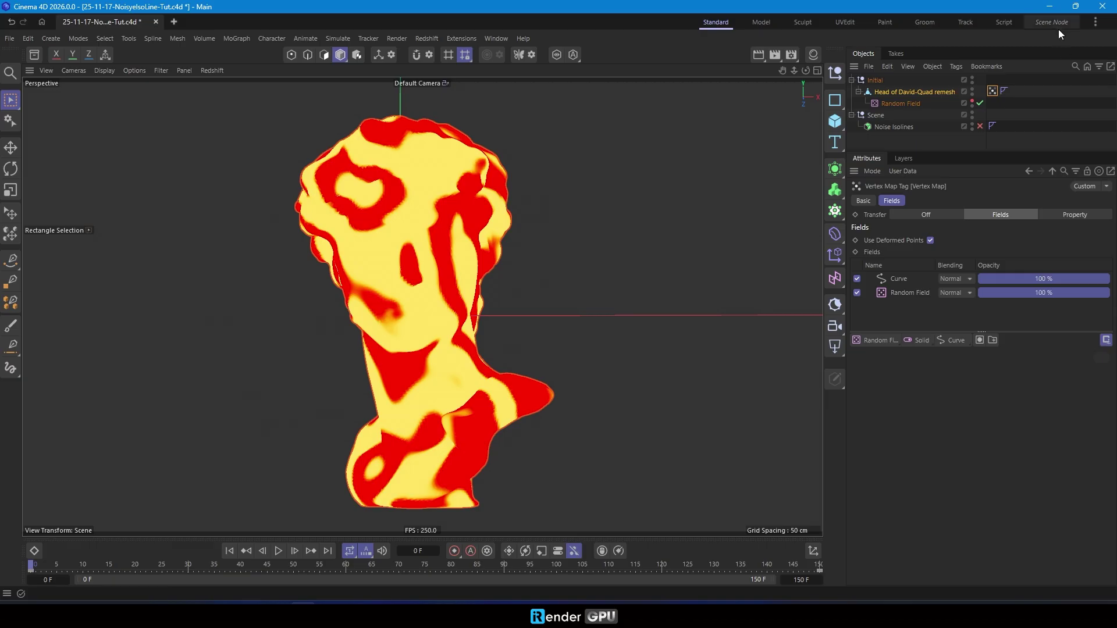
Open the Noise Isolines graph in the Scene Node layout and add a reroute point on the Transform Geometry output wire.
left_click(1052, 22)
left_click(728, 367)
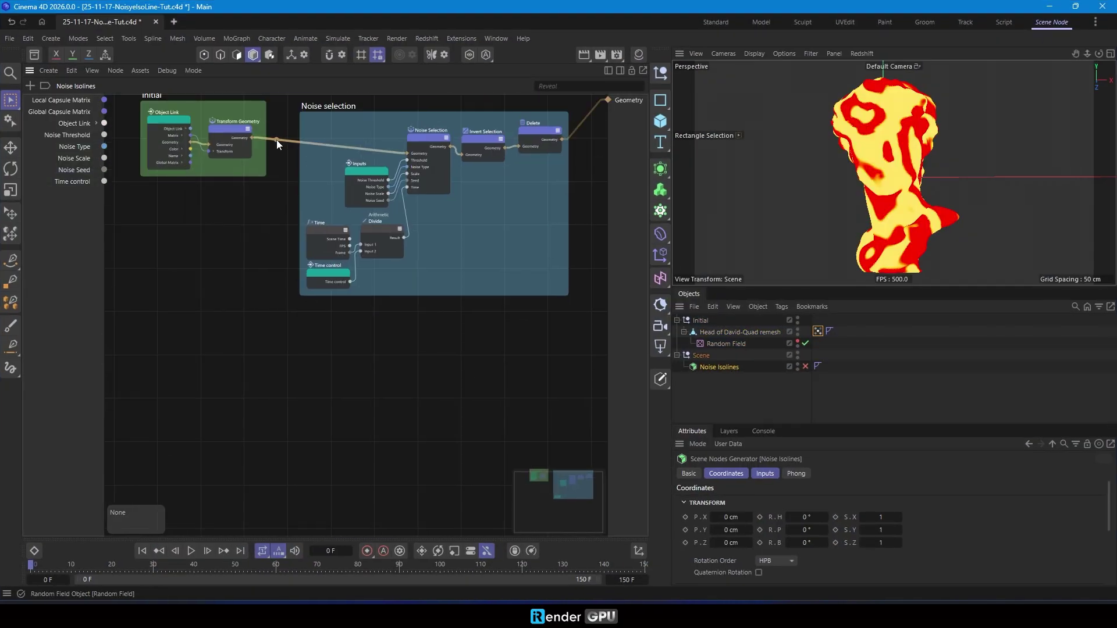
double_click(281, 141)
Add a Select by Weight node, expose its Value port and feed its Geometry input from the reroute point.
left_click(379, 368)
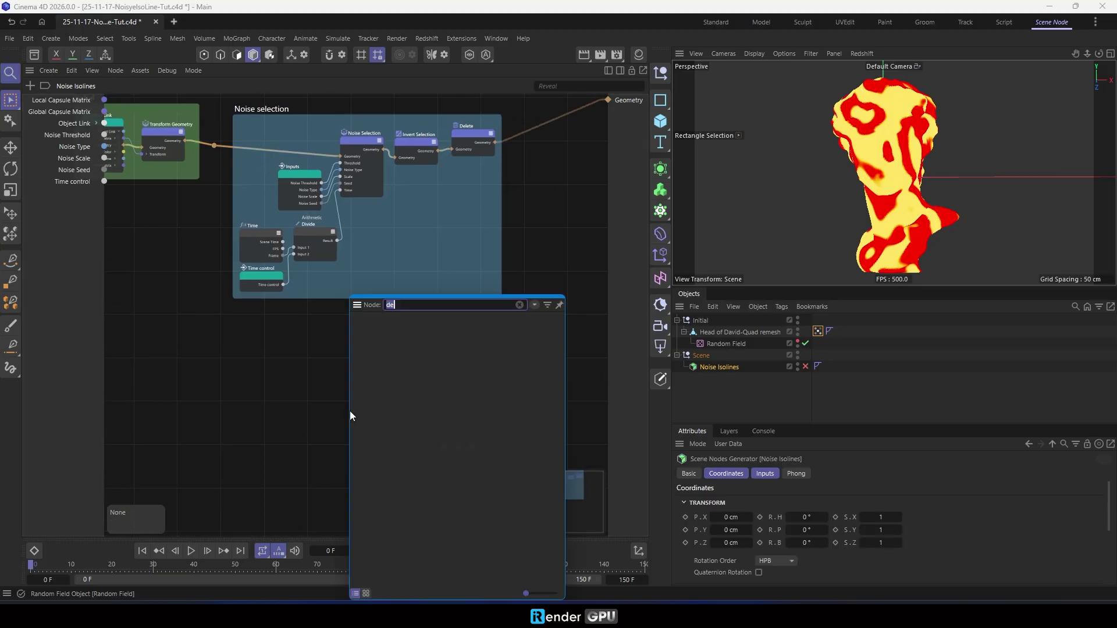
double_click(350, 412)
type("select")
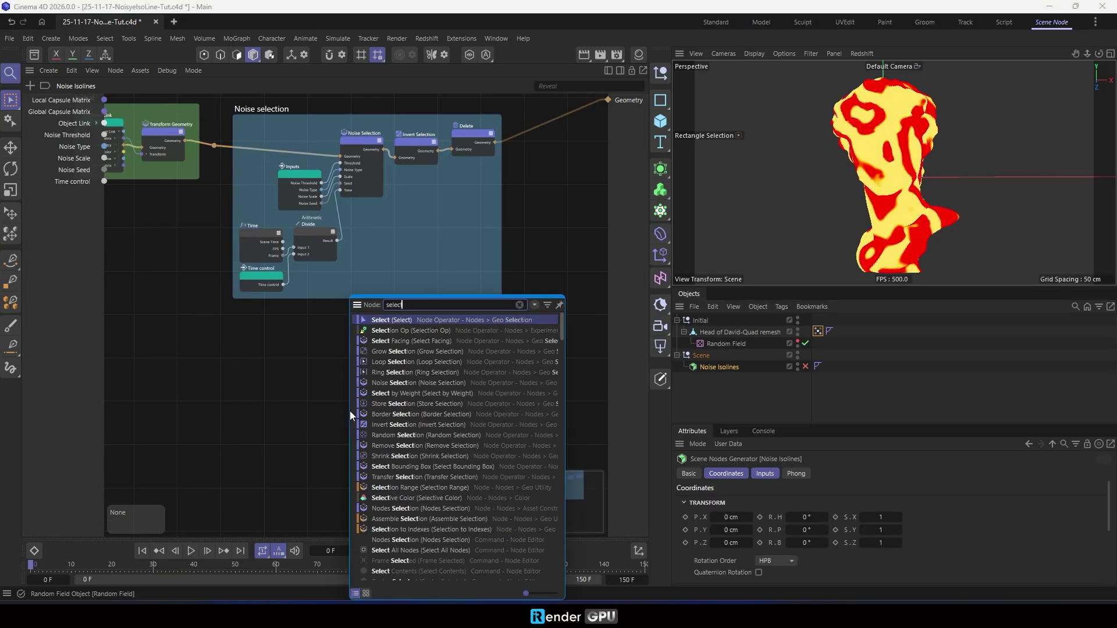
left_click(398, 394)
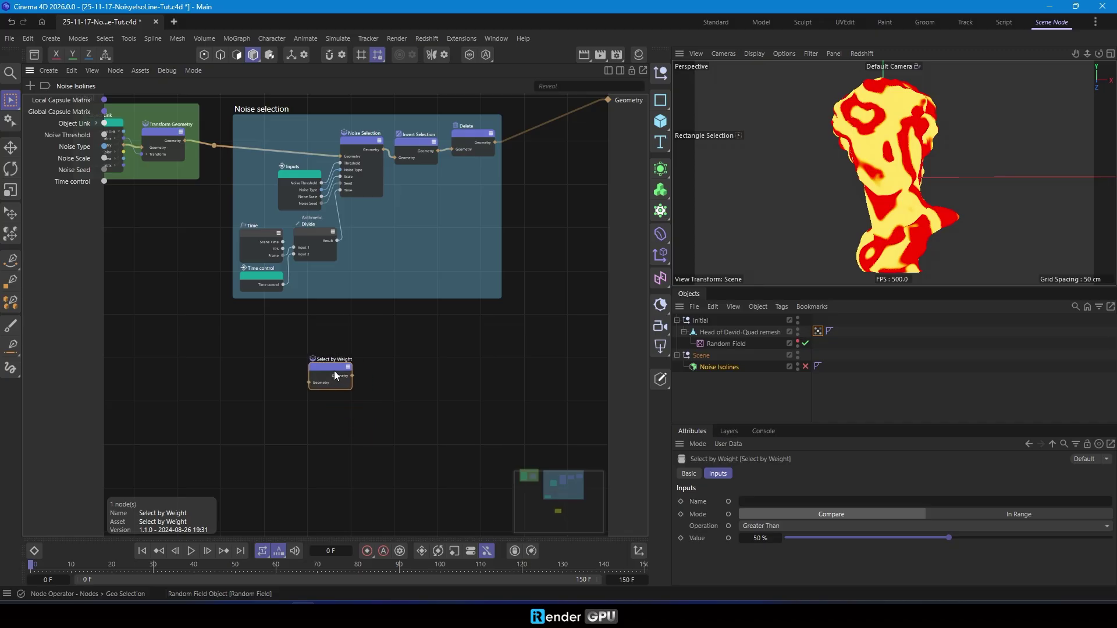
scroll(335, 381, "up", 2)
left_click(728, 538)
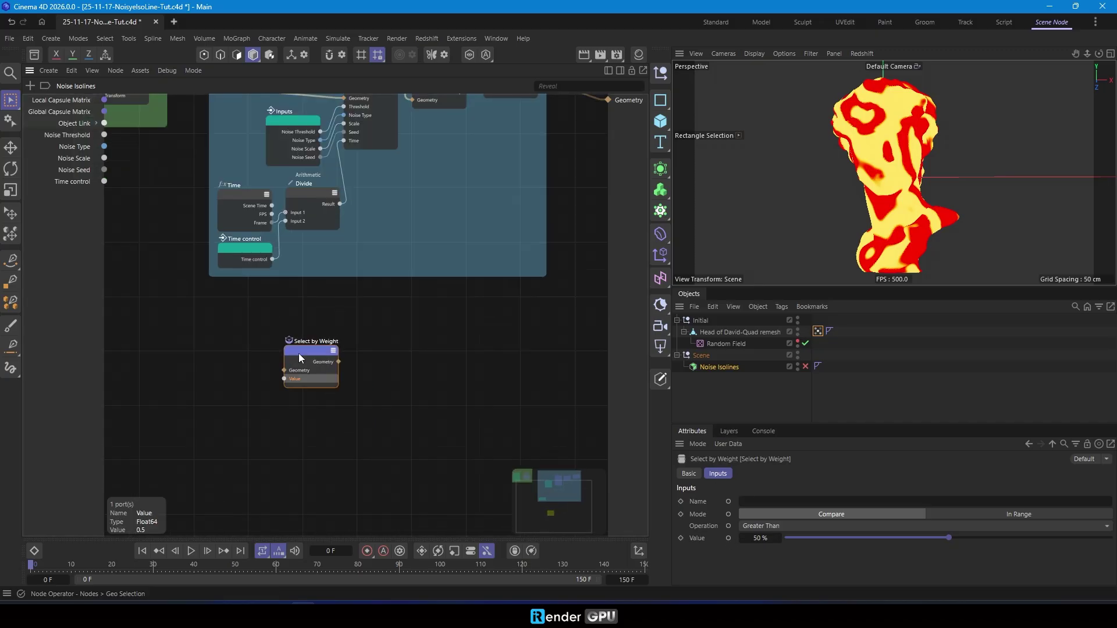
left_click_drag(246, 137, 397, 451)
middle_click_drag(397, 451, 234, 438)
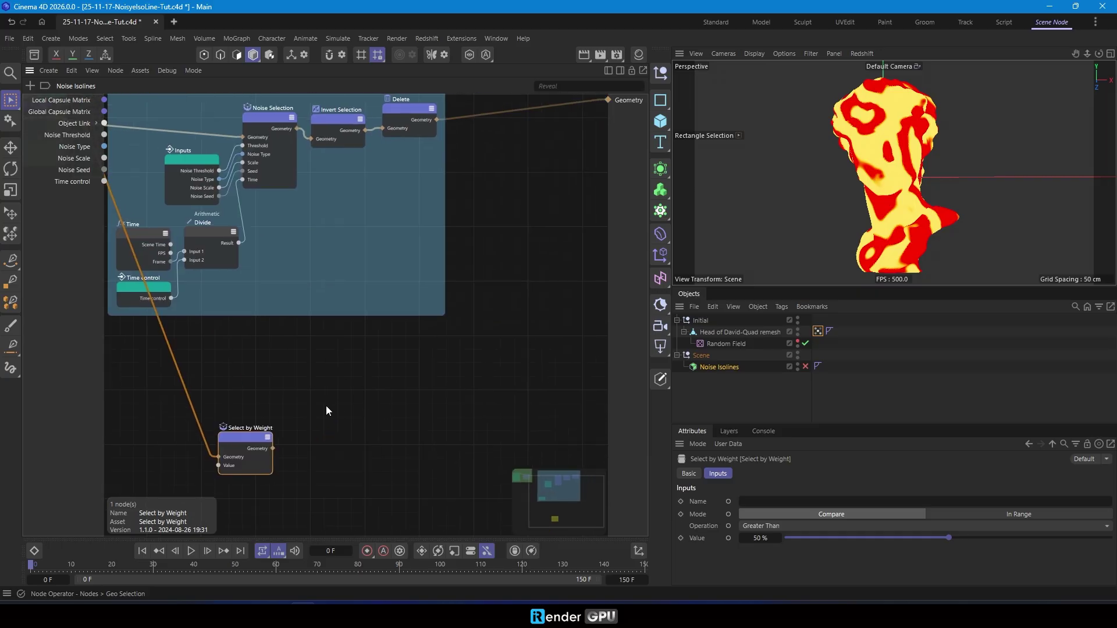
Add an Invert Selection node and connect it after the Select by Weight node.
double_click(310, 457)
type("inve")
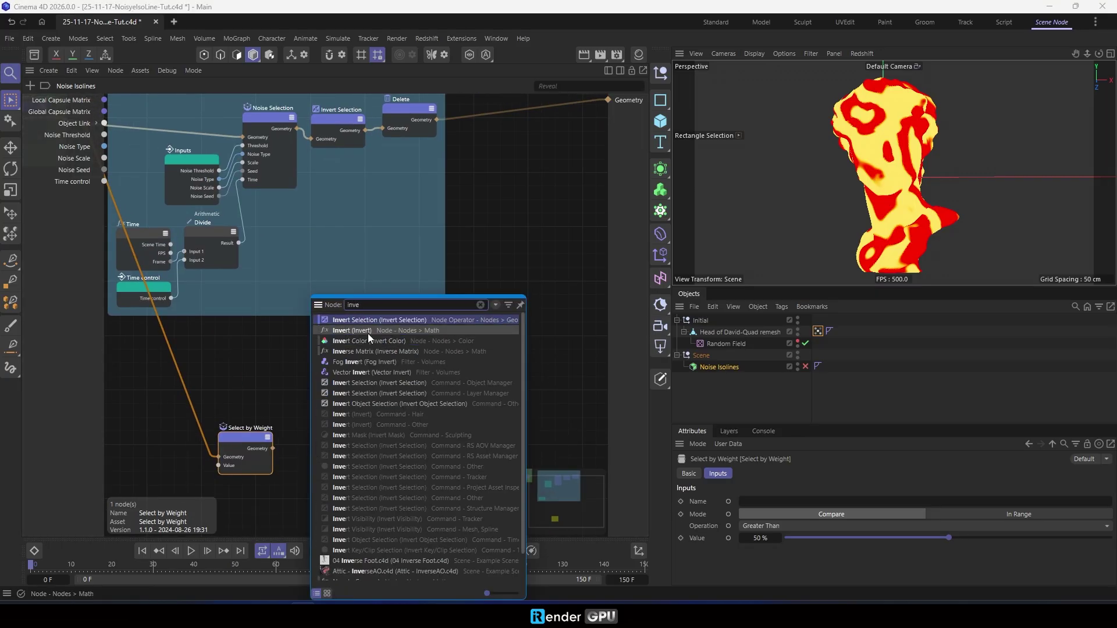
double_click(368, 321)
left_click_drag(303, 457, 319, 429)
left_click(788, 501)
Add a Delete node after the new Invert Selection node and set its selection type to Points.
double_click(438, 445)
type("del")
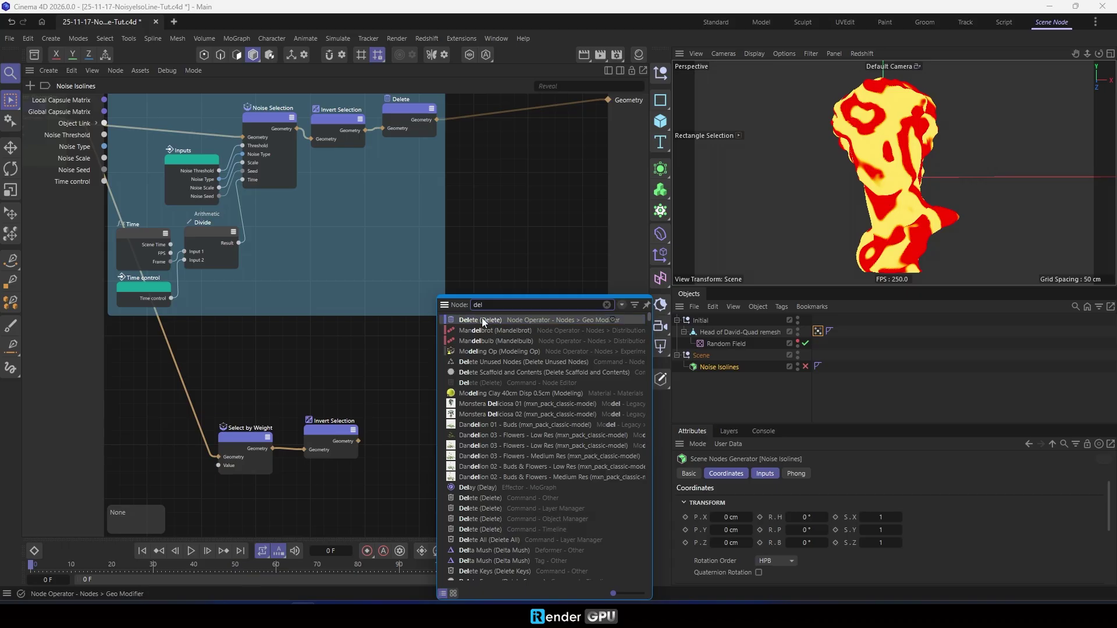
double_click(483, 319)
left_click_drag(423, 425, 391, 424)
left_click(807, 509)
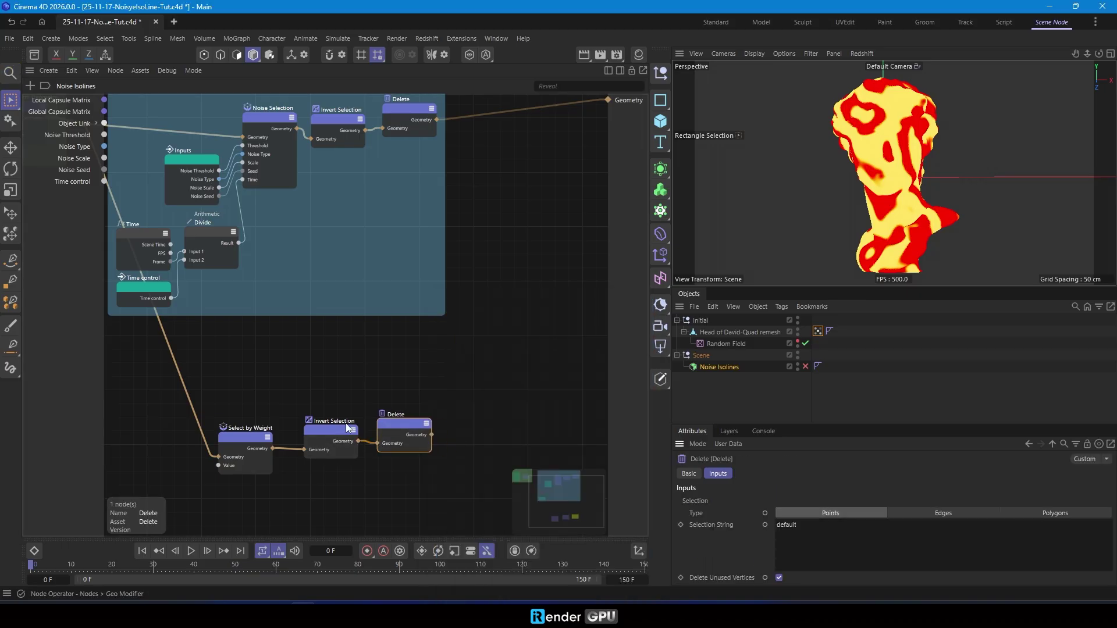
Expose Select by Weight's Value as a graph input named Selection Value and place its input node beside Select by Weight.
left_click_drag(219, 465, 81, 192)
left_click(79, 193)
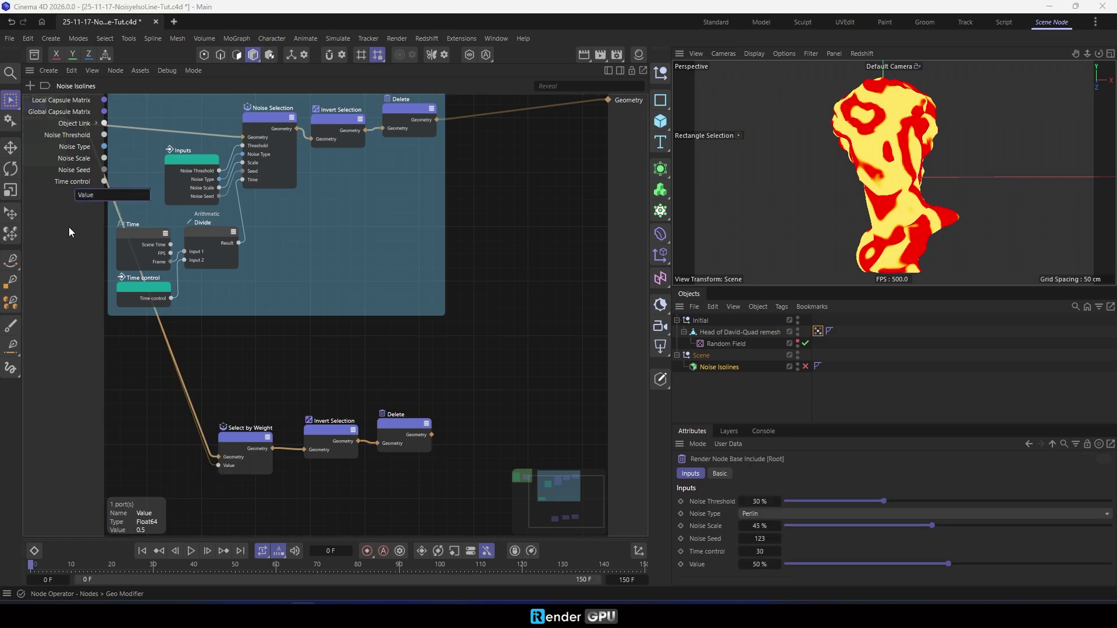
type("Selection")
key("Return")
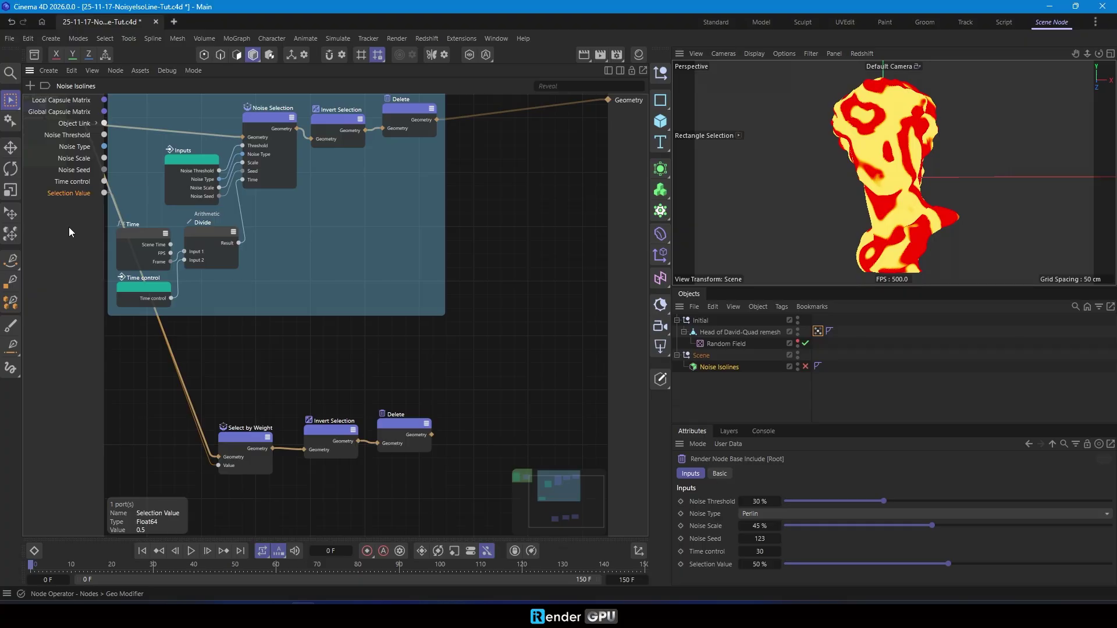
left_click_drag(67, 198, 176, 478)
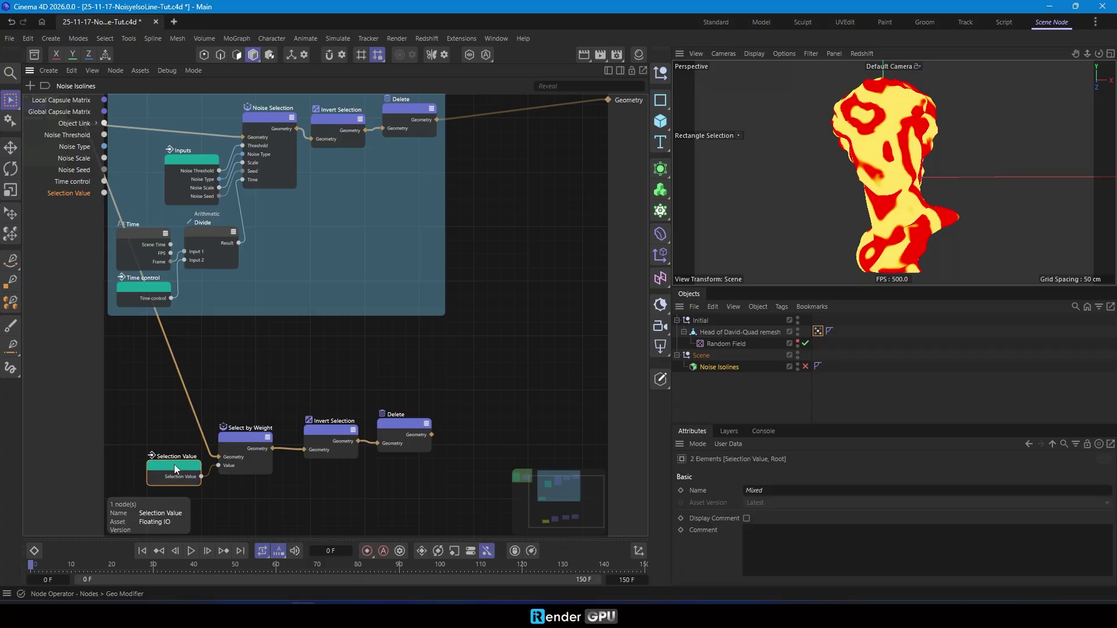
Add an If node in the free area past the selection branches and set its data type to GeometryObject.
scroll(302, 376, "down", 3)
scroll(432, 334, "up", 5)
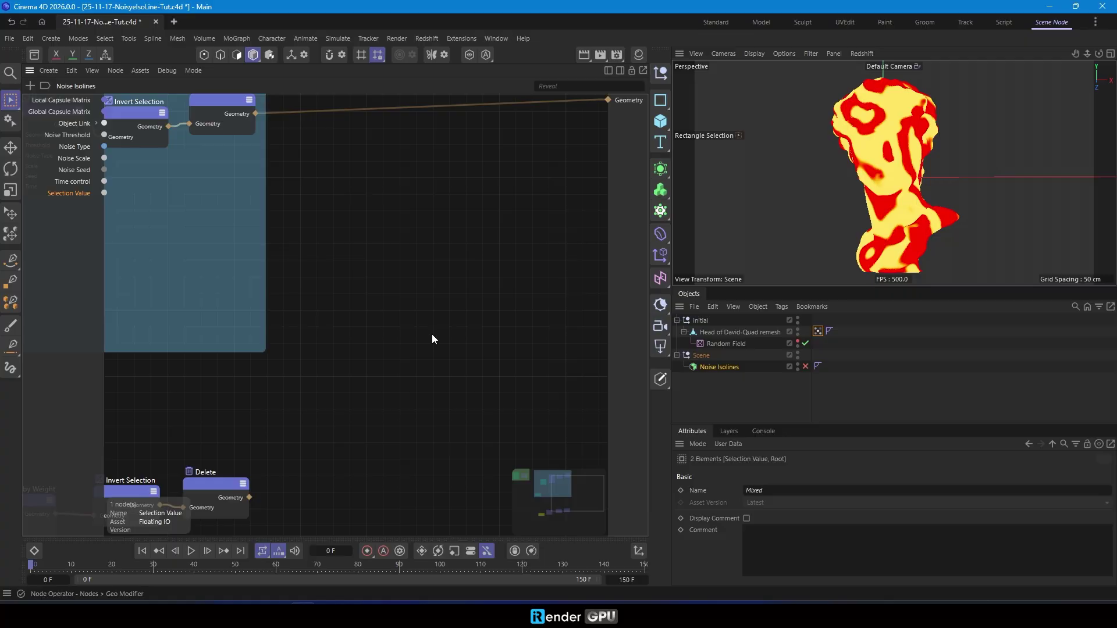
double_click(432, 334)
key("BackSpace")
type("if")
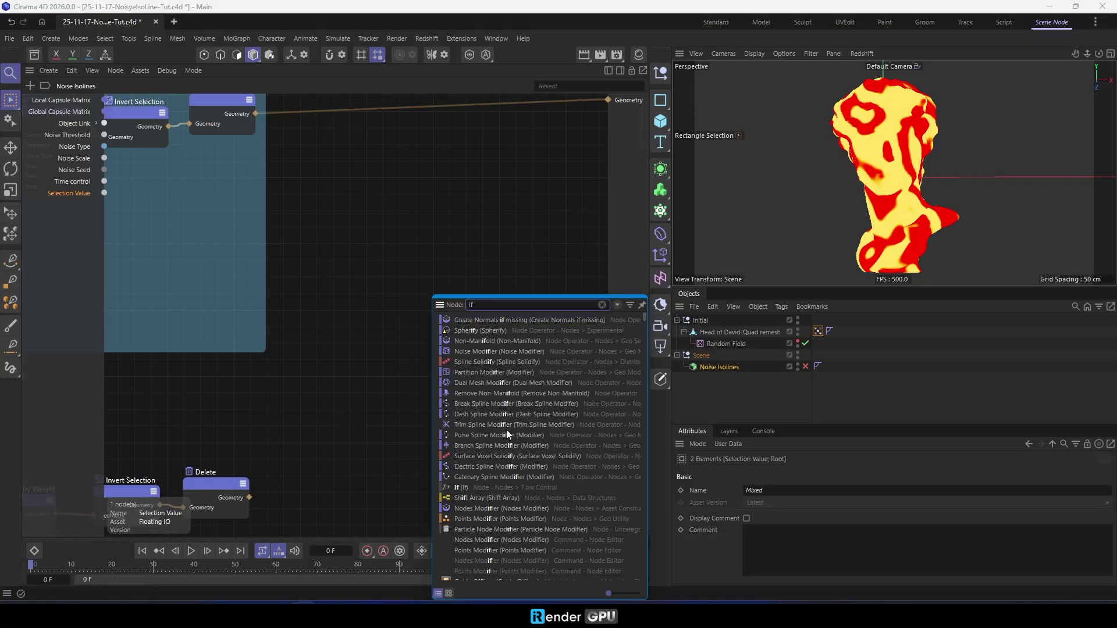
left_click(482, 488)
left_click_drag(432, 355, 475, 336)
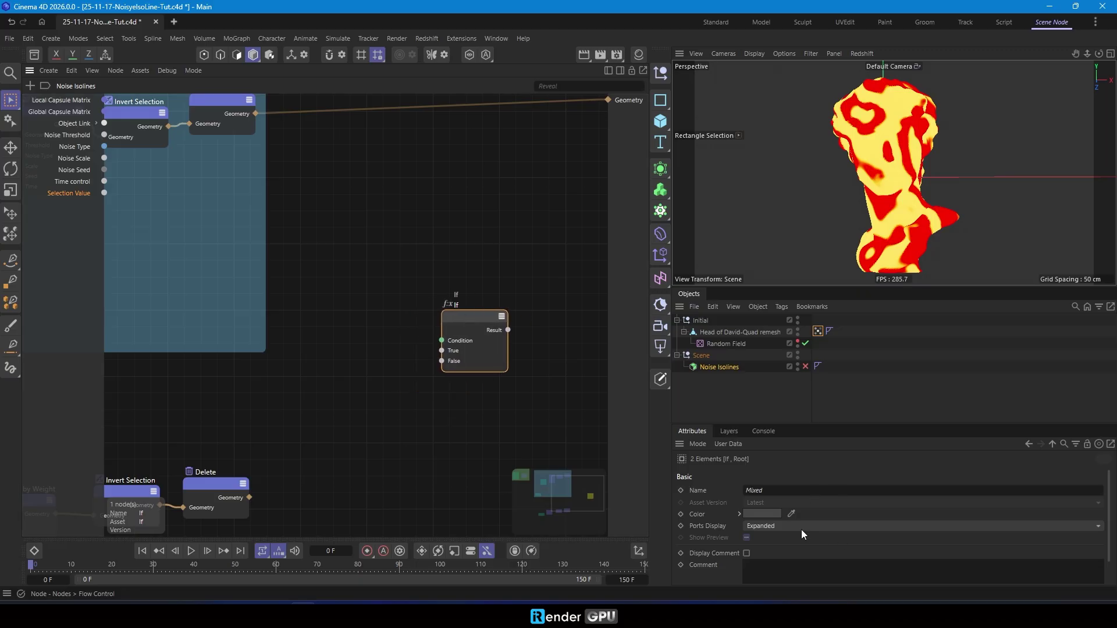
left_click(830, 501)
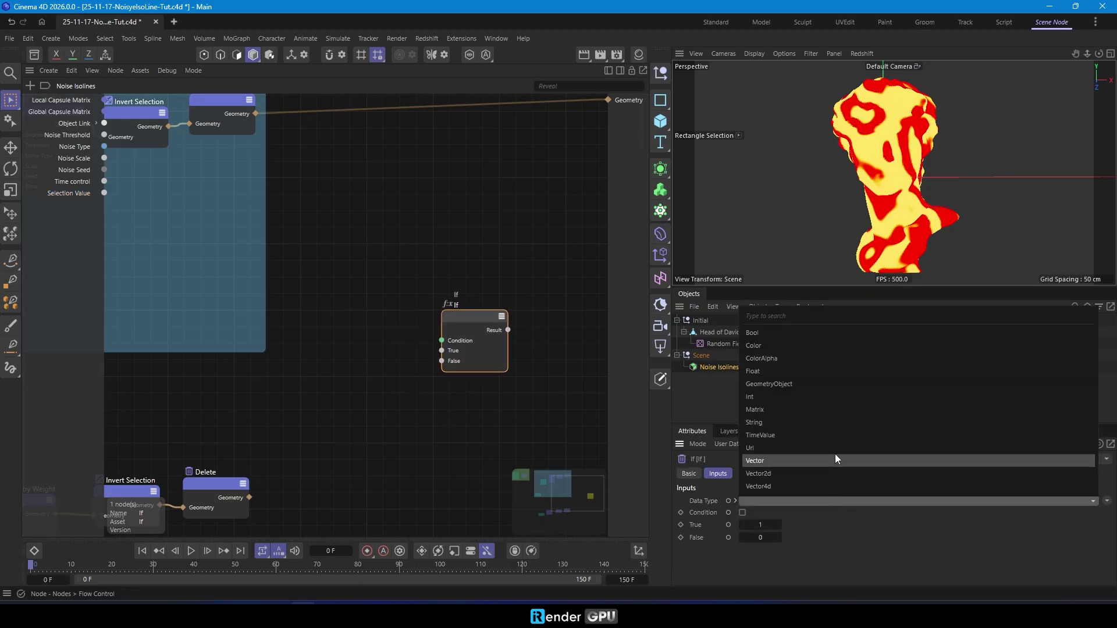
left_click(842, 382)
left_click_drag(470, 316, 498, 310)
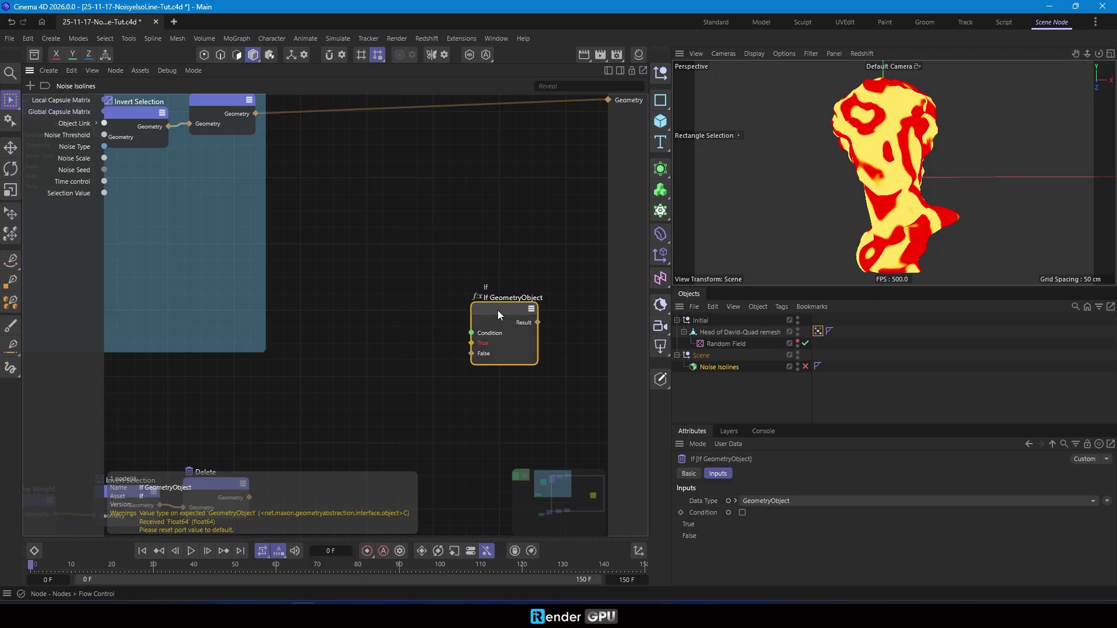
Expose the If node's Condition as a graph input named Map Condition and place its input node beside the If node.
left_click_drag(472, 333, 65, 206)
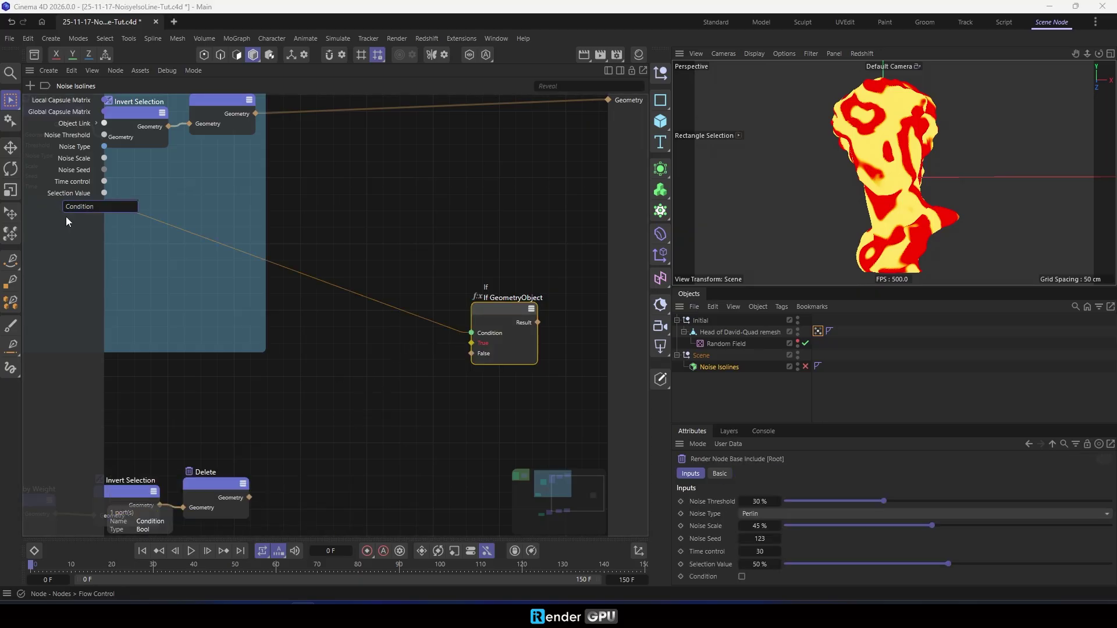
type("Map")
key("Return")
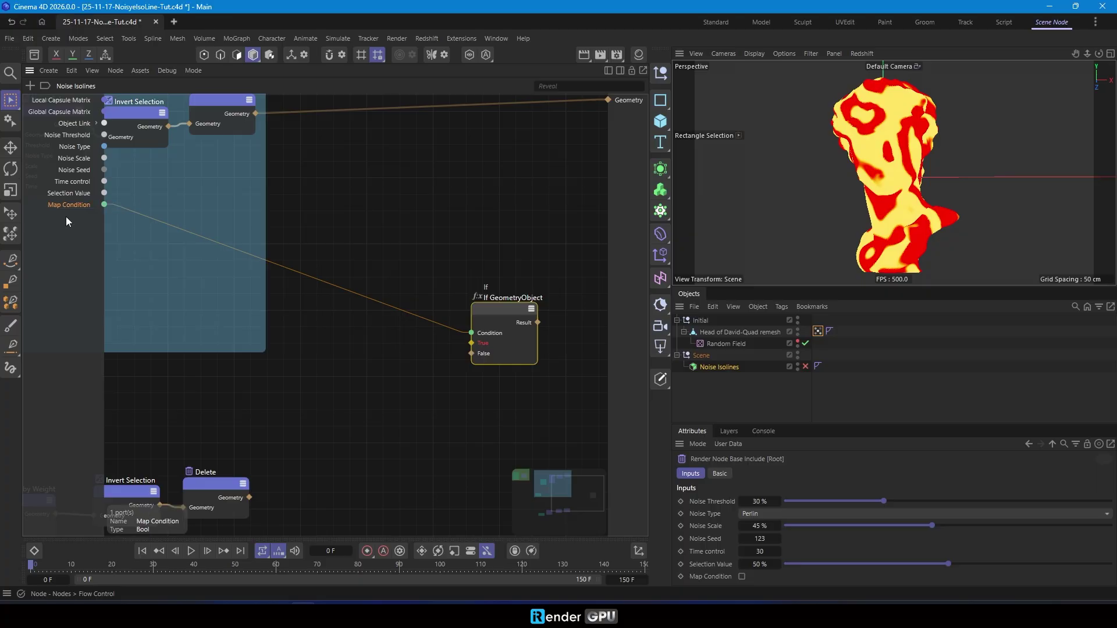
left_click_drag(416, 286, 421, 285)
left_click_drag(507, 310, 507, 299)
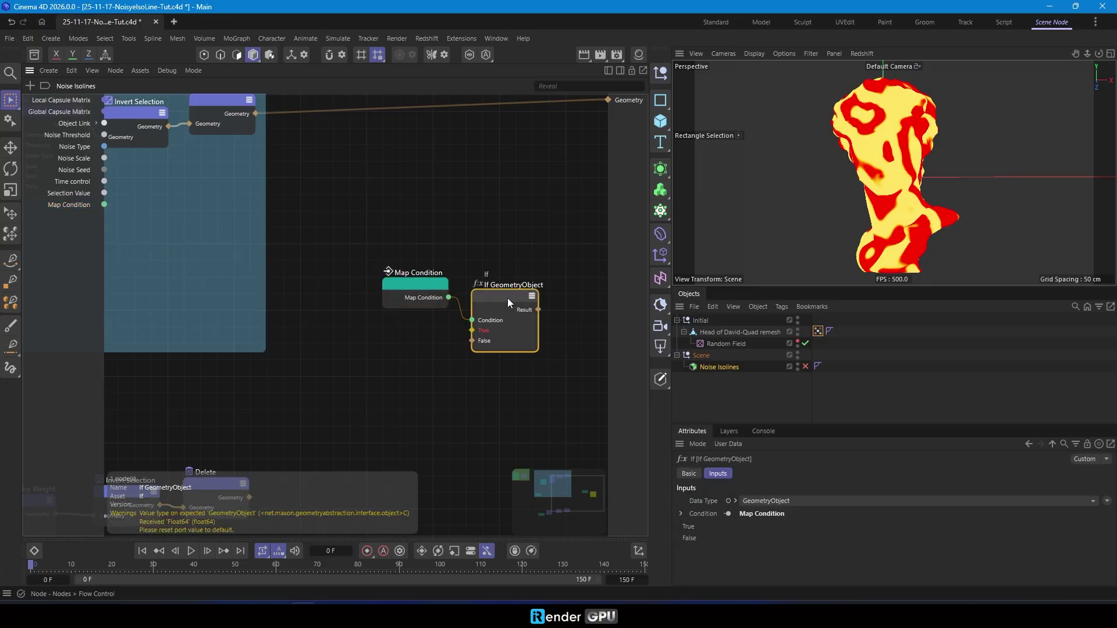
Wire the weight branch's Delete to the If node's True, the noise branch's Delete to False, and the result to the Geometry output.
middle_click_drag(292, 371, 330, 333)
left_click_drag(289, 460, 512, 295)
scroll(507, 296, "down", 5)
scroll(448, 281, "up", 4)
left_click_drag(163, 195, 367, 410)
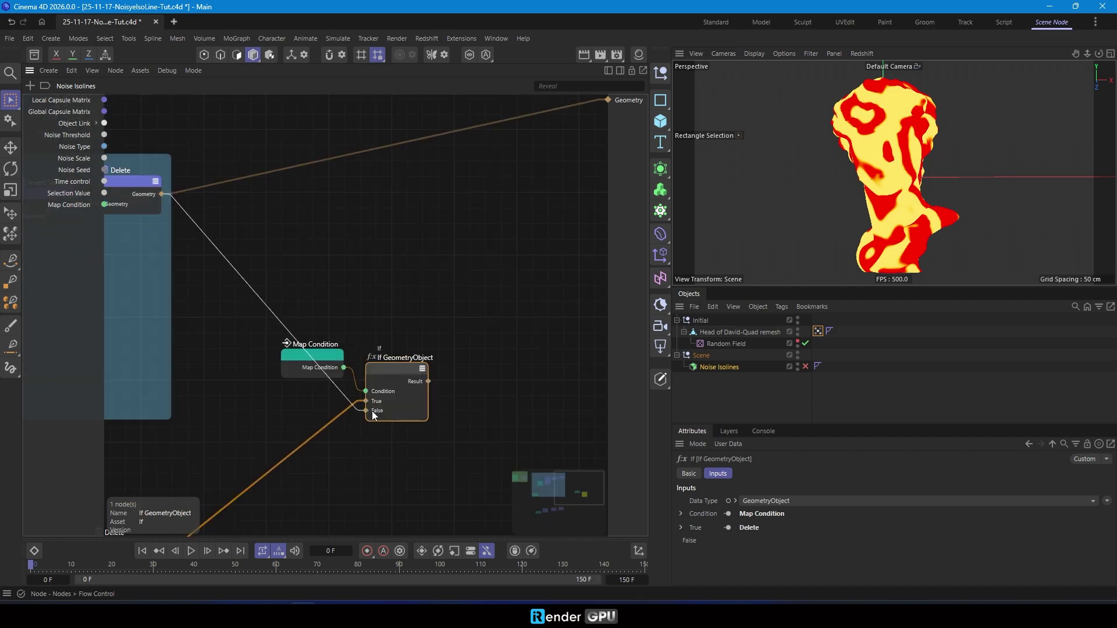
scroll(400, 373, "down", 4)
Expose Select by Weight's Name as a graph input named Noise Map Name and feed it through the Selection Value input node.
scroll(389, 361, "up", 3)
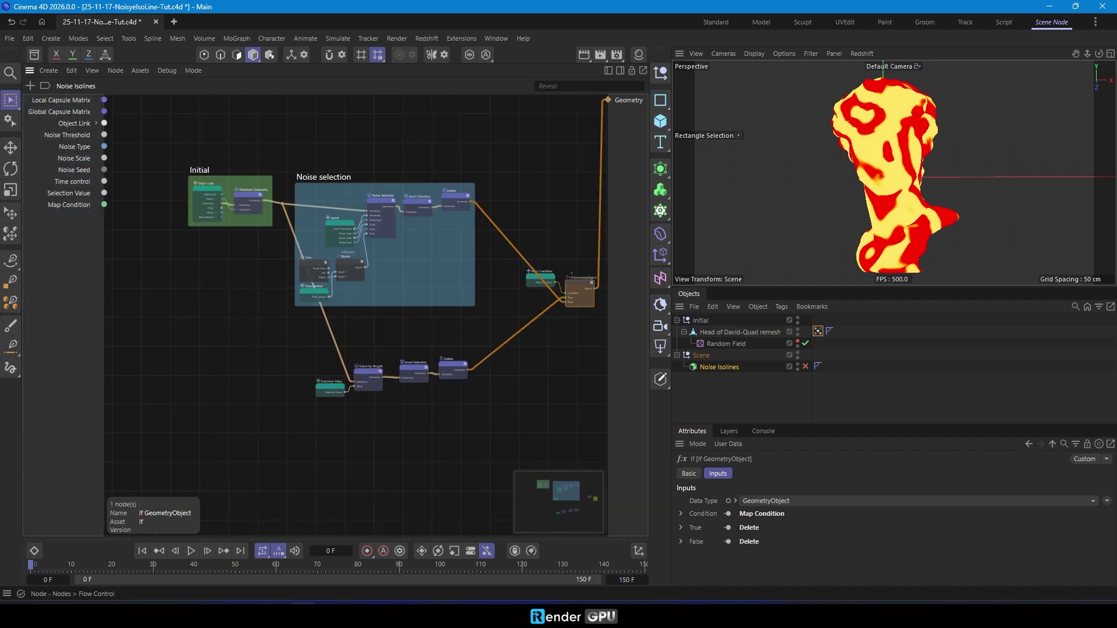
left_click(388, 362)
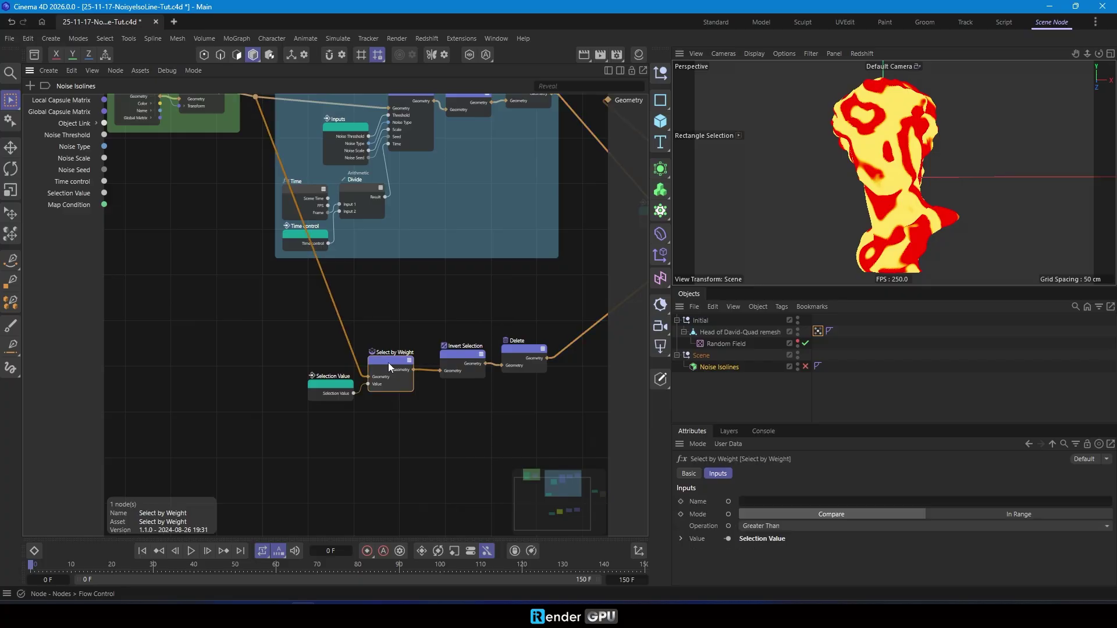
left_click(729, 501)
left_click(329, 386)
scroll(365, 390, "up", 3)
left_click_drag(379, 383, 81, 218)
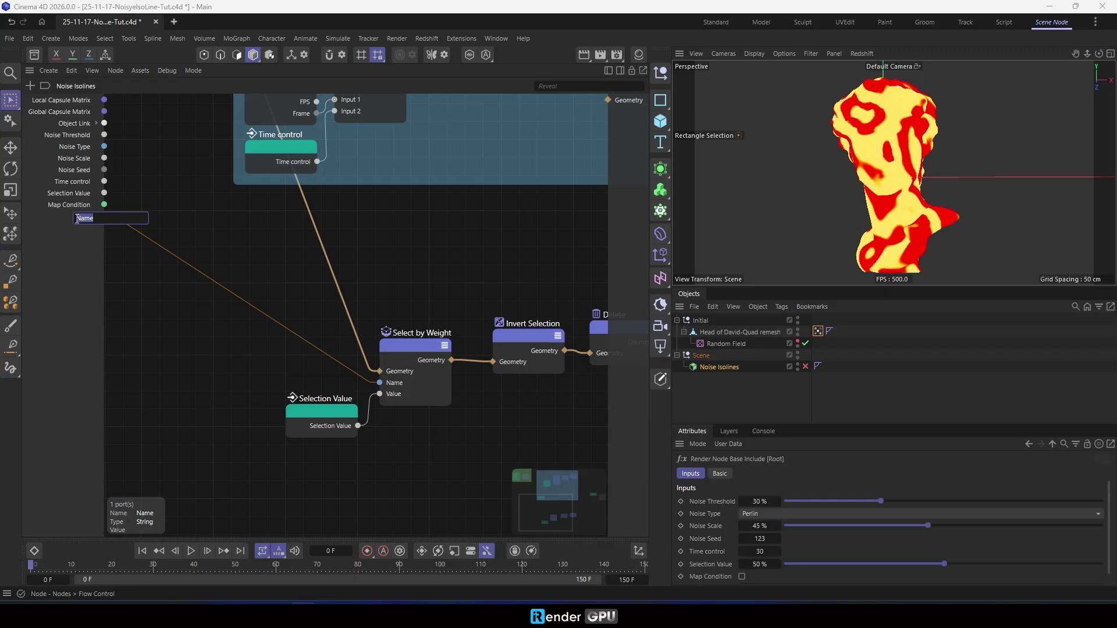
key("Home")
type("Noise Map")
key("Return")
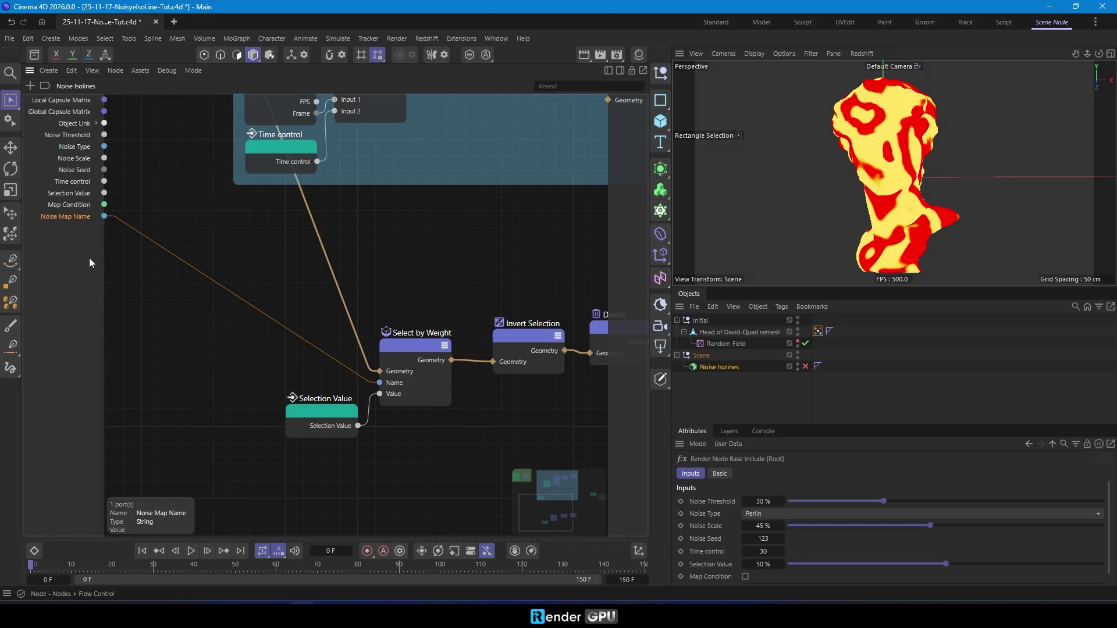
left_click(232, 348)
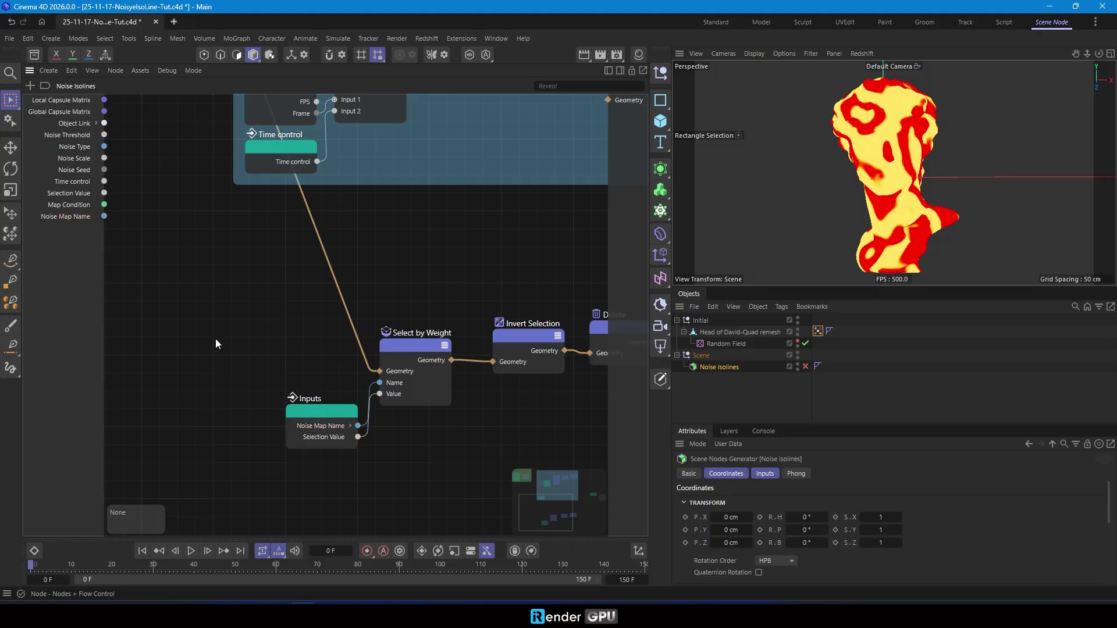
Group the Select by Weight, Invert Selection, Delete and Inputs nodes of the weight branch in a scaffold named Select by weights.
scroll(232, 348, "down", 3)
left_click_drag(155, 304, 474, 454)
key("shift+s")
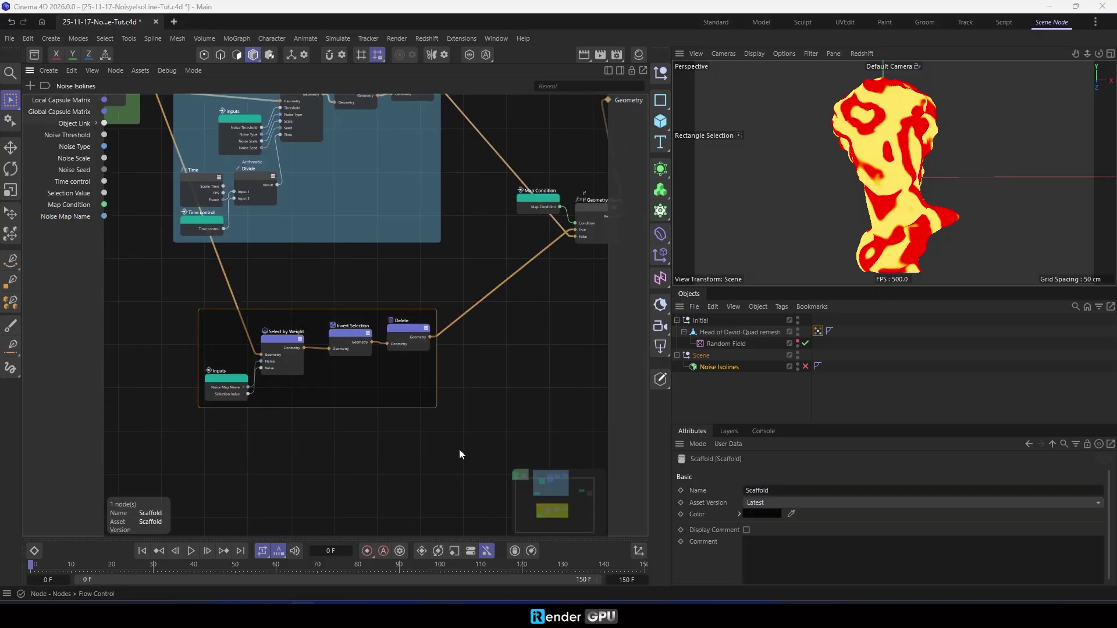
type("Select by")
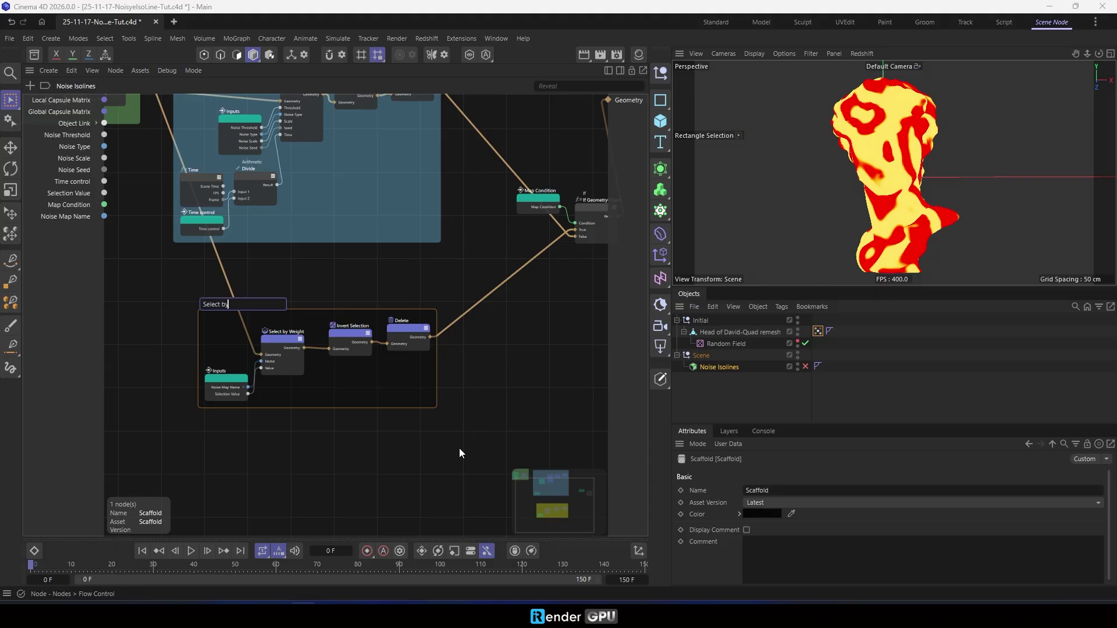
type(" weights")
key("Return")
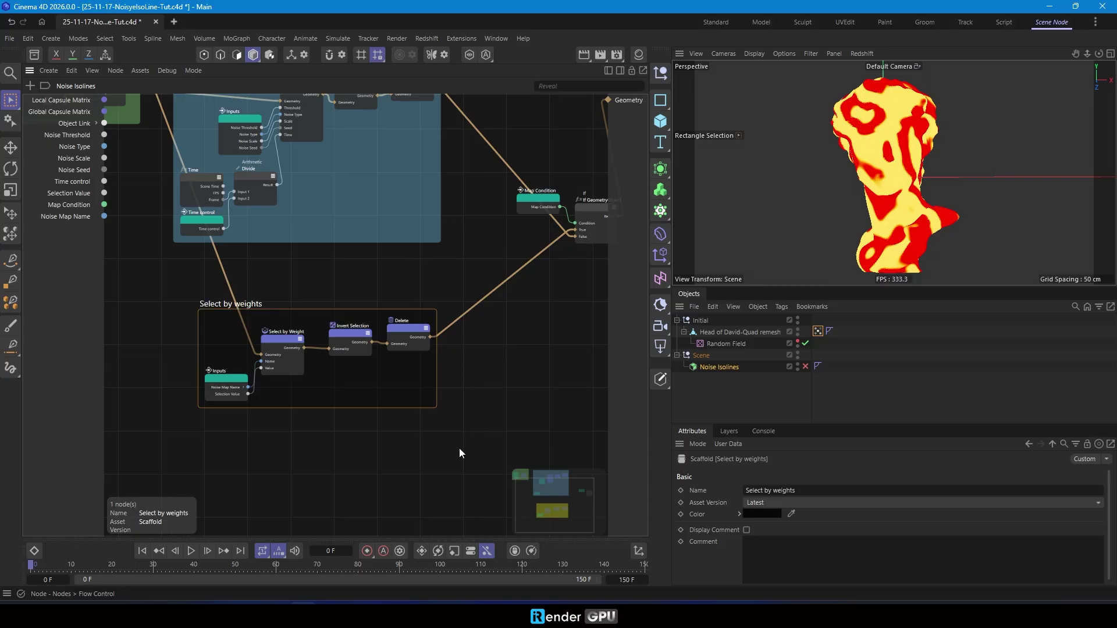
Color the Select by weights scaffold orange and move it slightly closer to the Noise selection scaffold.
right_click(399, 396)
mouse_move(476, 585)
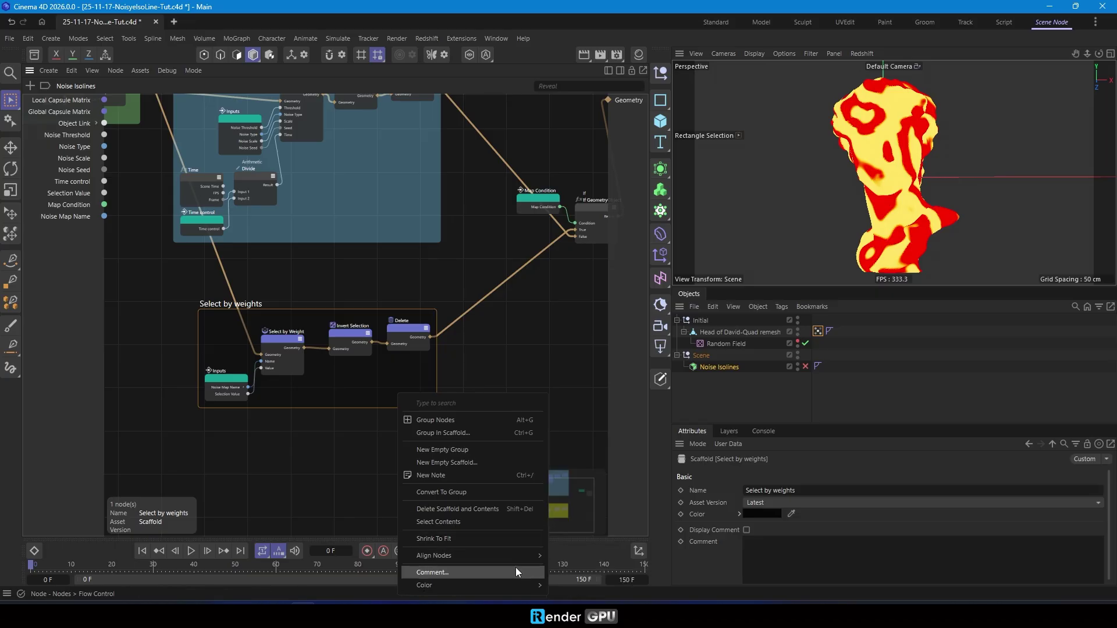
left_click(575, 487)
scroll(397, 386, "down", 5)
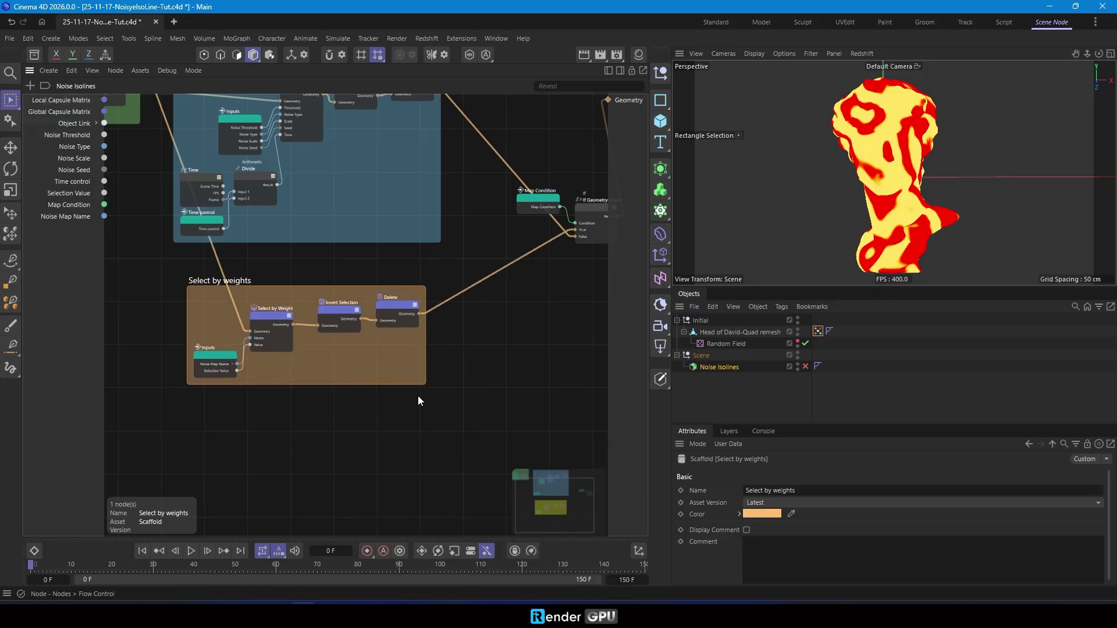
In the Standard layout, hide the Head of David-Quad remesh object, enable Noise Isolines and enlarge its attributes area.
left_click(717, 23)
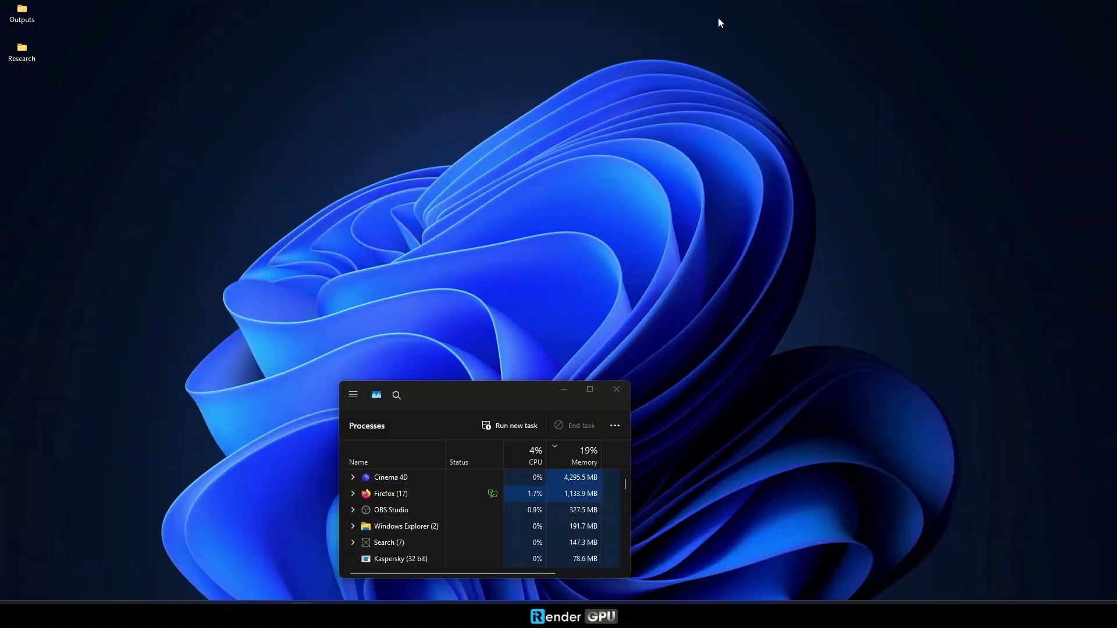
left_click(898, 127)
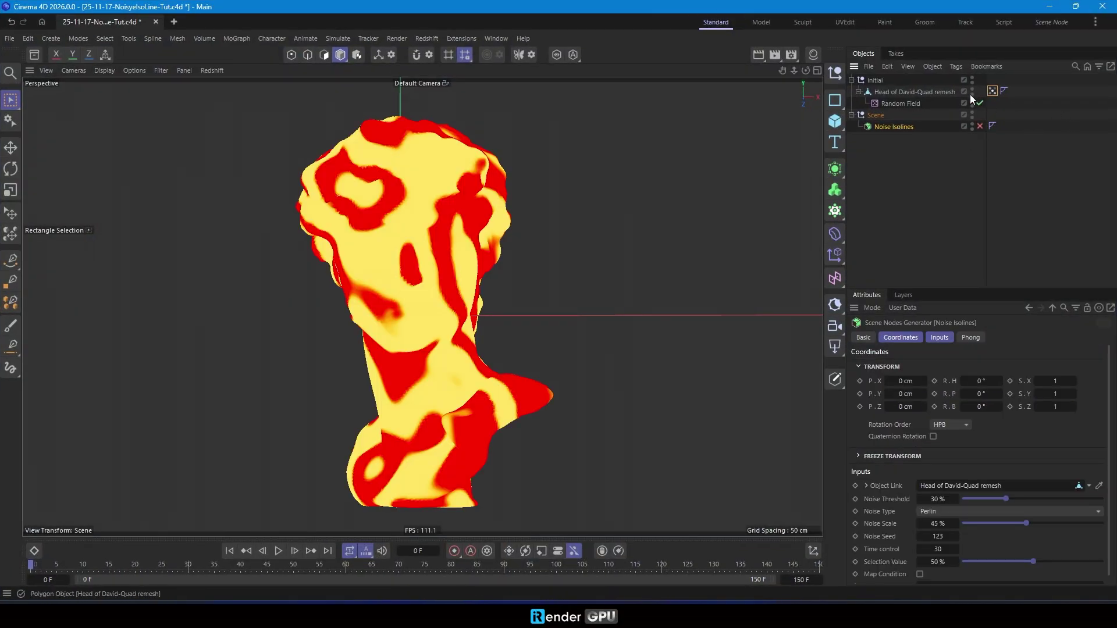
left_click(975, 93)
left_click(973, 93)
left_click(979, 126)
left_click(899, 127)
left_click_drag(931, 288, 931, 169)
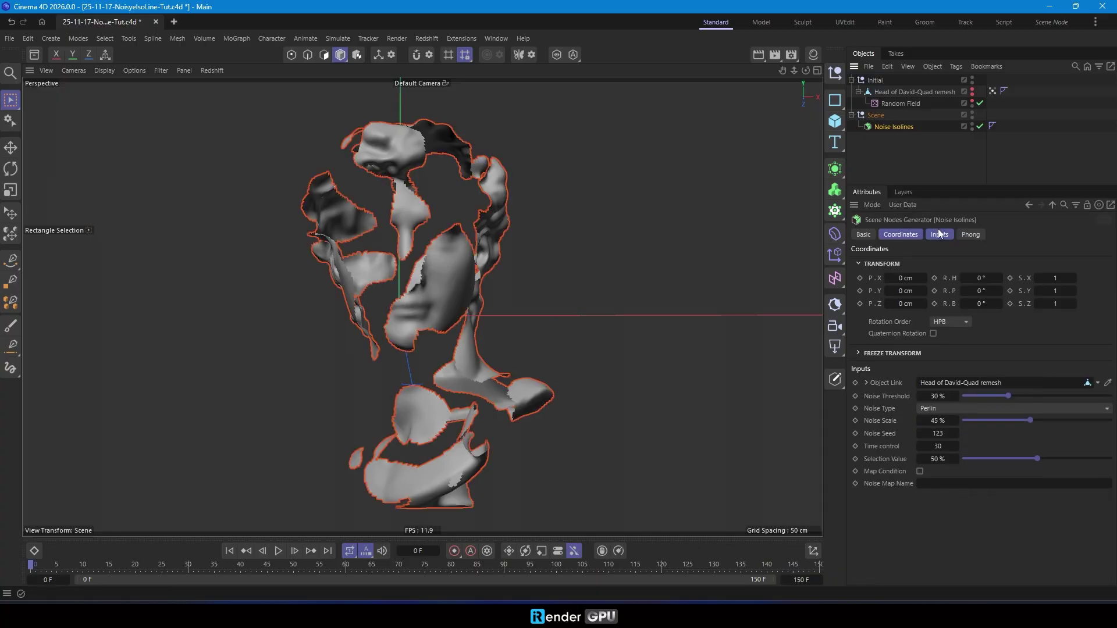
Set the Noise Map Name of Noise Isolines to Vertex Map, enable Map Condition, and play the animation.
left_click(940, 234)
left_click(971, 363)
type("Vertex Map")
left_click(920, 352)
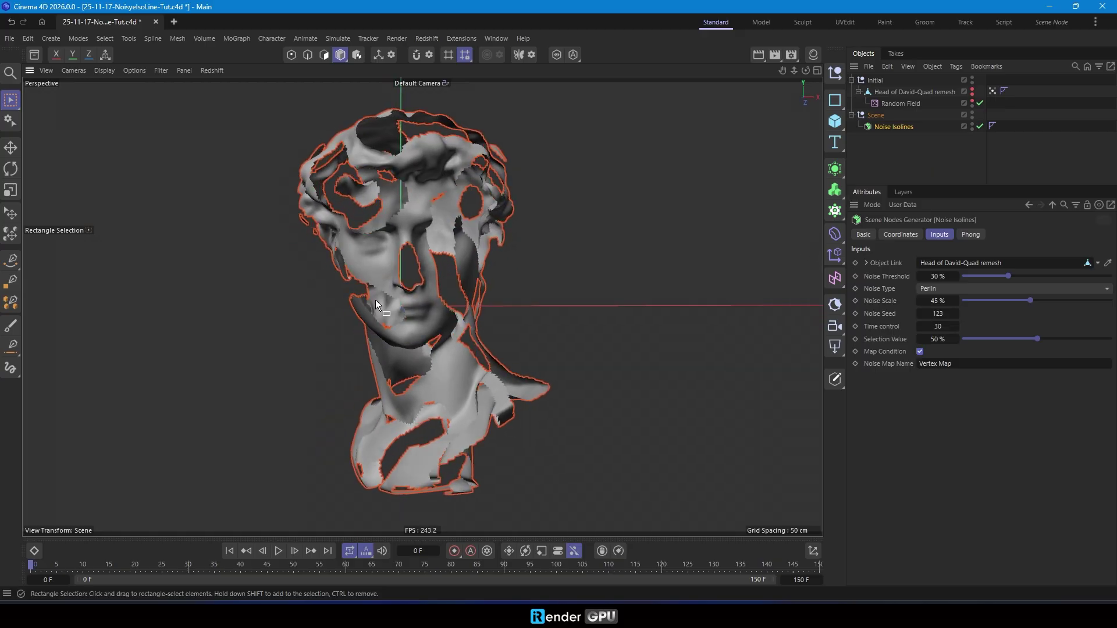
left_click(278, 551)
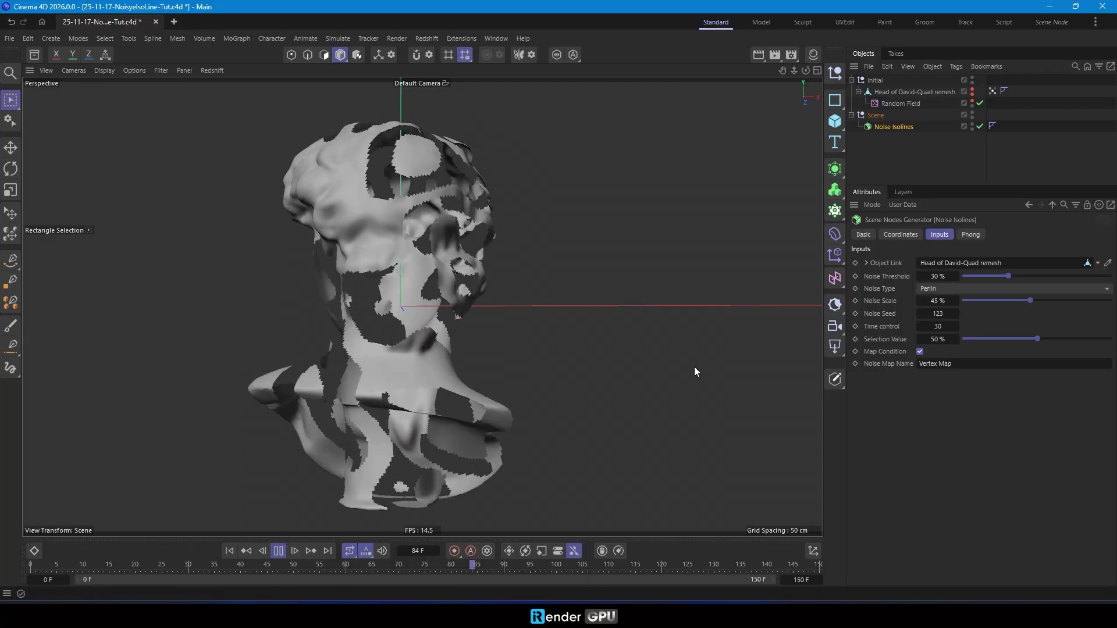
Add a Display tag to Noise Isolines and enable its shading mode as Constant Shading (Lines).
right_click(900, 126)
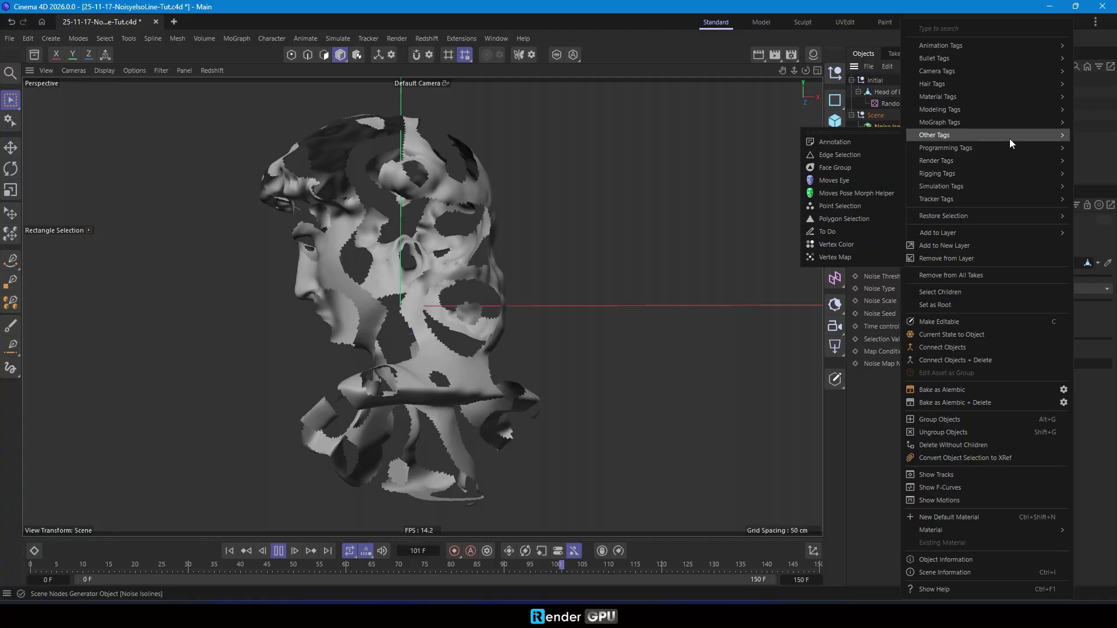
mouse_move(1008, 165)
left_click(861, 180)
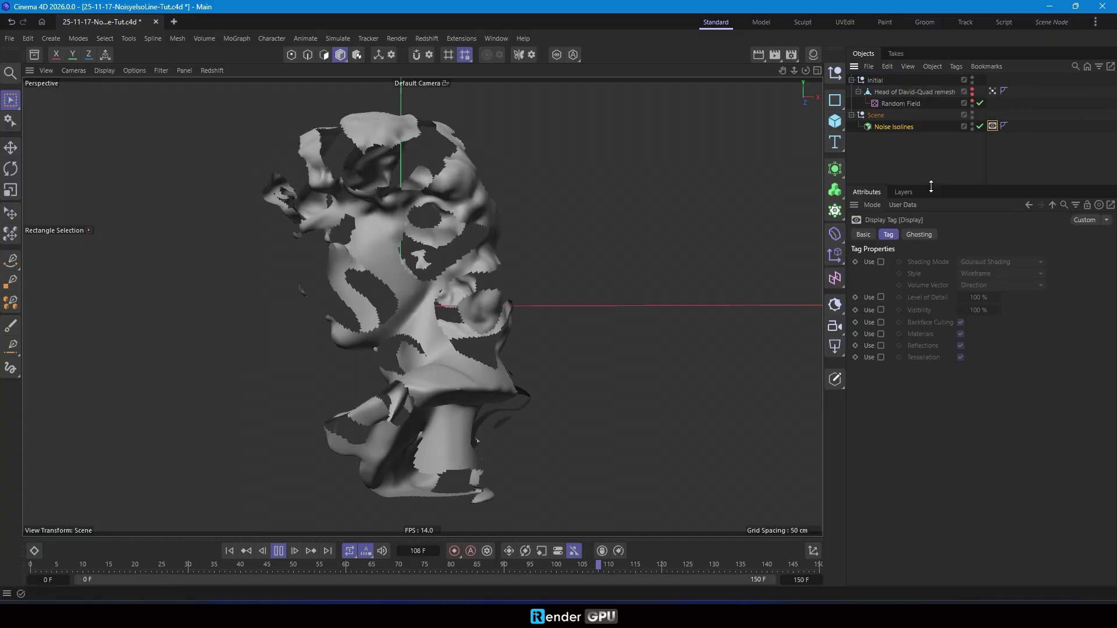
left_click(885, 261)
left_click(1008, 260)
left_click(1027, 345)
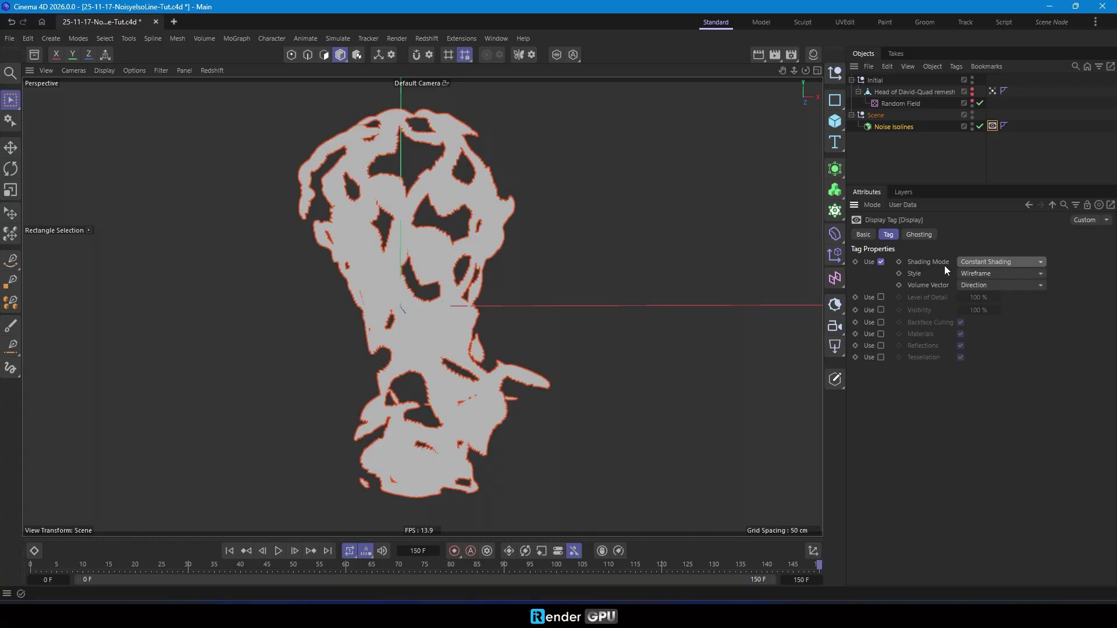
left_click(1001, 262)
left_click(963, 313)
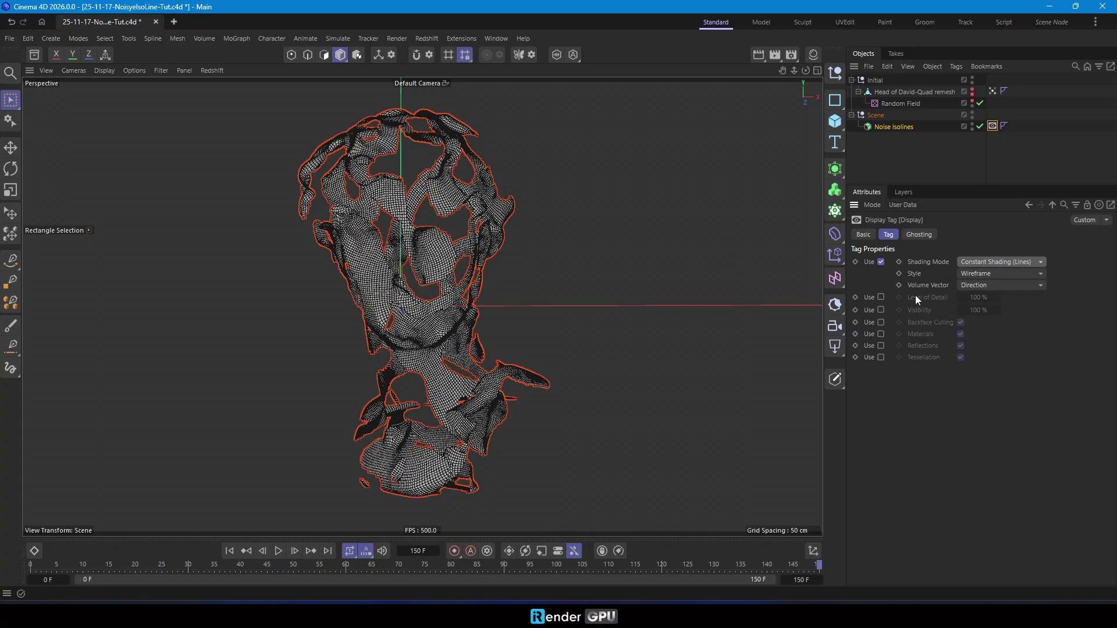
Play the wireframe isolines animation briefly and return to frame 0.
left_click(278, 551)
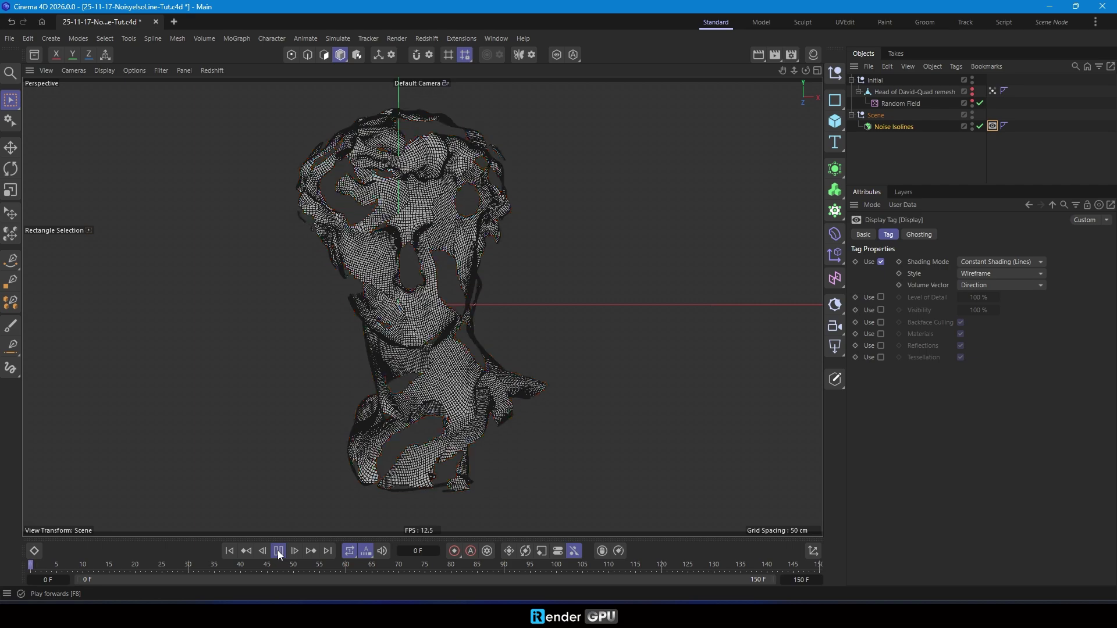
left_click(278, 551)
left_click(231, 550)
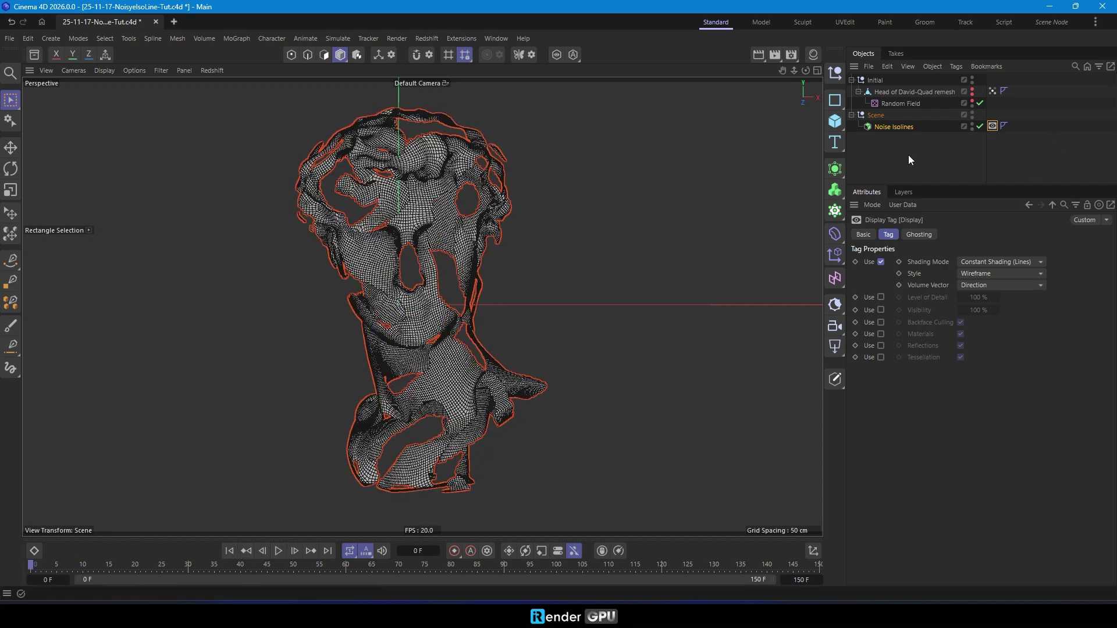
Compare the noise and vertex-map selections on Noise Isolines by switching Map Condition off and on, leaving it enabled.
left_click(899, 128)
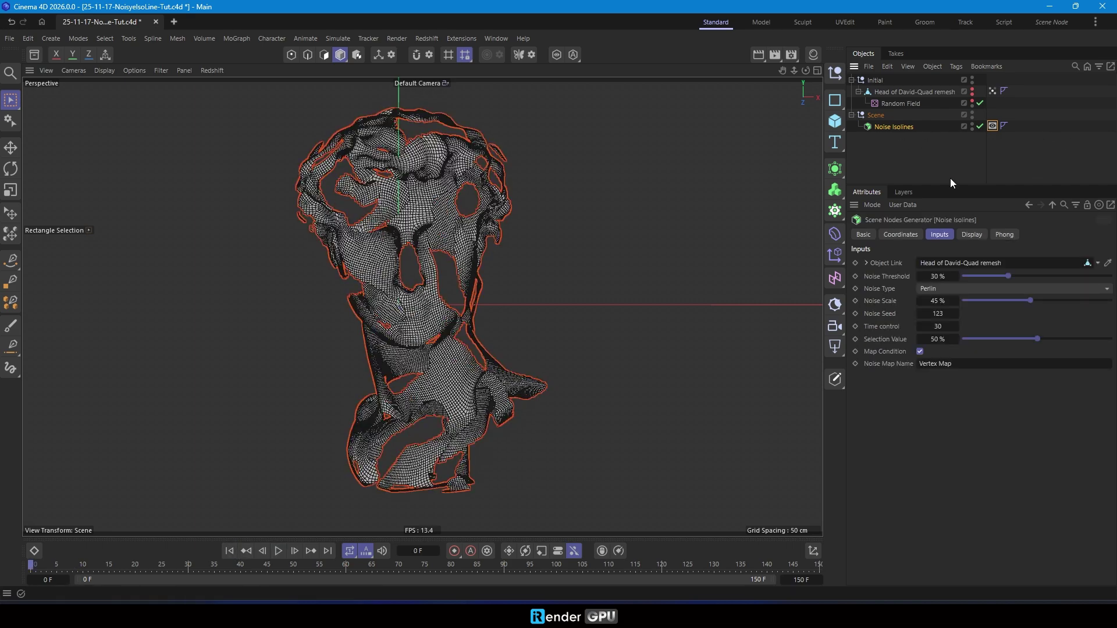
left_click(919, 352)
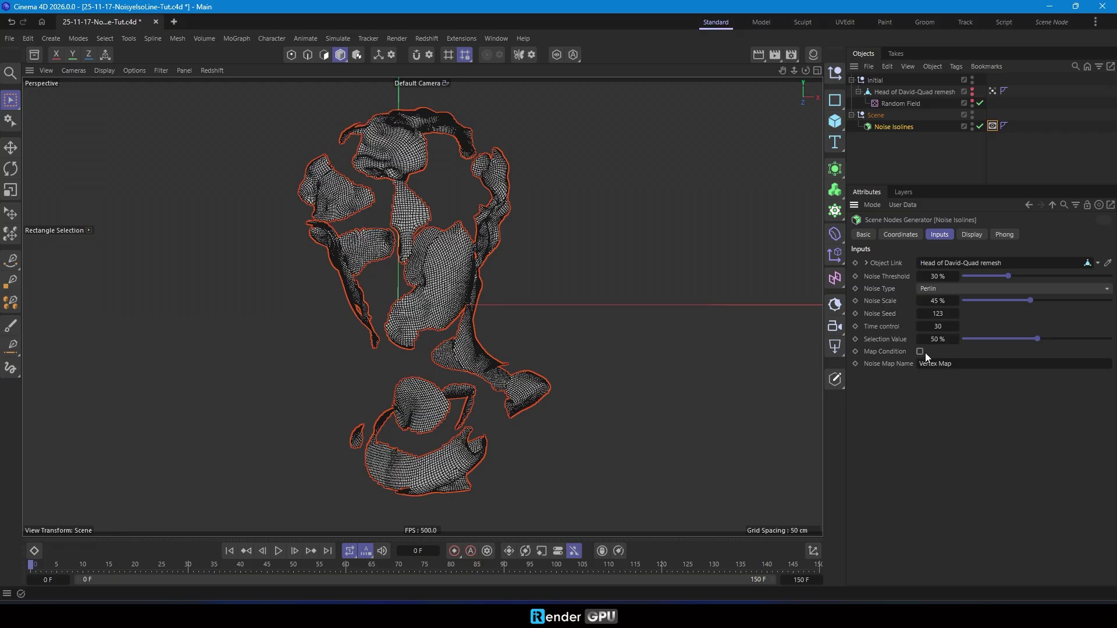
left_click(920, 351)
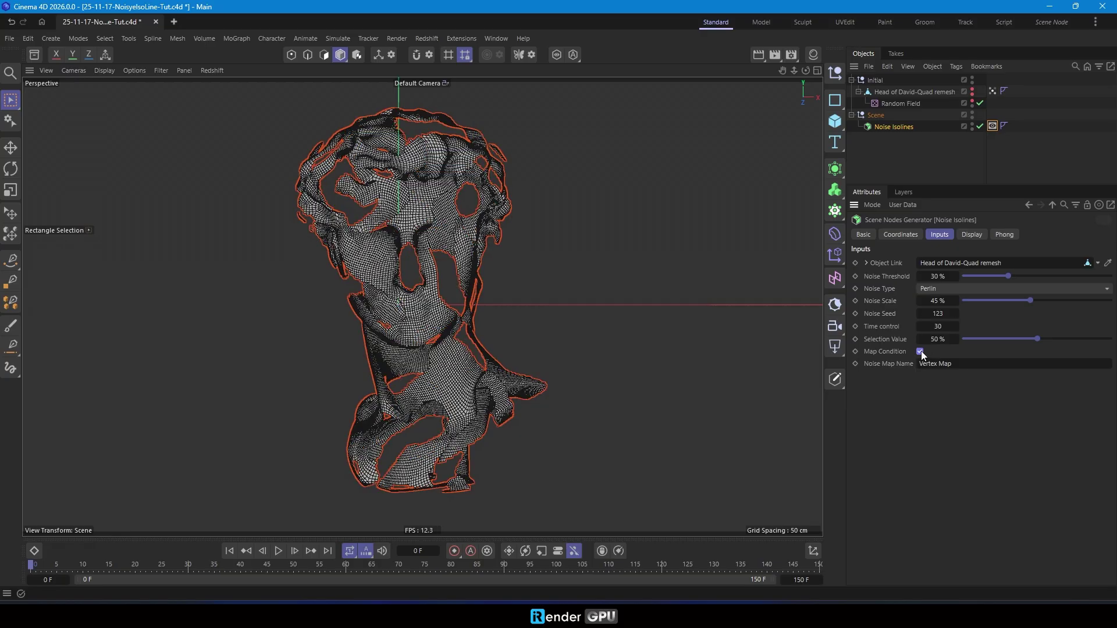
left_click(920, 351)
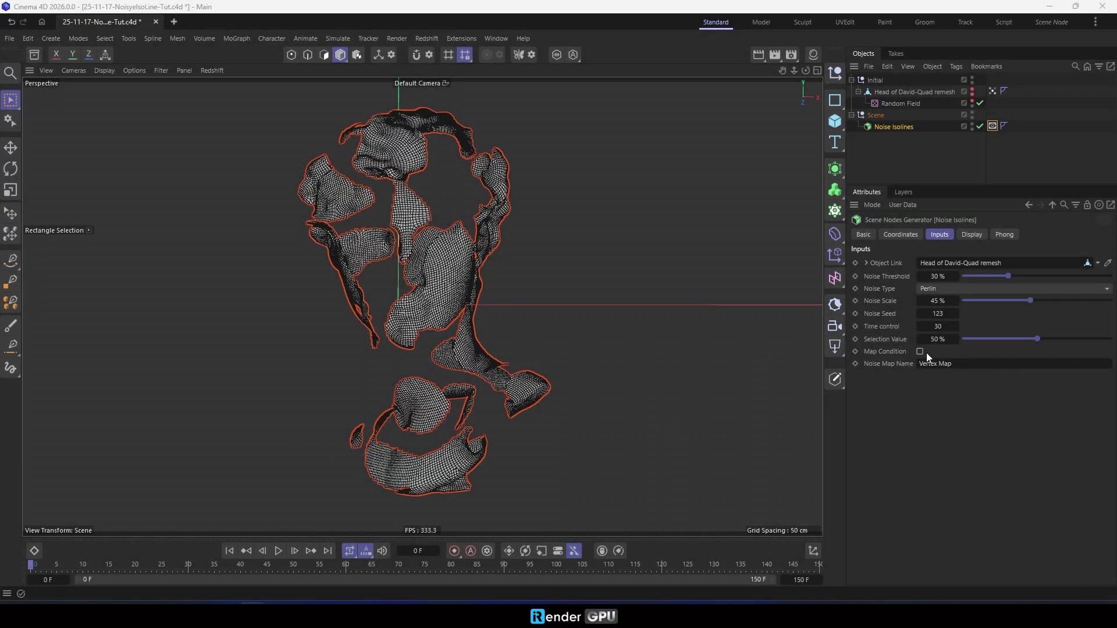
left_click(920, 351)
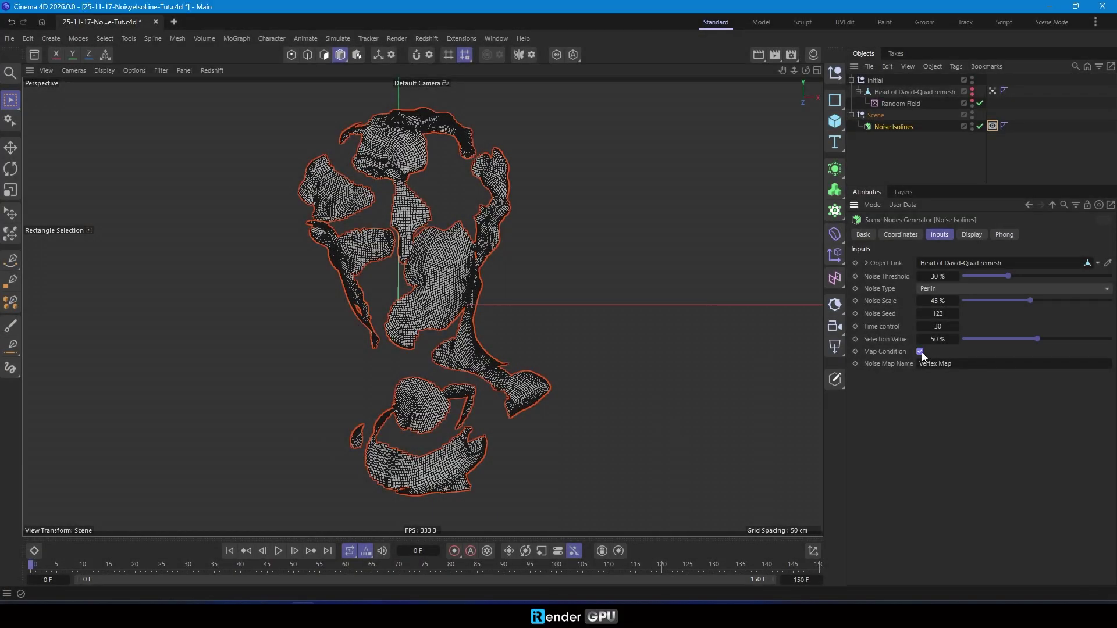
Set the Random Field's noise type to Voronoi 1.
left_click(905, 104)
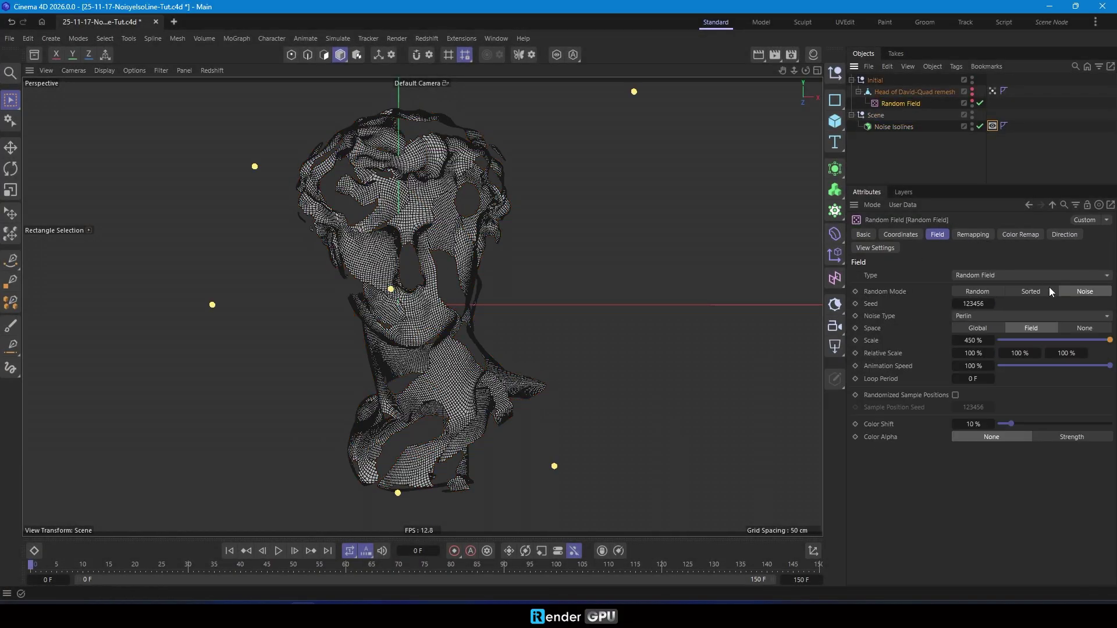
left_click(993, 317)
left_click(1005, 536)
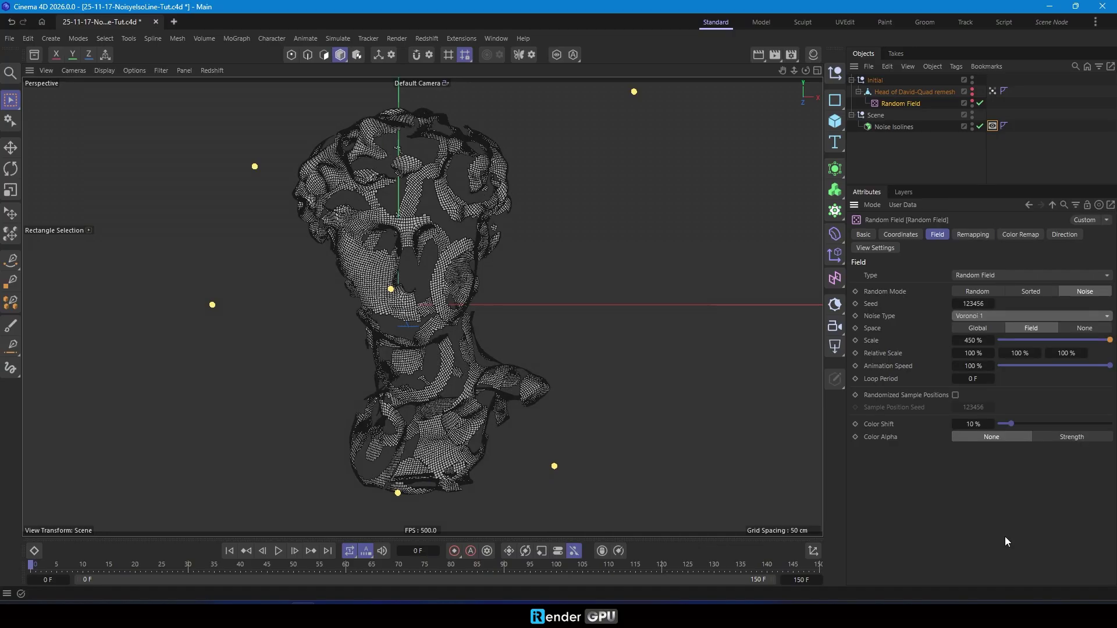
left_click(906, 171)
Return to the Scene Node layout, open the Noise Isolines graph and make the viewport taller.
left_click(1052, 22)
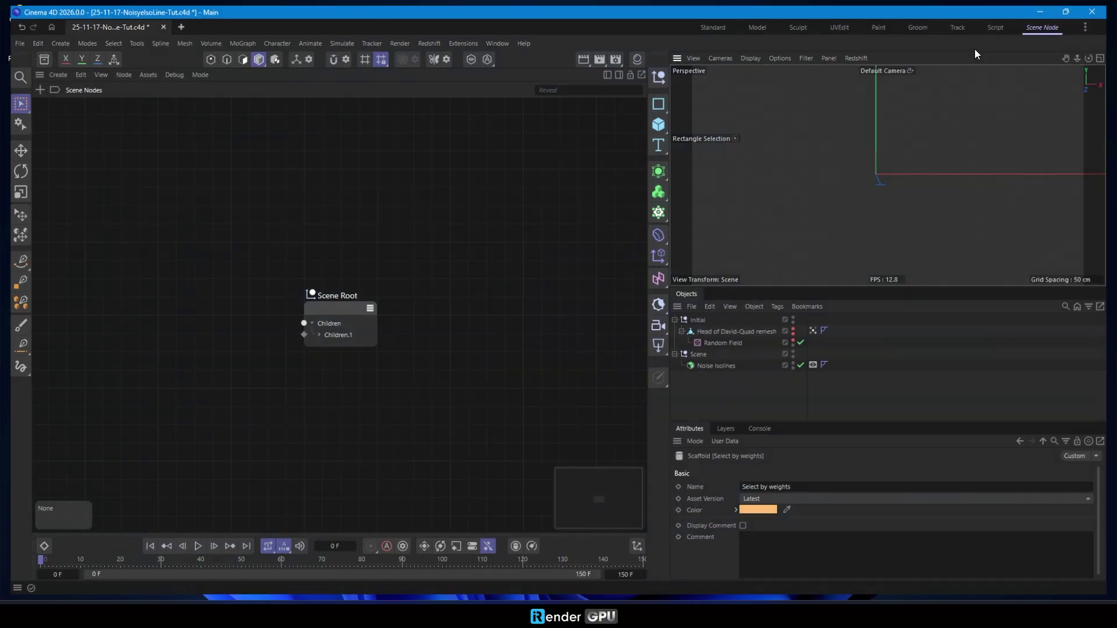
left_click(722, 368)
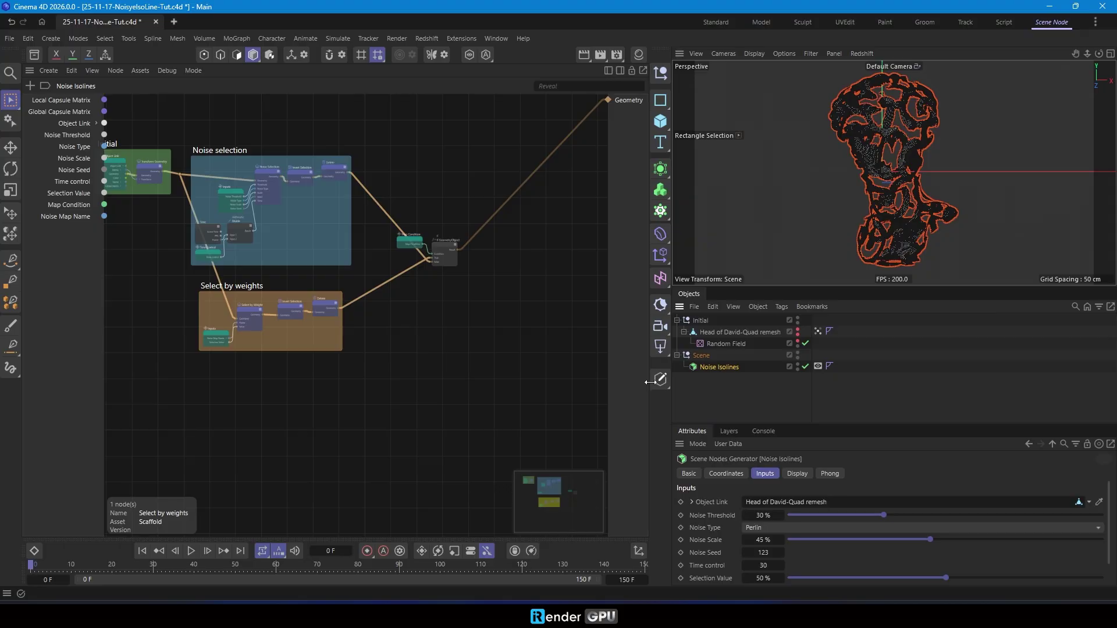
left_click_drag(759, 425, 759, 429)
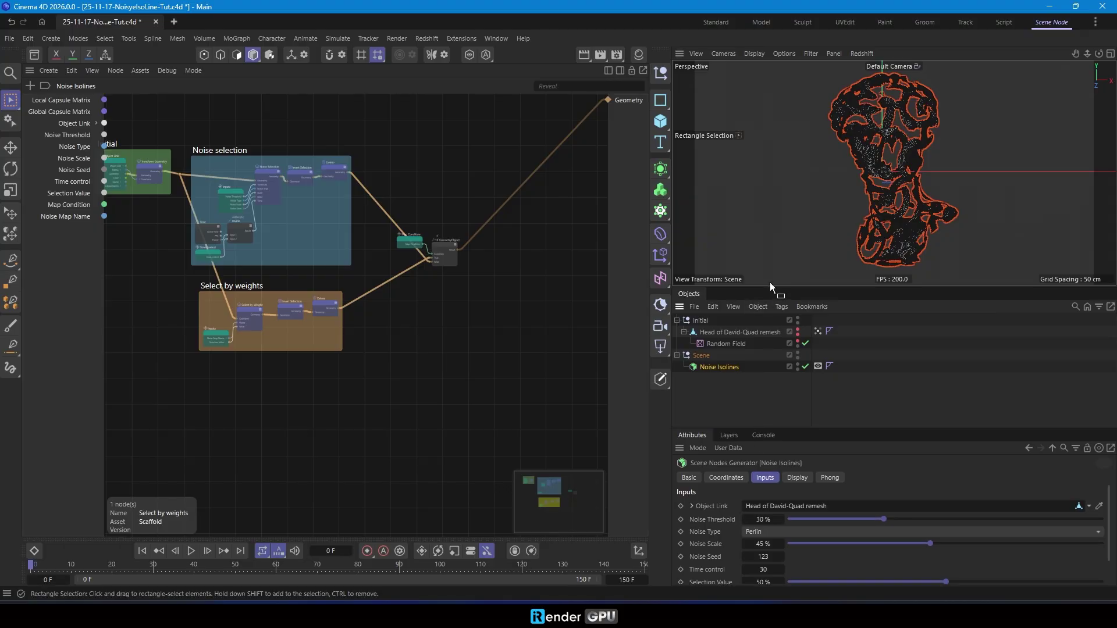
left_click_drag(770, 285, 766, 321)
Group the Map Condition input and the If node in a scaffold named Type of selection.
left_click(417, 296)
middle_click_drag(417, 296, 261, 329)
scroll(253, 297, "up", 4)
left_click_drag(179, 225, 357, 357)
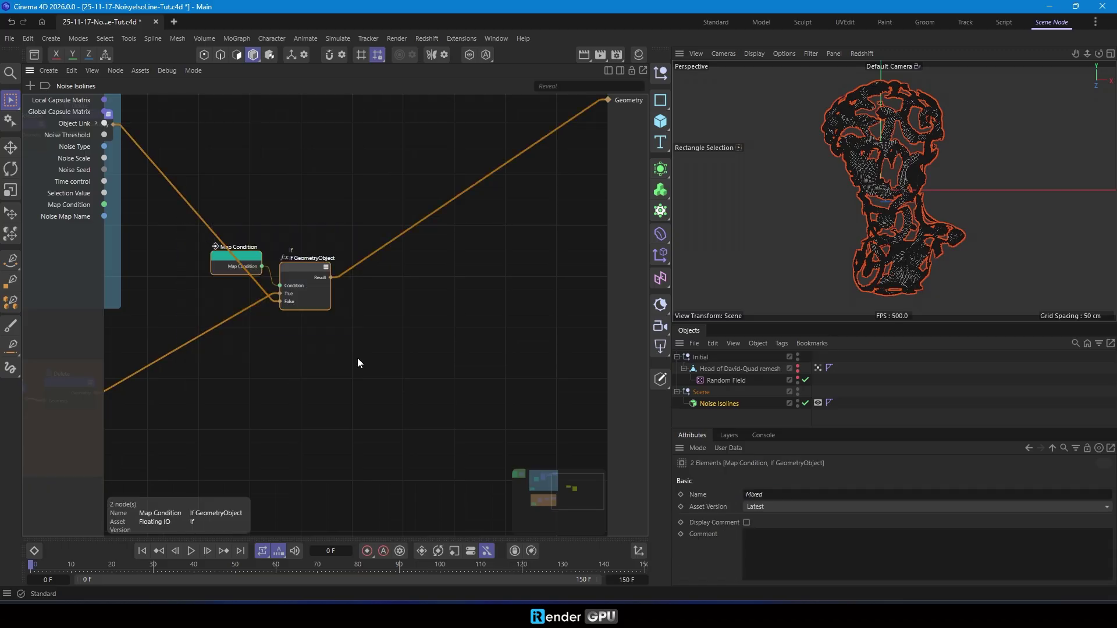
key("shift+s")
type("Type")
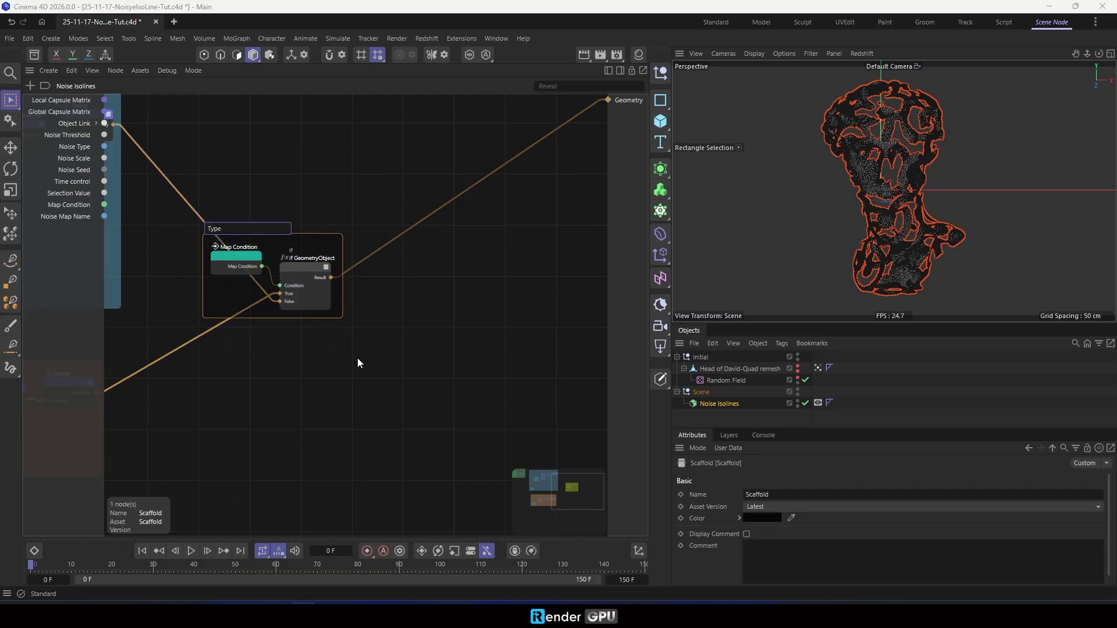
type(" of selection")
key("Return")
Color the Type of selection scaffold red and move it closer to the selection branches.
right_click(243, 313)
mouse_move(293, 478)
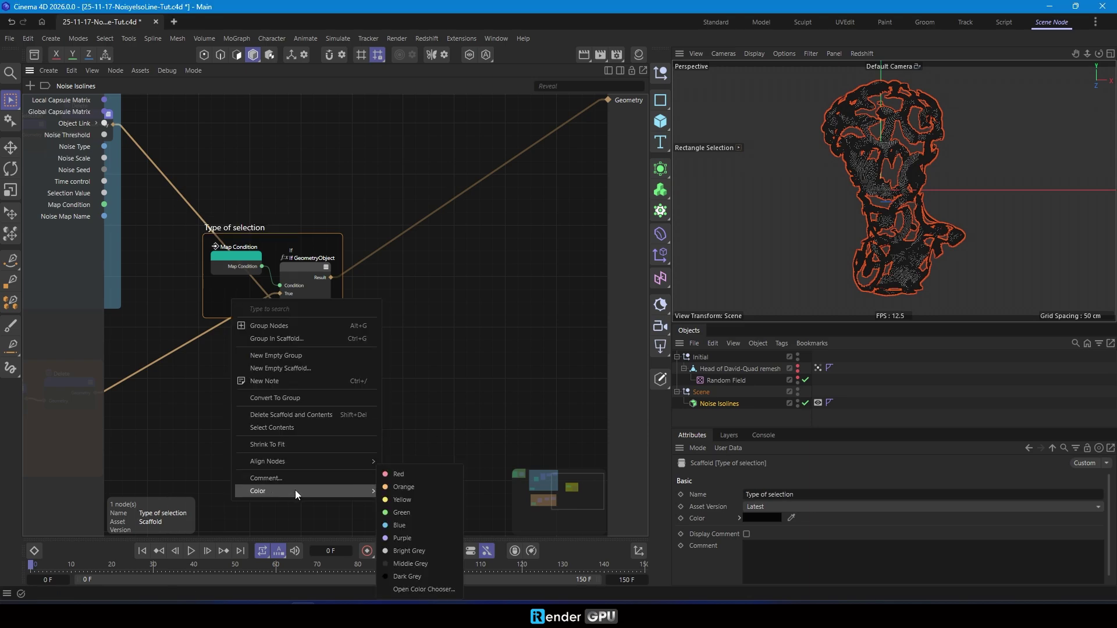
left_click(389, 474)
left_click_drag(223, 297, 174, 308)
left_click(463, 341)
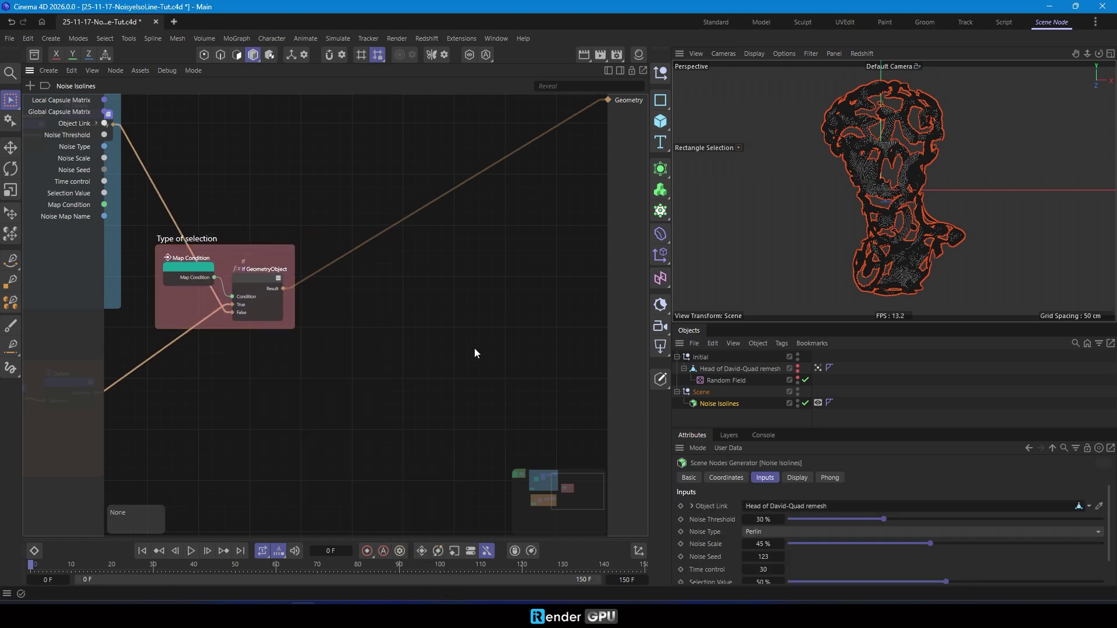
Widen and heighten the viewport, and disable the shading mode override in the Noise Isolines display tag.
left_click_drag(648, 293, 584, 293)
left_click_drag(757, 324, 760, 444)
left_click(755, 429)
left_click(643, 518)
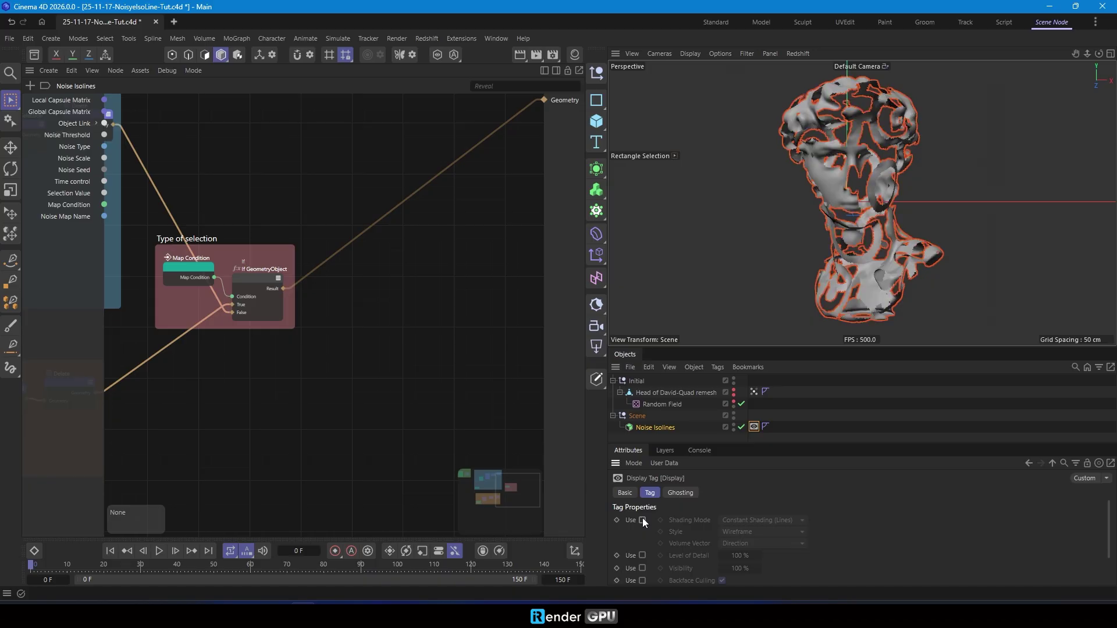
left_click(419, 312)
Add a Border Selection node after the Type of selection scaffold and feed it the If node's result.
scroll(510, 348, "up", 2)
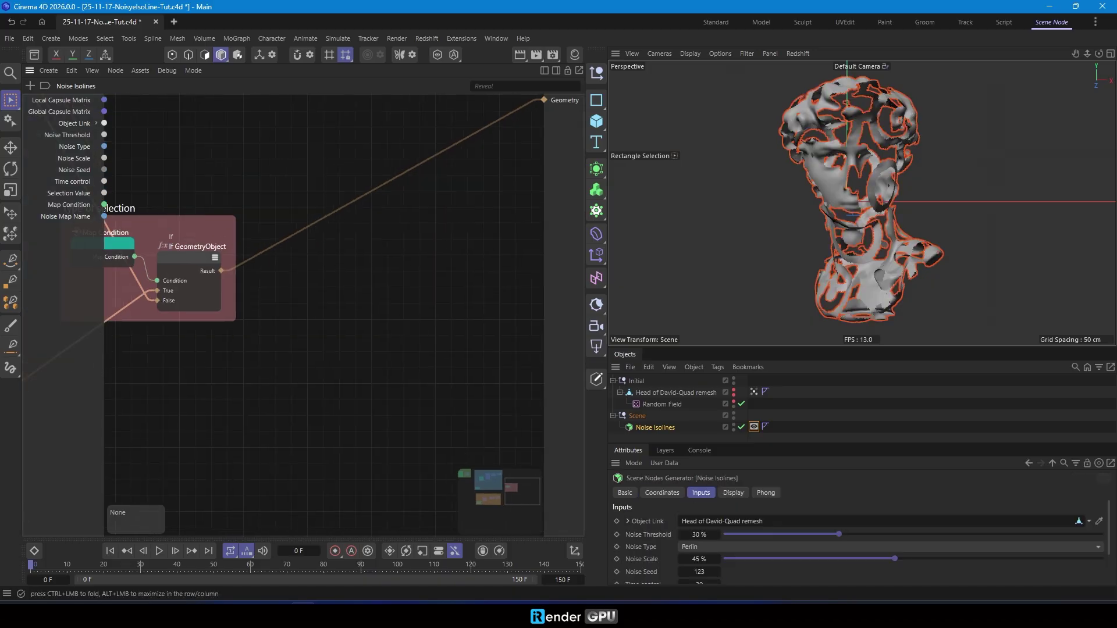
middle_click_drag(509, 347, 416, 326)
double_click(417, 323)
type("if")
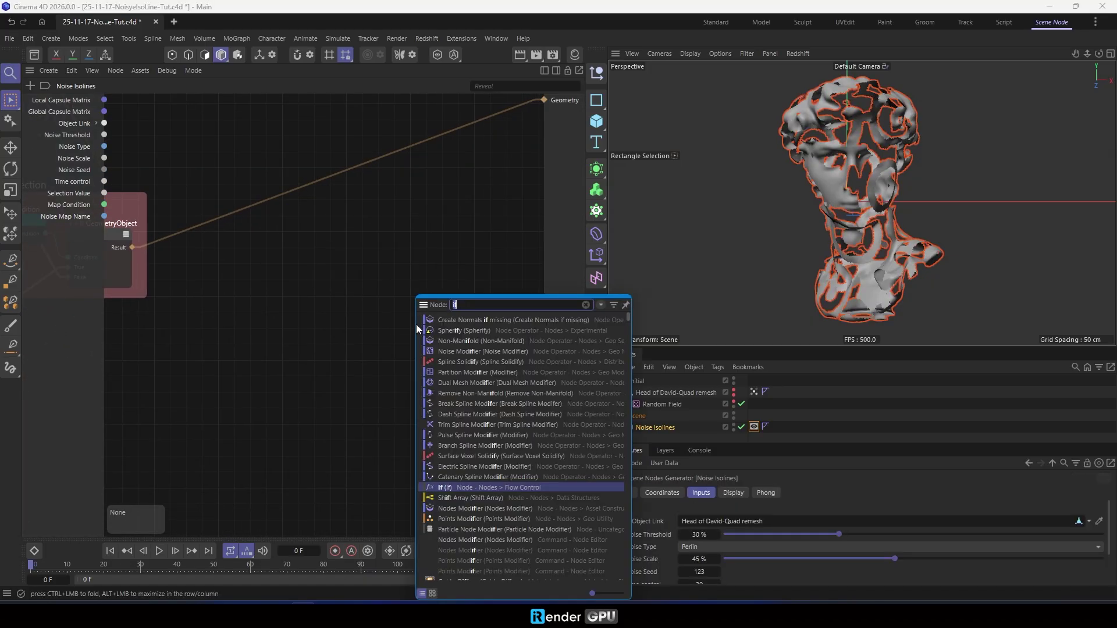
type("bord")
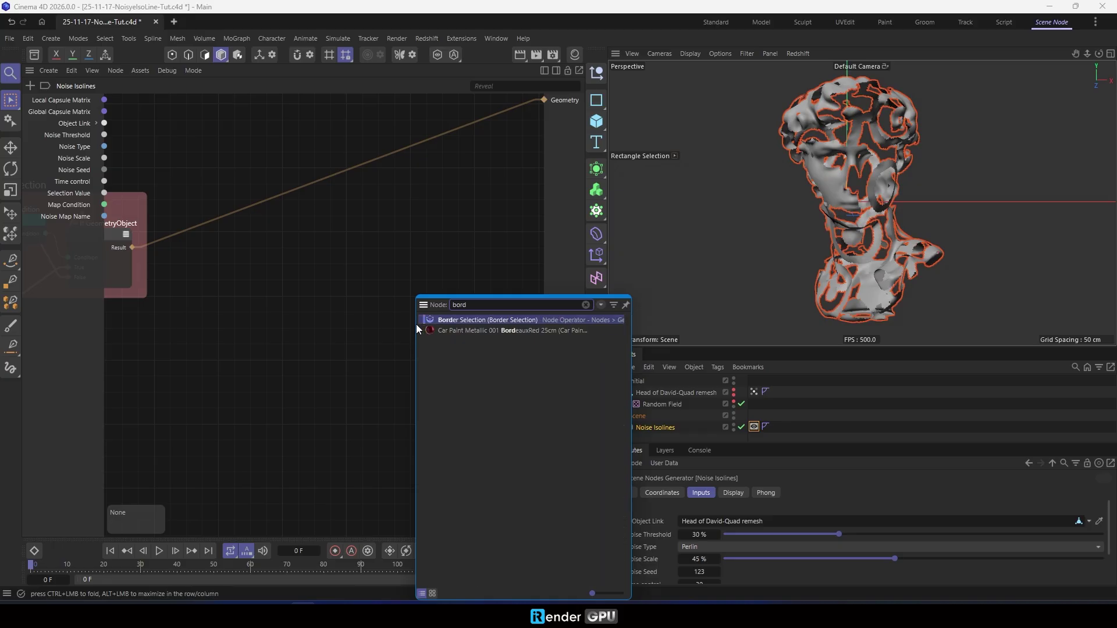
key("Return")
left_click_drag(417, 324, 321, 262)
left_click_drag(142, 249, 308, 265)
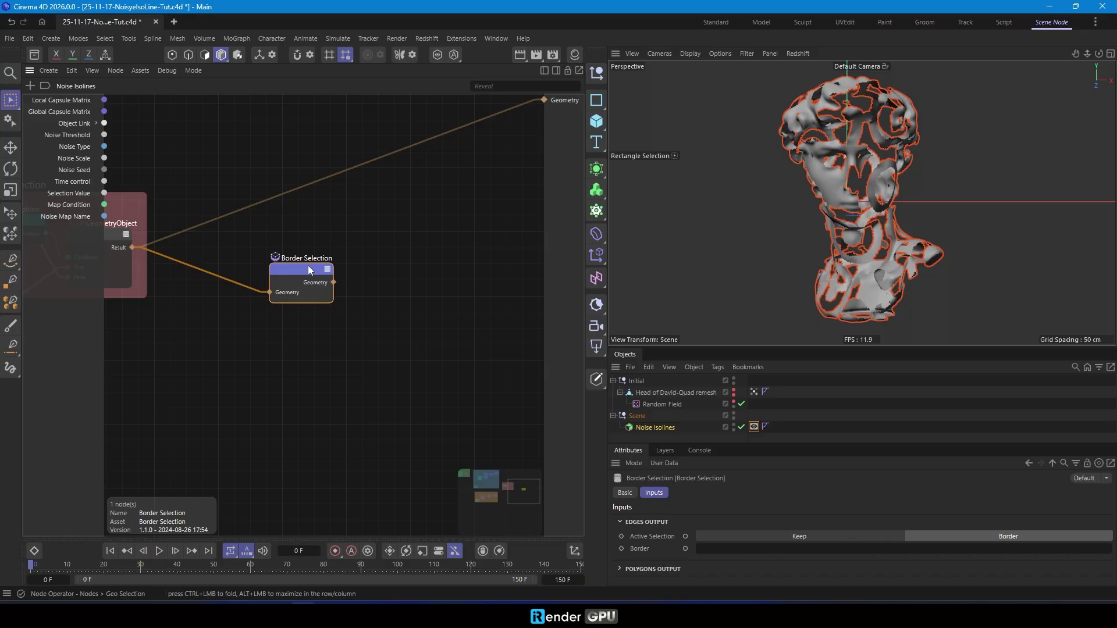
Add an Invert Selection node after Border Selection and set its type to Edges.
key("shift+c")
type("inve")
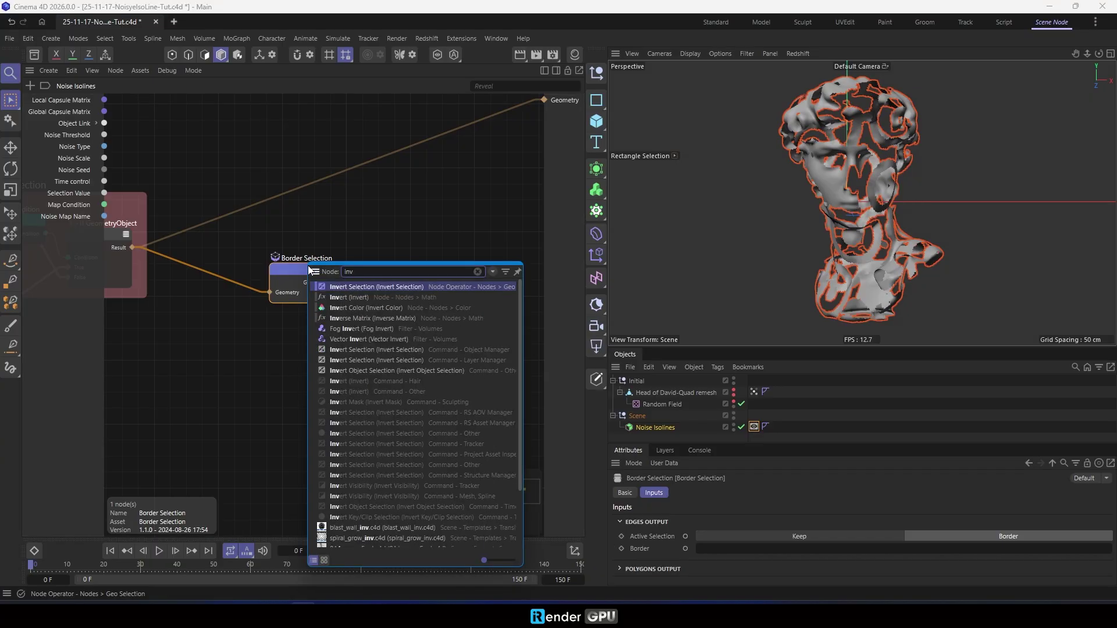
left_click(417, 287)
left_click_drag(309, 275, 356, 286)
left_click(844, 520)
Add a Shrink Selection node after Invert Selection and set its type to Edges.
middle_click_drag(358, 285, 187, 282)
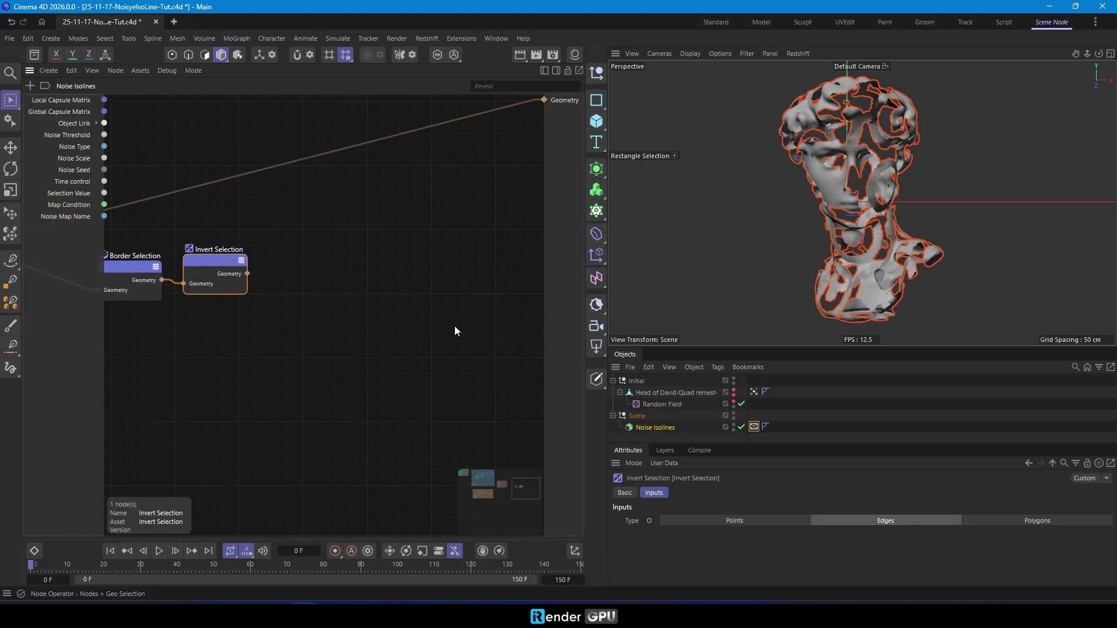
double_click(313, 338)
type("shr")
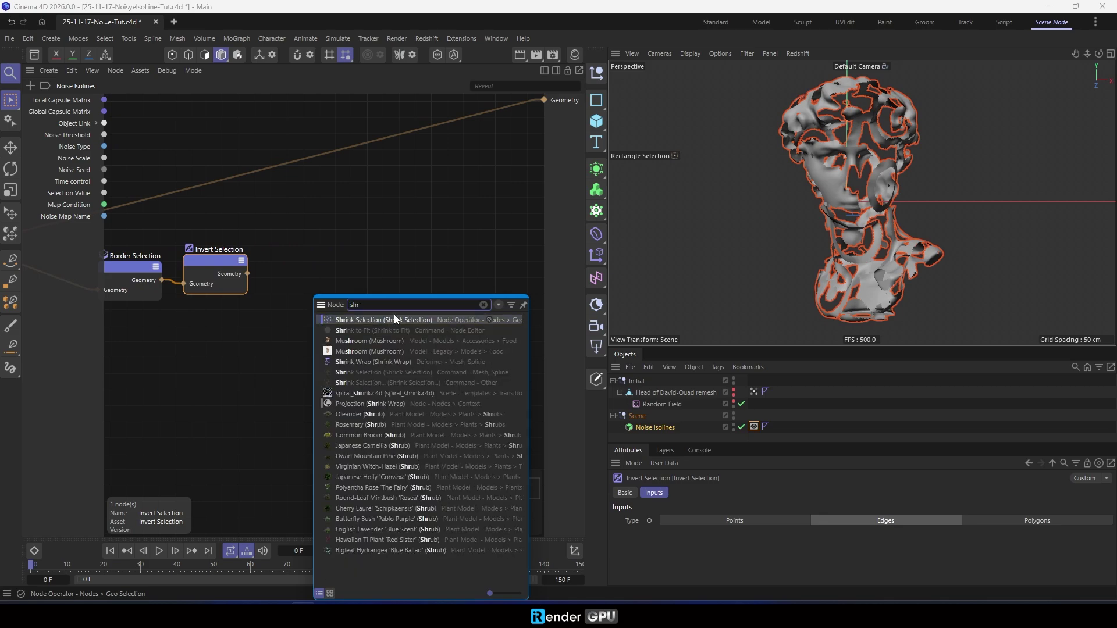
left_click(394, 319)
left_click_drag(305, 352, 302, 264)
left_click(884, 519)
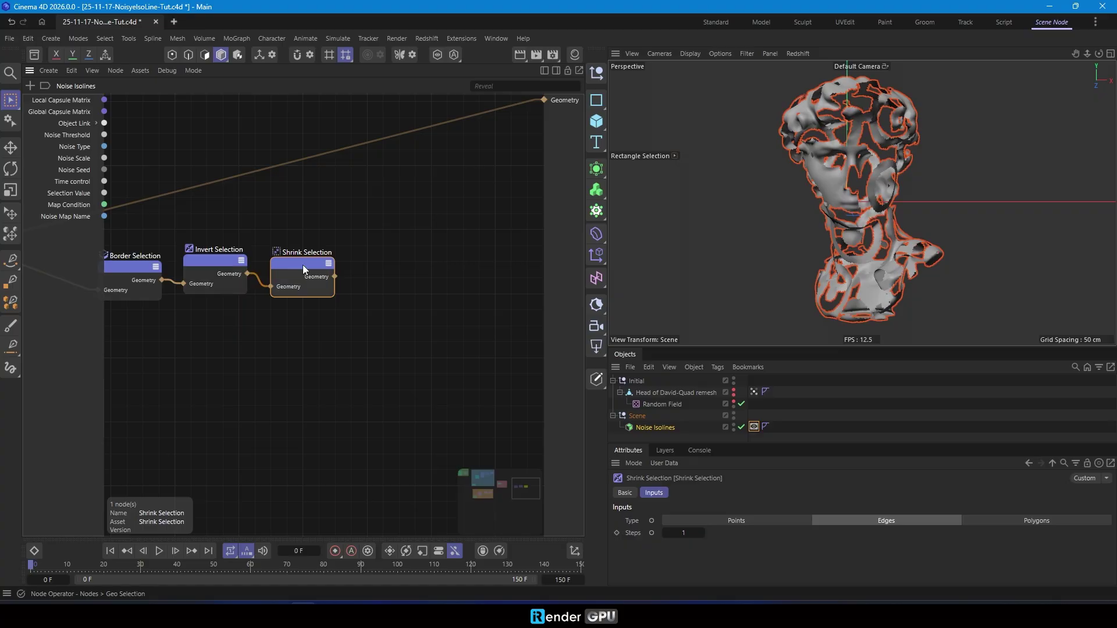
Add a Selection to Indexes node fed by Shrink Selection, with type Edges and selection string active.
middle_click_drag(385, 307, 340, 306)
double_click(422, 316)
type("selec")
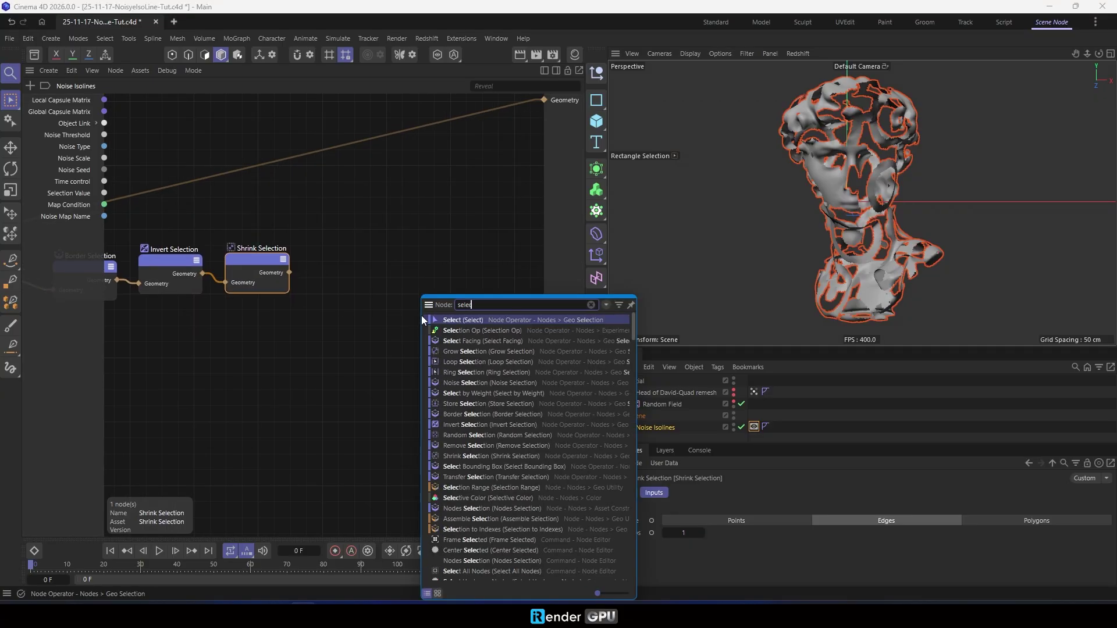
left_click(495, 529)
left_click_drag(431, 314, 355, 302)
left_click_drag(289, 272, 317, 326)
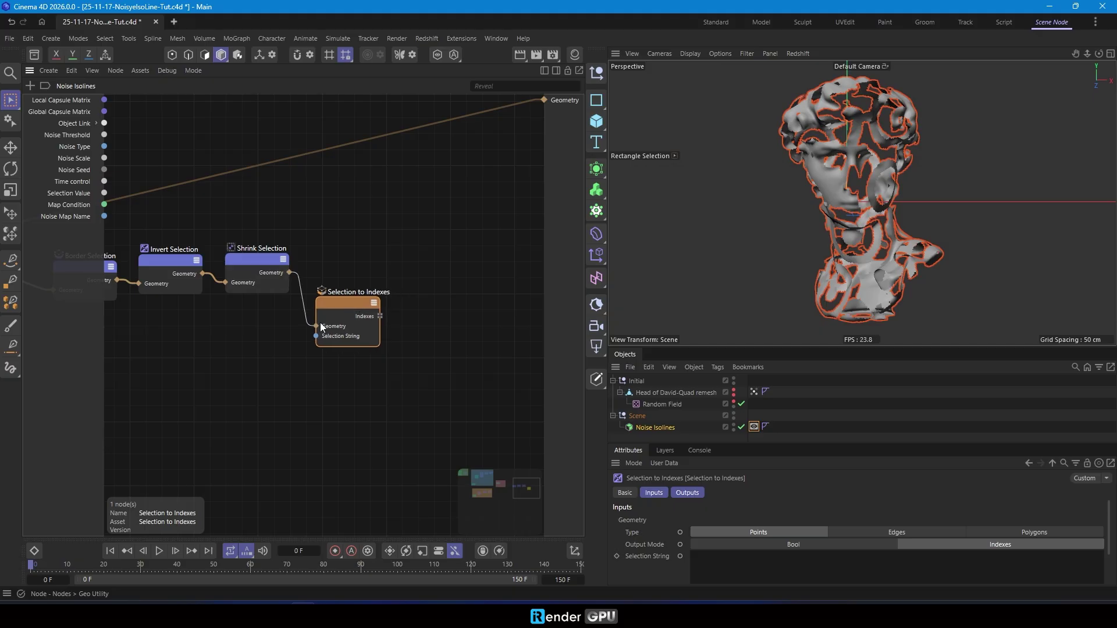
left_click(901, 535)
type("active")
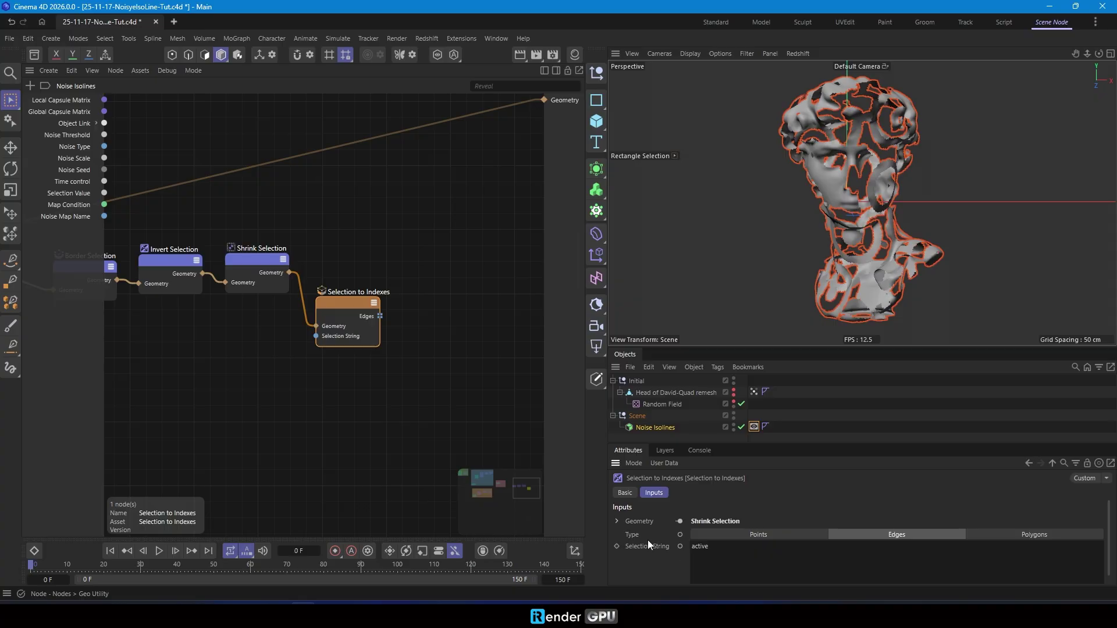
left_click(361, 406)
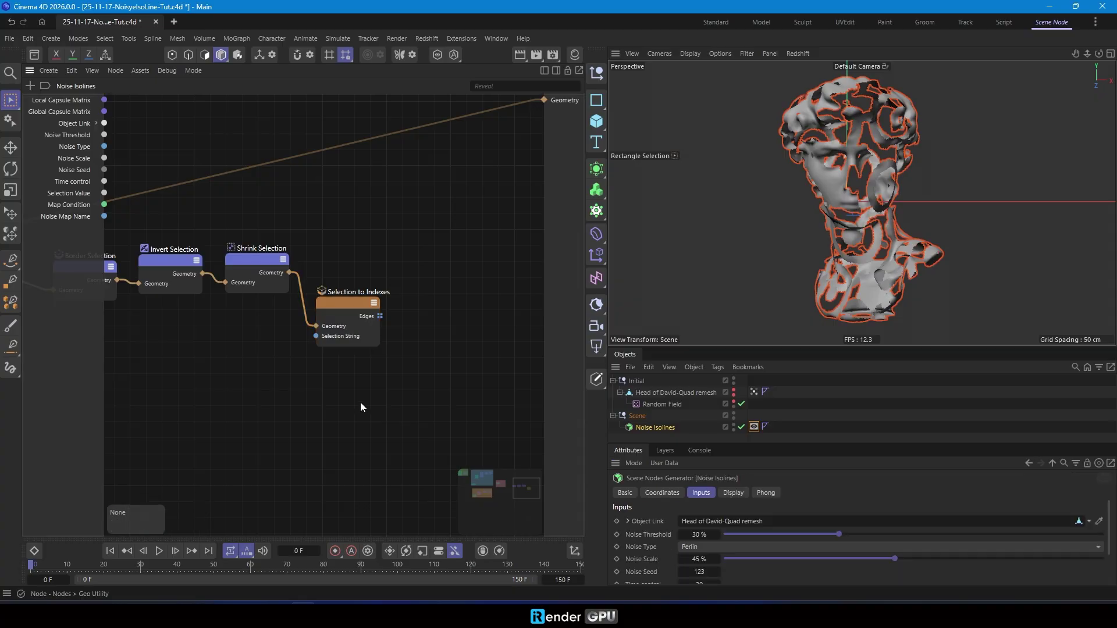
Add an Edges-type Dissolve node, feed it Shrink Selection's geometry and the edge indexes, and connect it to the Geometry output.
double_click(360, 406)
type("diss")
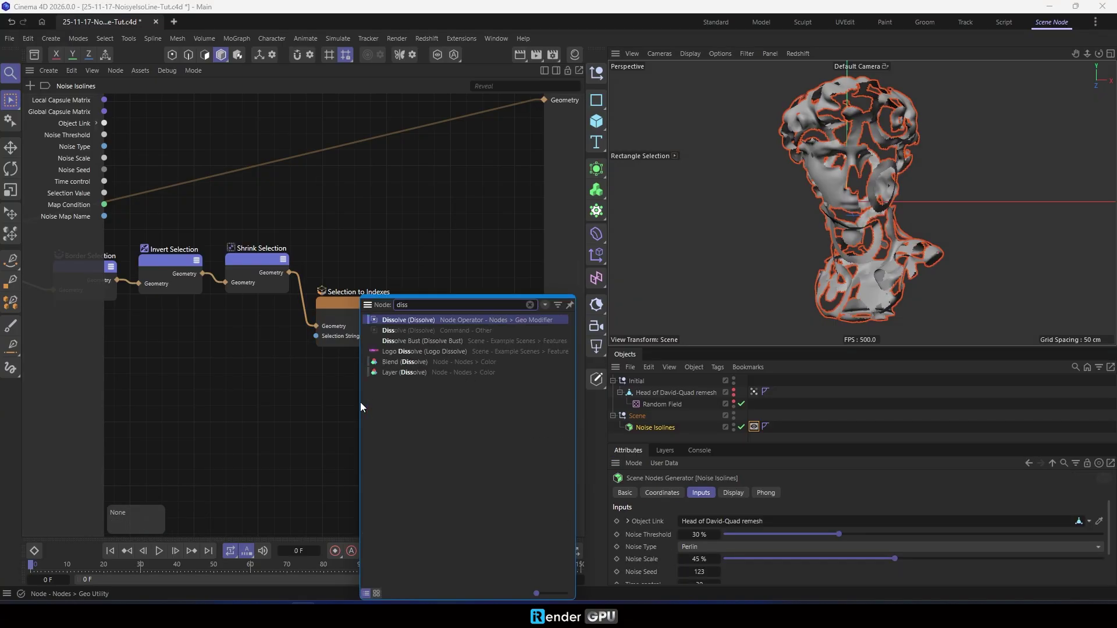
double_click(417, 322)
left_click_drag(359, 410, 536, 294)
left_click(897, 532)
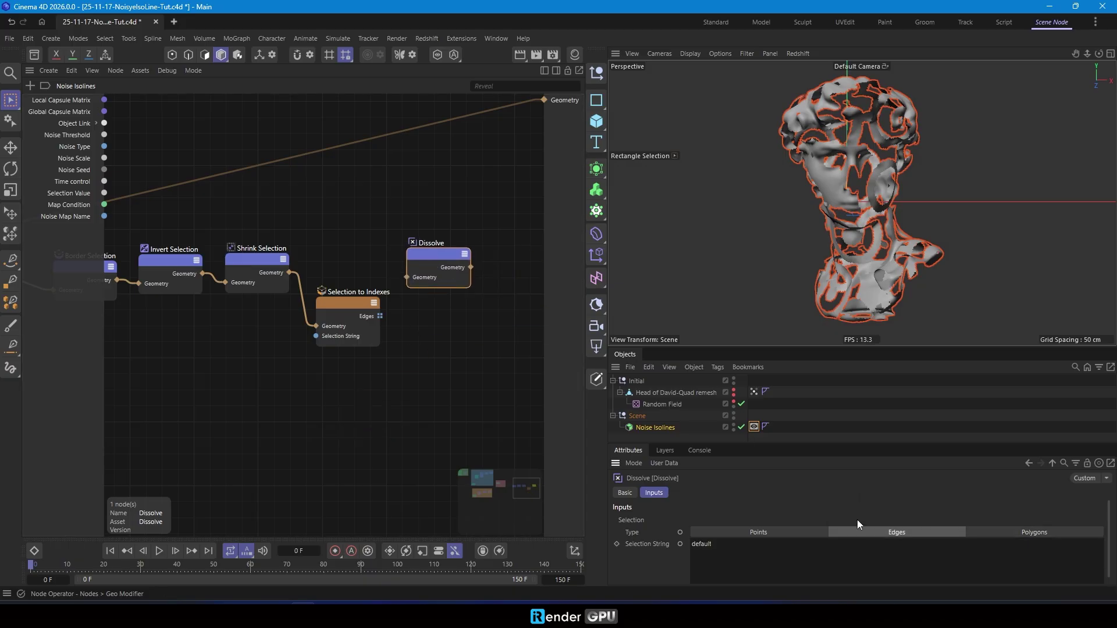
left_click_drag(290, 272, 453, 285)
left_click(522, 289)
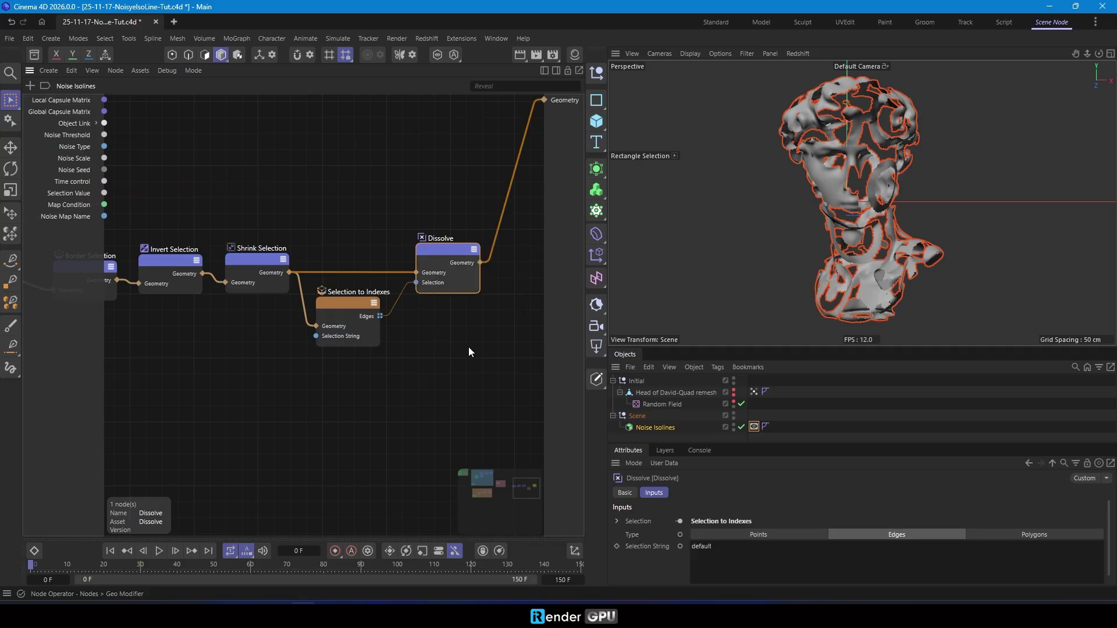
Re-enable the shading mode override in the Noise Isolines display tag and save the scene.
scroll(238, 361, "down", 2)
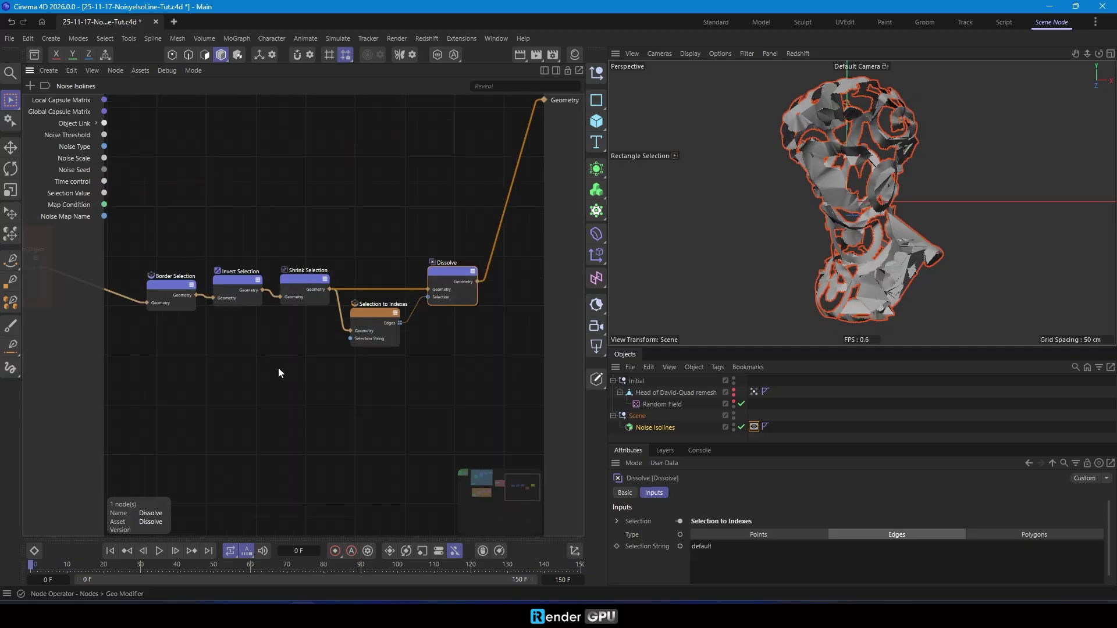
left_click(754, 426)
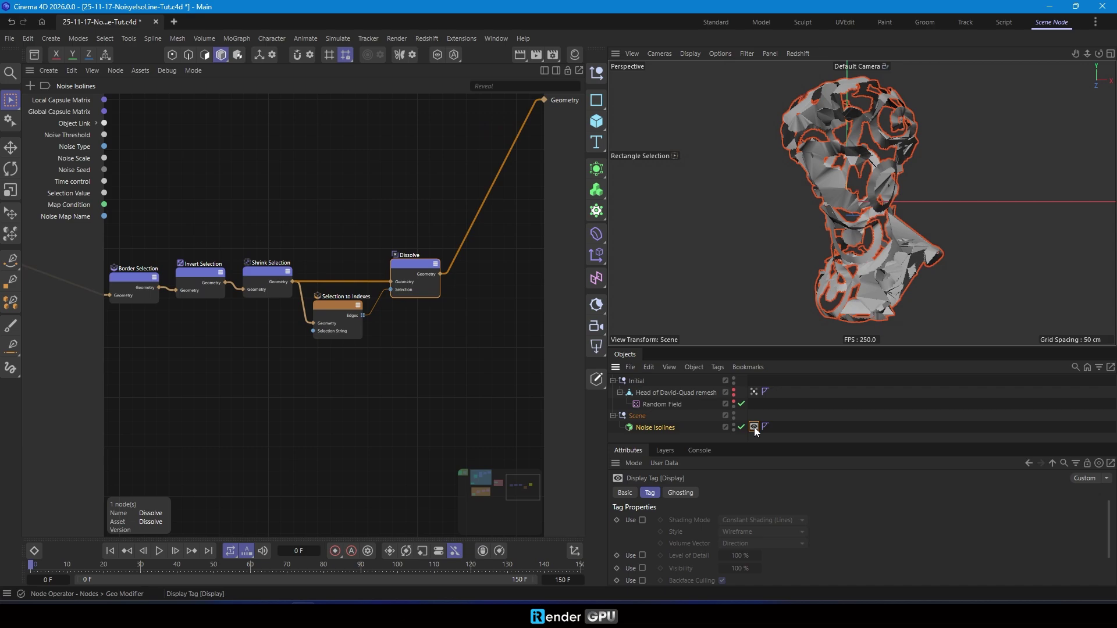
left_click(643, 519)
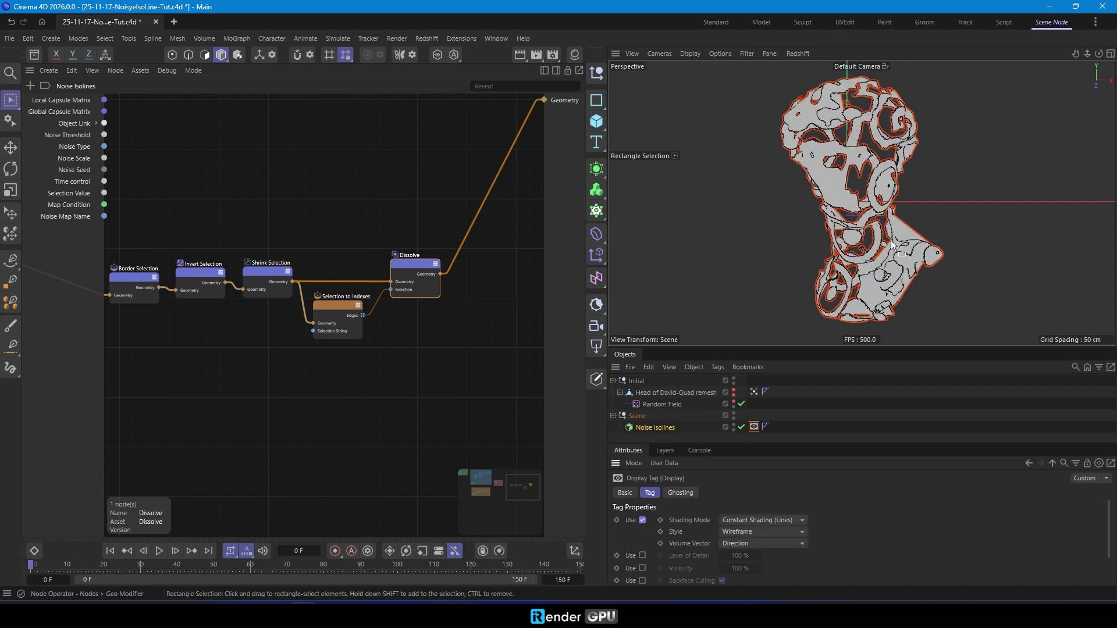
left_click(284, 430)
key("ctrl+s")
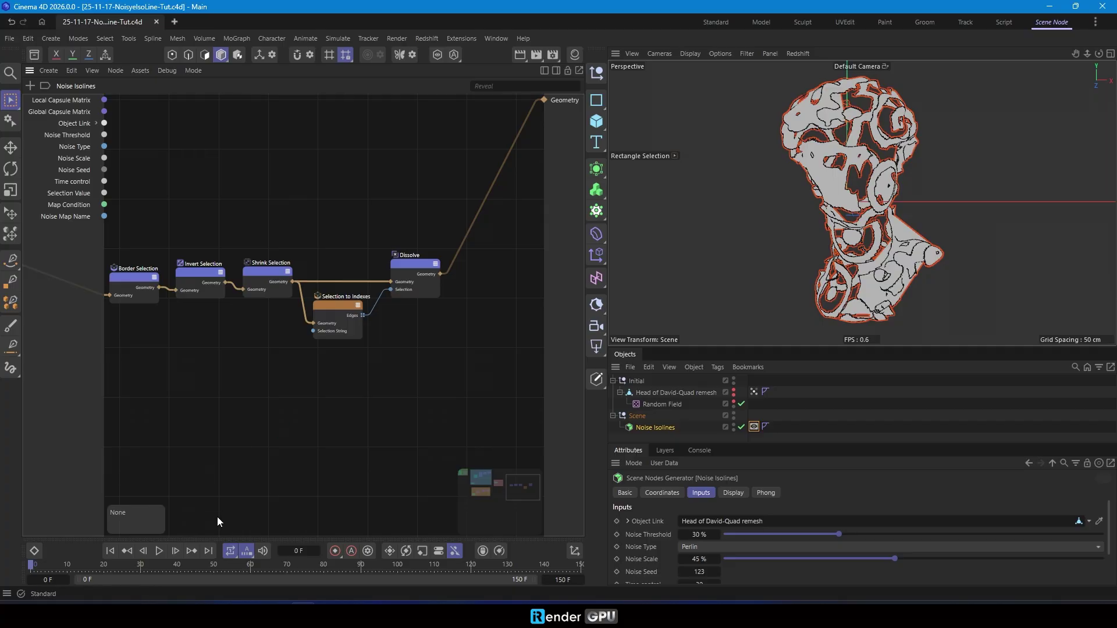
Play the animation for a few frames, stop it, and examine the head's mesh up close.
left_click(157, 552)
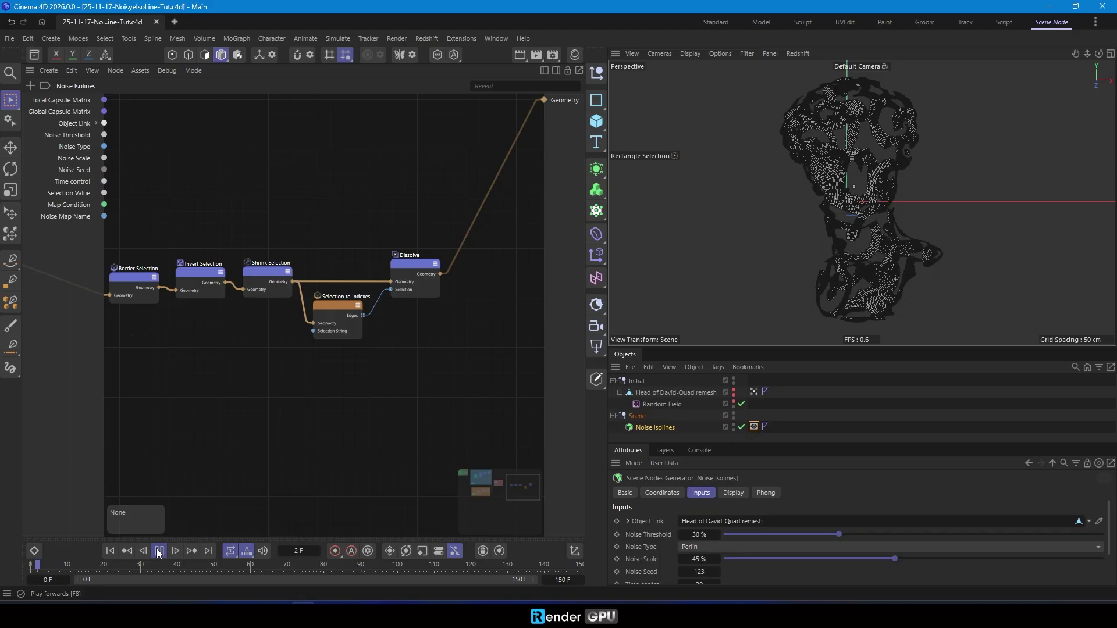
left_click(159, 551)
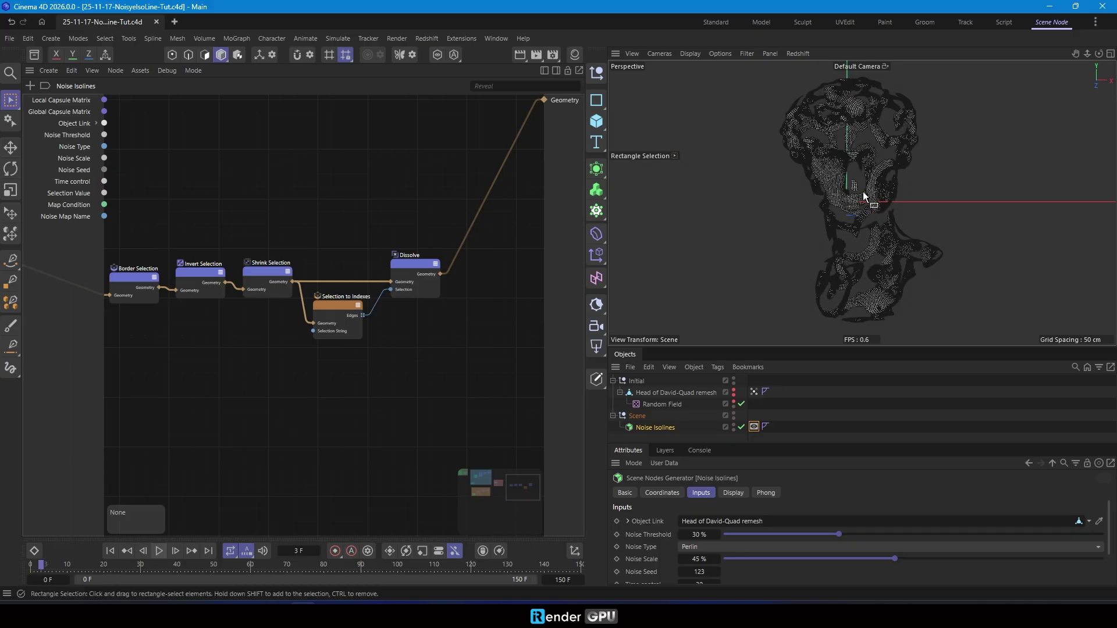
scroll(864, 193, "up", 2)
mouse_move(900, 226)
left_mouse_down("alt")
mouse_move(826, 244)
mouse_move(950, 260)
mouse_move(872, 239)
mouse_move(902, 233)
left_mouse_up("alt")
Group the Border, Invert and Shrink Selection, Selection to Indexes and Dissolve nodes in a yellow scaffold named Step 1.
scroll(316, 335, "down", 2)
left_click_drag(129, 254, 421, 386)
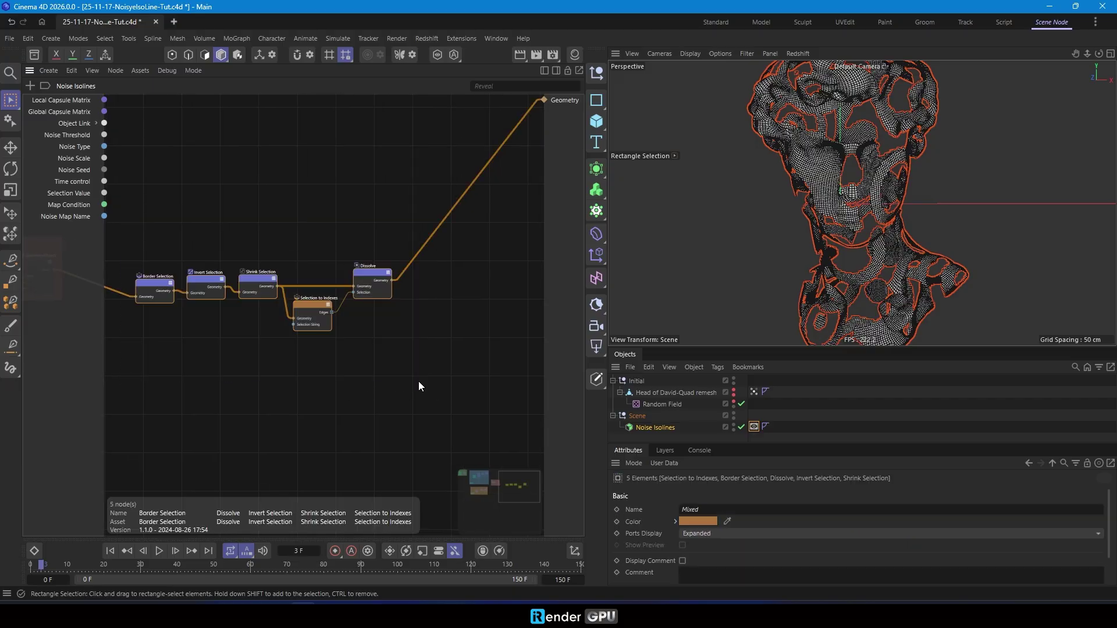
key("shift+s")
type("Step 1")
key("Return")
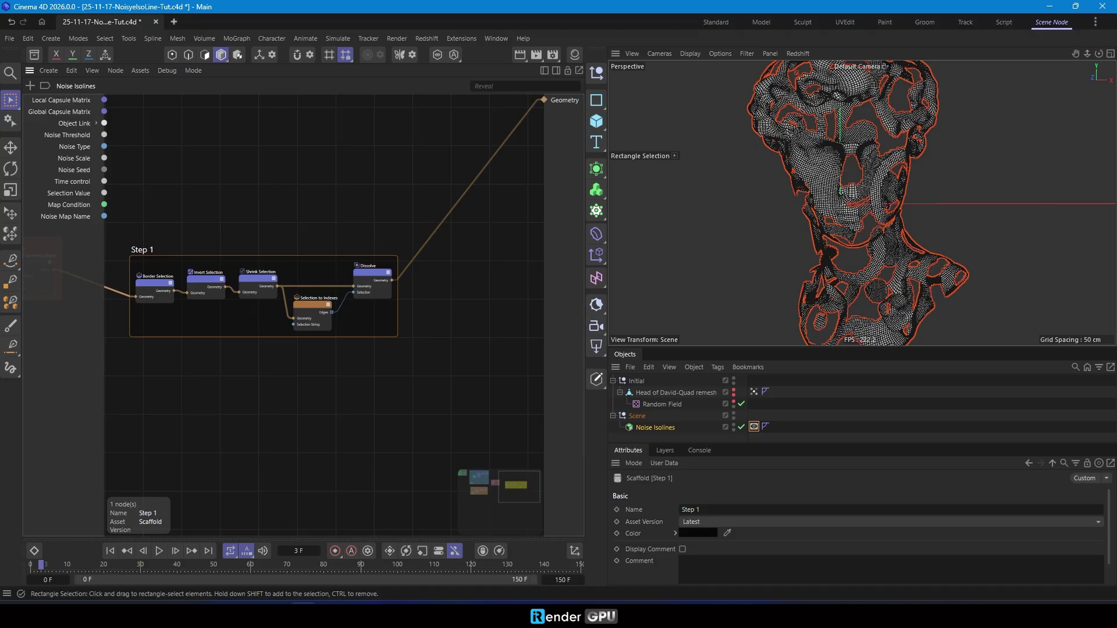
right_click(219, 323)
mouse_move(299, 509)
left_click(393, 501)
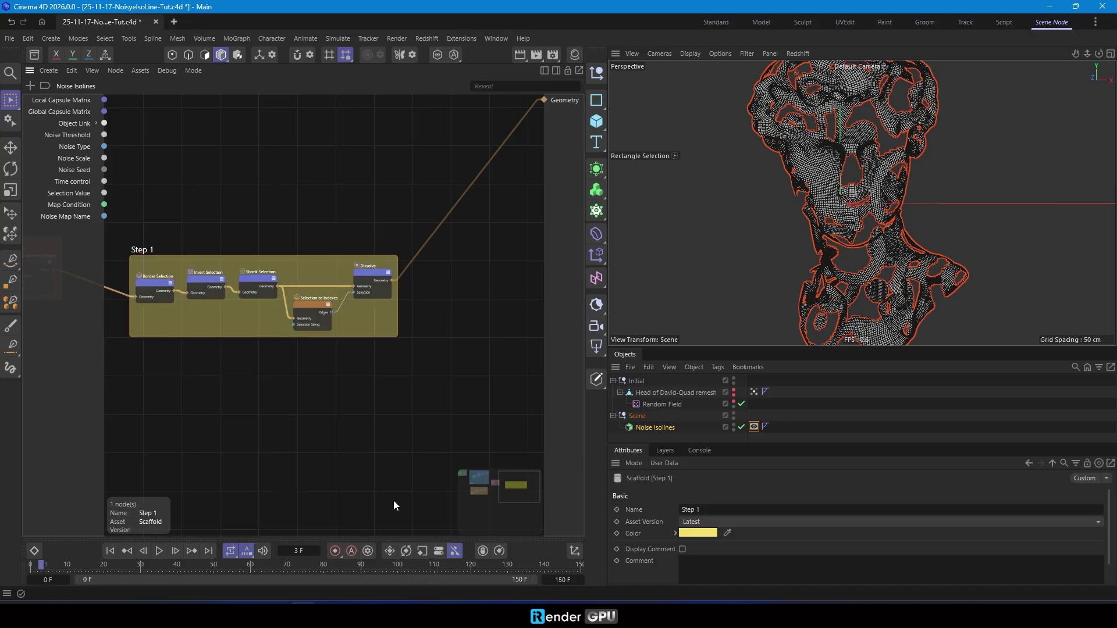
left_click(449, 314)
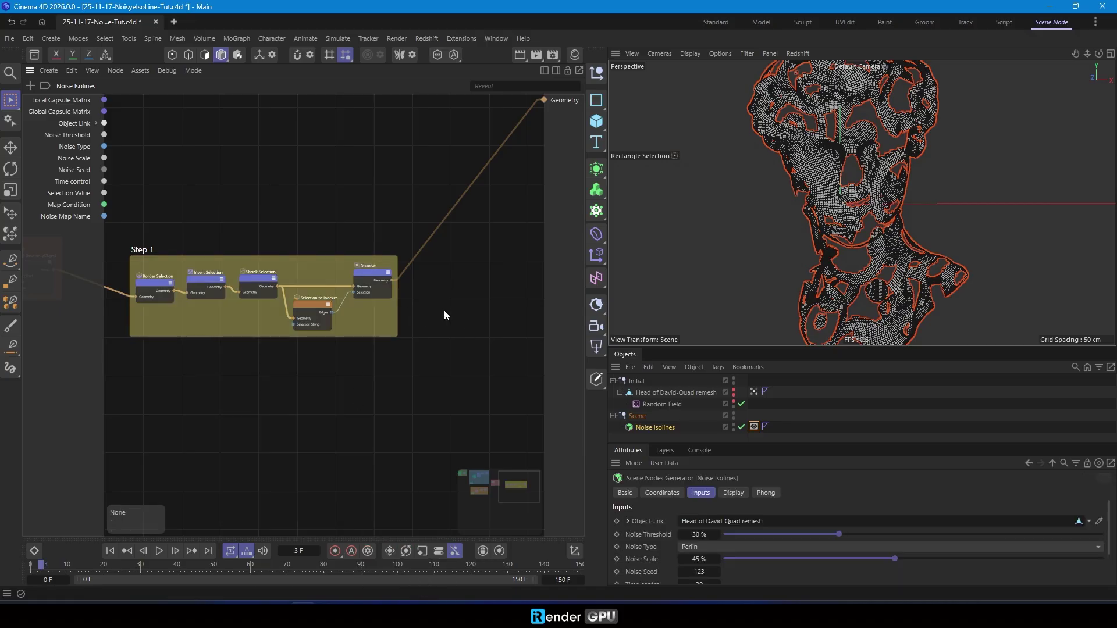
Insert a Select node between the Step 1 Dissolve and the Geometry output, with type Points and selection string all.
middle_click_drag(486, 323, 294, 296)
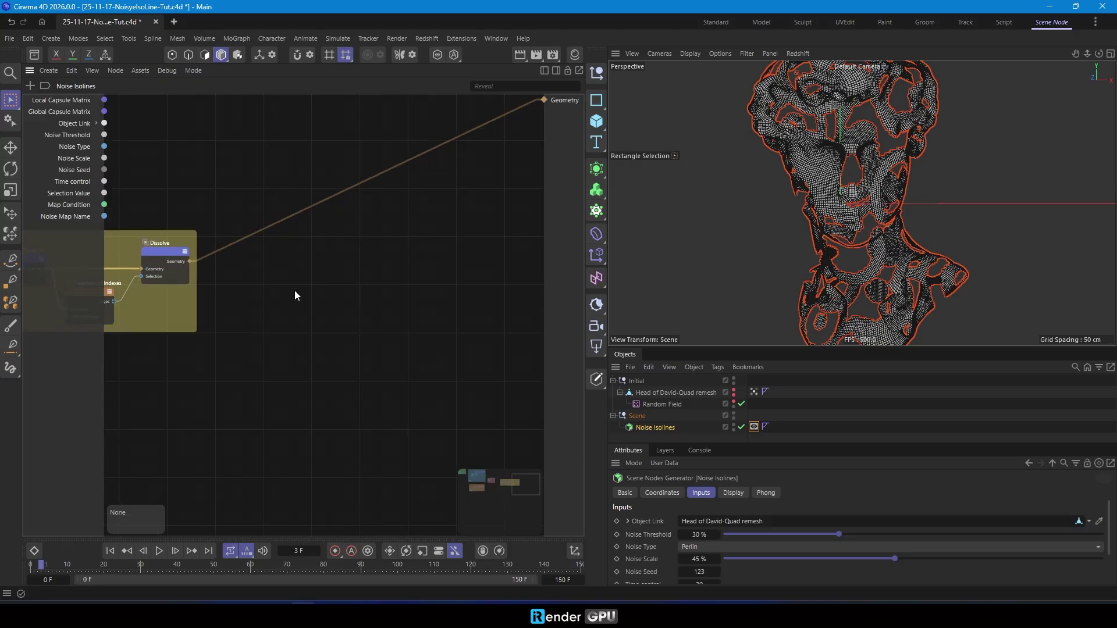
double_click(295, 292)
type("selc")
key("BackSpace")
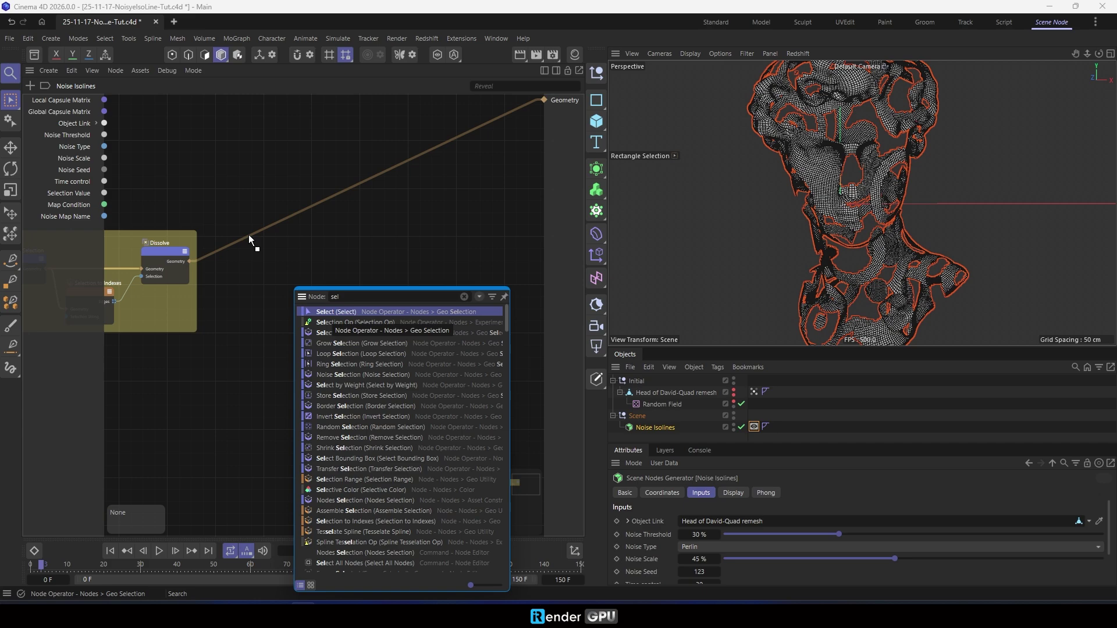
left_click(249, 235)
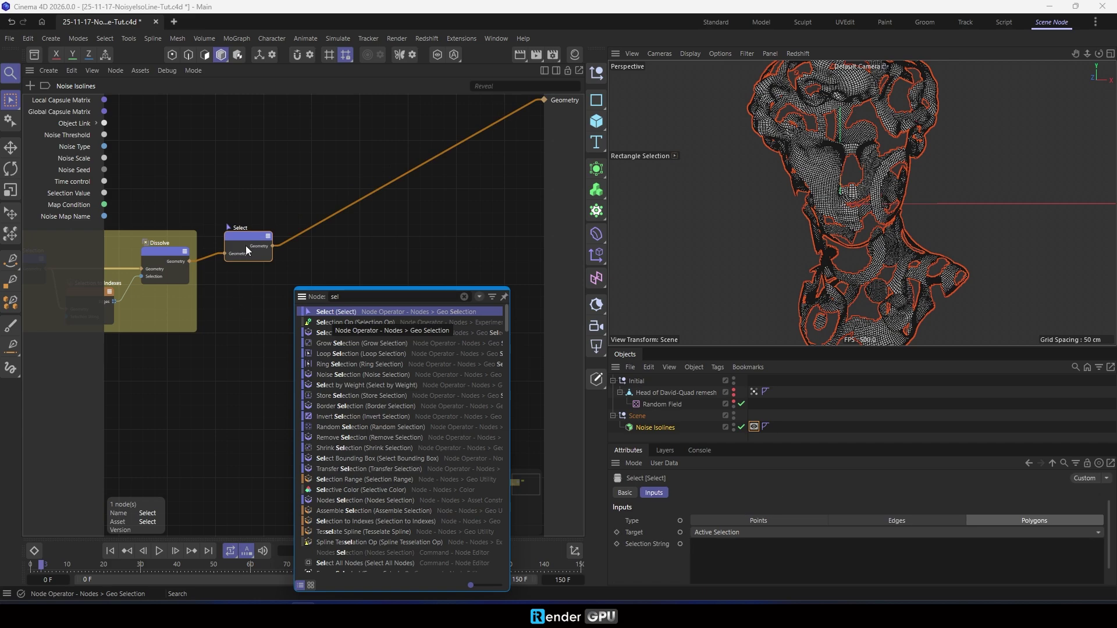
left_click_drag(246, 239, 262, 258)
left_click(750, 521)
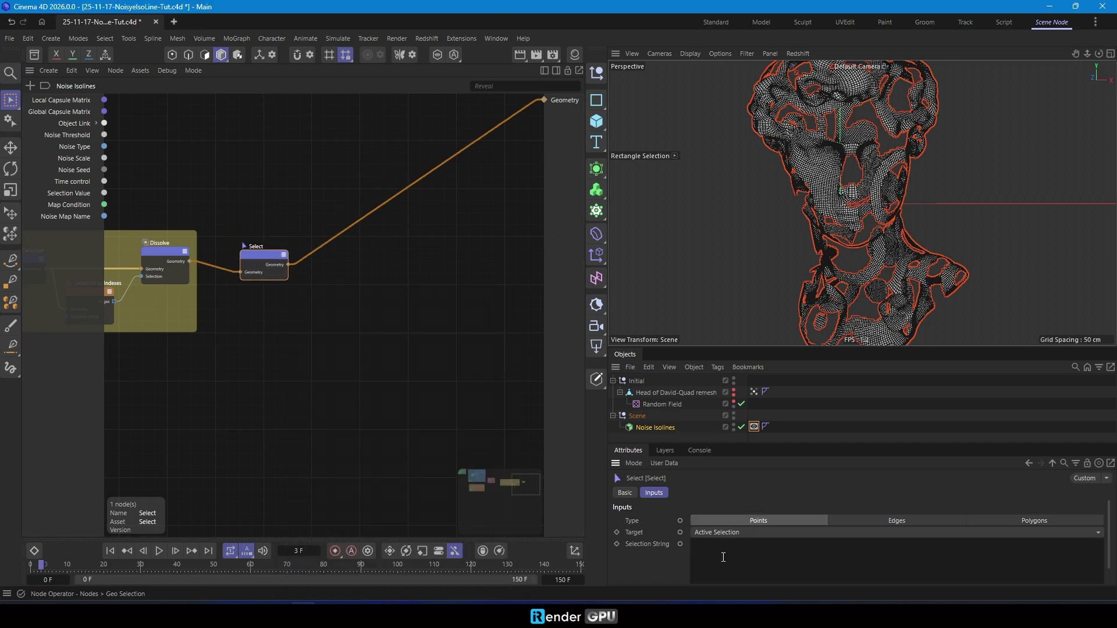
type("all")
left_click(423, 383)
Insert a second Dissolve node between Select and the Geometry output, with type Points and selection string all.
double_click(302, 315)
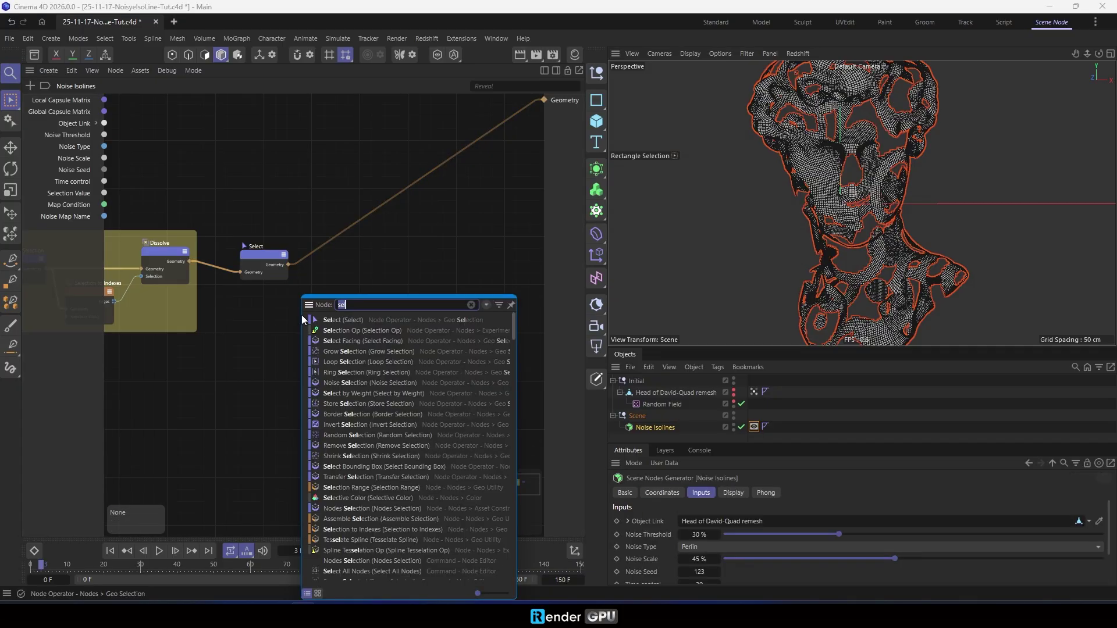
type("dis")
left_click_drag(325, 331, 329, 243)
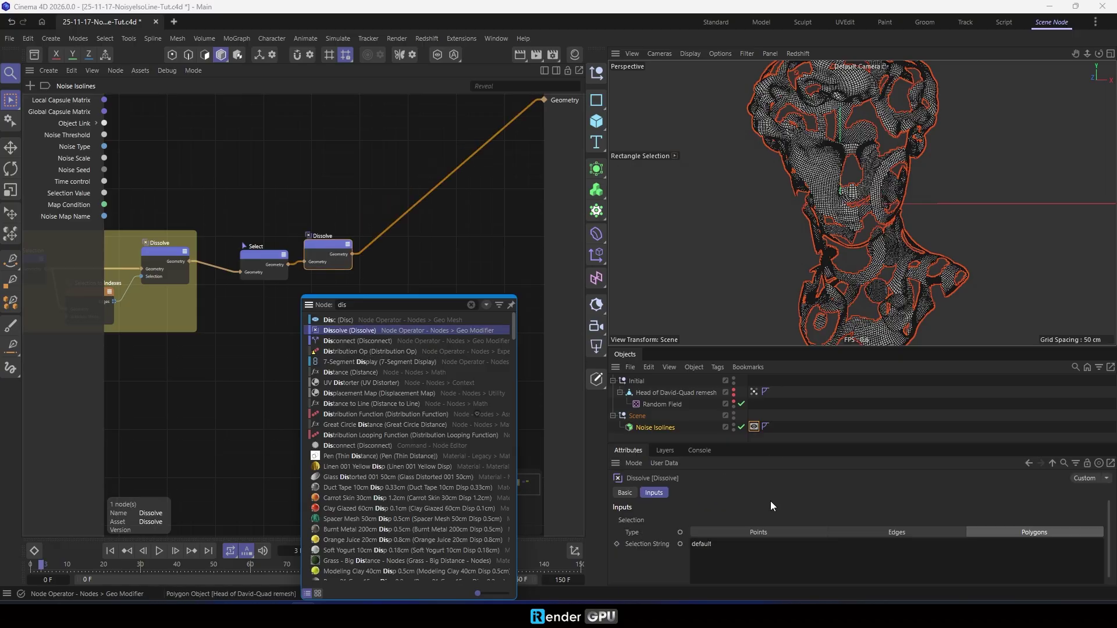
left_click(773, 532)
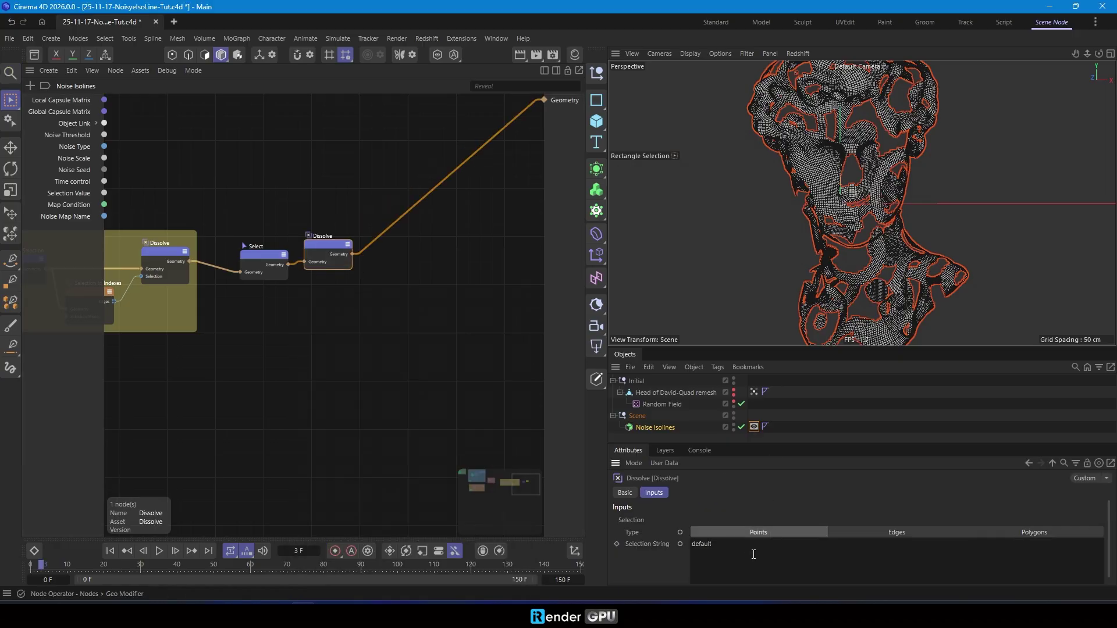
double_click(739, 548)
type("all")
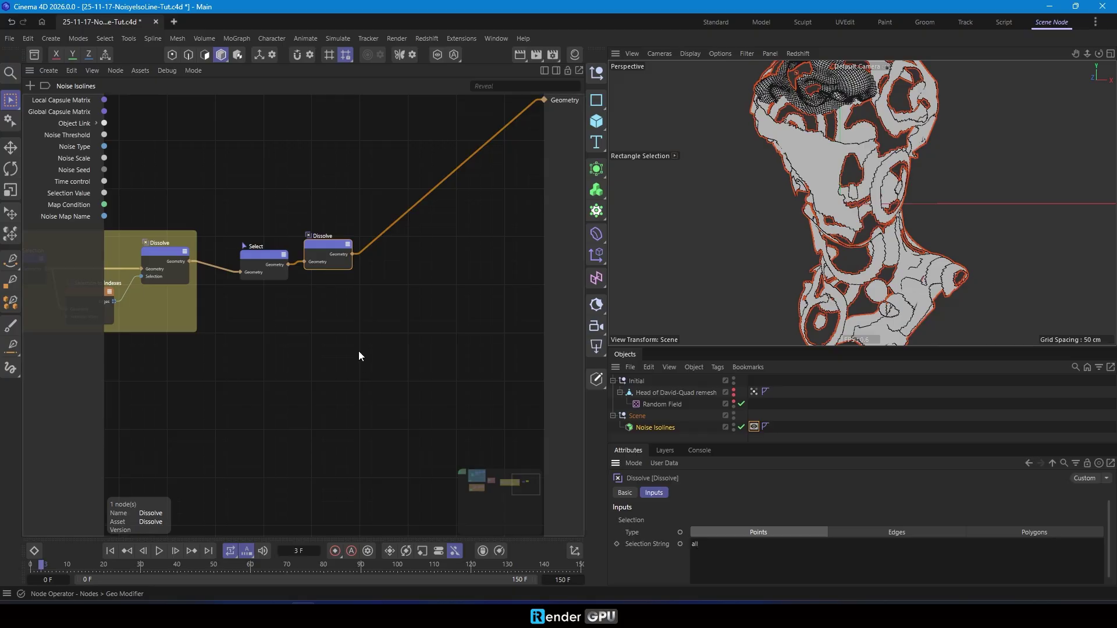
left_click(358, 351)
scroll(864, 221, "down", 4)
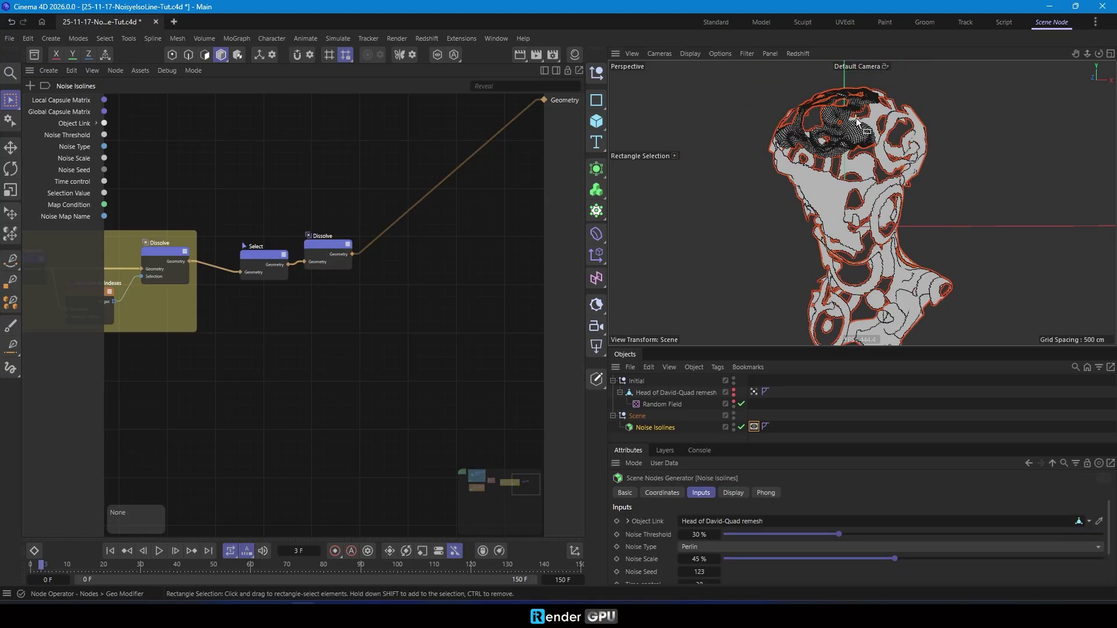
Group the second Select and Dissolve pair in a green scaffold named Step 2 and place it closer to Step 1.
scroll(857, 117, "up", 5)
scroll(690, 138, "down", 2)
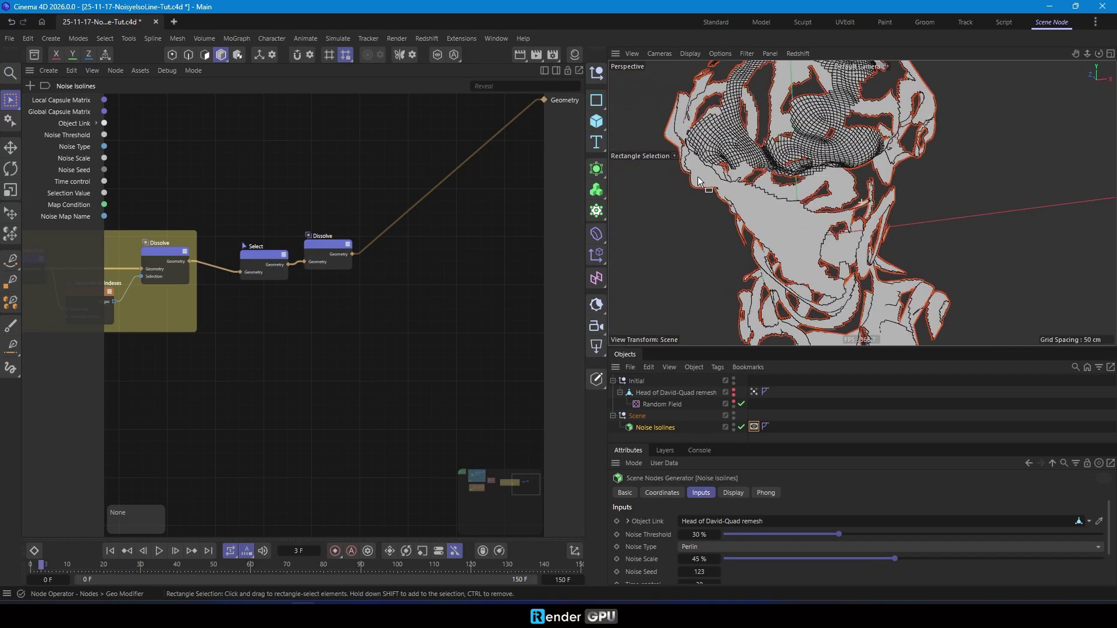
left_click_drag(225, 218, 372, 315)
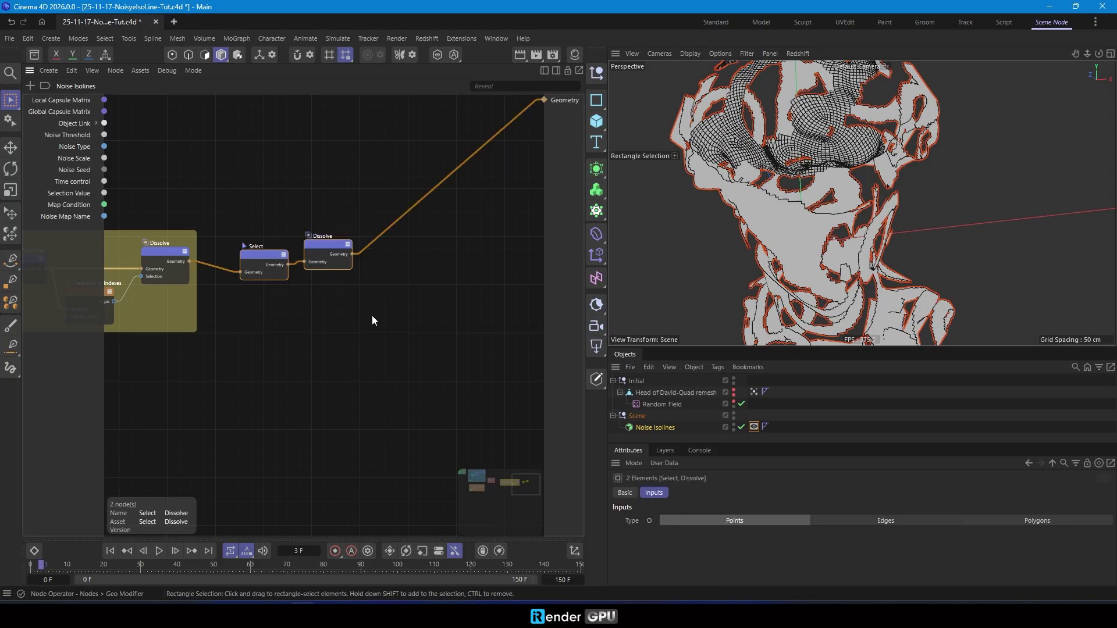
key("alt+s")
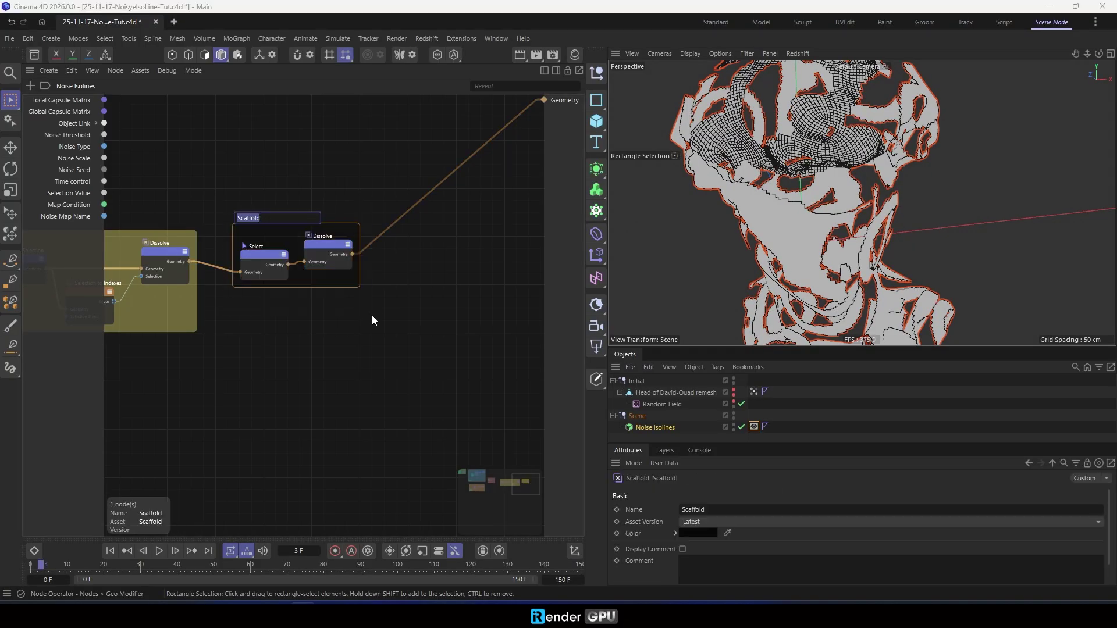
type("Step 2")
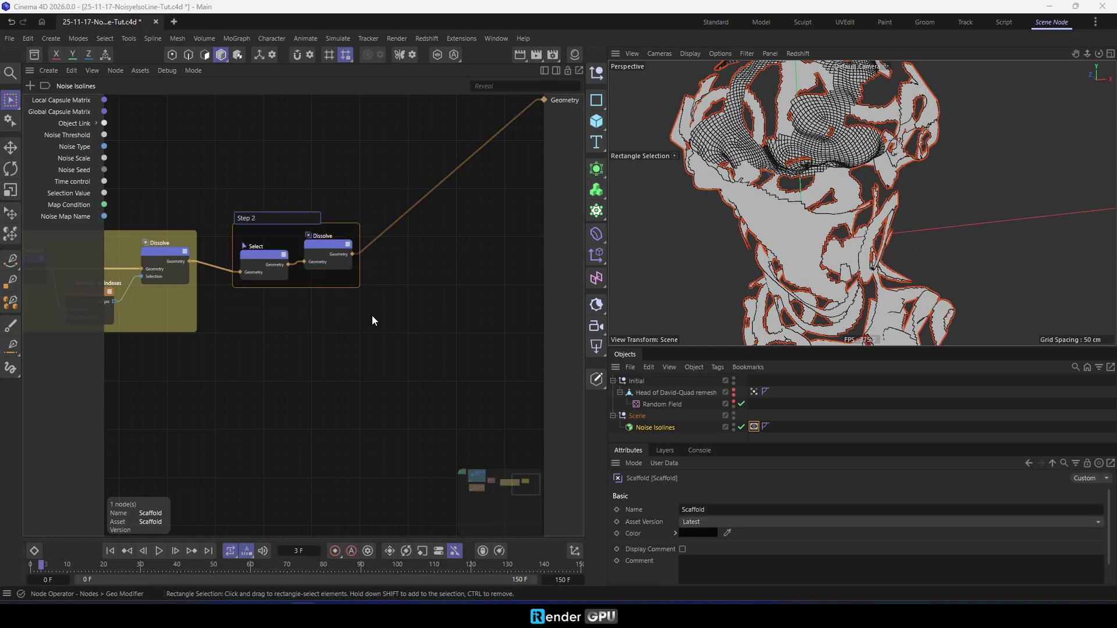
key("Return")
right_click(271, 236)
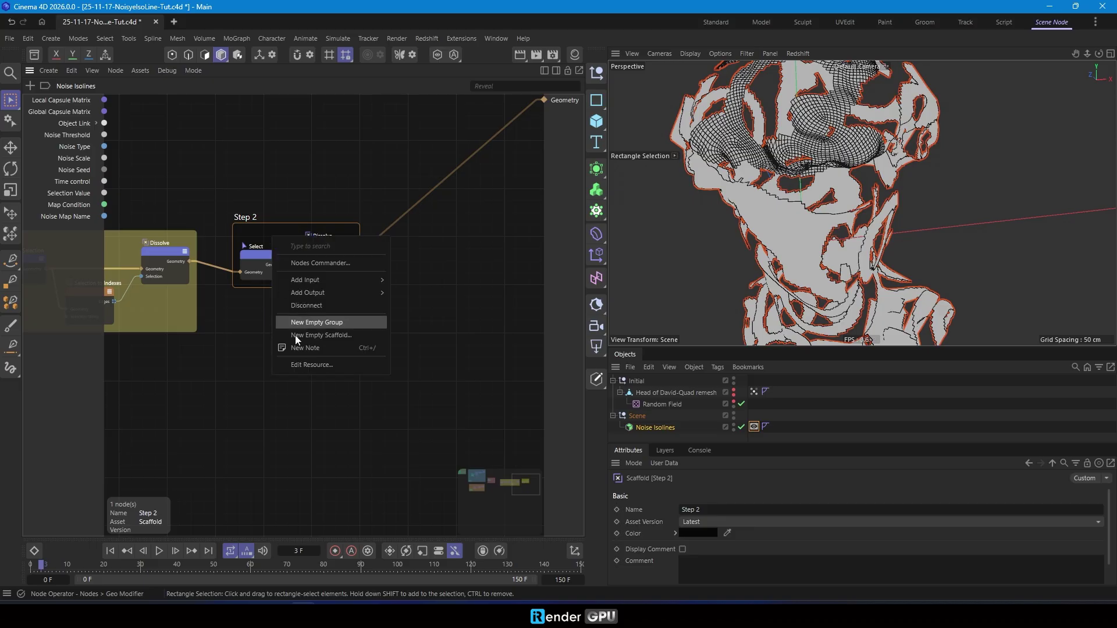
left_click(270, 226)
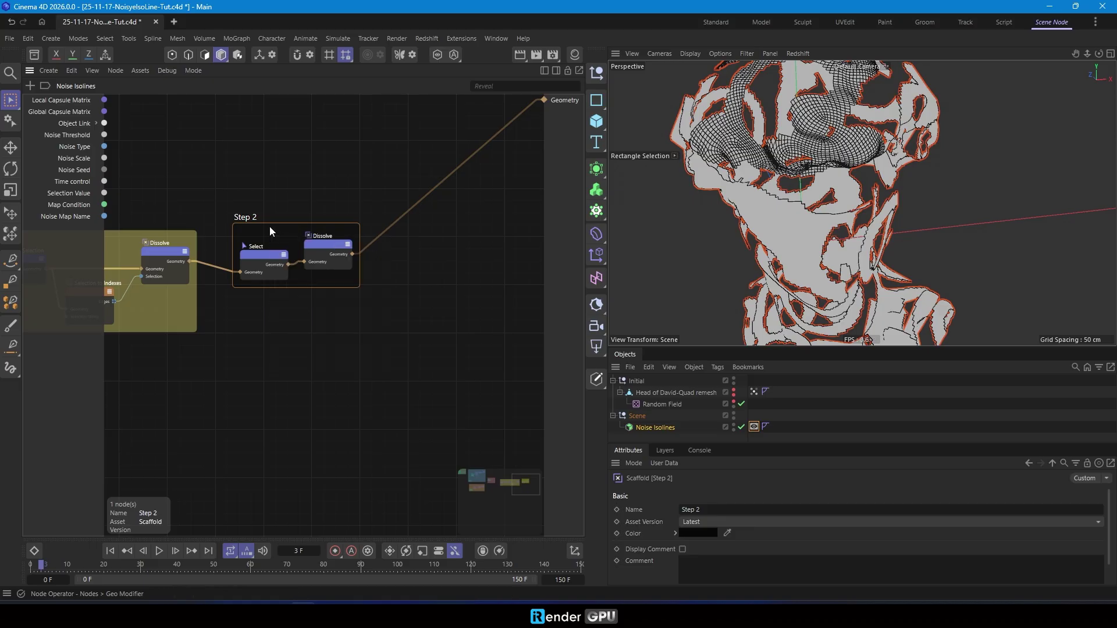
right_click(282, 232)
mouse_move(317, 425)
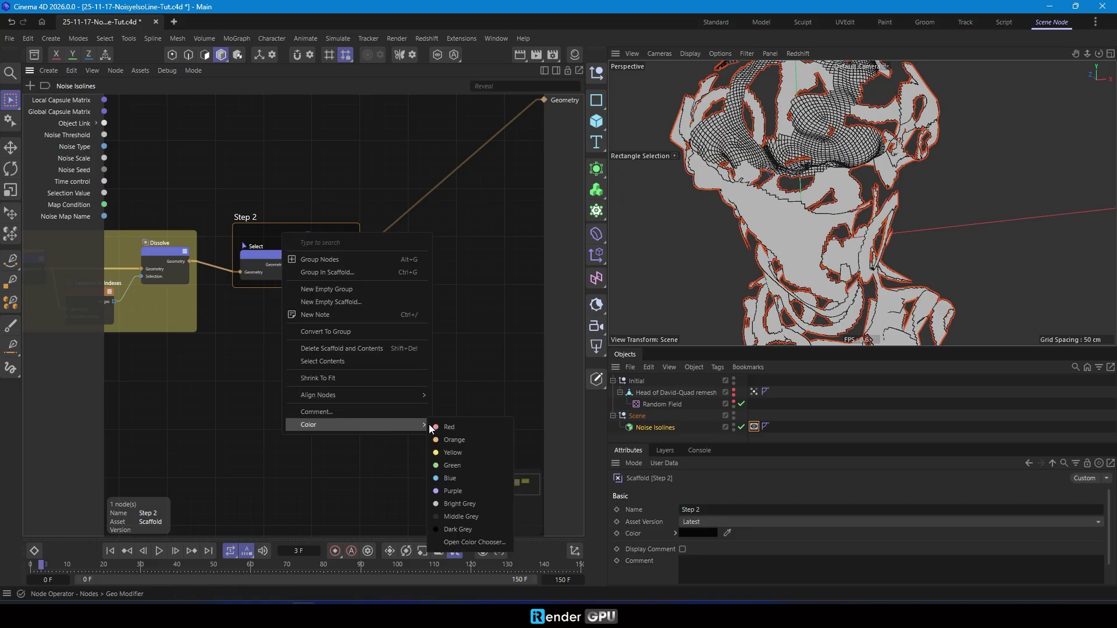
left_click(462, 462)
left_click_drag(281, 235, 270, 244)
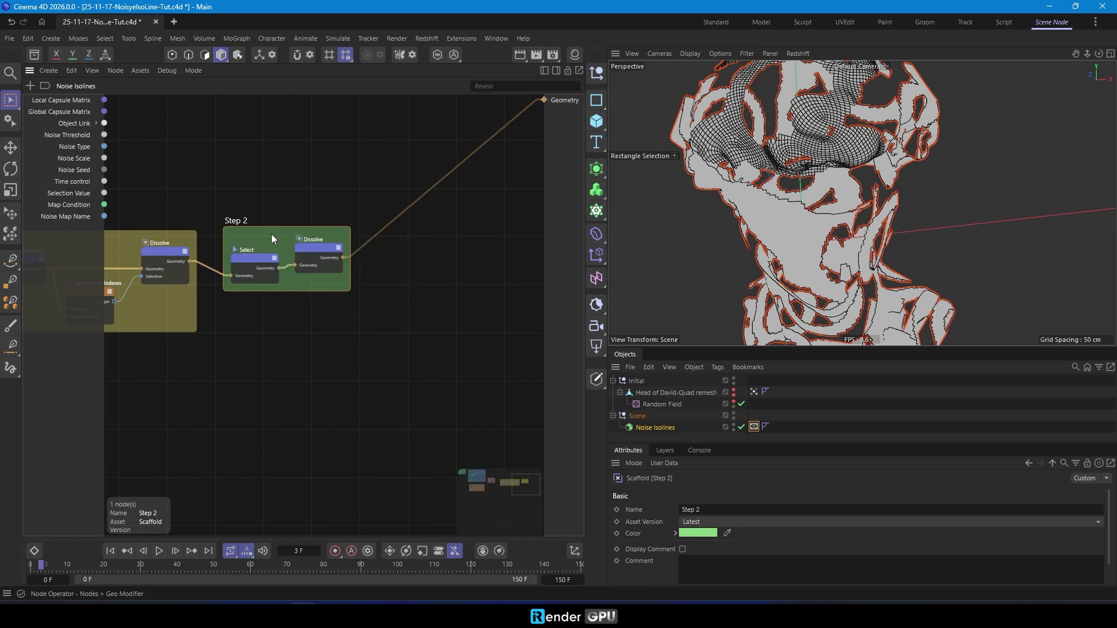
Insert a Border Selection node on the connection between the Step 2 scaffold and the Geometry output.
scroll(322, 311, "down", 5)
middle_click_drag(418, 328, 278, 229)
scroll(278, 229, "up", 2)
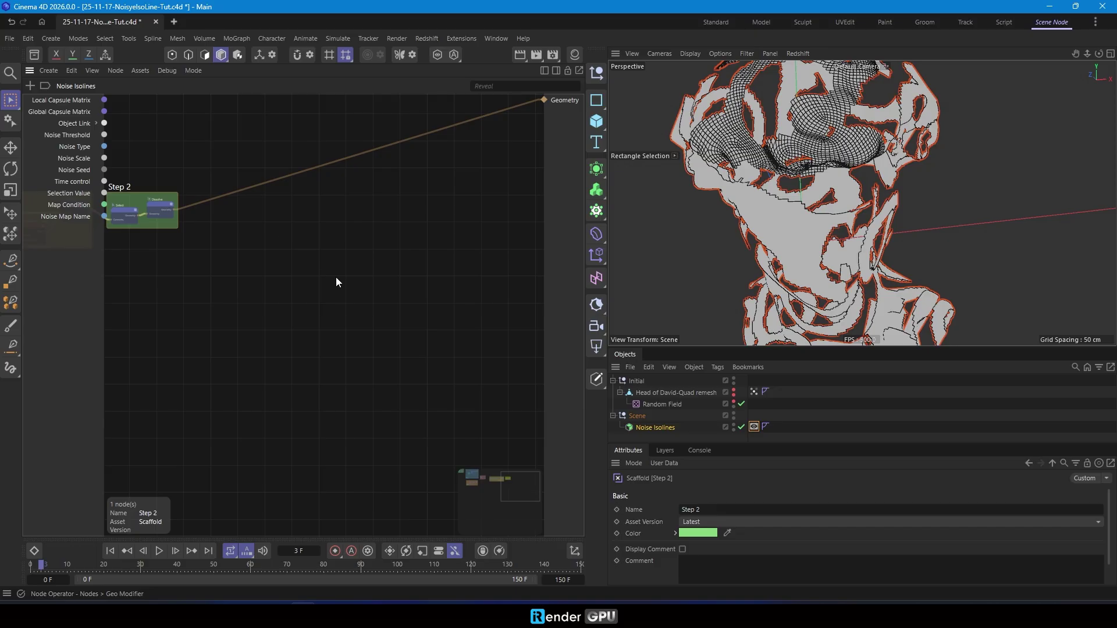
scroll(282, 264, "up", 2)
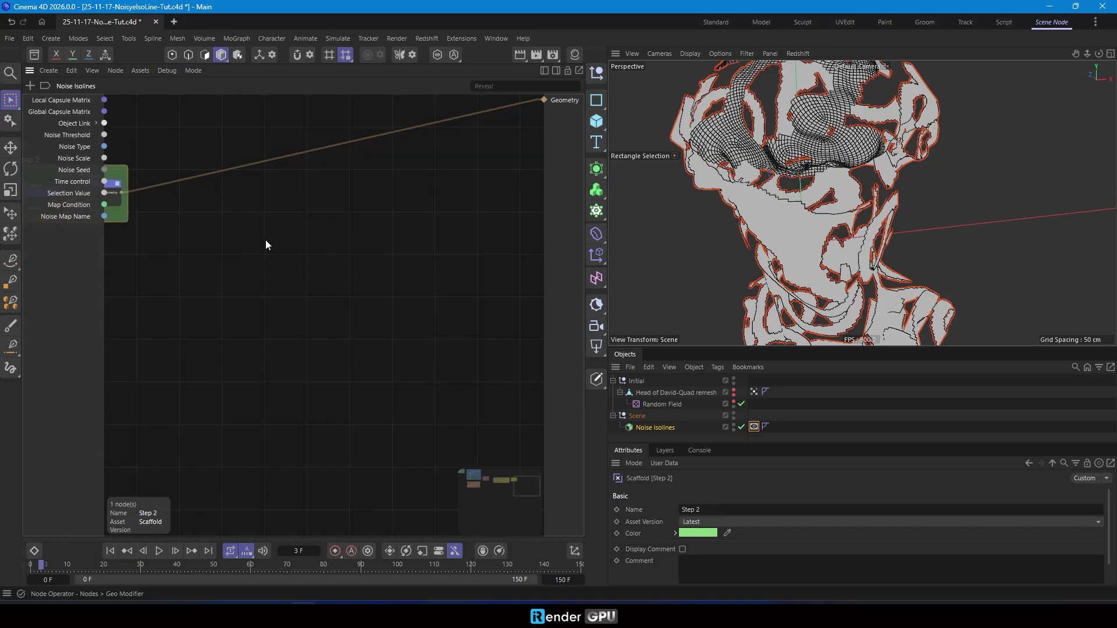
double_click(275, 254)
type("borde")
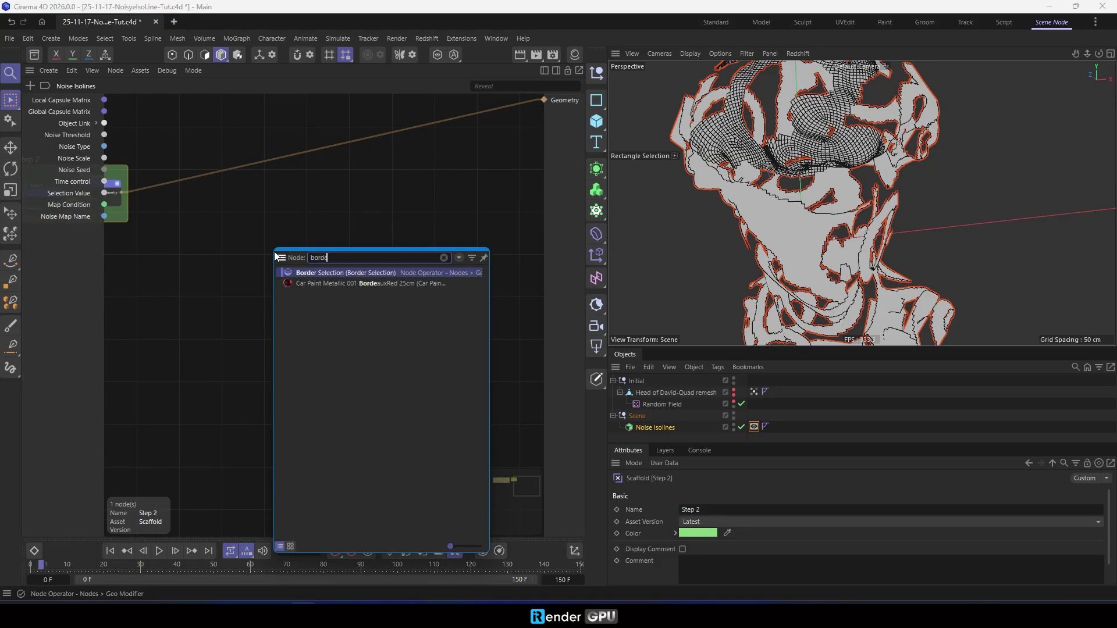
left_click_drag(301, 275, 200, 184)
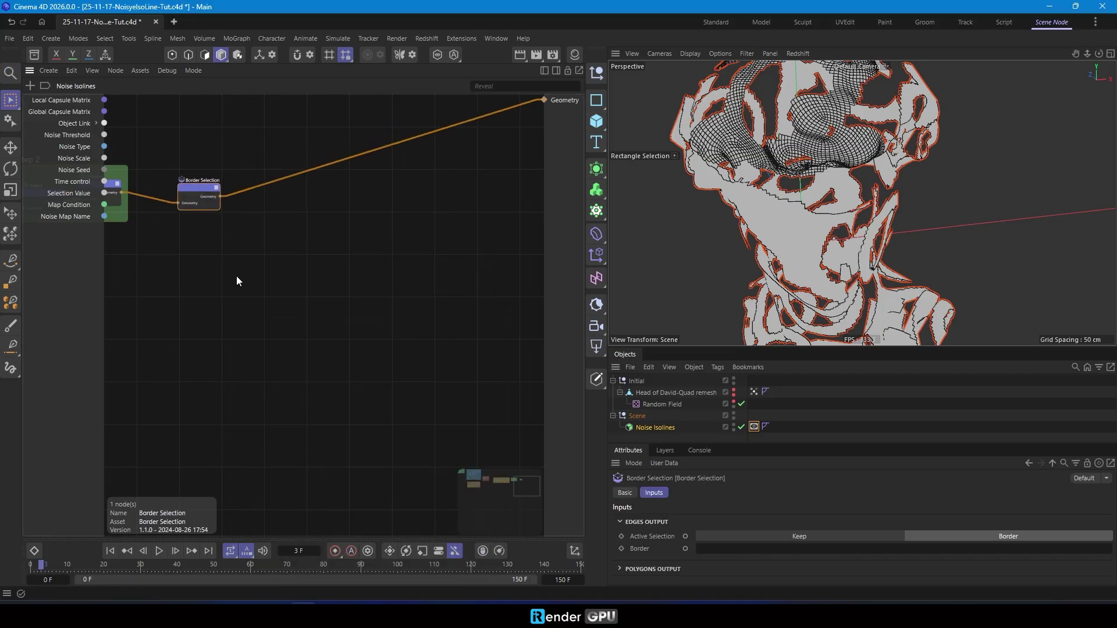
Insert an Invert Selection node after Border Selection and set its type to Edges.
key("shift+c")
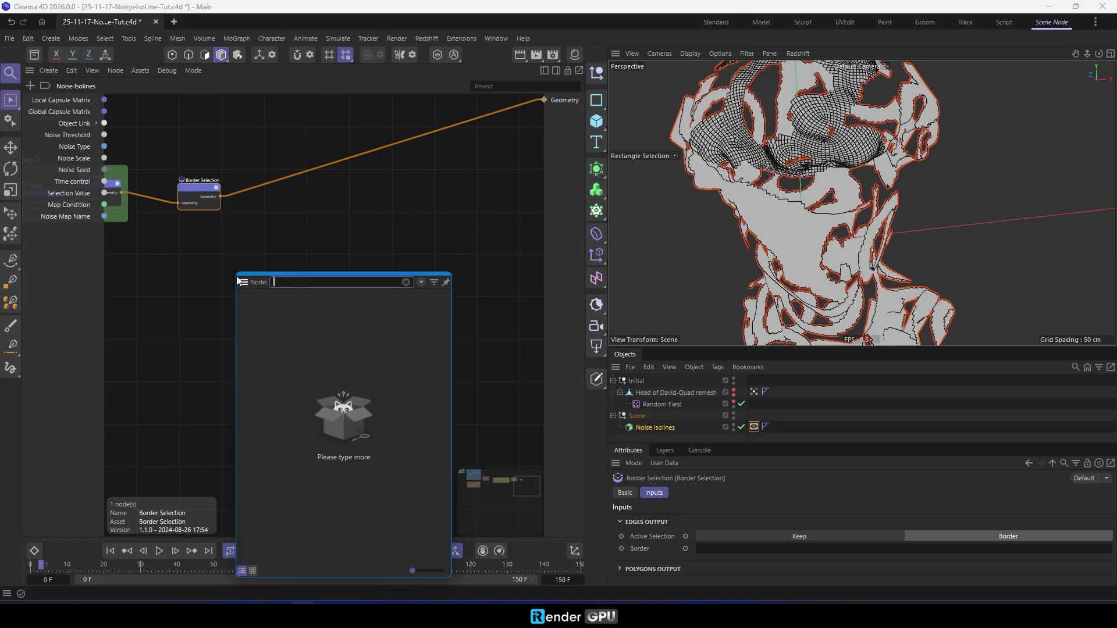
type("inv")
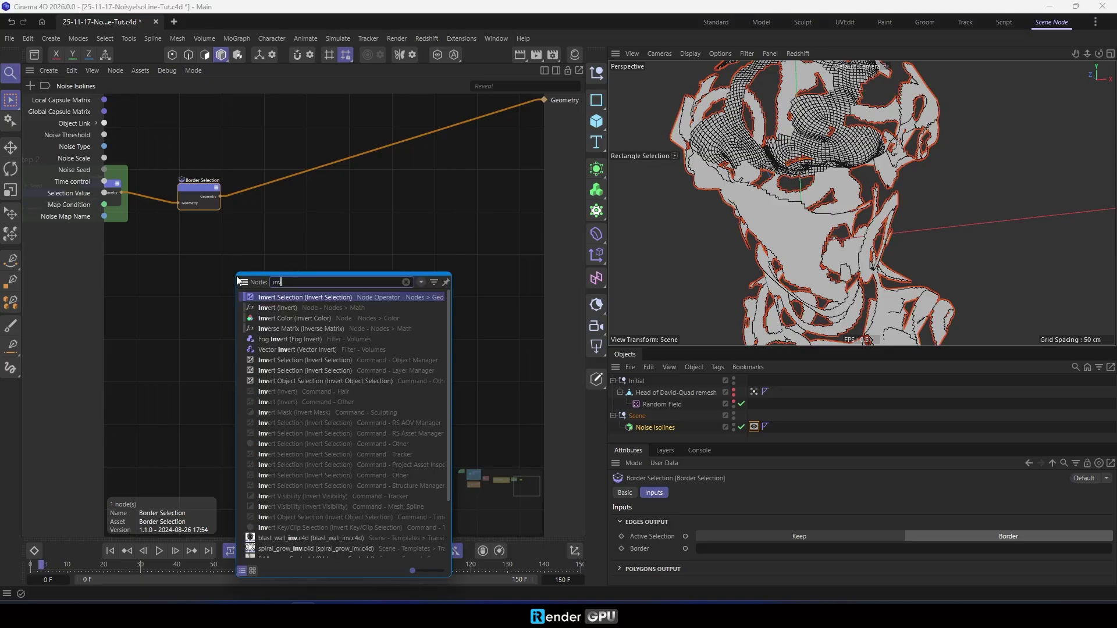
left_click_drag(293, 298, 261, 199)
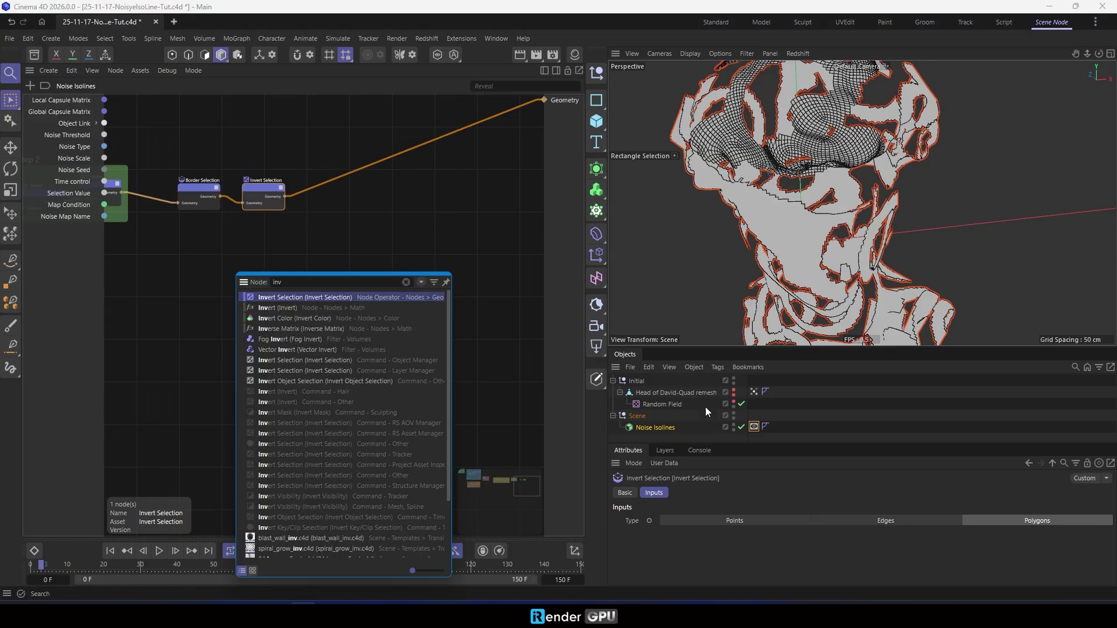
scroll(261, 199, "up", 3)
left_click(882, 522)
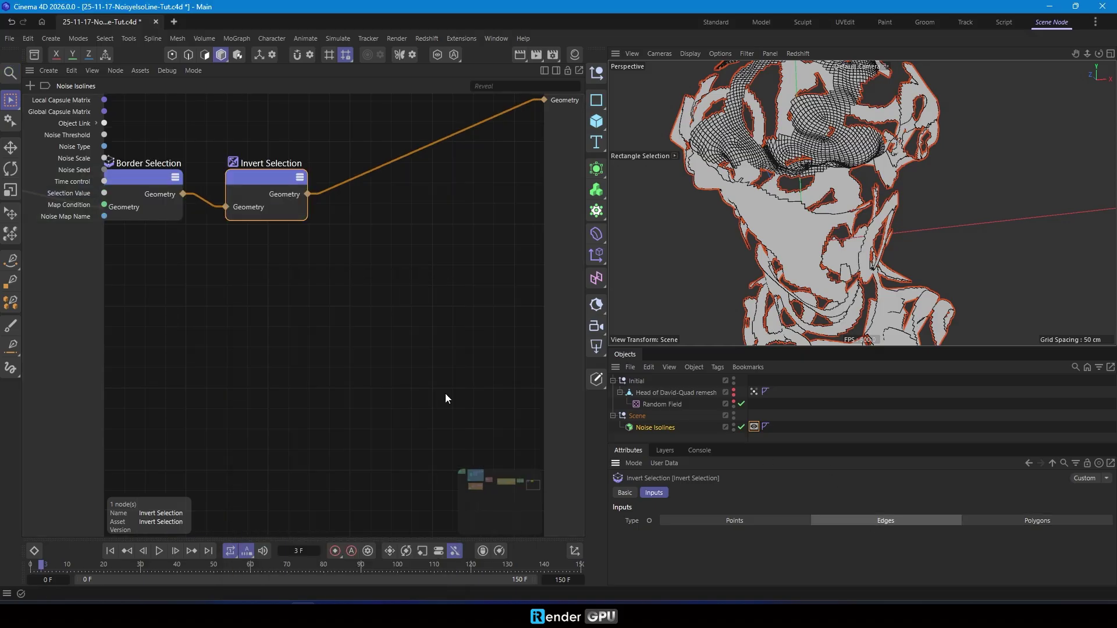
Add a Delete node after Invert Selection, with type Edges and selection string active.
double_click(386, 255)
type("del")
left_click_drag(410, 275, 372, 193)
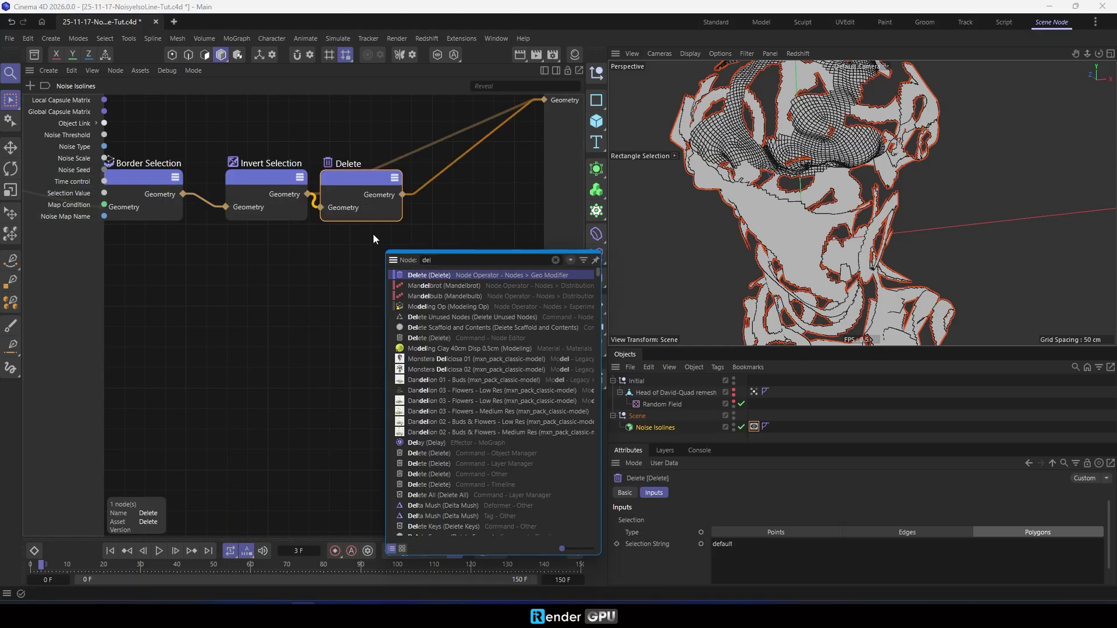
left_click(890, 533)
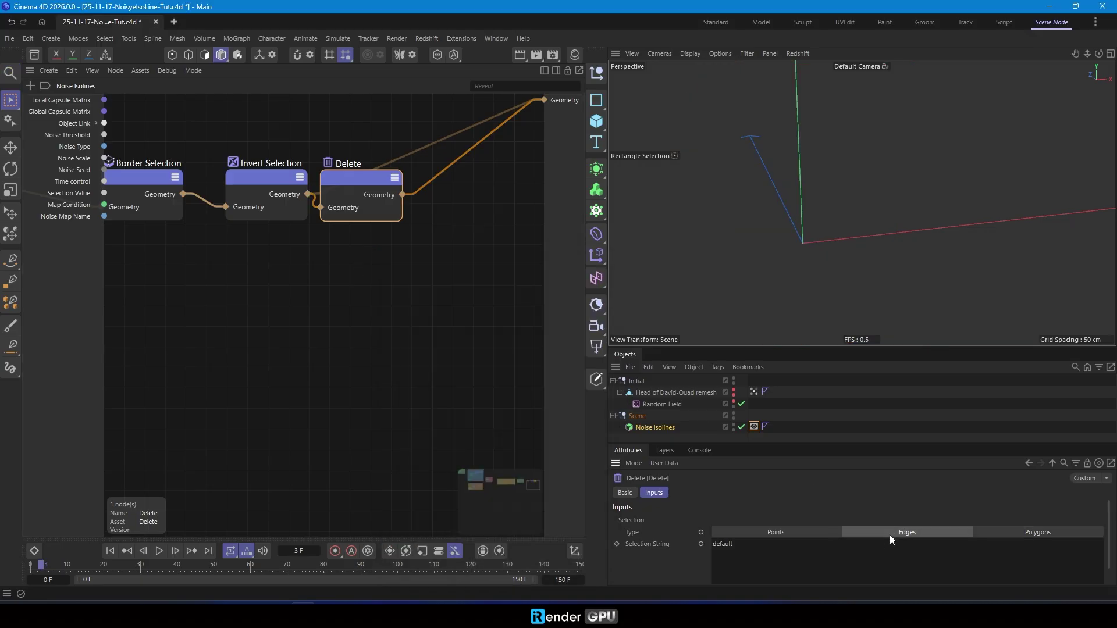
left_click(709, 549)
type("active")
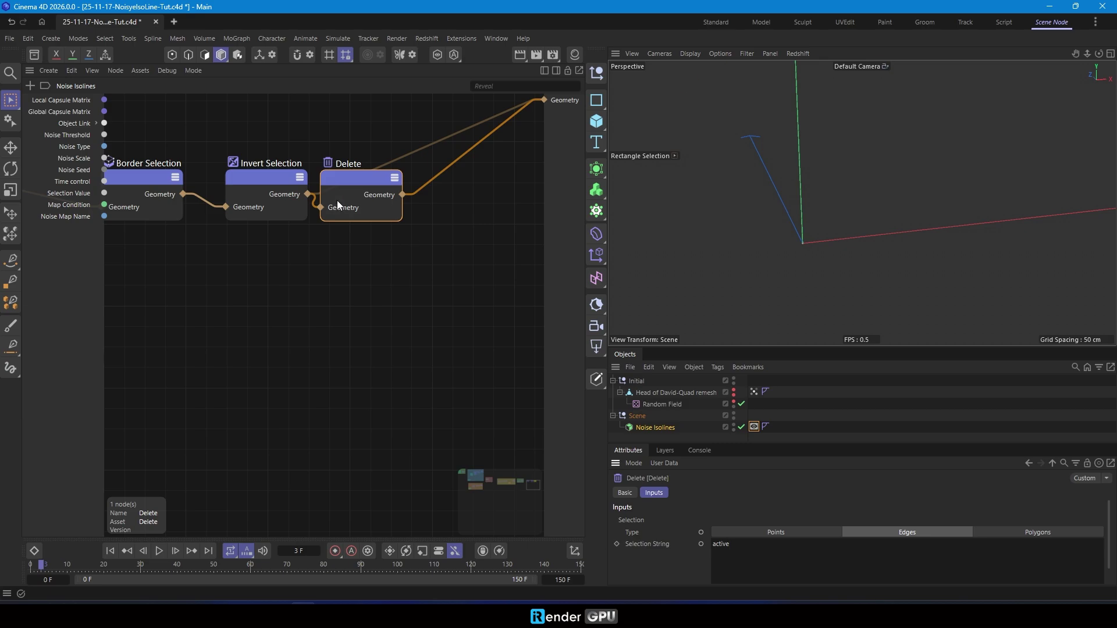
Remove the direct Invert Selection link to the Geometry output so that only the Delete node feeds it.
scroll(814, 189, "down", 5)
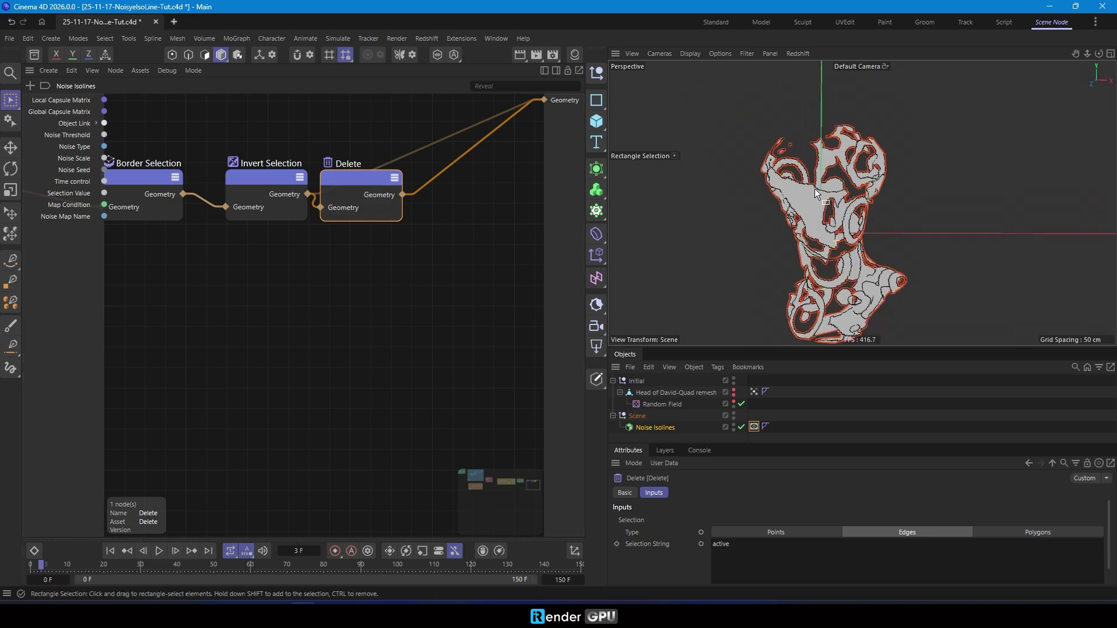
left_click_drag(815, 188, 838, 245, "alt")
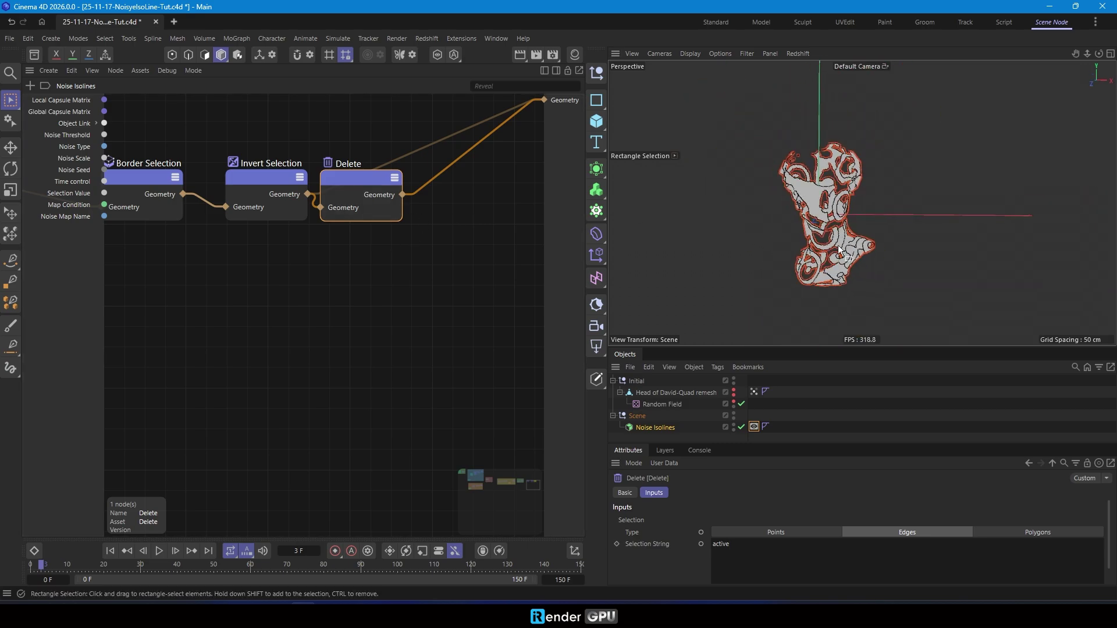
left_click(330, 249)
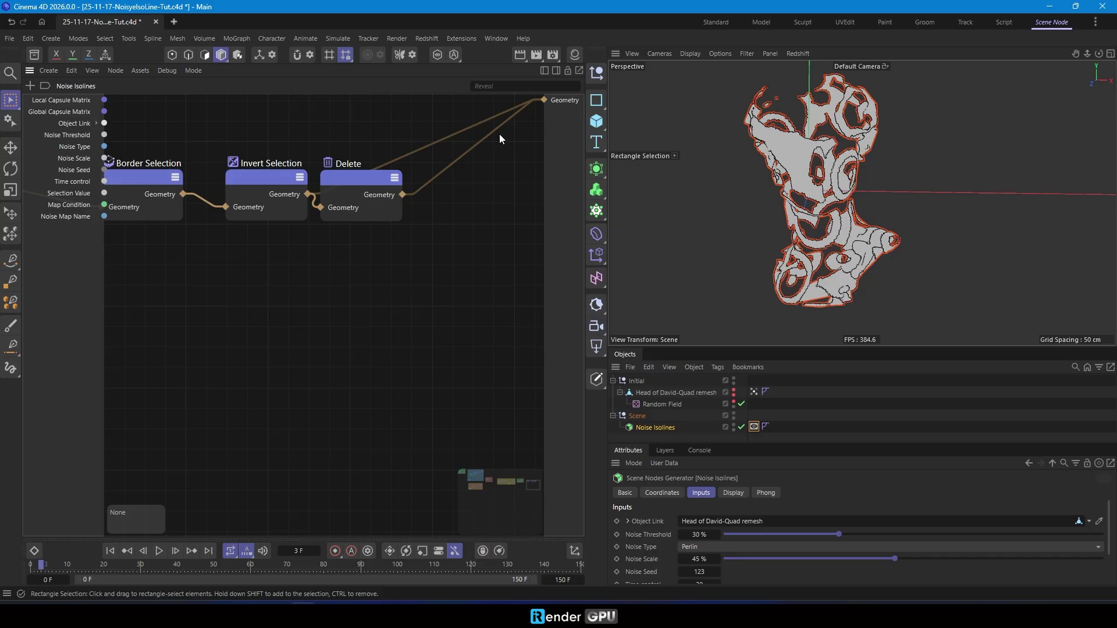
scroll(355, 255, "down", 3)
mouse_move(543, 100)
left_mouse_down()
mouse_move(512, 106)
mouse_move(389, 212)
mouse_move(480, 165)
mouse_move(390, 218)
mouse_move(544, 100)
left_mouse_up()
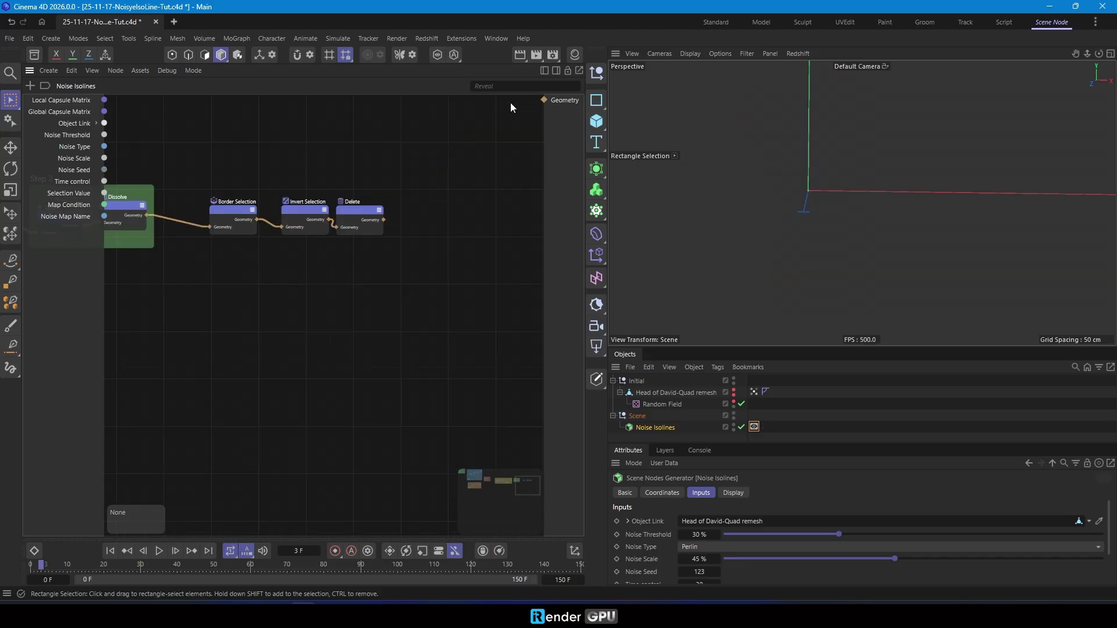
left_click(211, 185)
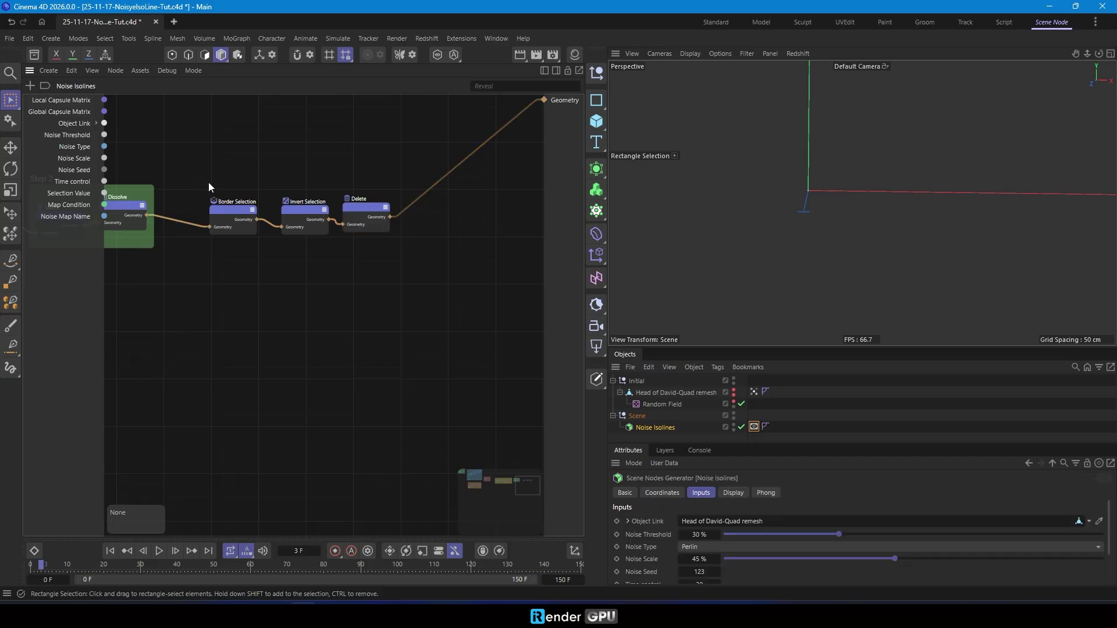
Group the Border Selection, Invert Selection and Delete nodes in a blue scaffold named Step 3.
left_click(234, 223)
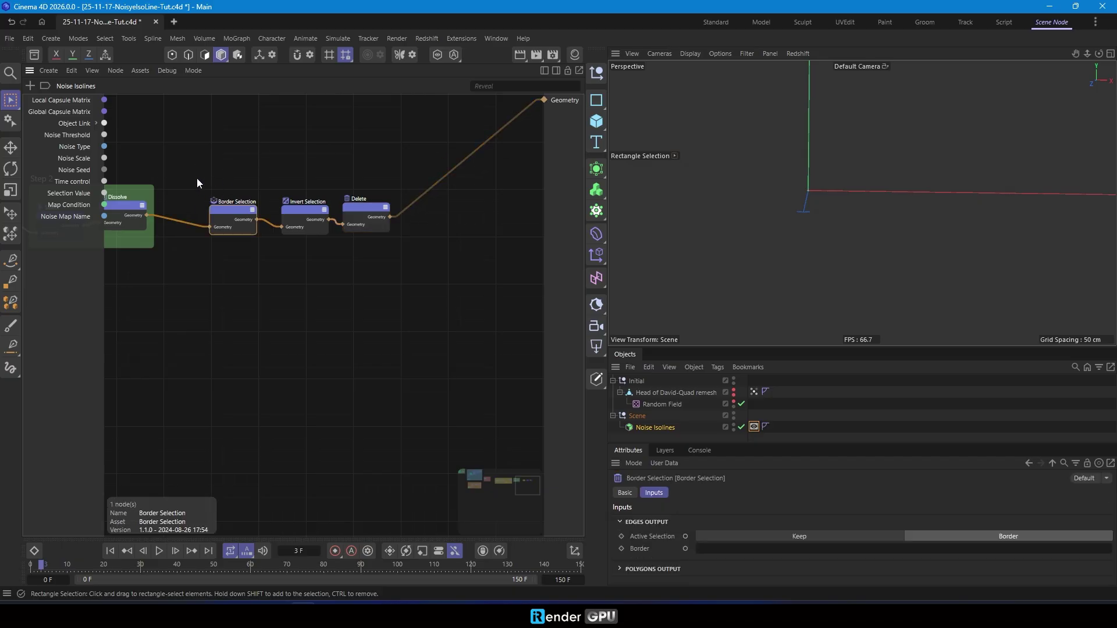
left_click_drag(195, 175, 423, 263)
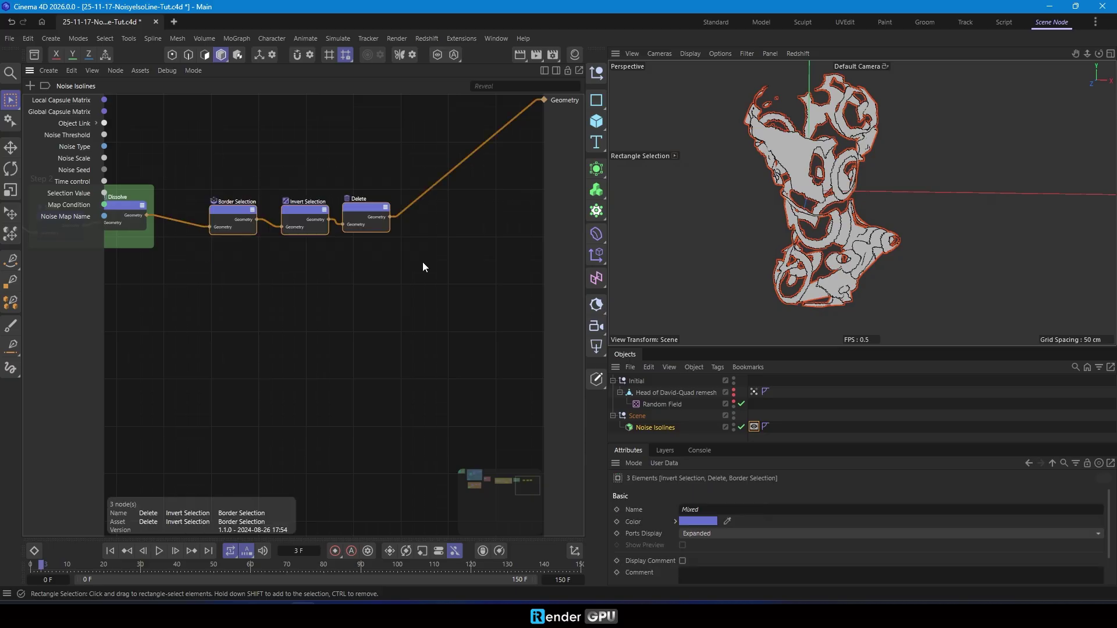
key("shift+s")
type("Step")
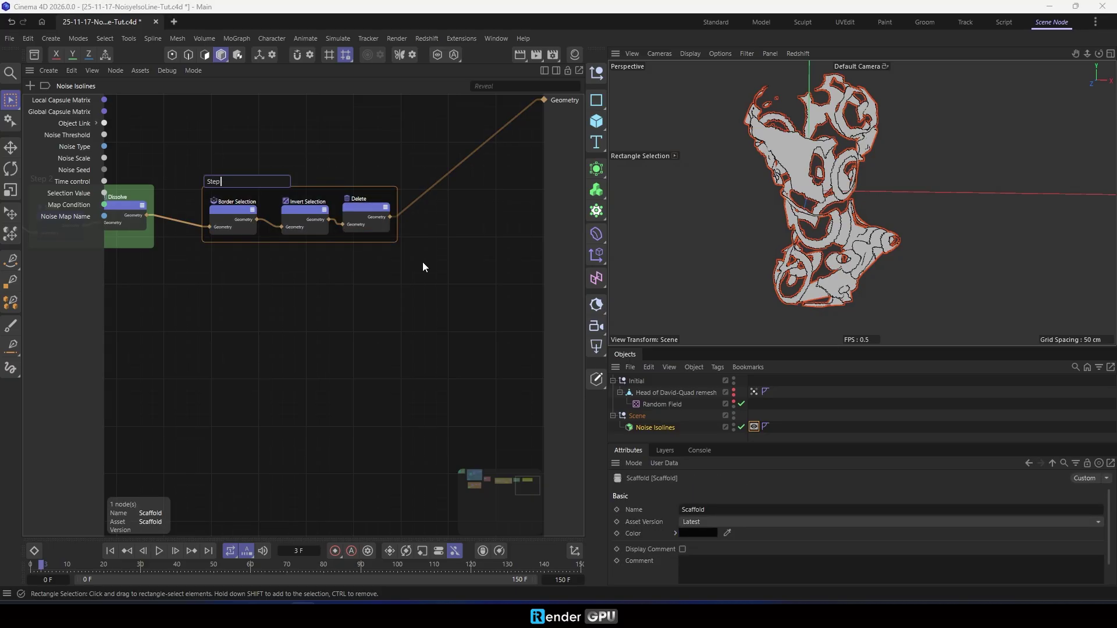
type(" 3")
key("Return")
right_click(268, 194)
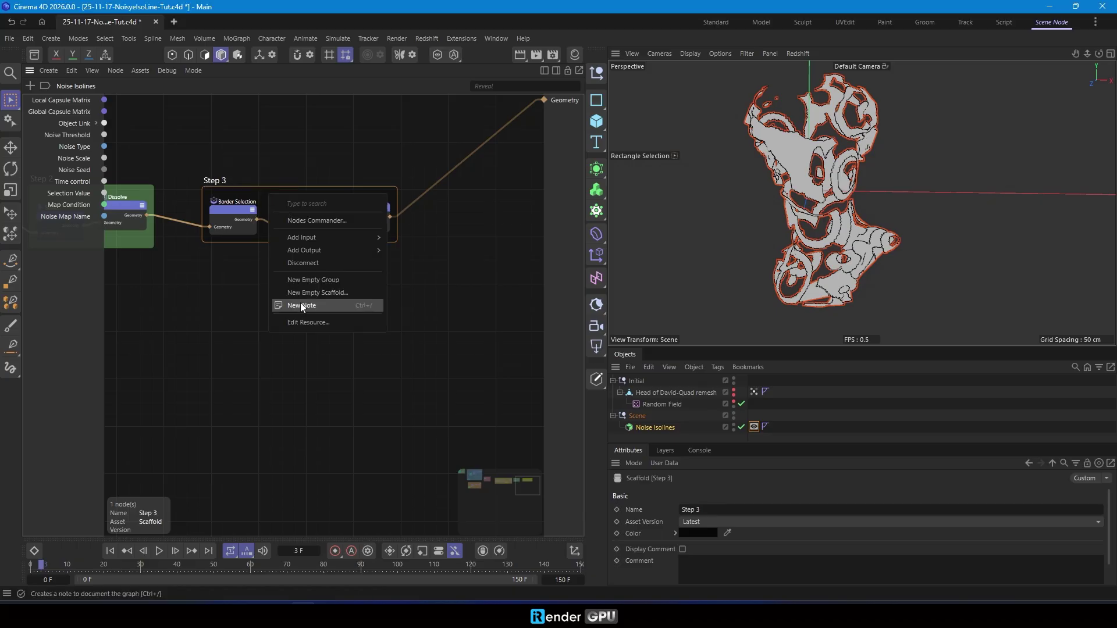
right_click(268, 194)
right_click(270, 192)
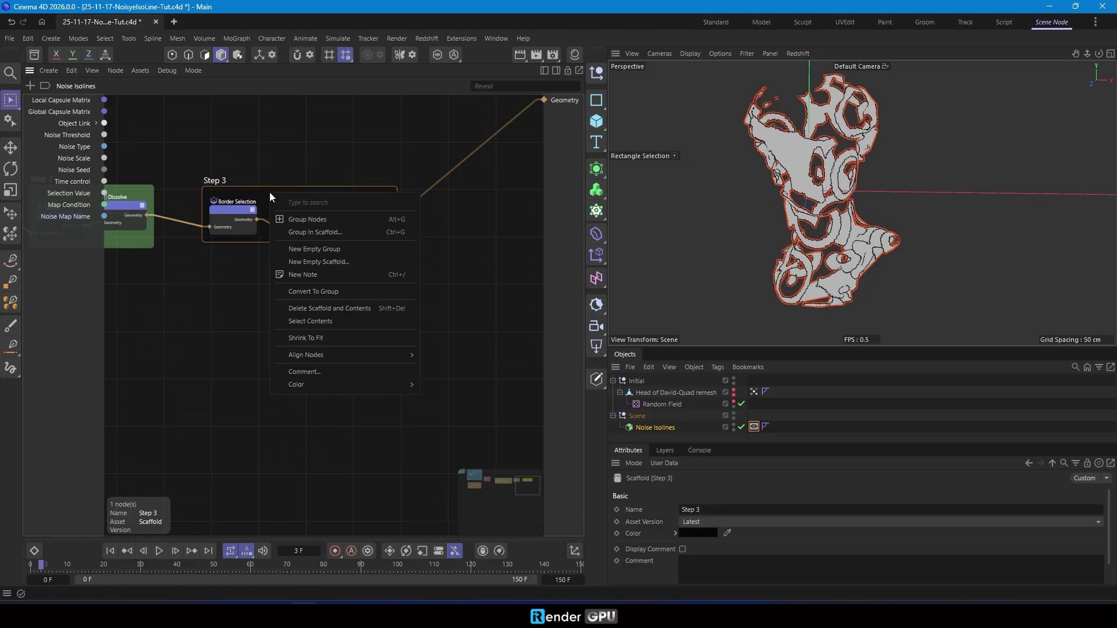
mouse_move(349, 385)
left_click(456, 427)
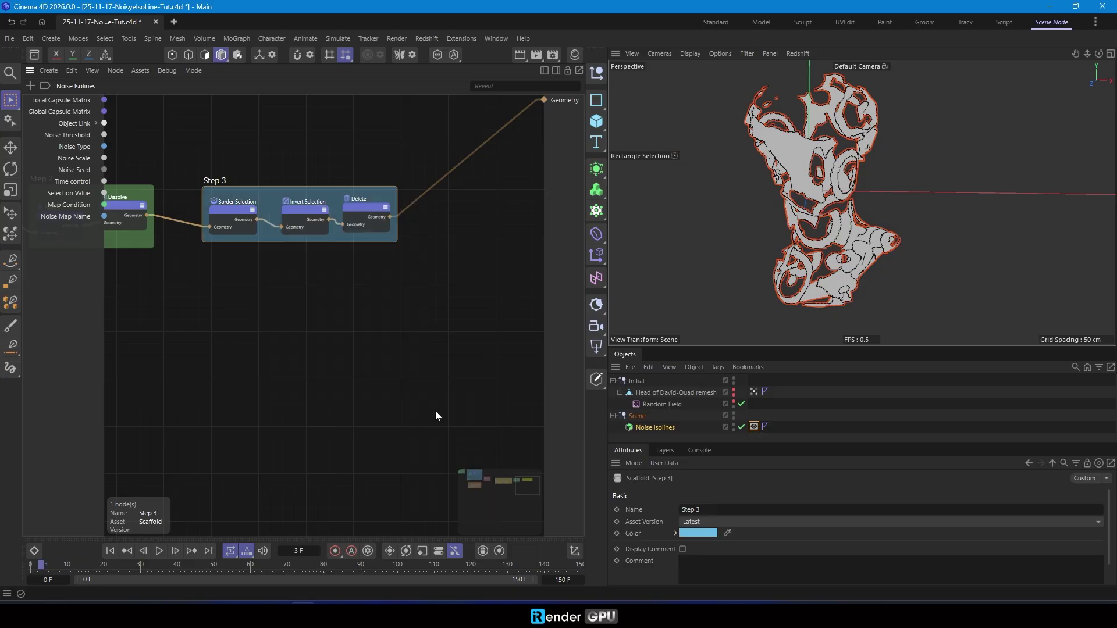
Group the Step 1, Step 2 and Step 3 scaffolds in a bright grey scaffold named Dissolve.
key("h")
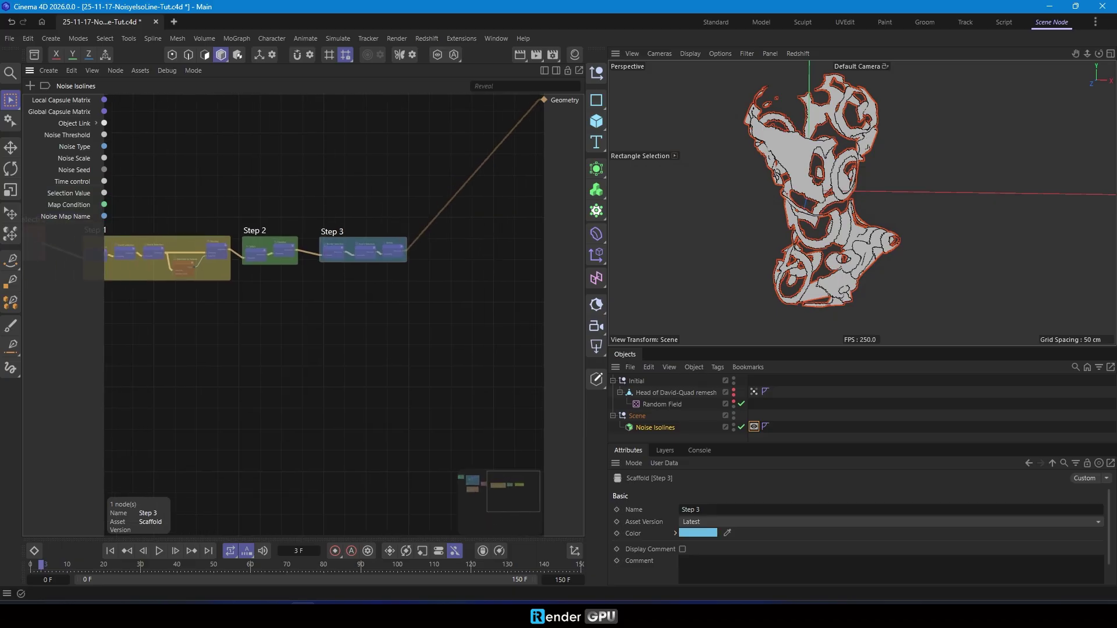
left_click_drag(123, 192, 539, 324)
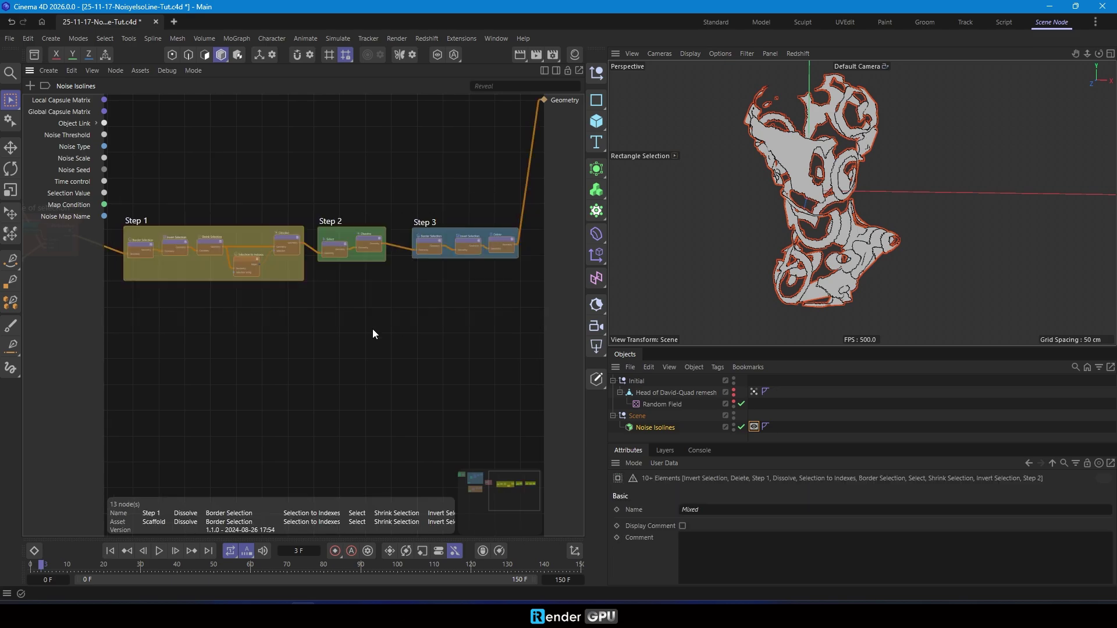
key("shift+s")
type("Dissolve")
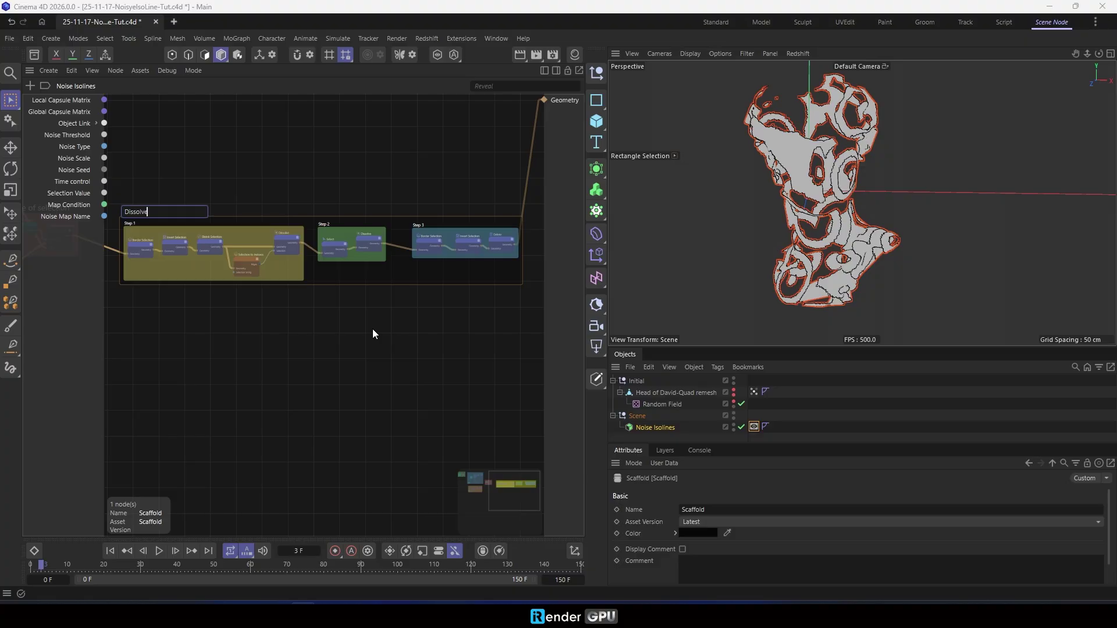
key("Return")
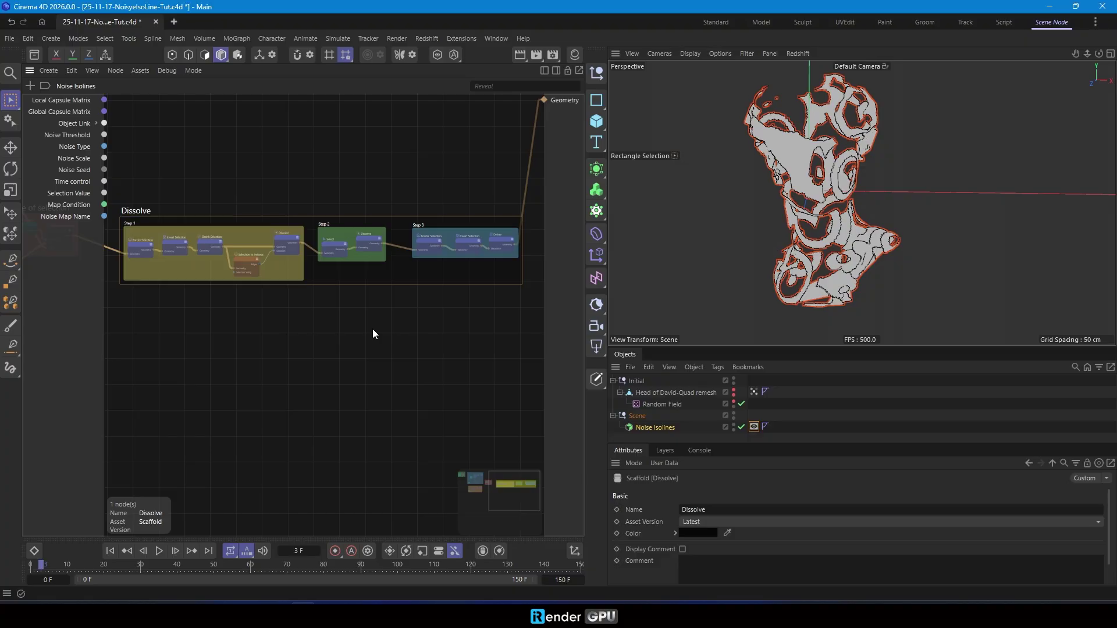
right_click(352, 271)
mouse_move(443, 466)
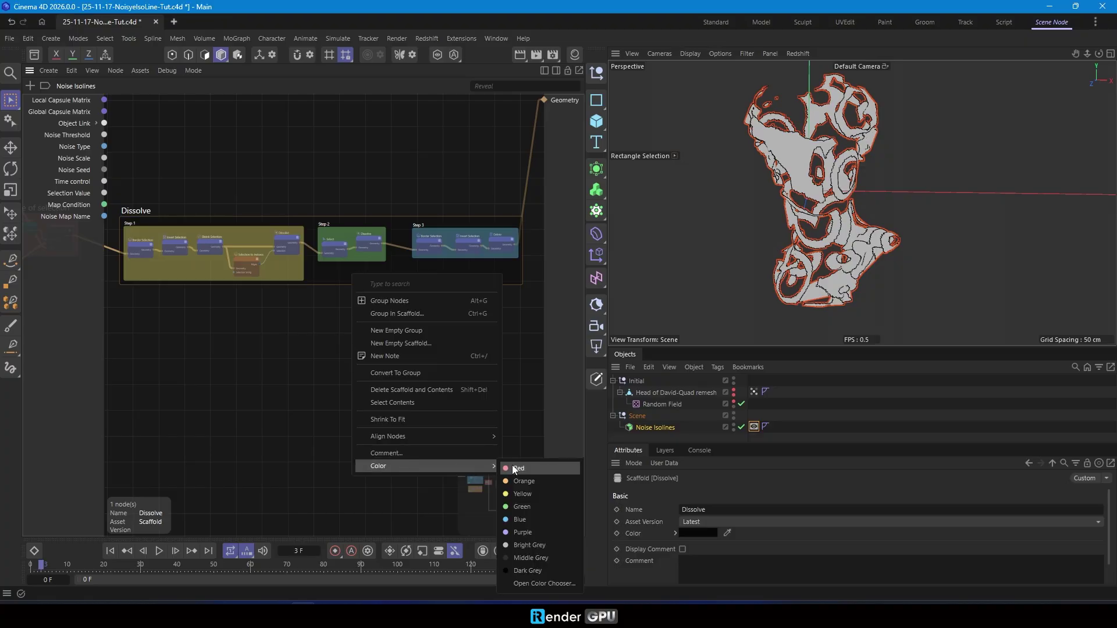
left_click(524, 545)
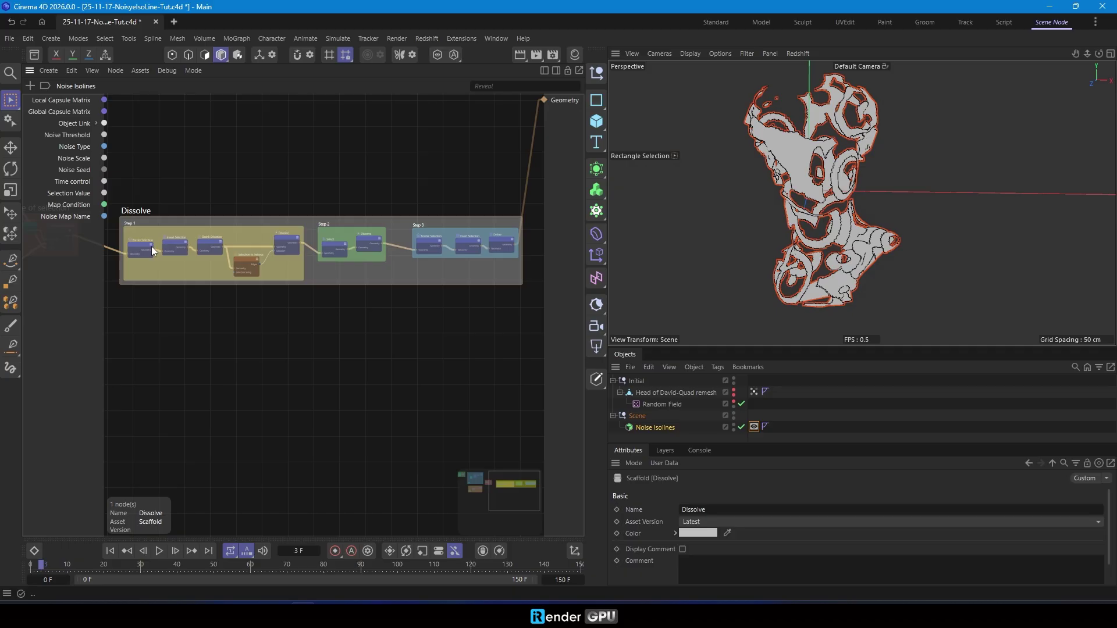
Review the input settings of the selection, Dissolve and Delete nodes across the Step 1, Step 2 and Step 3 scaffolds.
scroll(177, 256, "up", 3)
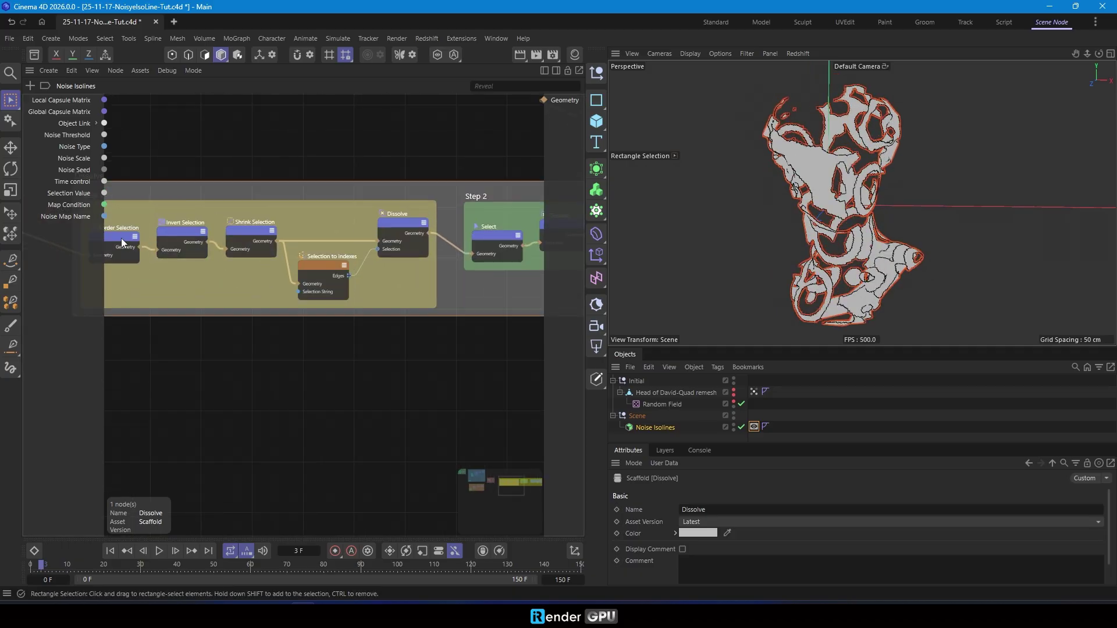
left_click(121, 239)
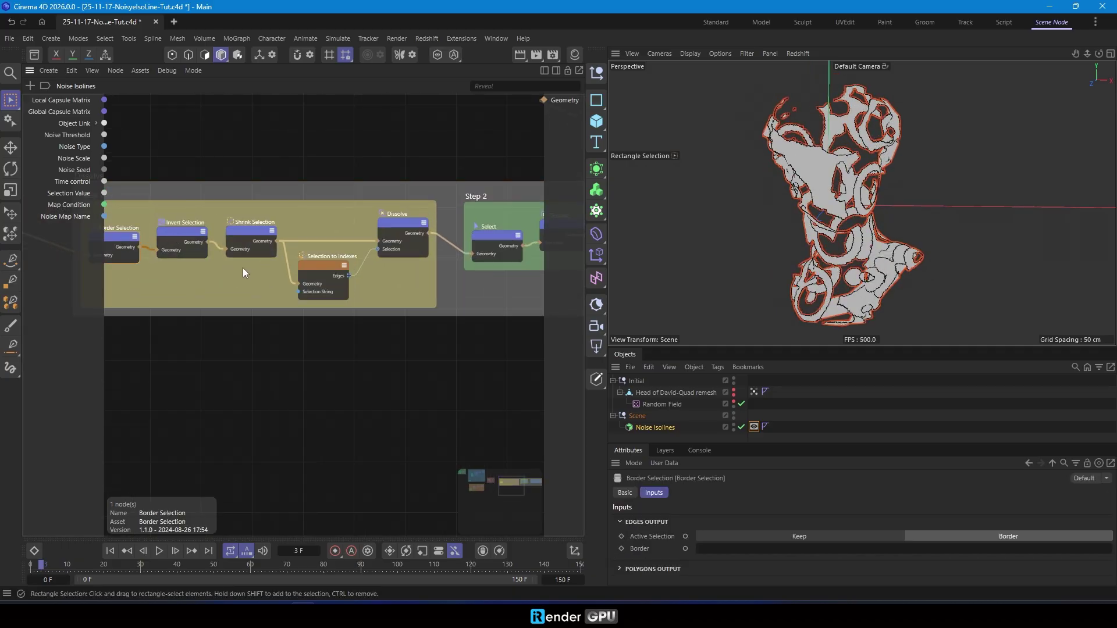
middle_click_drag(179, 258, 207, 269)
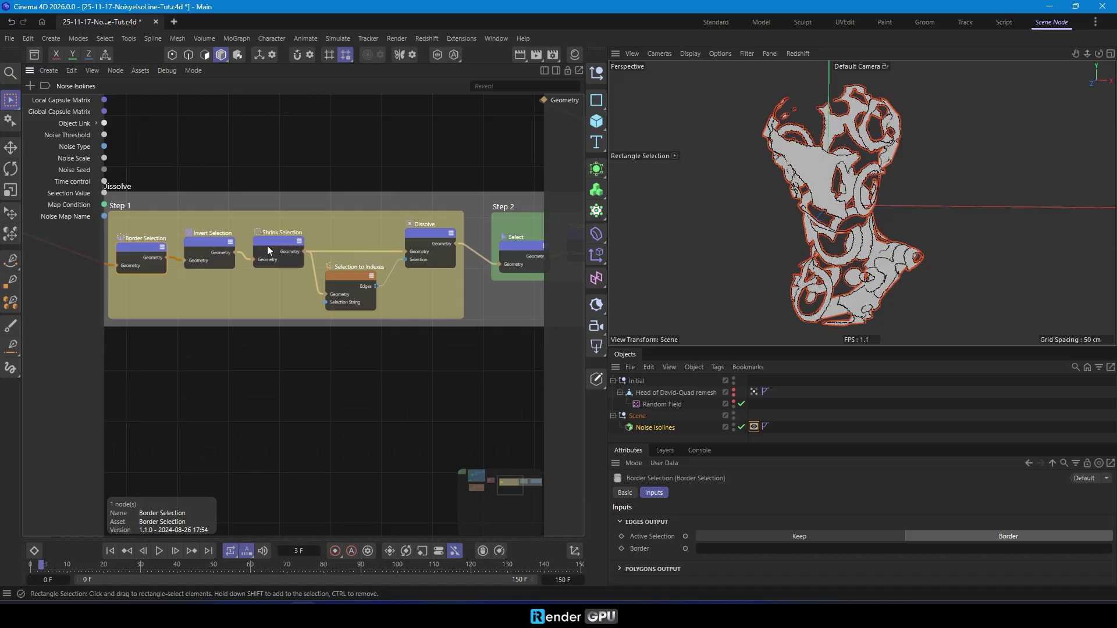
left_click(428, 240)
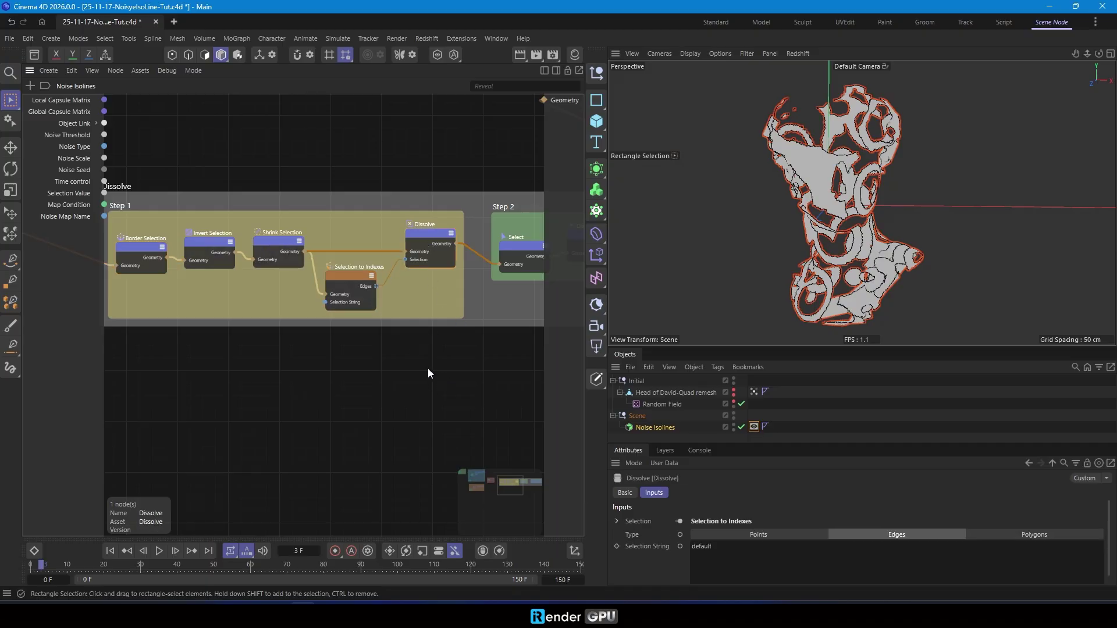
middle_click_drag(478, 295, 130, 303)
left_click(189, 261)
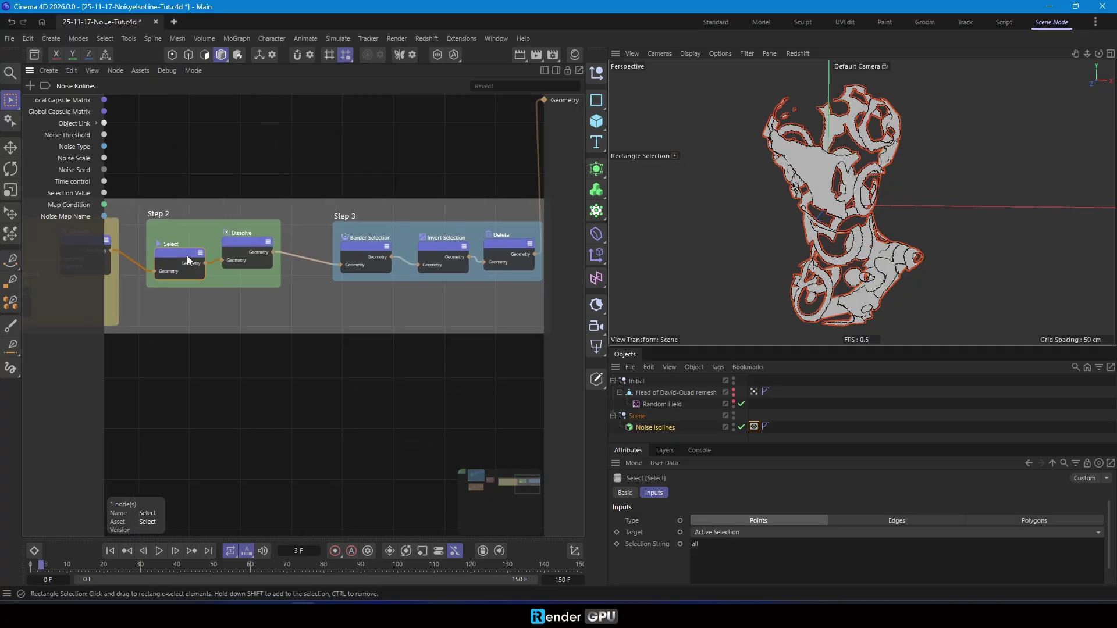
left_click(374, 253)
left_click(444, 252)
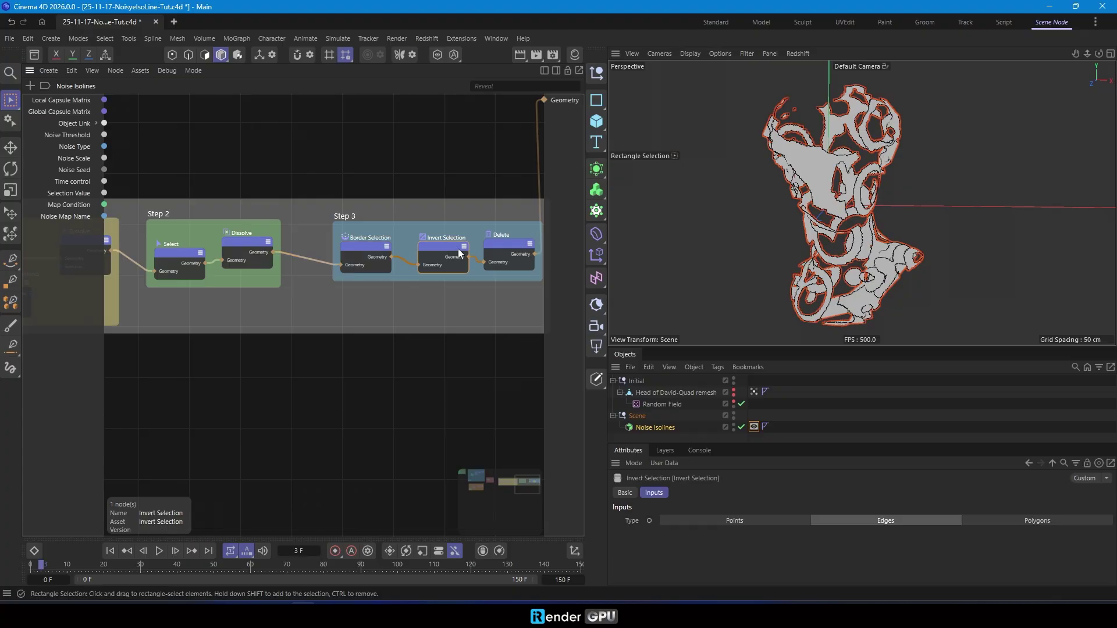
left_click(508, 246)
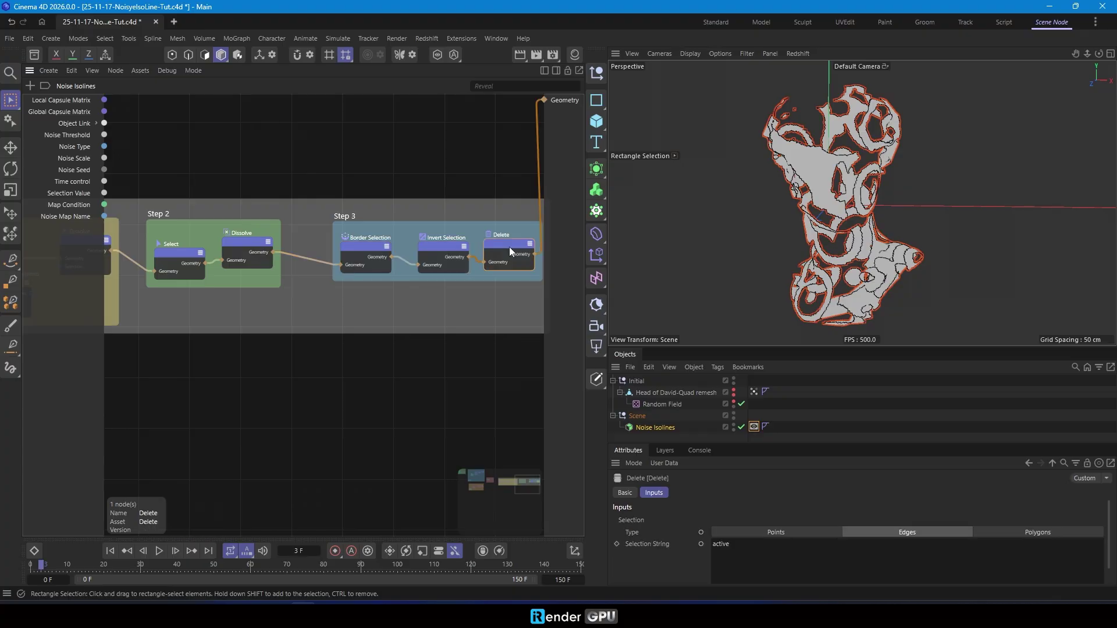
Play the isoline animation from the first frame, stop it and return to frame 0.
left_click(366, 366)
left_click(111, 551)
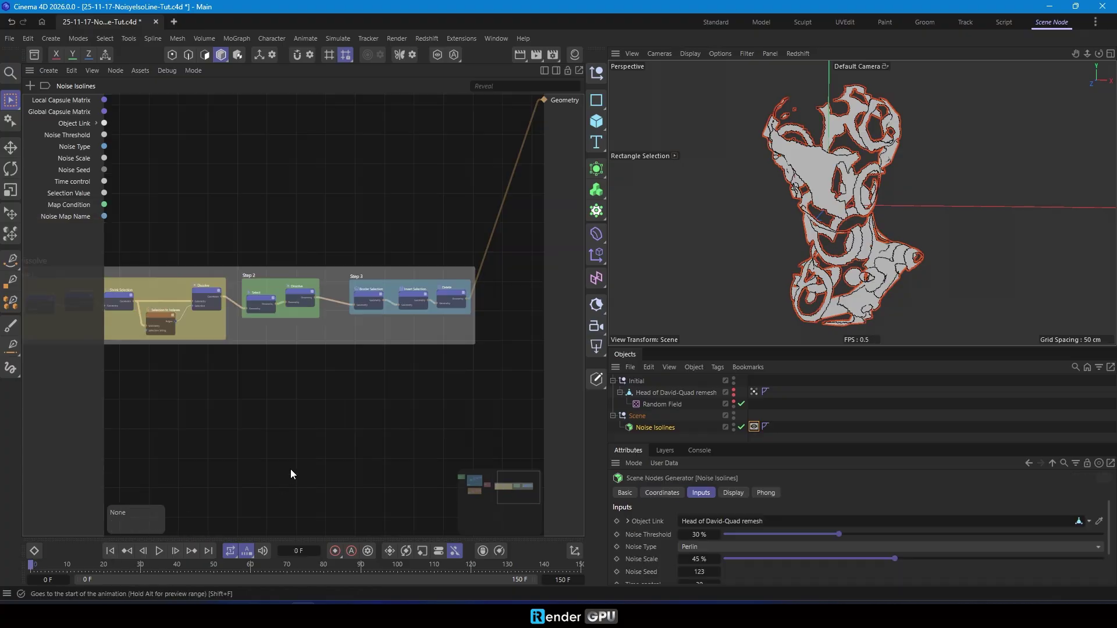
middle_click_drag(239, 376, 298, 370)
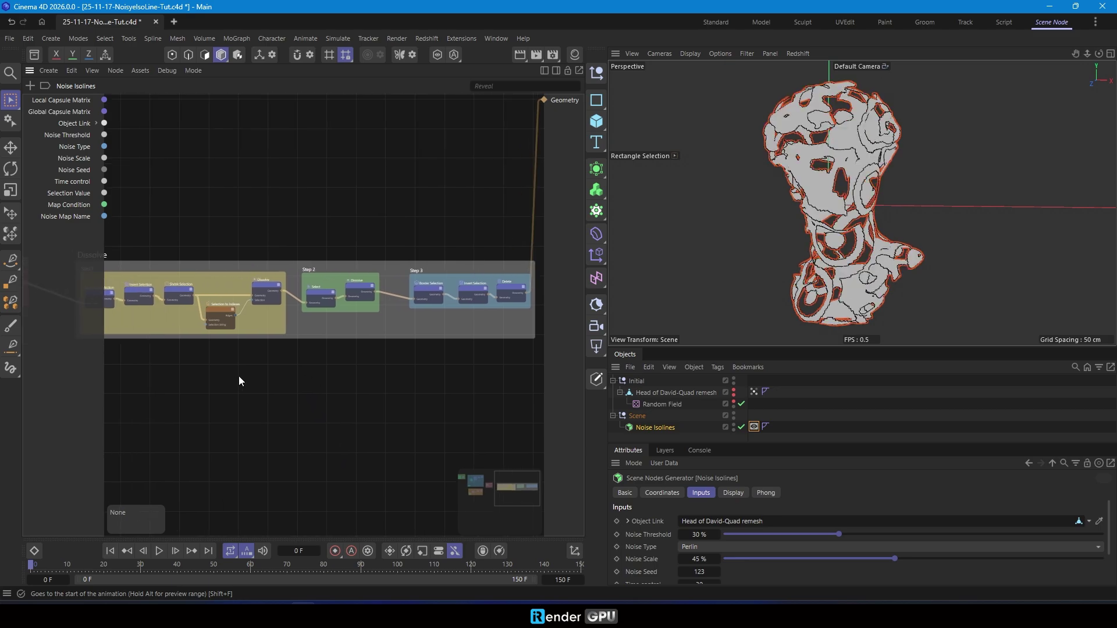
scroll(237, 377, "down", 2)
scroll(174, 430, "up", 4)
scroll(222, 382, "down", 3)
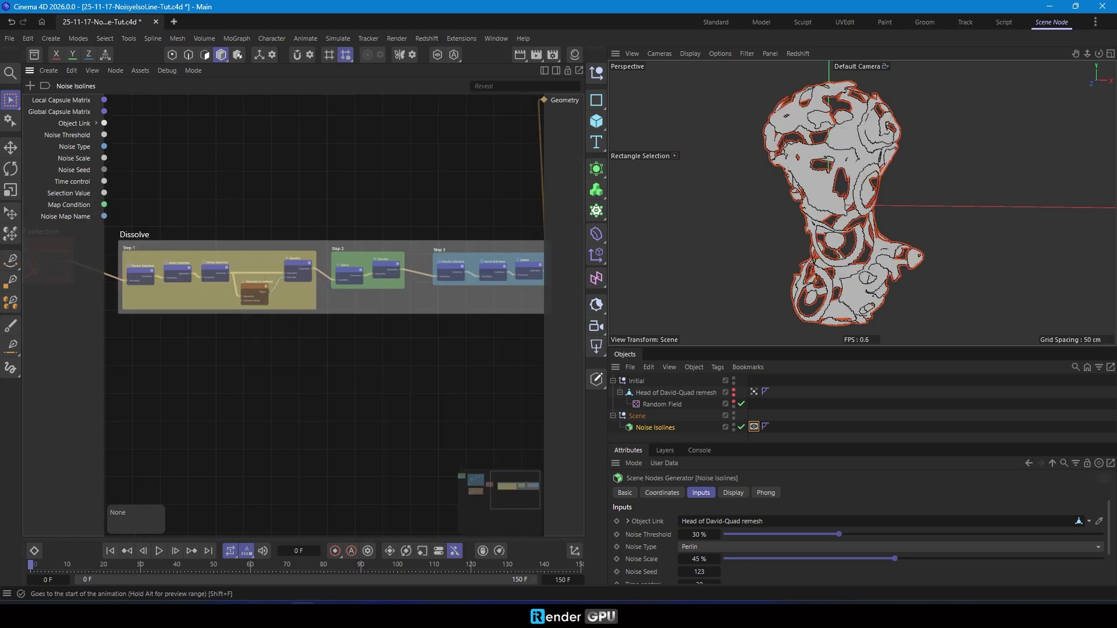
left_click(159, 551)
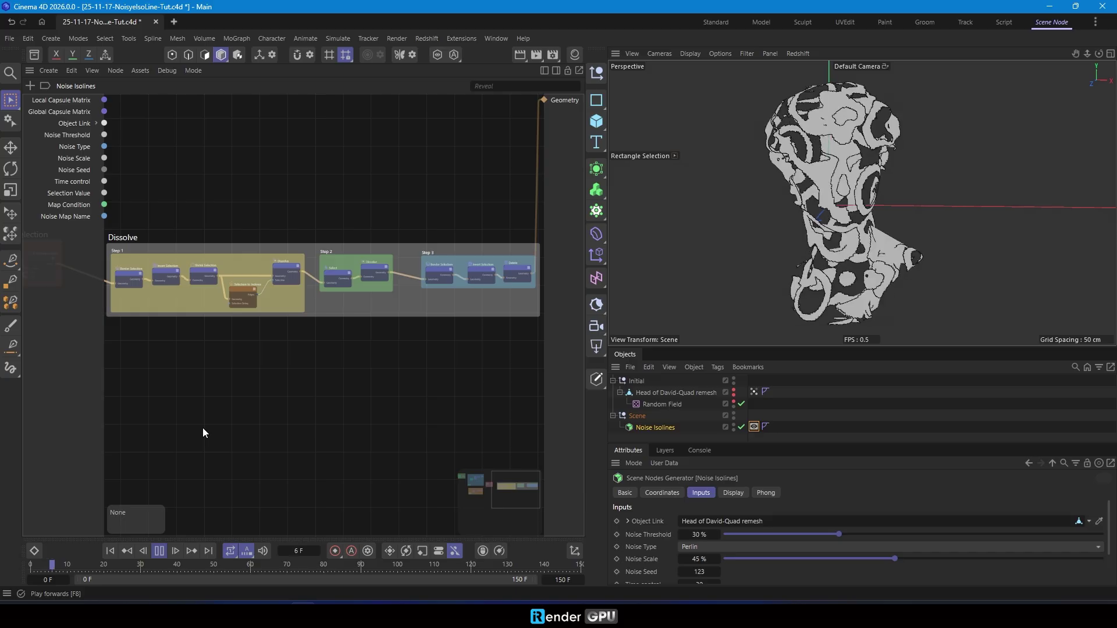
left_click(163, 553)
key("shift+f")
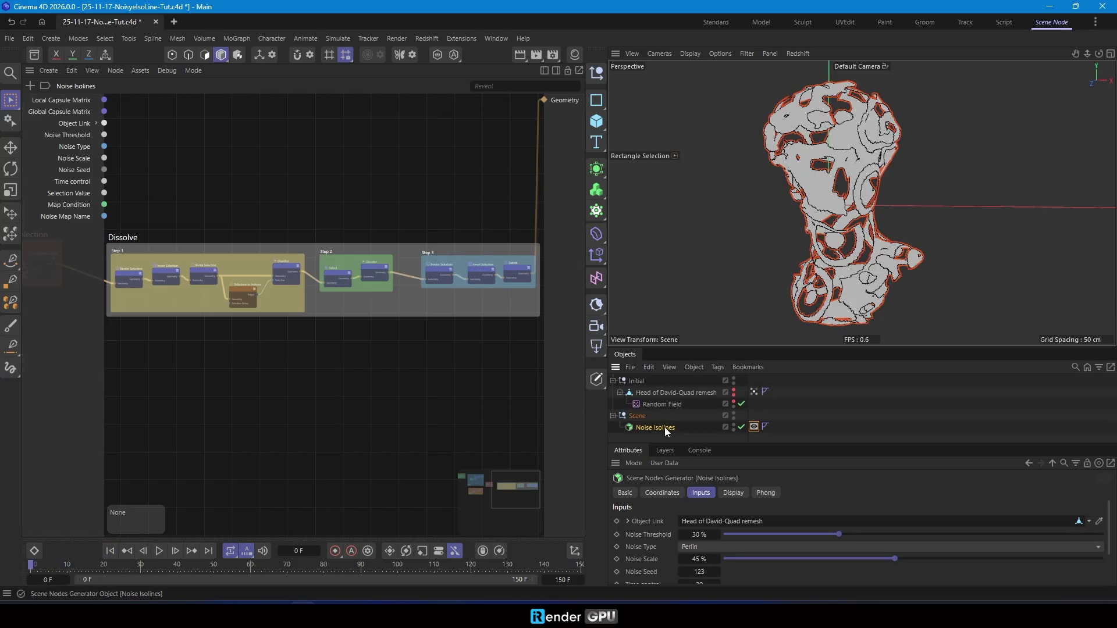
Add a Smooth Edges node between the Delete node and the Geometry output.
scroll(662, 539, "down", 3)
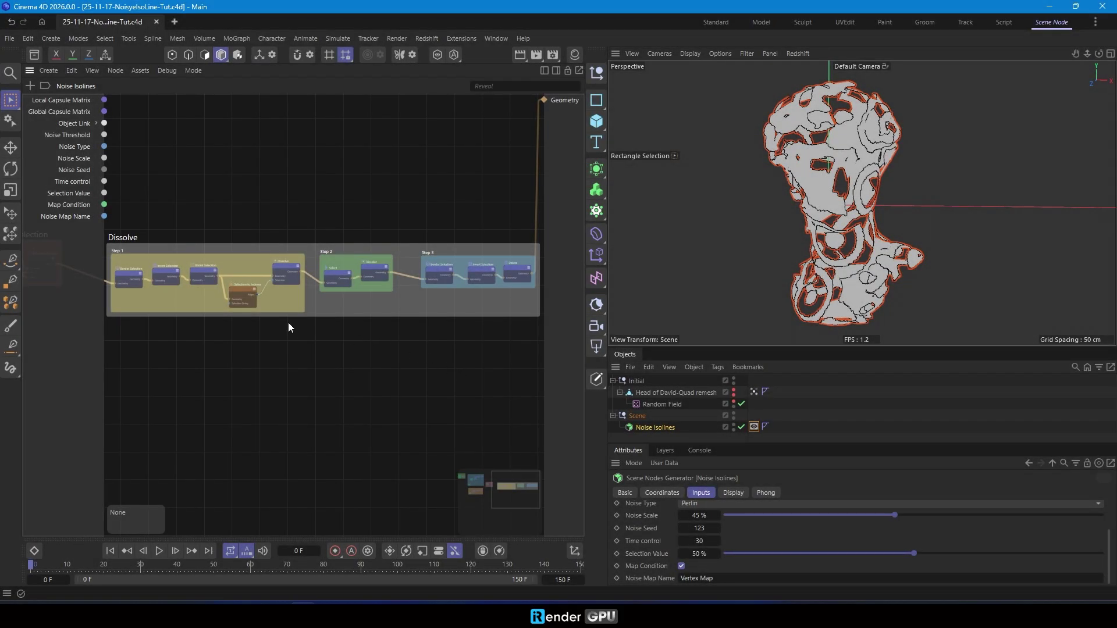
middle_click_drag(288, 322, 50, 281)
scroll(345, 207, "up", 7)
middle_click_drag(344, 208, 362, 194)
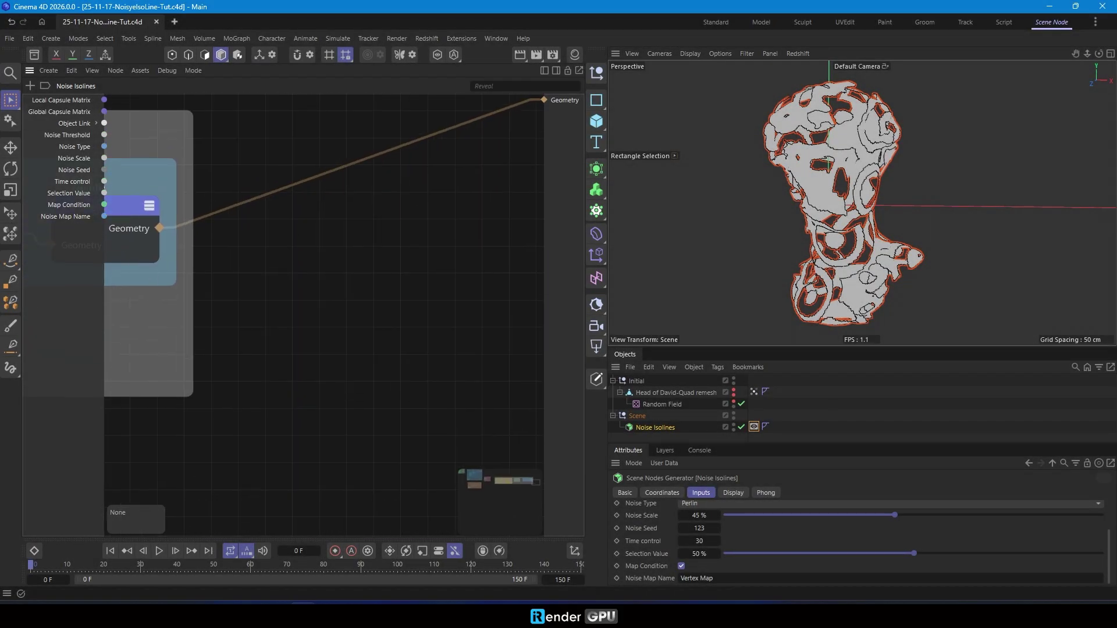
key("shift+c")
type("smoo")
left_click_drag(397, 286, 382, 205)
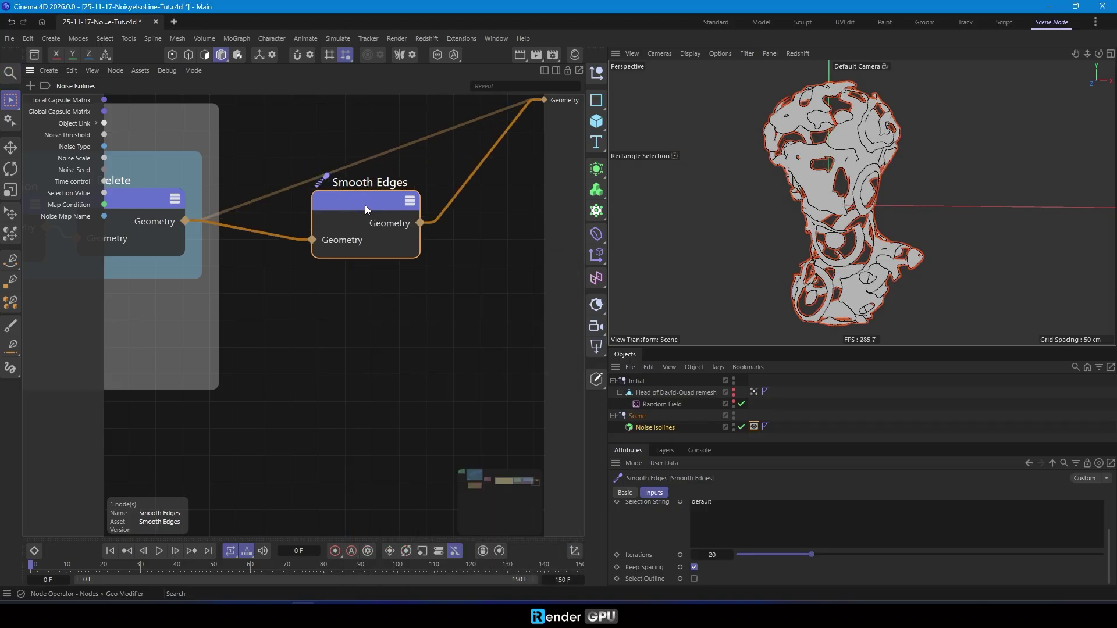
scroll(676, 544, "up", 2)
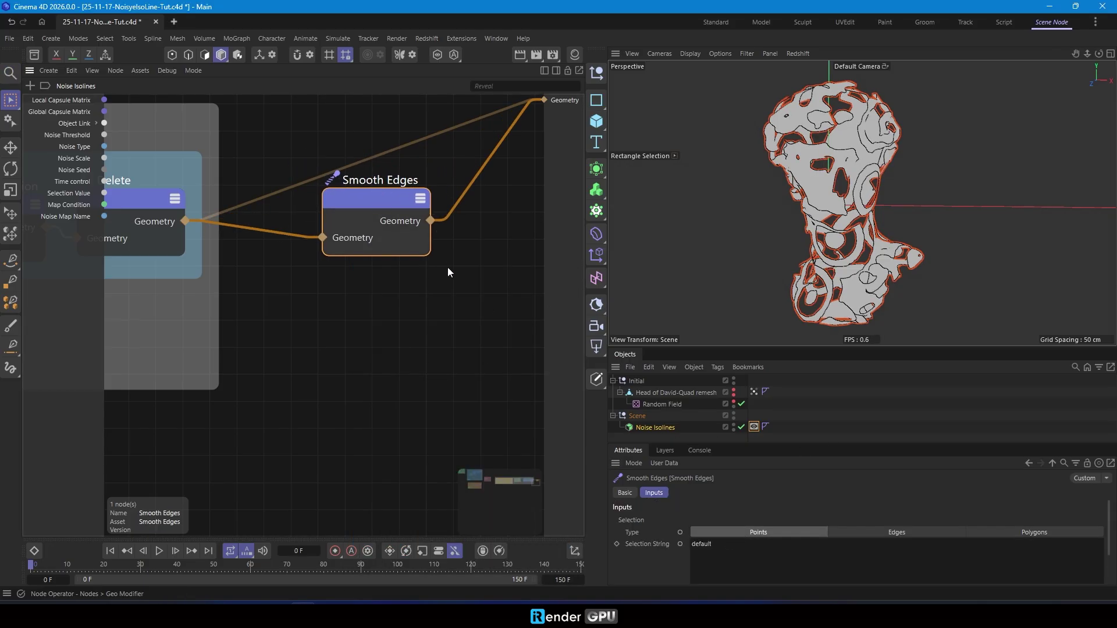
Insert an Edge to Line node between Smooth Edges and the Geometry output.
double_click(389, 301)
type("edge")
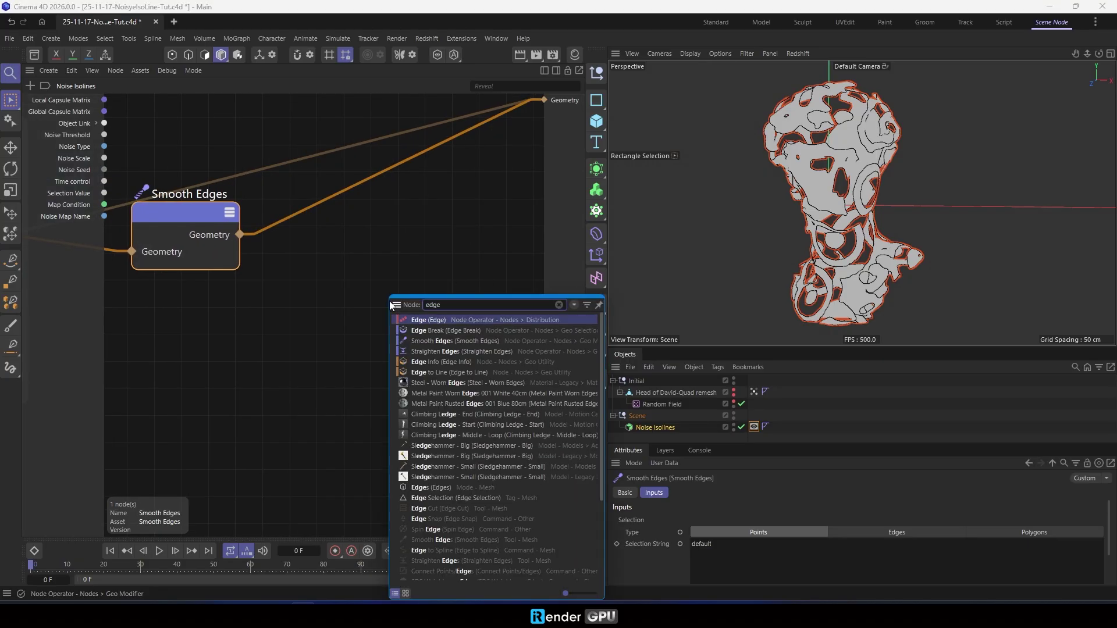
left_click_drag(445, 371, 316, 206)
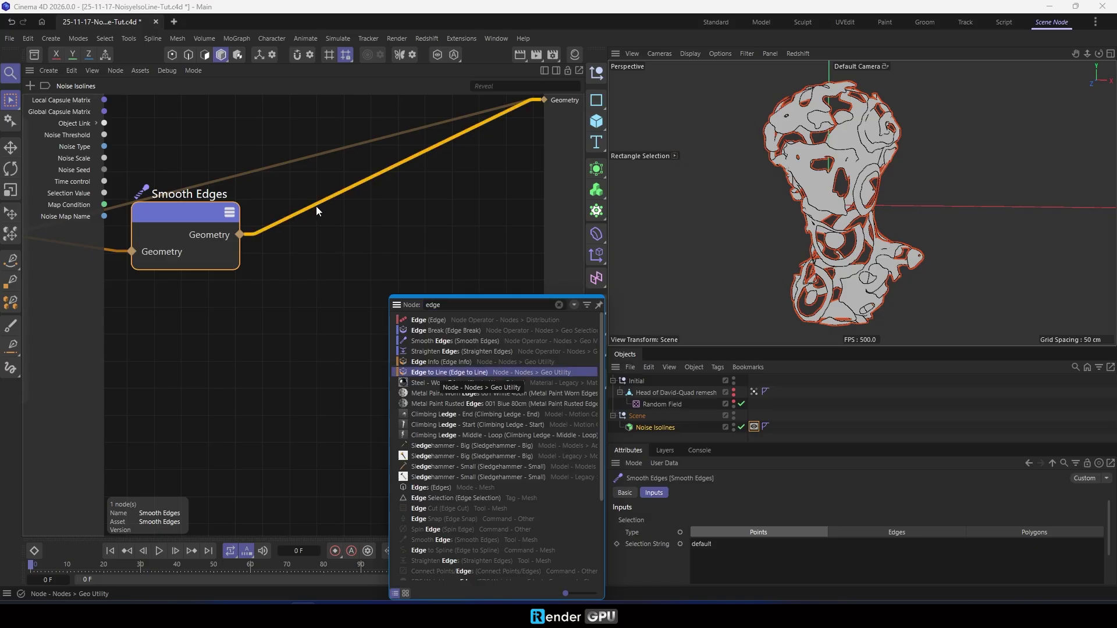
left_click(308, 317)
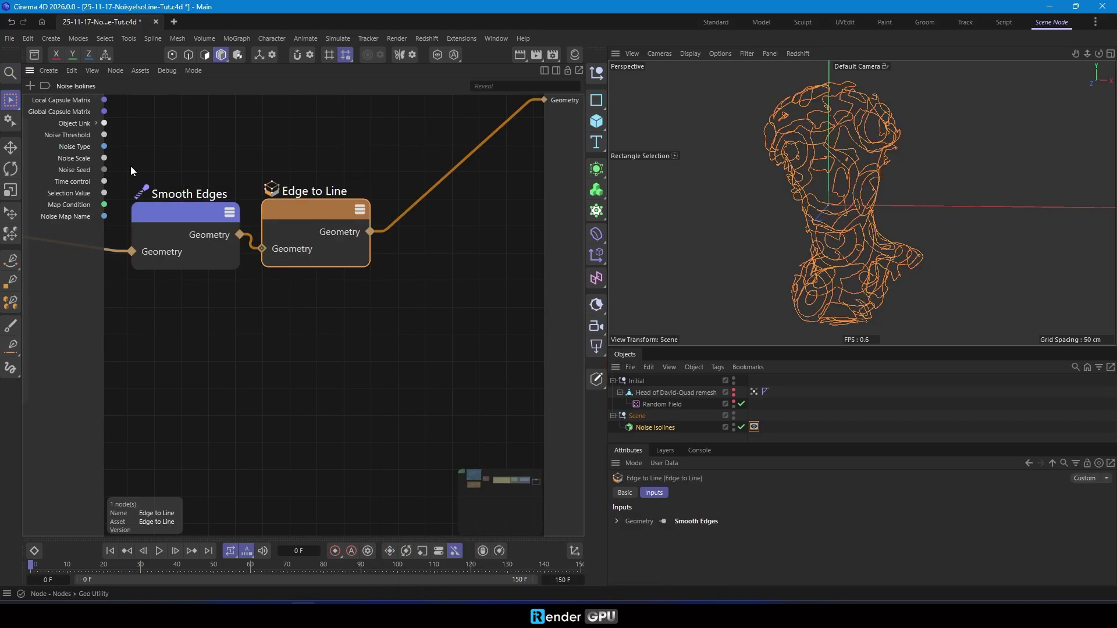
Group the Smooth Edges and Edge to Line nodes in a purple scaffold named Edge to line.
left_click_drag(120, 162, 406, 336)
key("ctrl+shift+g")
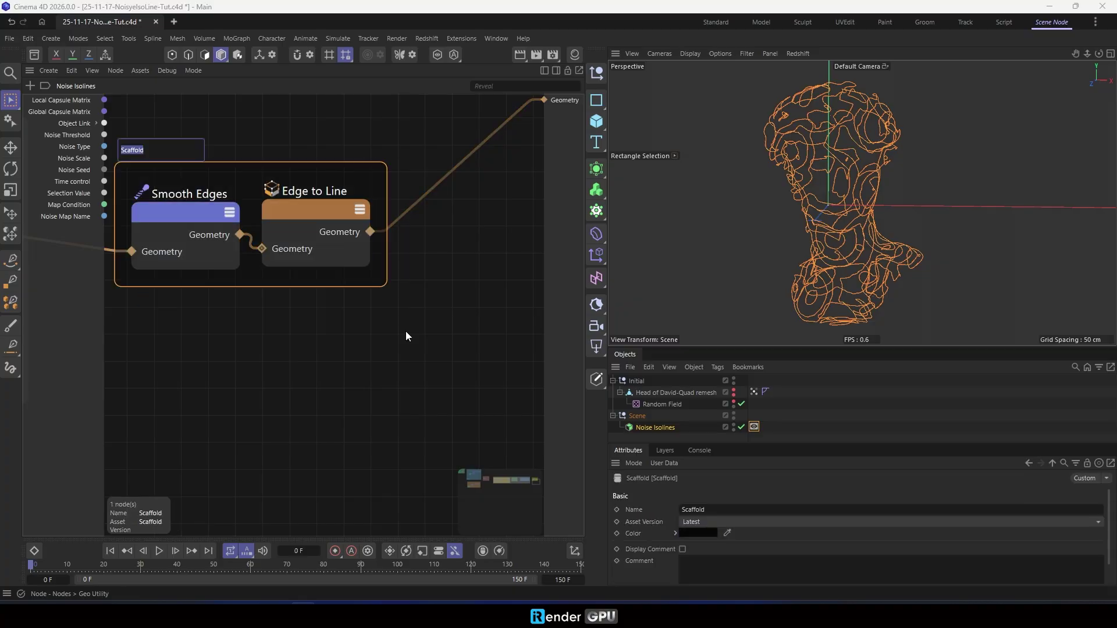
type("Edge to line")
key("Return")
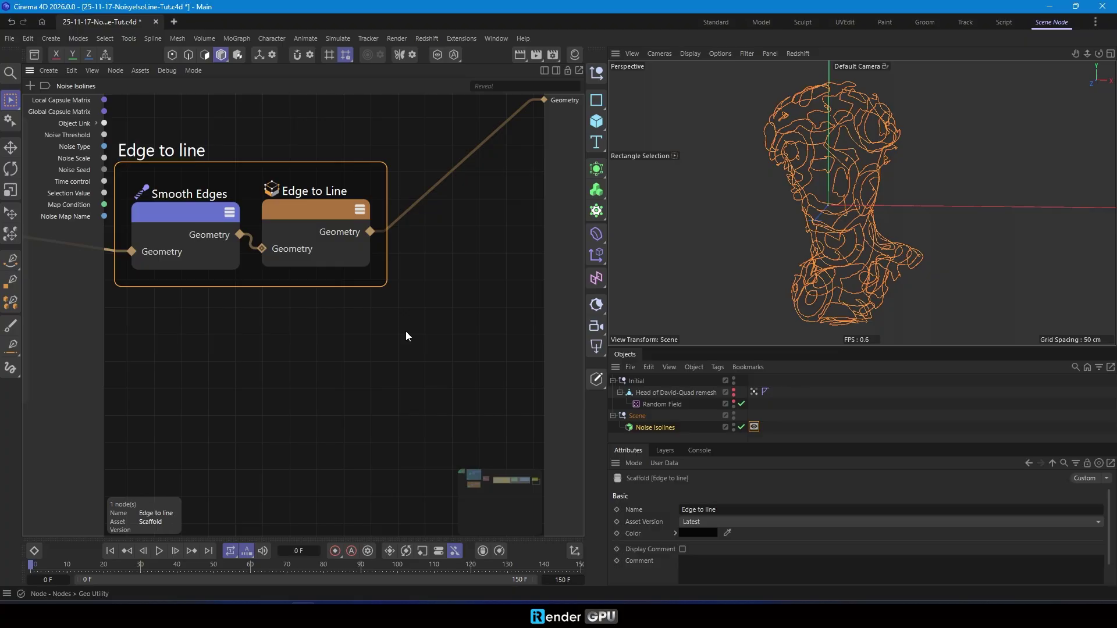
right_click(227, 180)
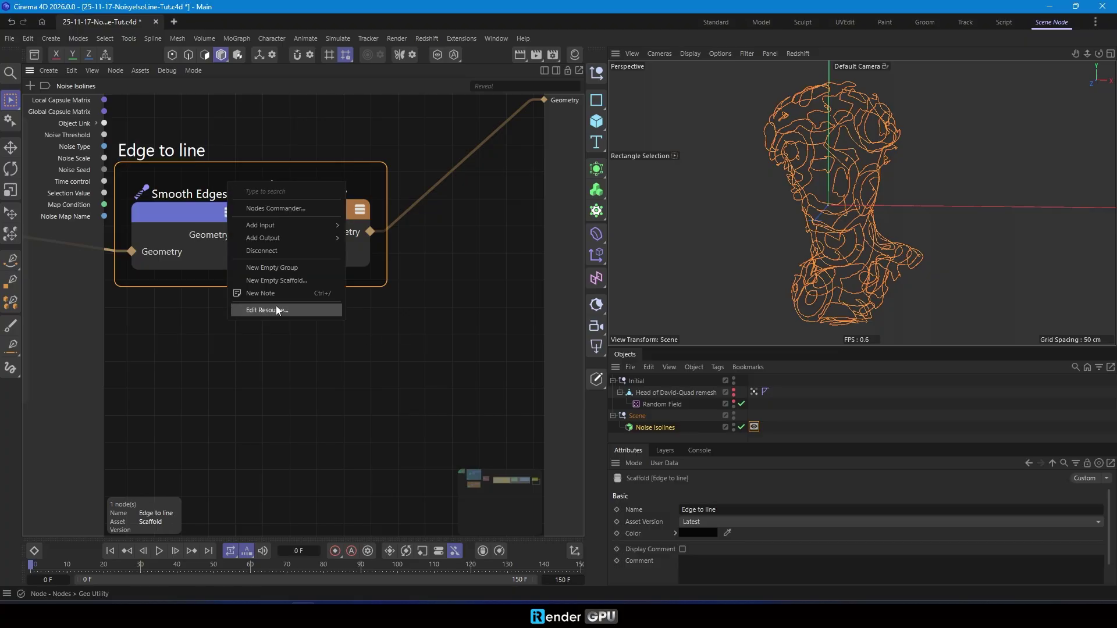
left_click(198, 176)
right_click(239, 169)
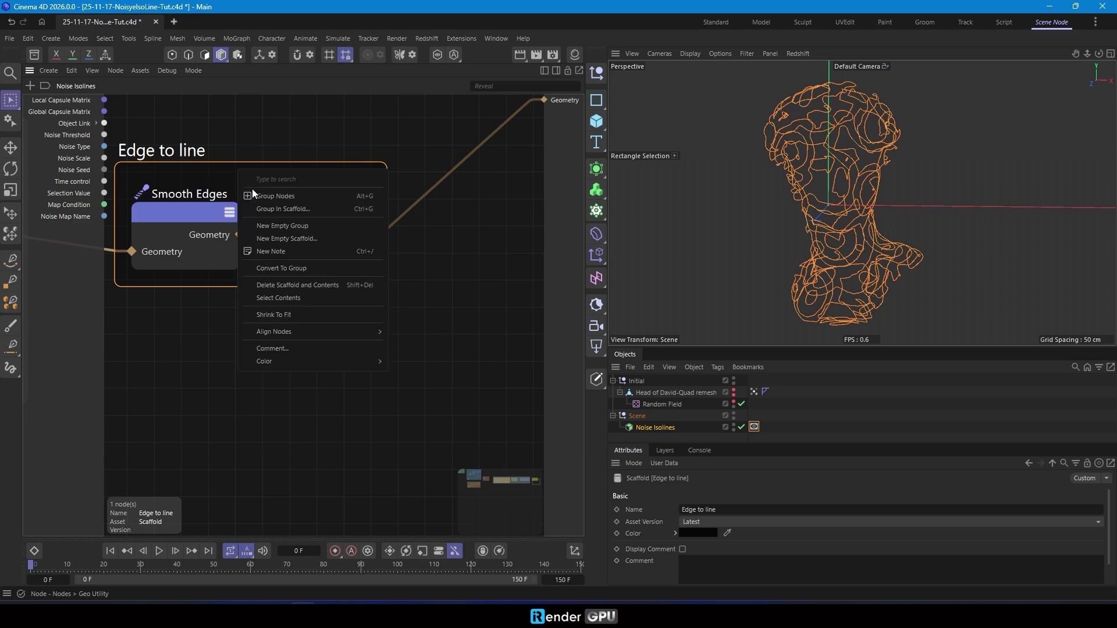
mouse_move(309, 361)
left_click(417, 427)
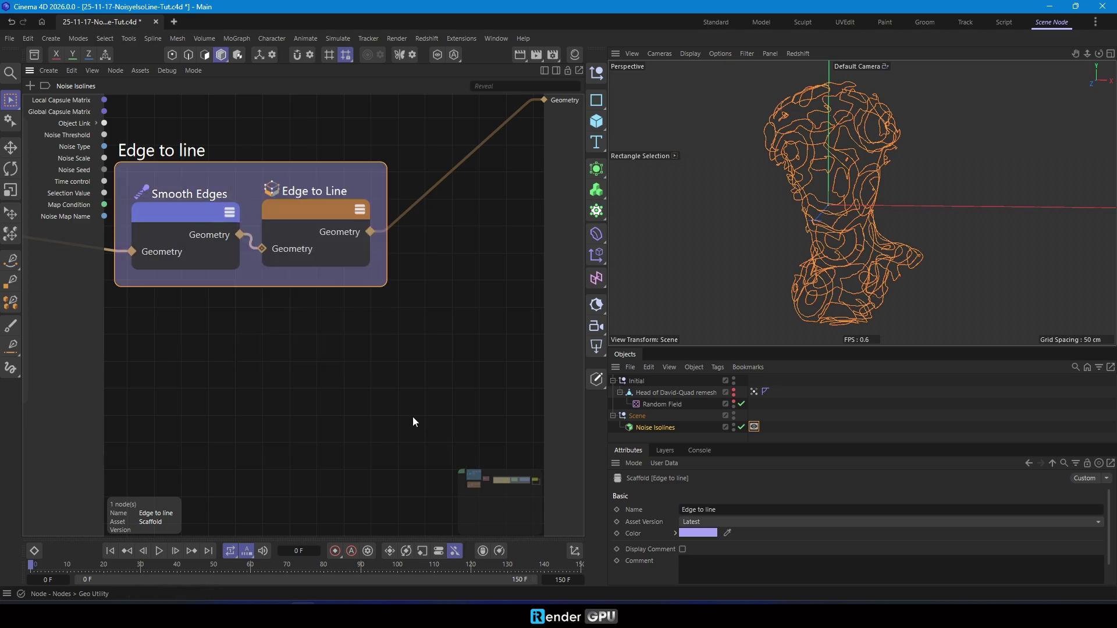
Switch to the Standard layout, select the Noise Isolines generator and preview its line animation through frame 13.
left_click(716, 22)
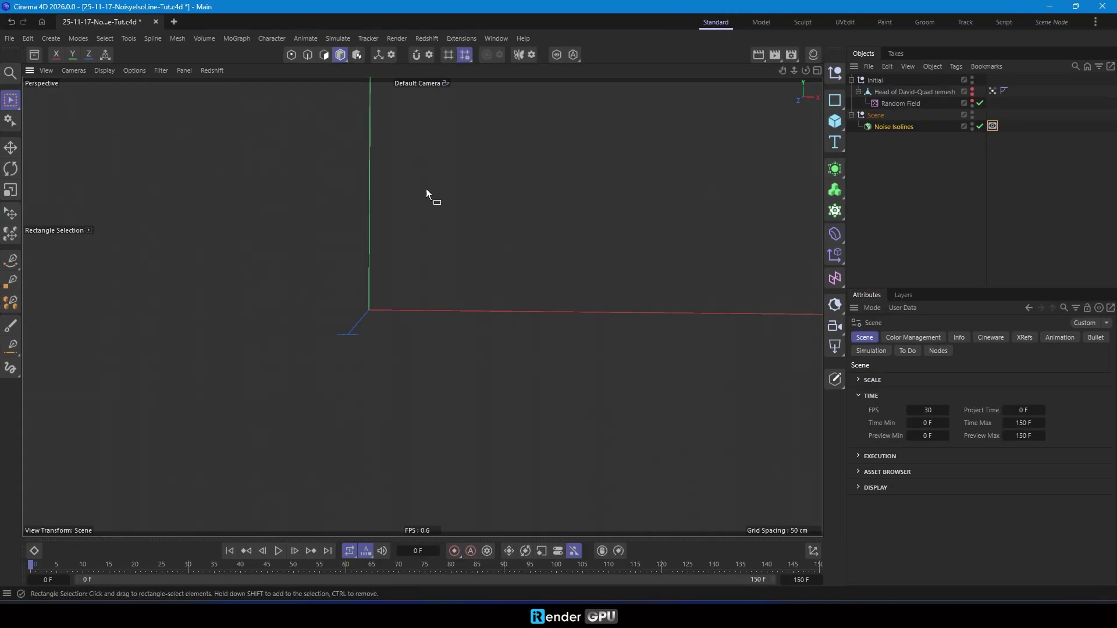
left_click(891, 128)
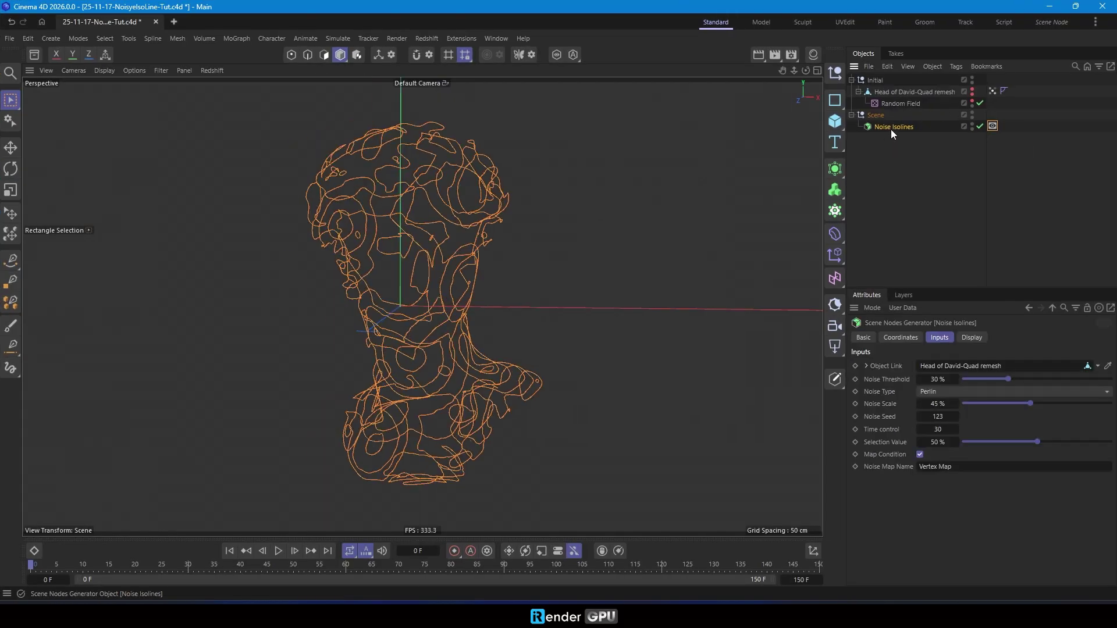
left_click(168, 69)
left_click(194, 177)
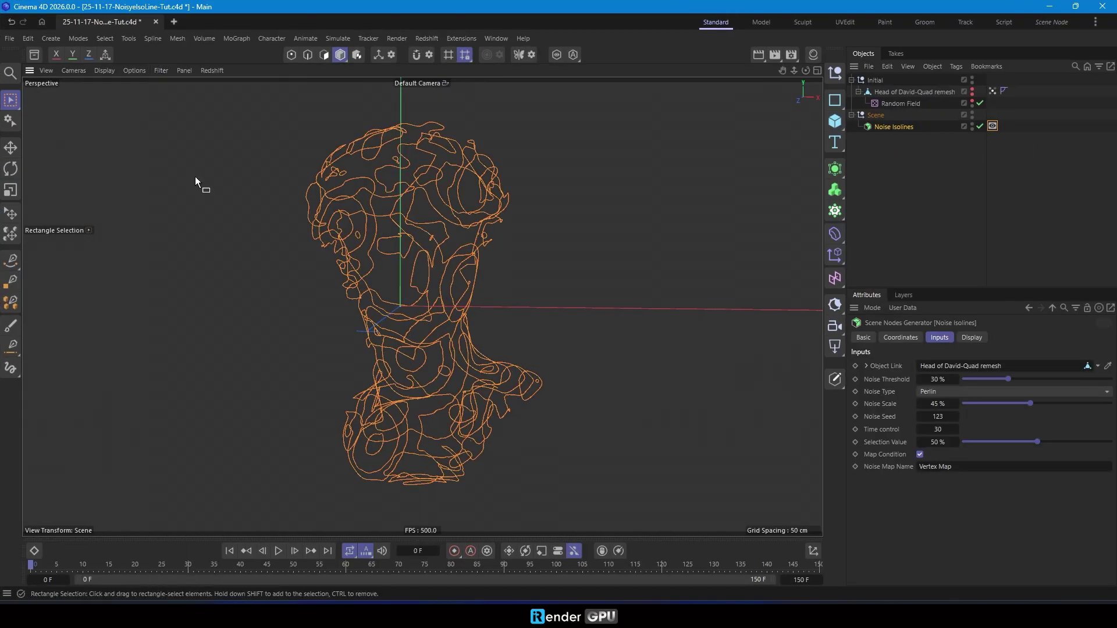
left_click(277, 551)
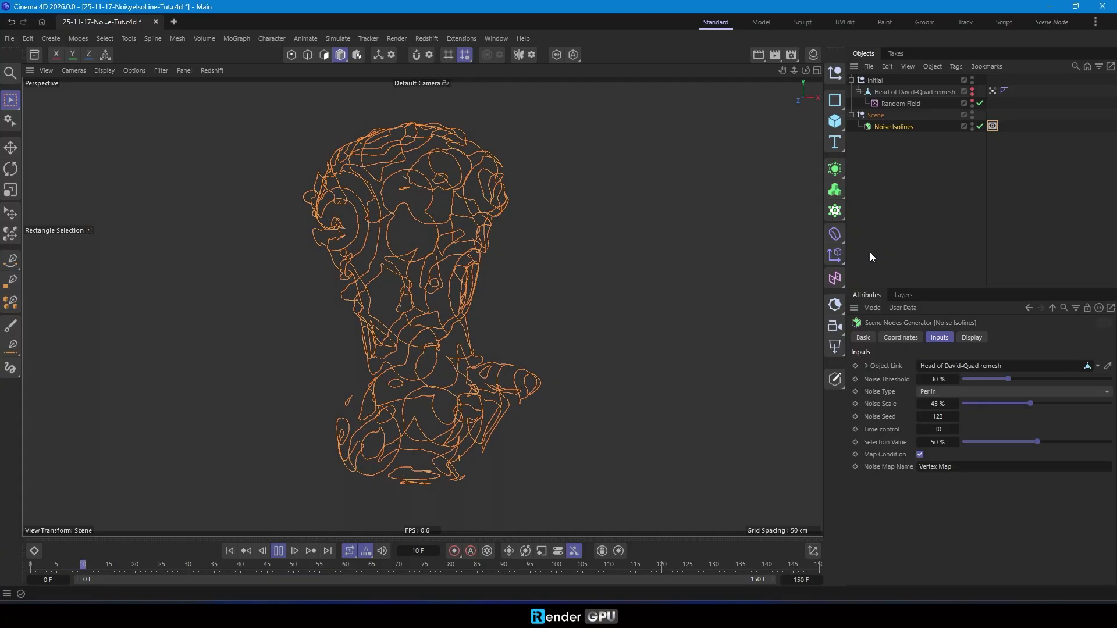
left_click(278, 551)
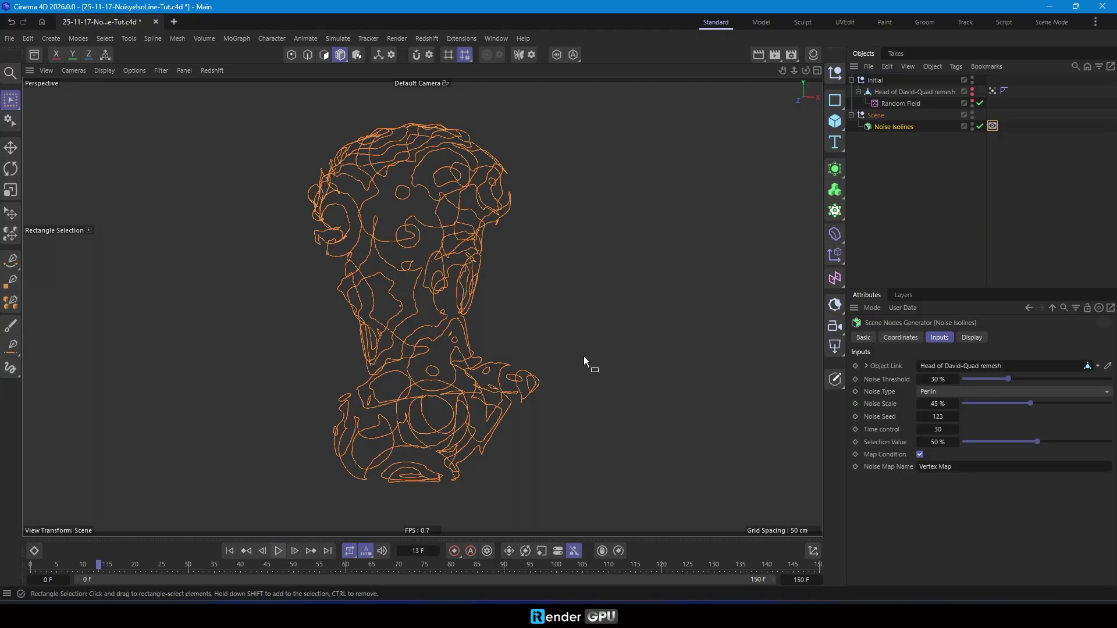
Make the Head of David-Quad remesh visible in the viewport, with a black display color and X-Ray enabled.
left_click(973, 90)
left_click(930, 92)
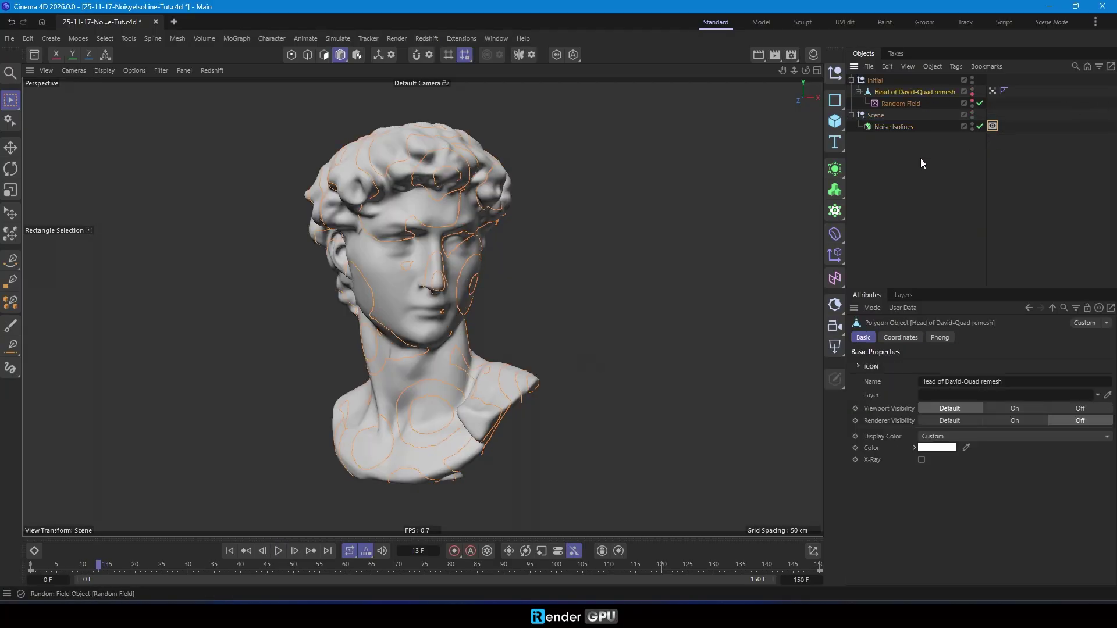
left_click(936, 447)
left_click(941, 582)
type("0")
key("Return")
left_click(1053, 462)
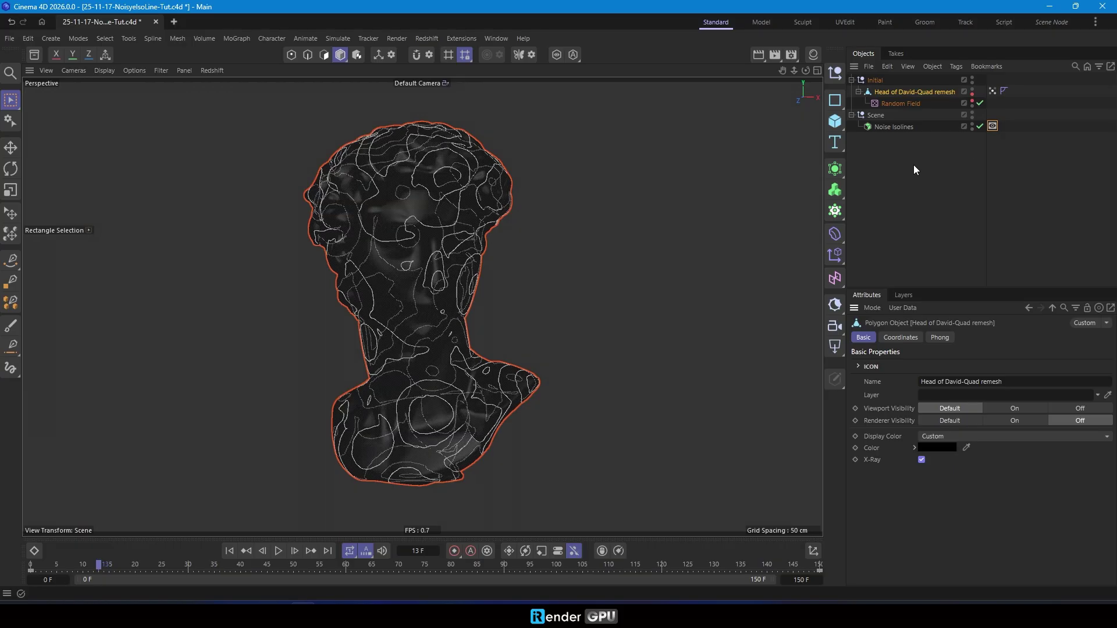
Select the Noise Isolines generator, preview the line animation over the dark head, and return to frame 0.
left_click(904, 126)
key("F8")
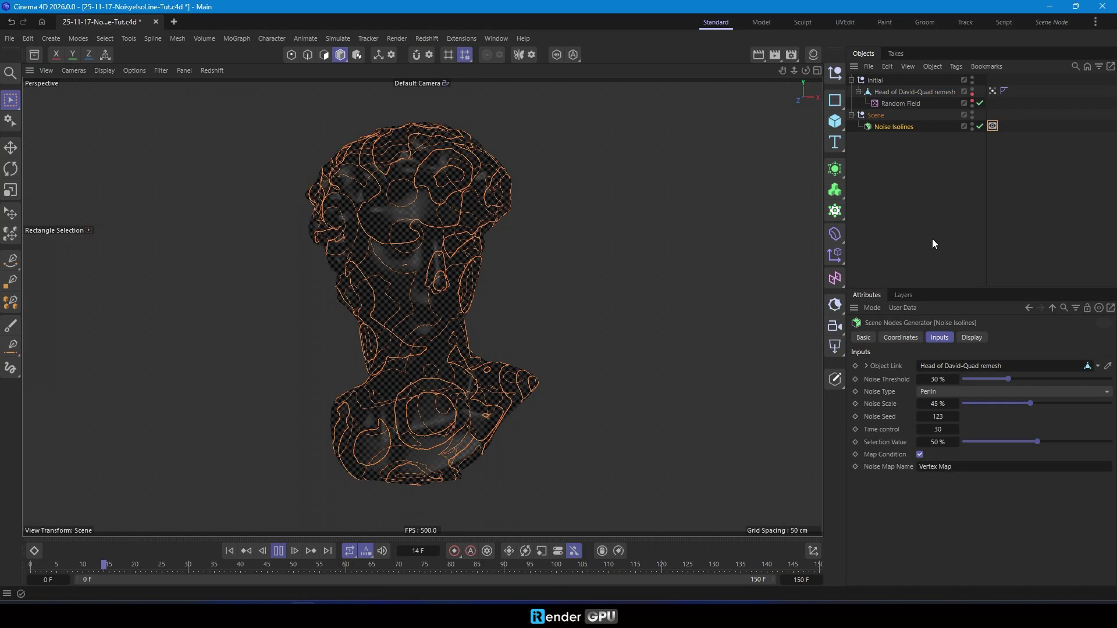
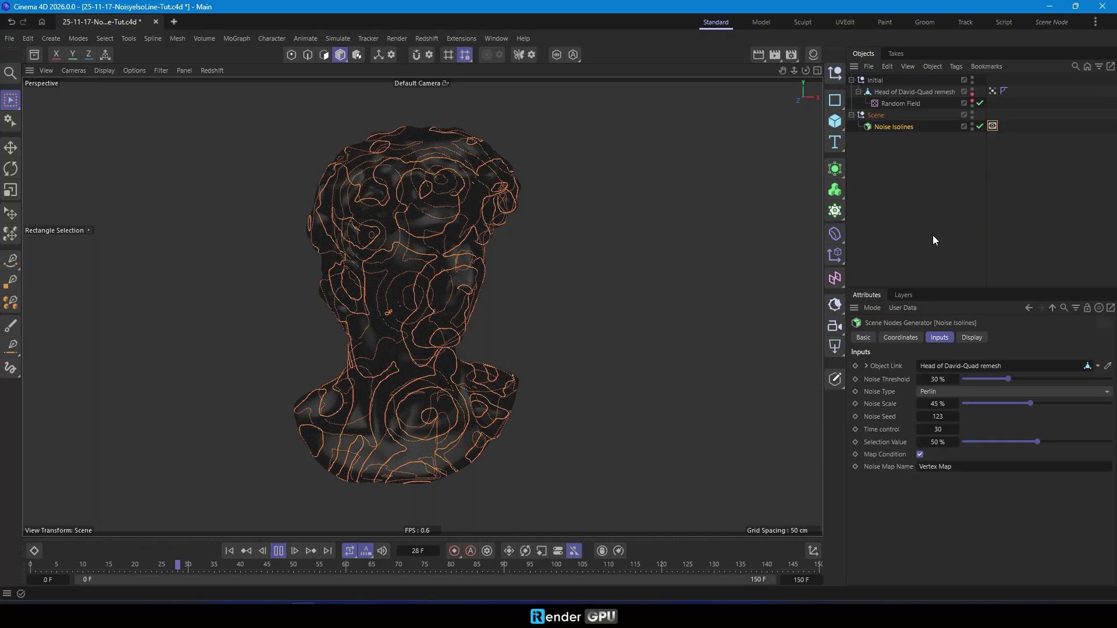
left_click(280, 551)
left_click(231, 550)
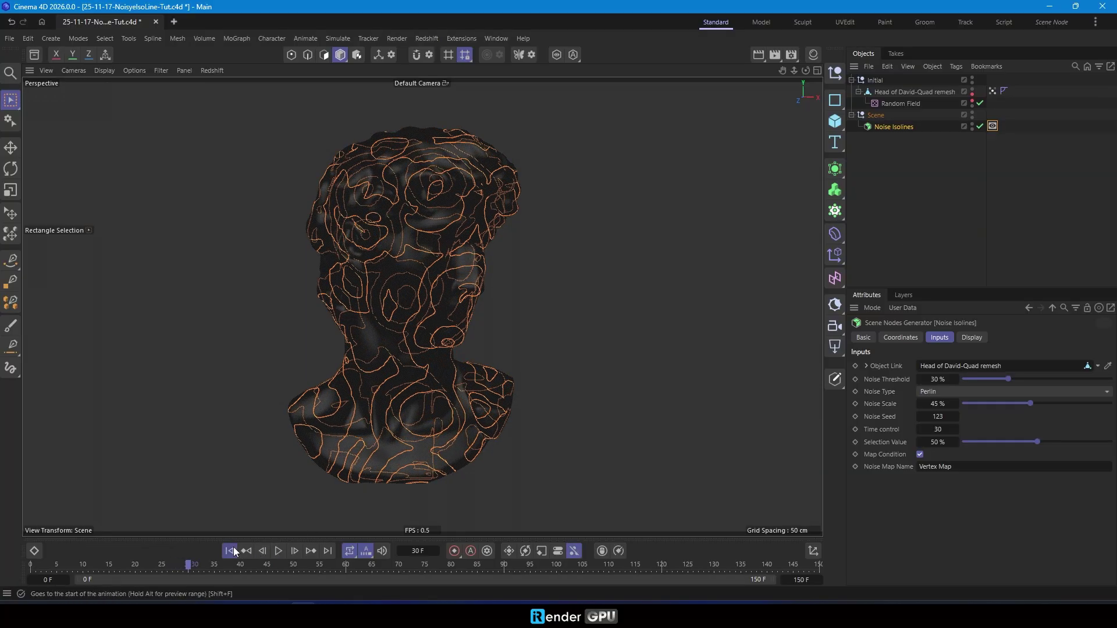
Set the Random Field's noise type to Box.
left_click(909, 105)
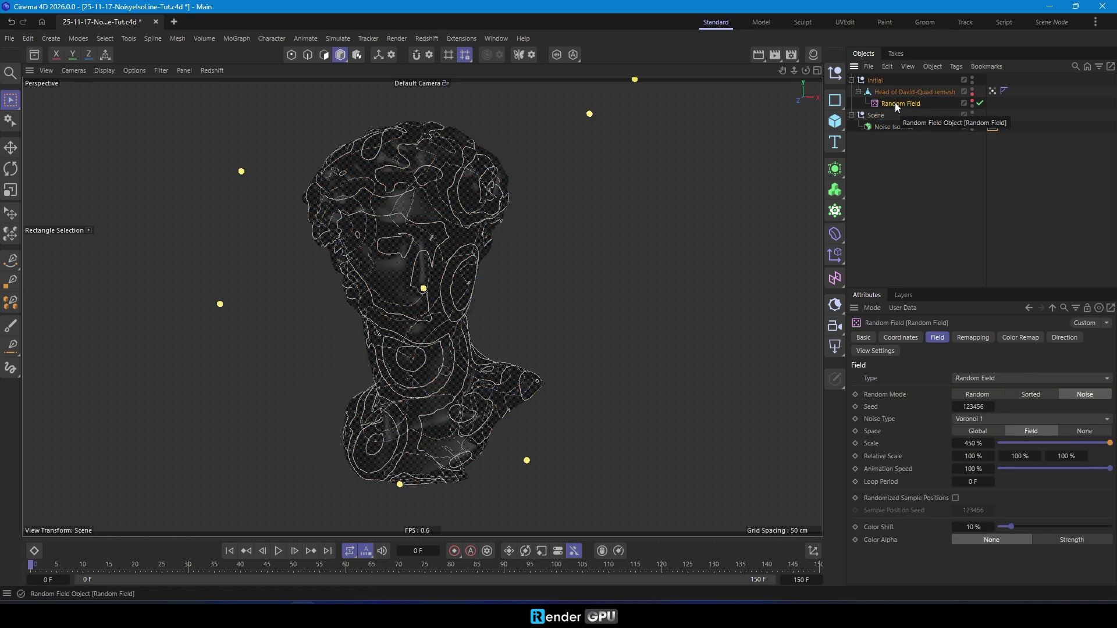
left_click(989, 419)
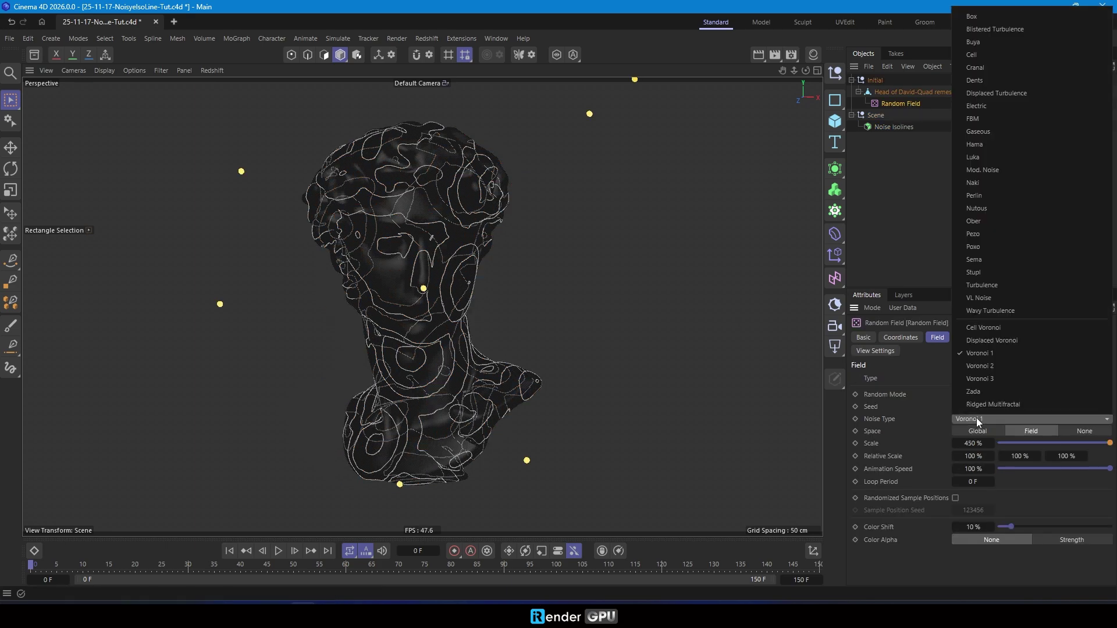
left_click(979, 19)
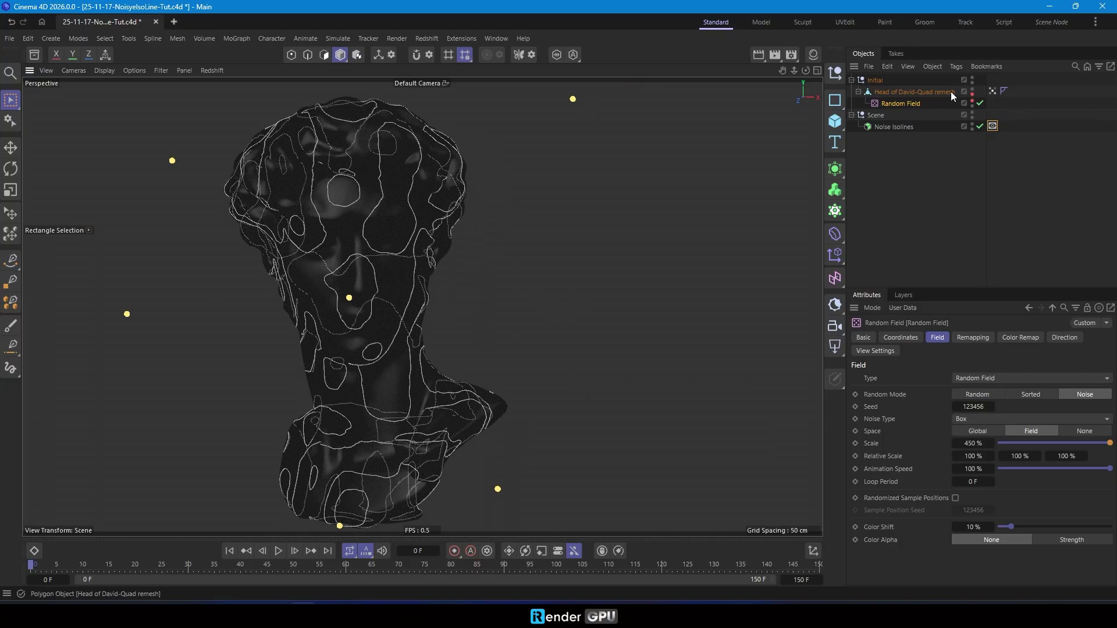
Disable X-Ray on the Head of David-Quad remesh and preview the Noise Isolines animation through frame 6.
left_click(951, 92)
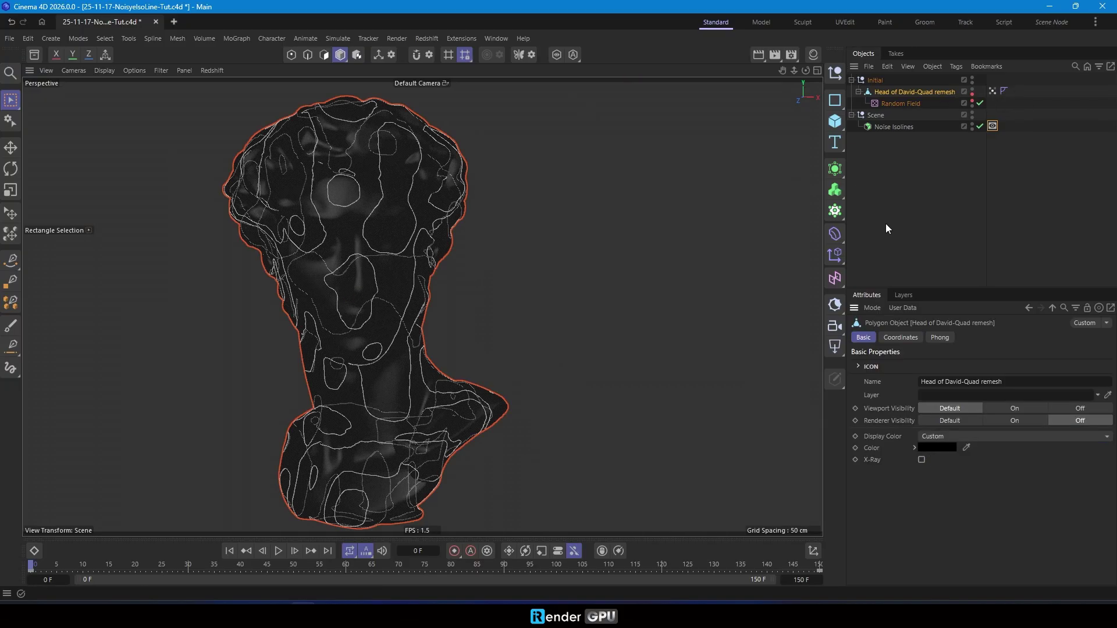
left_click(896, 127)
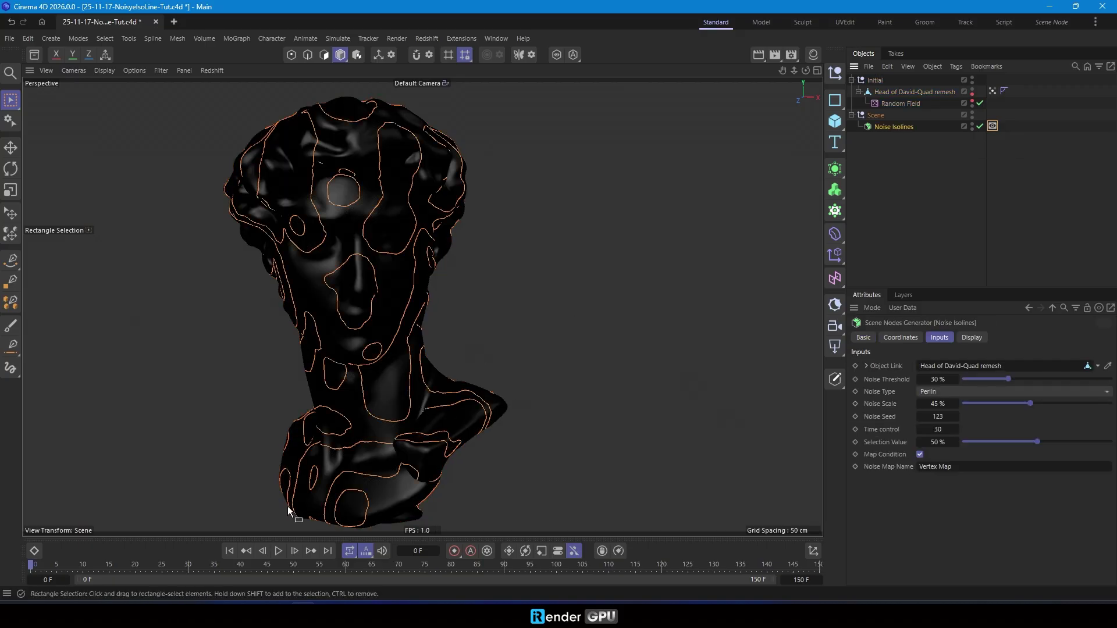
left_click(280, 550)
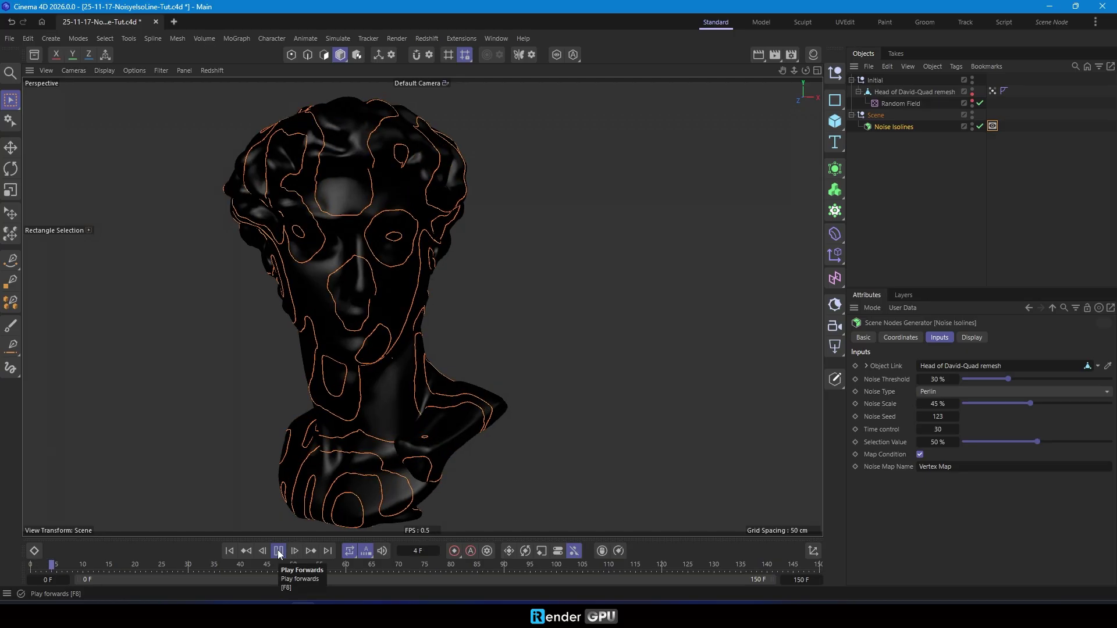
left_click(278, 552)
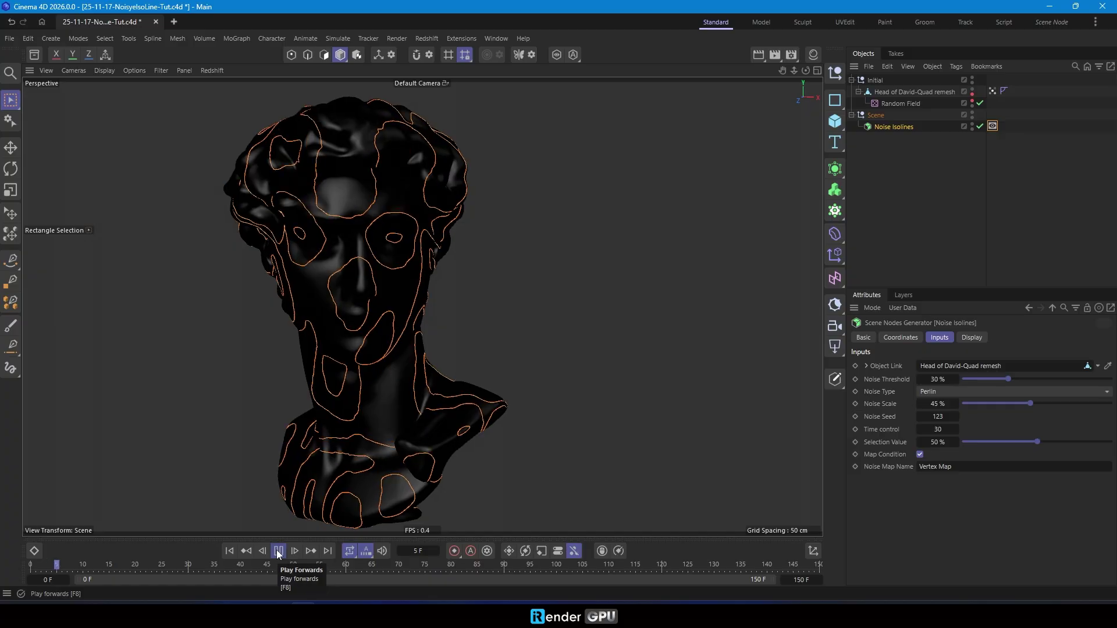
left_click_drag(306, 330, 442, 291, "alt")
Try the Random Field's noise type as VL Noise and as Perlin, checking the resulting isolines on the head.
left_click(900, 103)
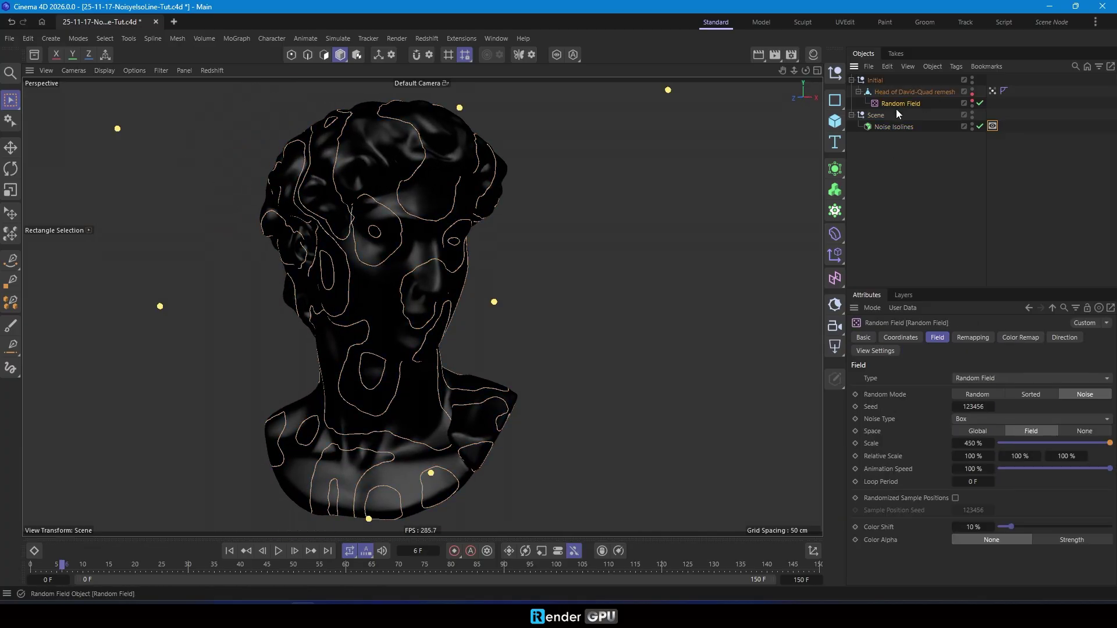
left_click(979, 420)
left_click(1027, 298)
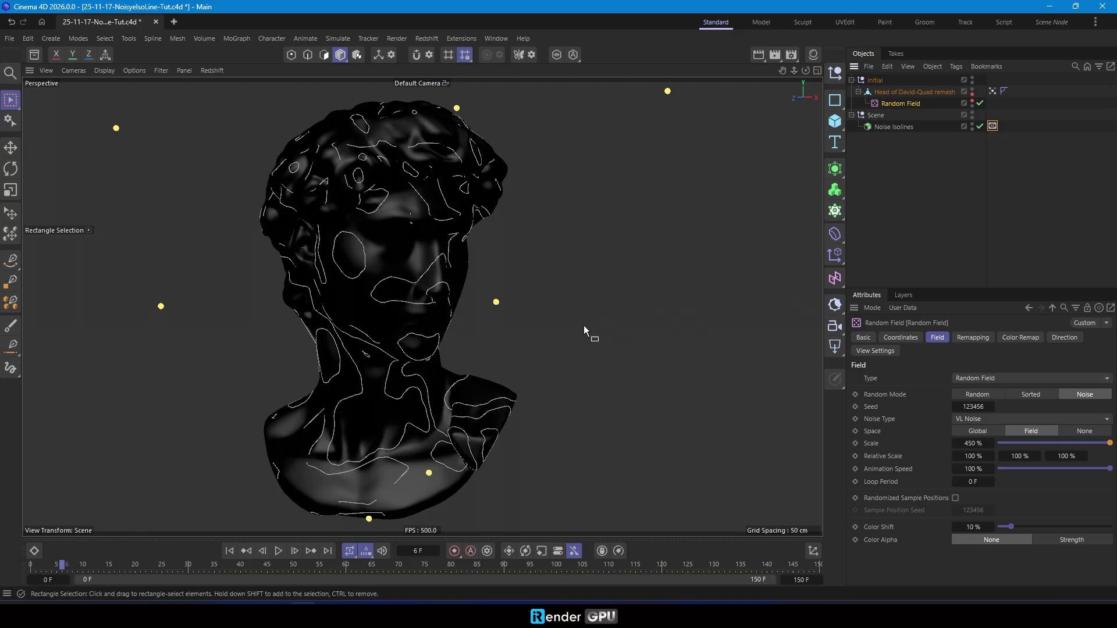
mouse_move(411, 368)
left_mouse_down("alt")
mouse_move(224, 375)
mouse_move(157, 346)
mouse_move(419, 360)
left_mouse_up("alt")
left_click(971, 418)
left_click(1010, 197)
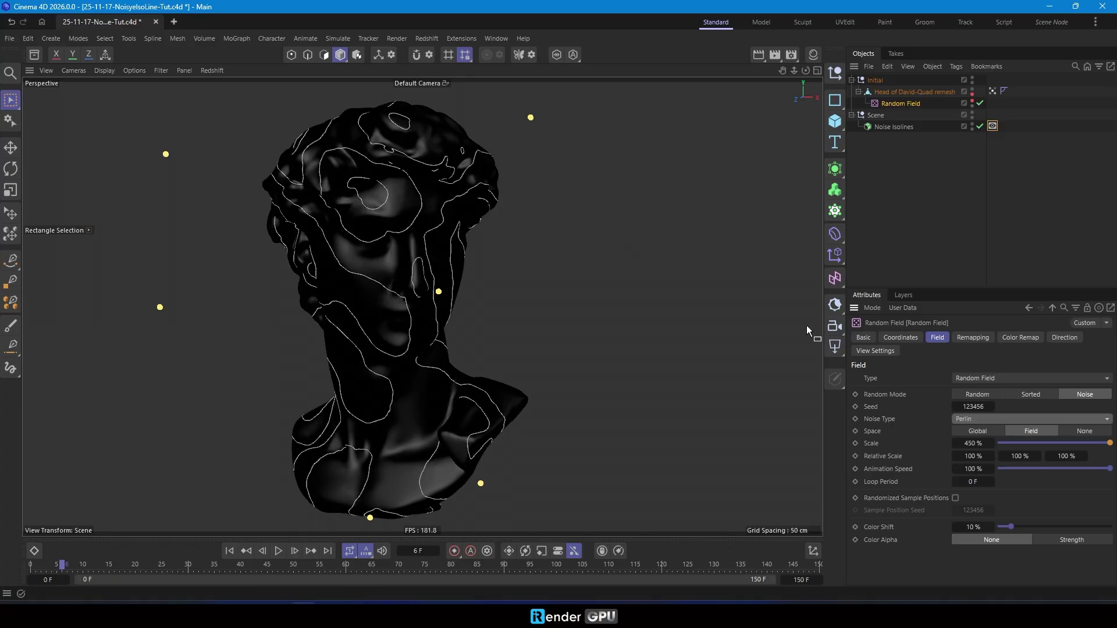
left_click(894, 126)
left_click_drag(381, 338, 302, 300, "alt")
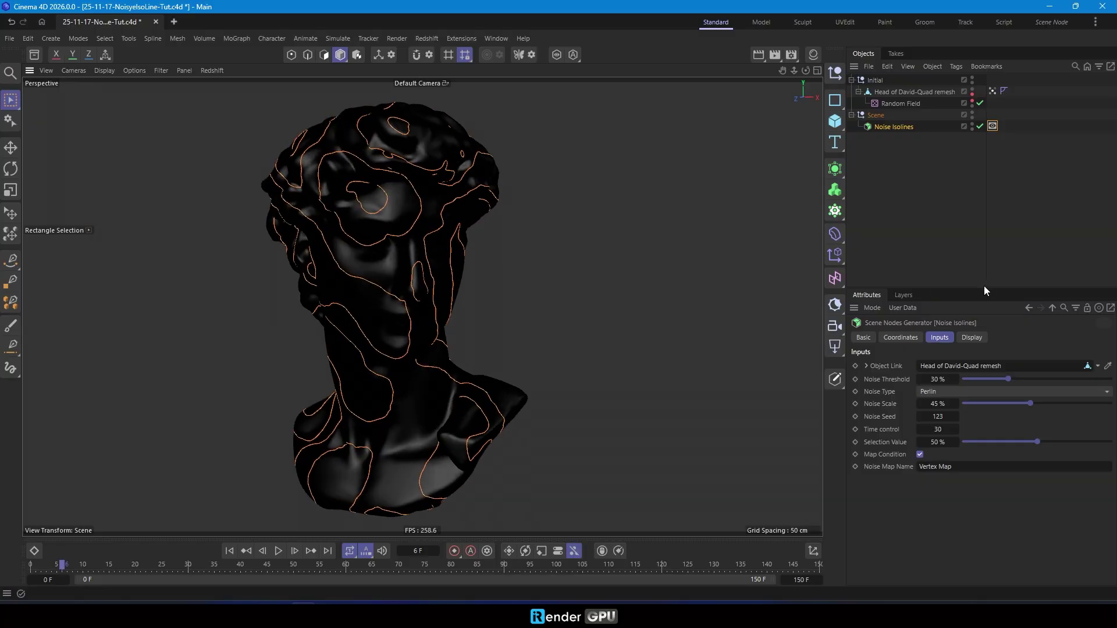
Set the Spline Range of the Random Field's remapping contour to 500% and inspect the isolines.
left_click(888, 101)
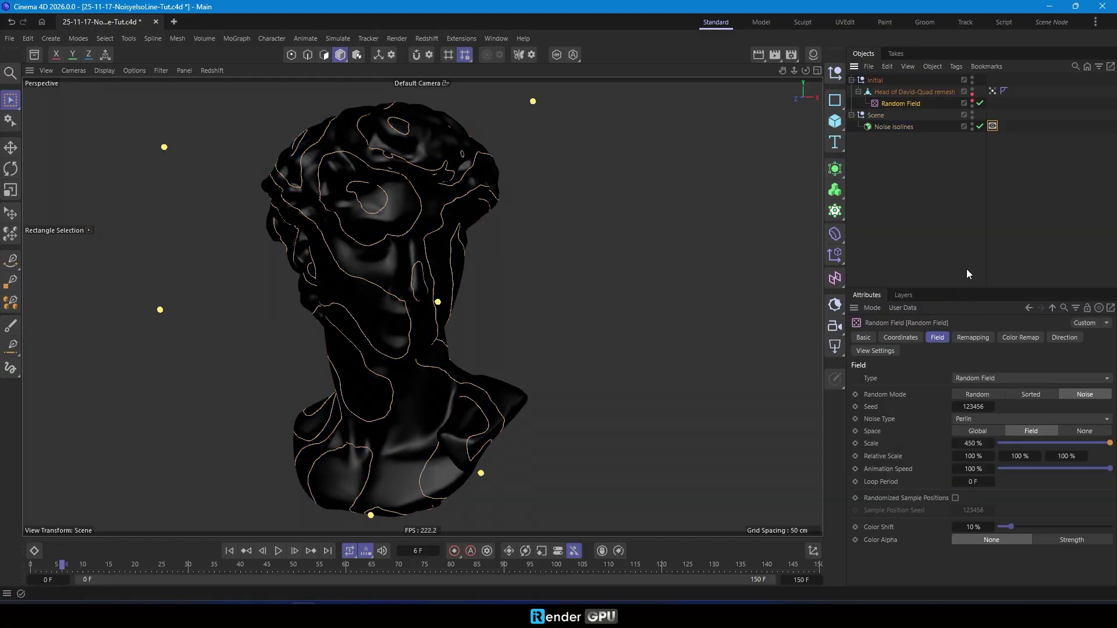
left_click_drag(966, 287, 1021, 153)
left_click(973, 262)
scroll(977, 407, "down", 2)
double_click(961, 562)
type("300")
key("BackSpace")
key("BackSpace")
key("BackSpace")
type("500")
key("Return")
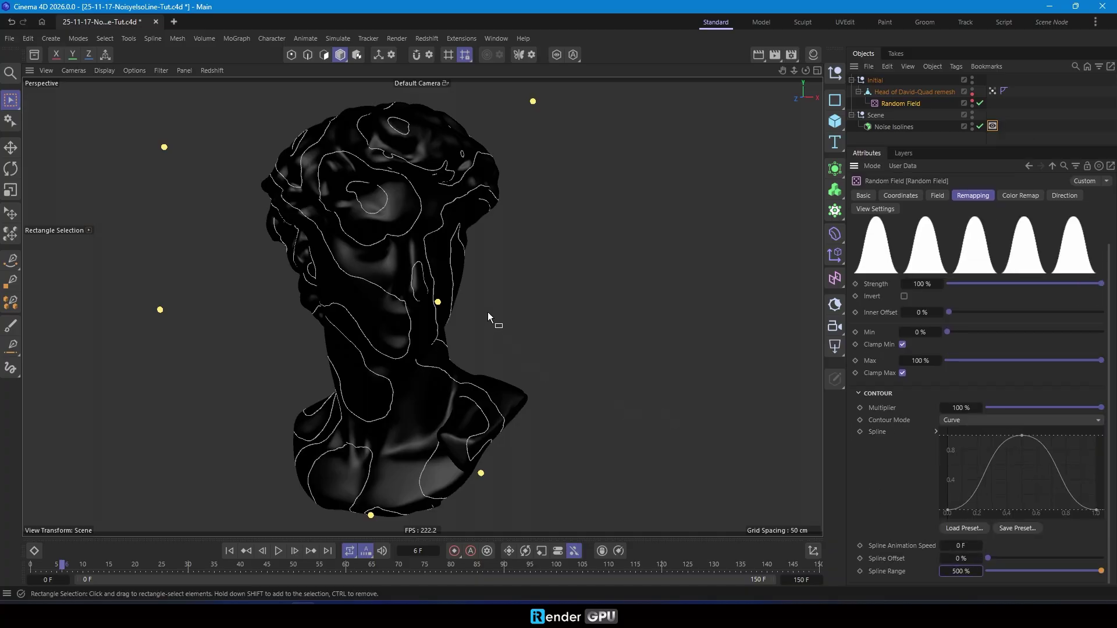
left_click(892, 127)
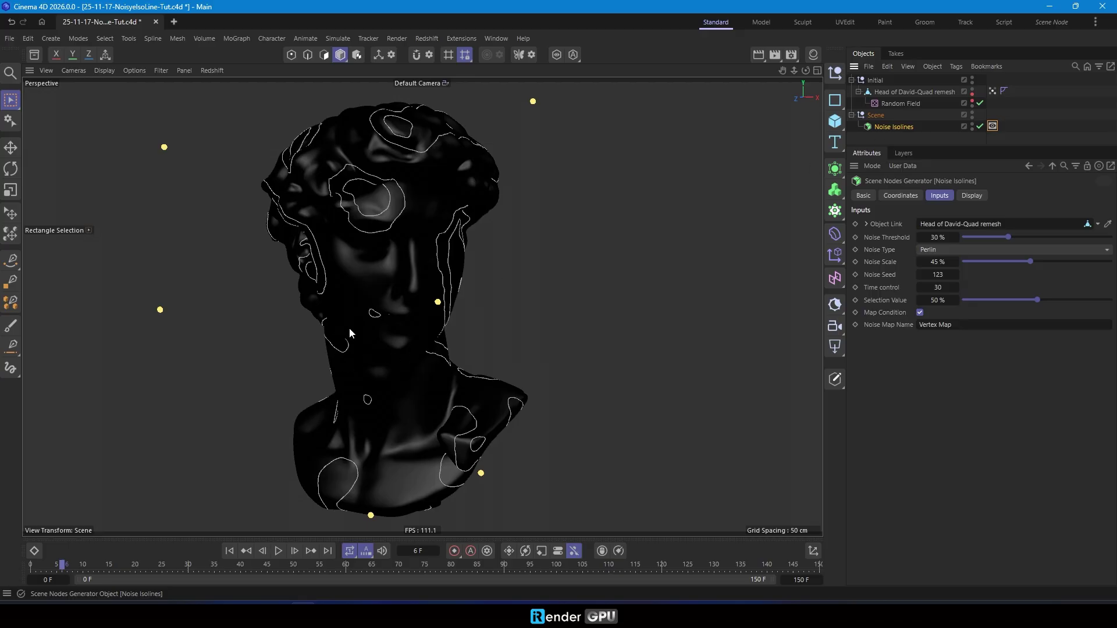
left_click_drag(374, 316, 404, 288, "alt")
Set the contour Spline Range of the Random Field to 400% and check the lines on the head.
left_click(910, 108)
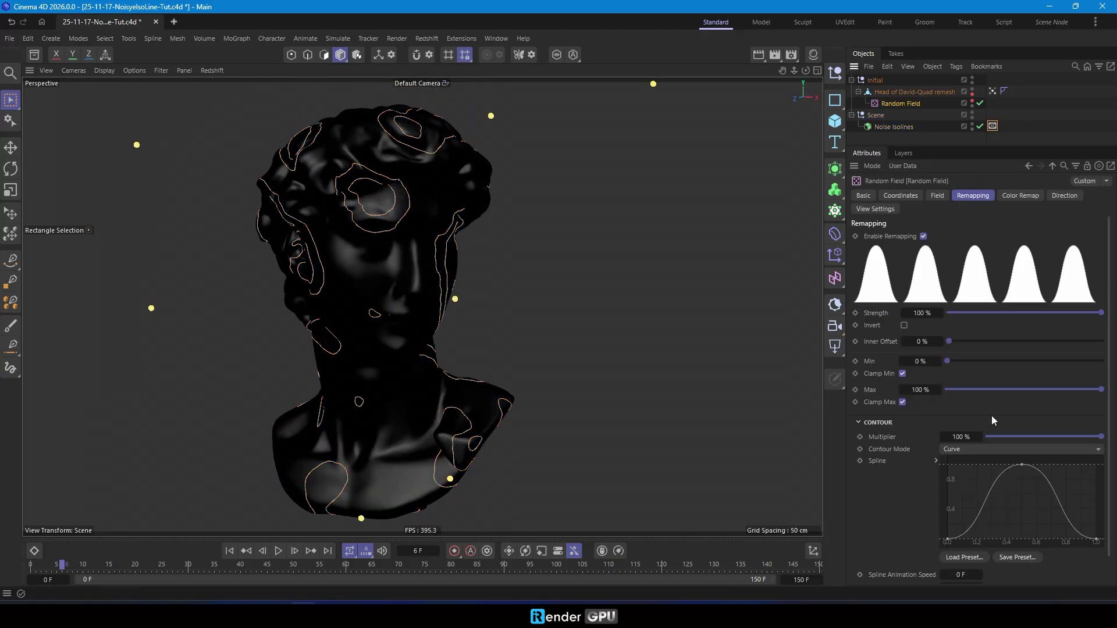
left_click(965, 573)
scroll(963, 572, "down", 1)
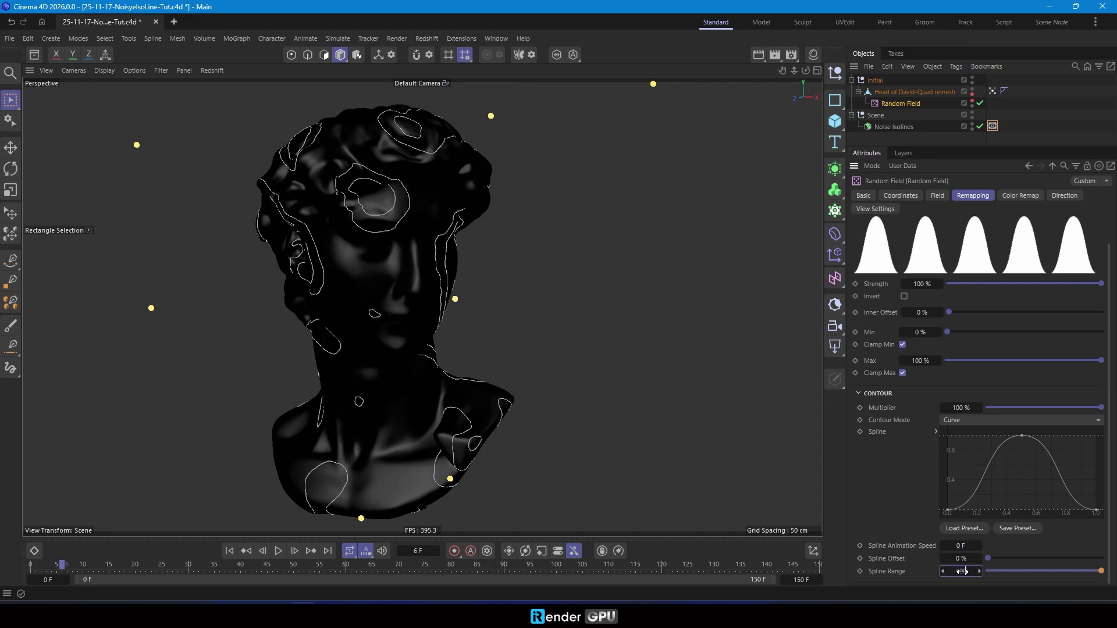
key("Return")
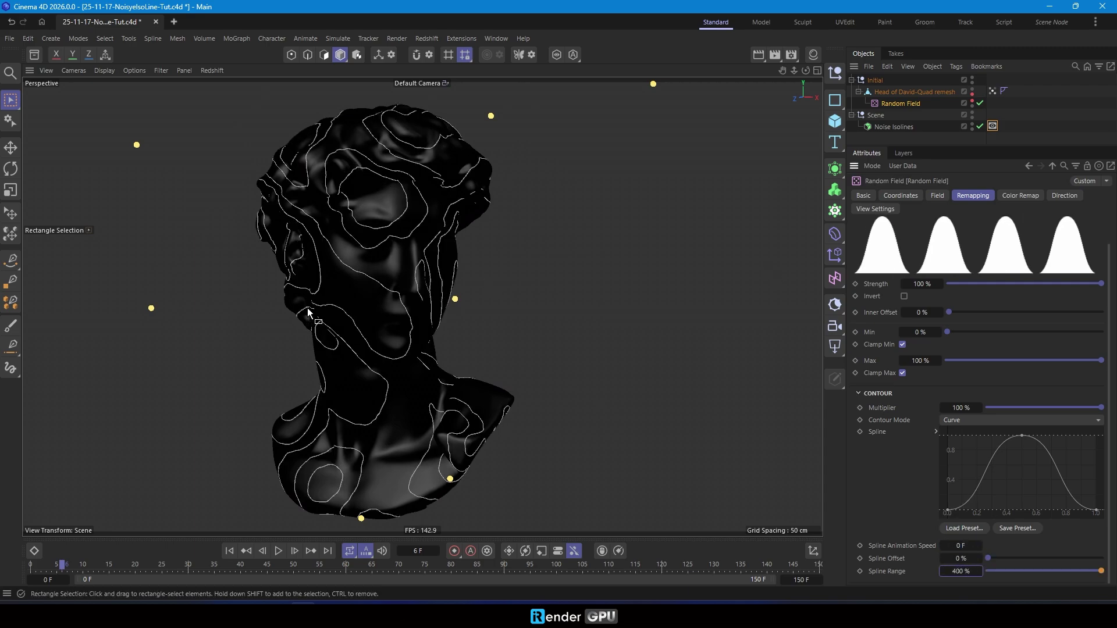
left_click_drag(396, 330, 352, 299, "alt")
Set the Random Field's seed to 123458 and inspect the new line pattern.
left_click(938, 196)
left_click(992, 265)
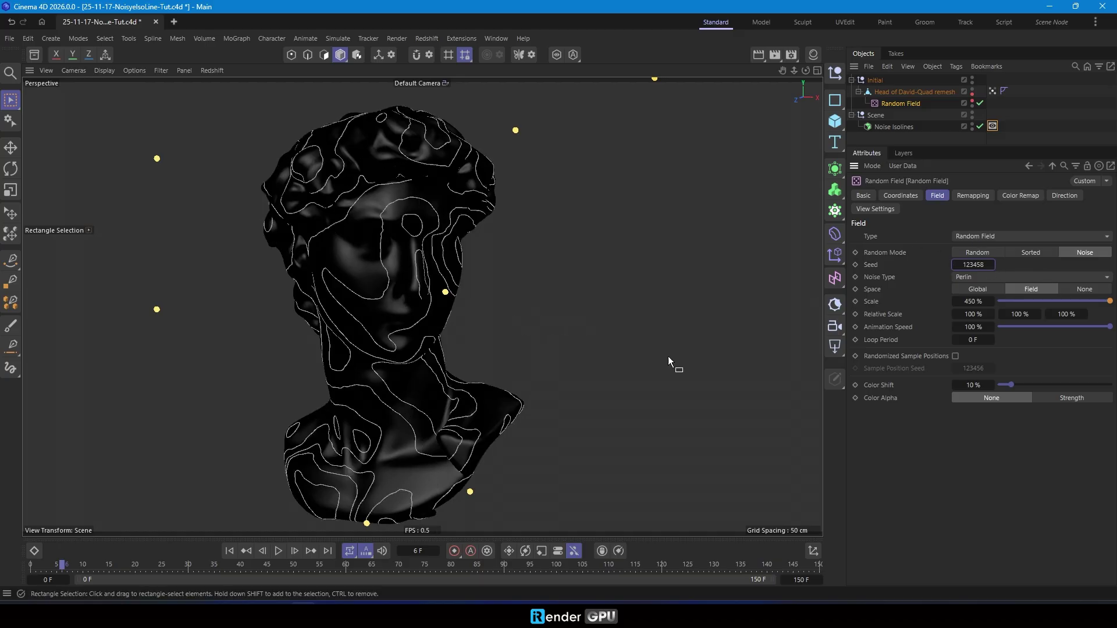
left_click_drag(306, 343, 407, 341, "alt")
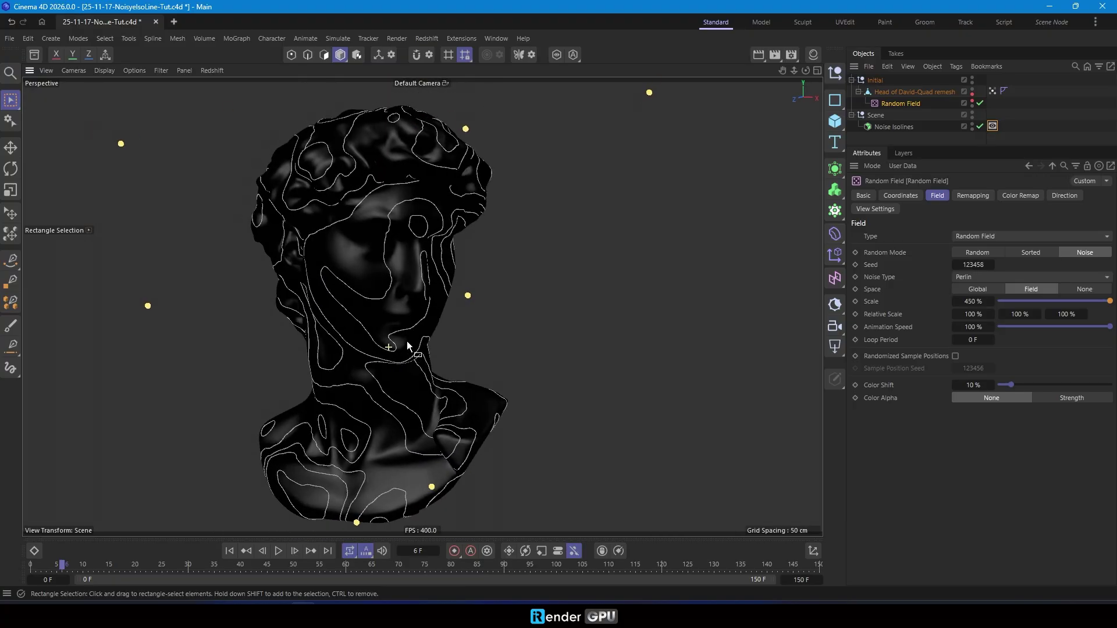
Try the Dents, Cell Voronoi and Voronoi 3 noise types on the Random Field to compare line patterns.
left_click(1003, 277)
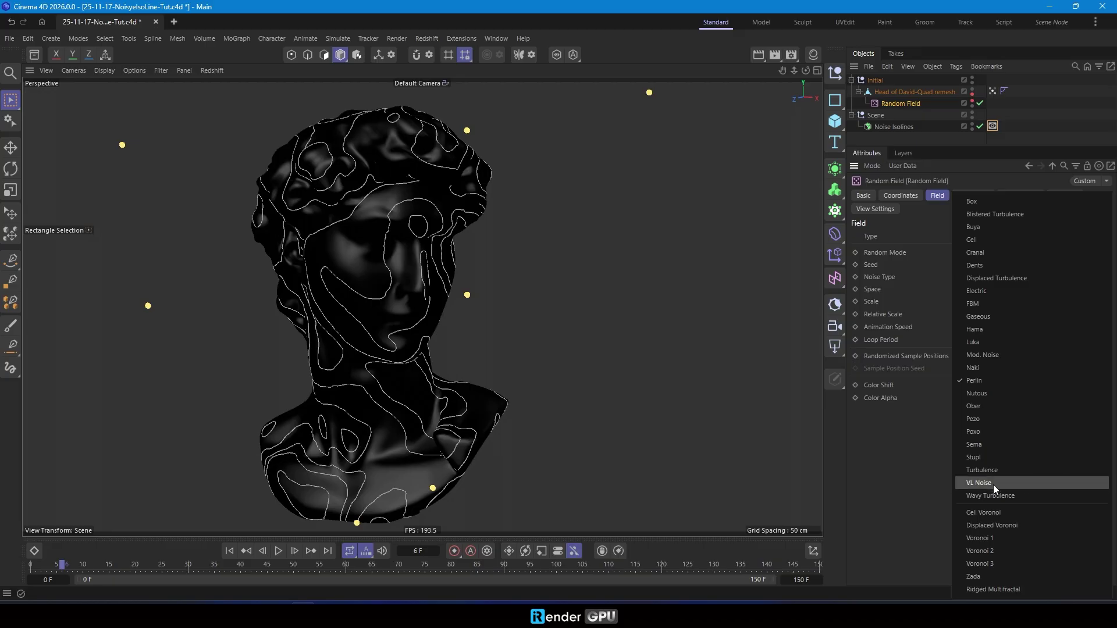
left_click(1000, 265)
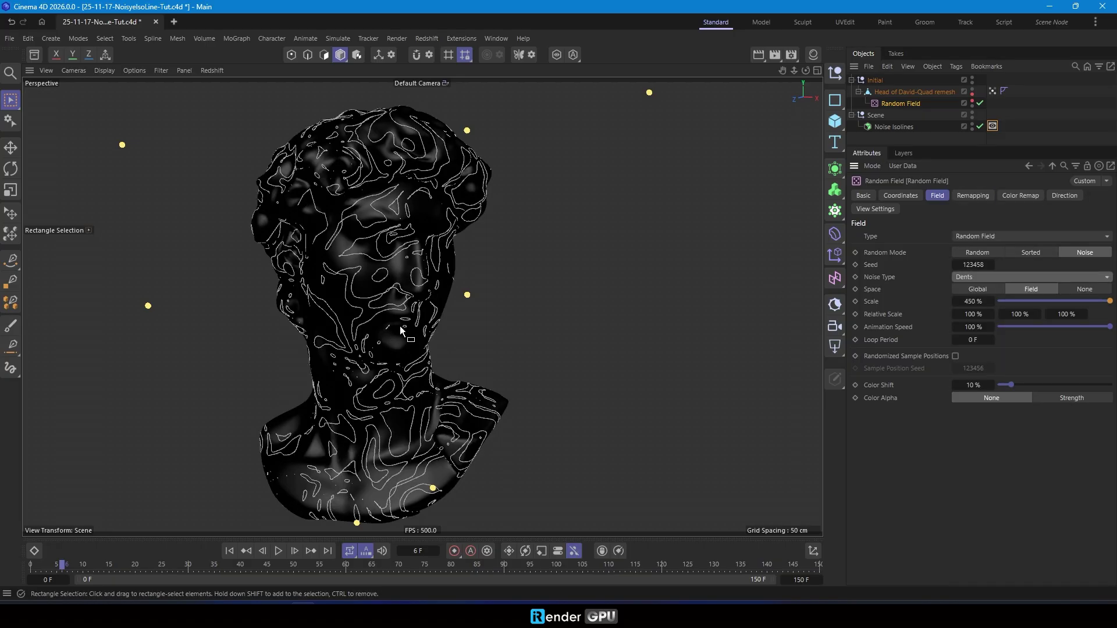
left_click(973, 277)
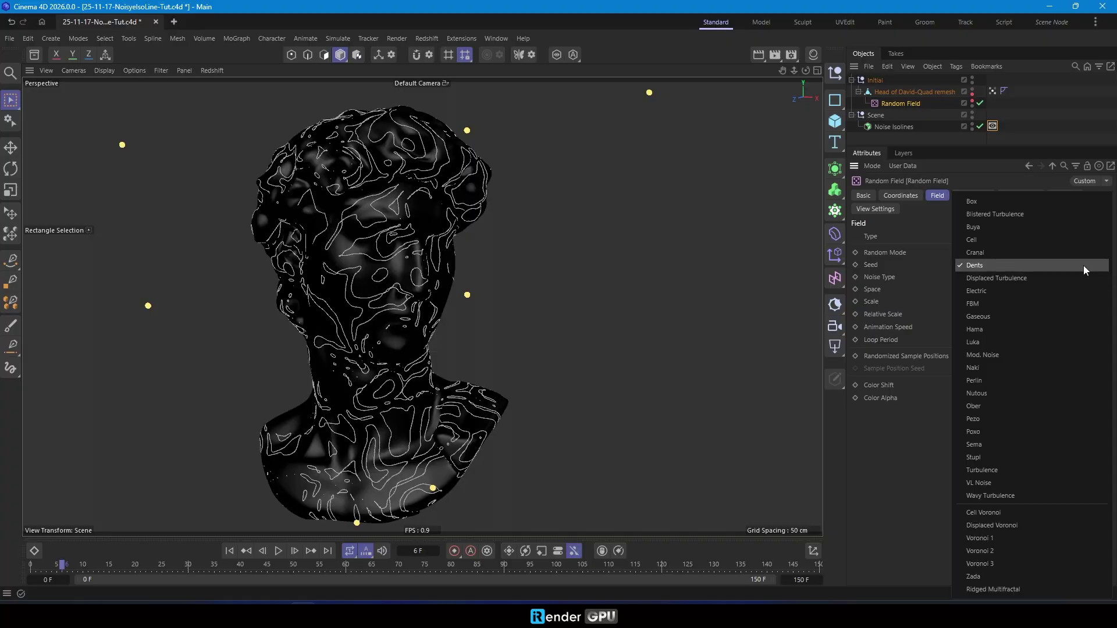
left_click(1035, 513)
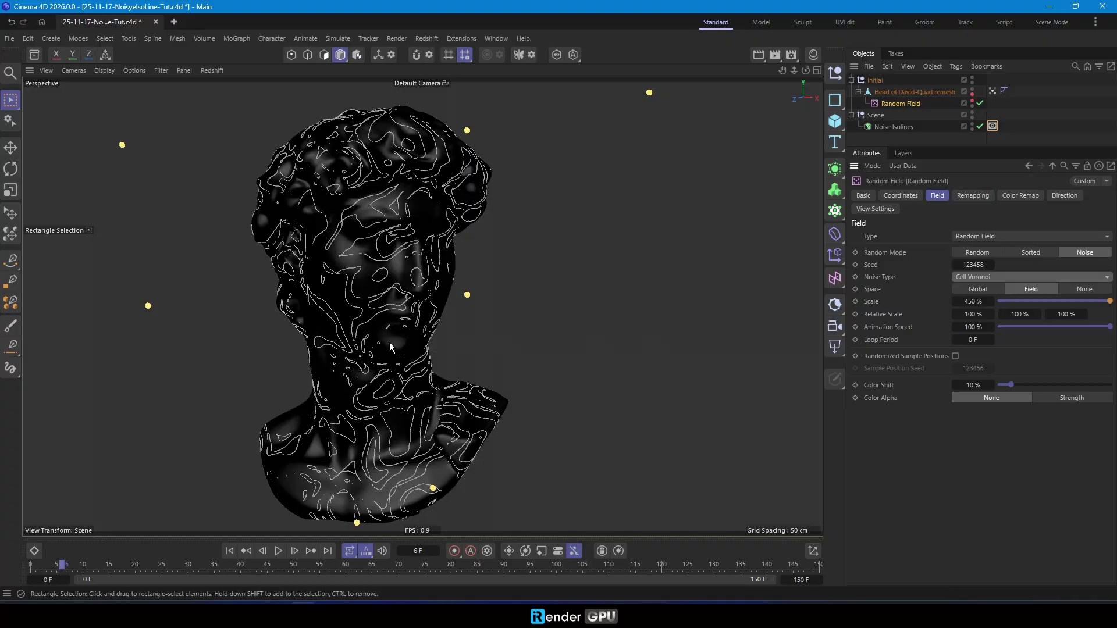
left_click(960, 278)
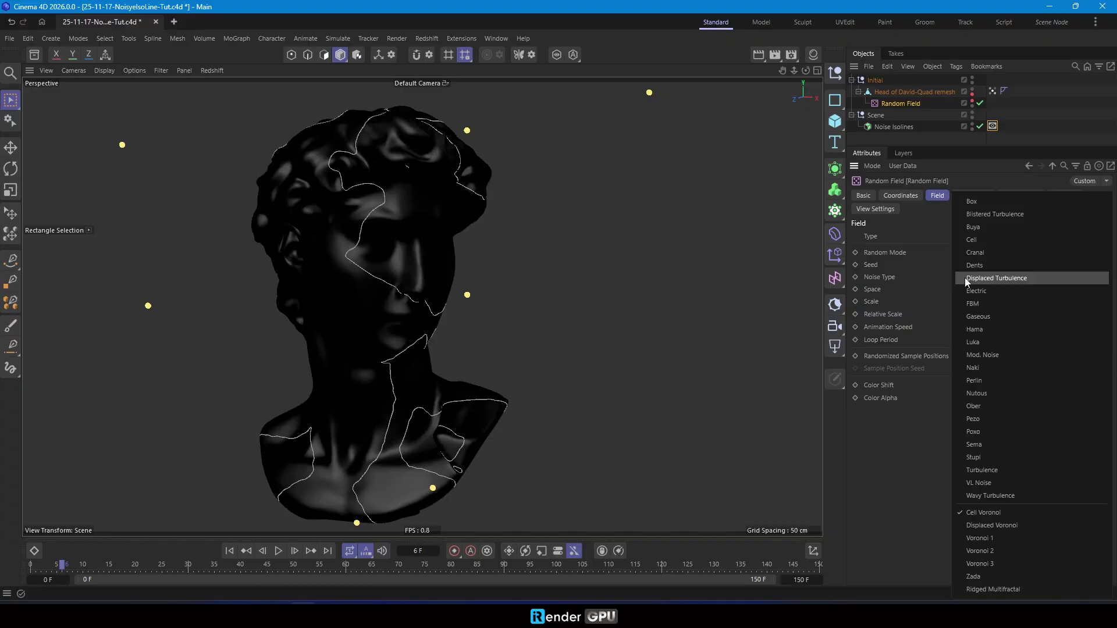
left_click(983, 563)
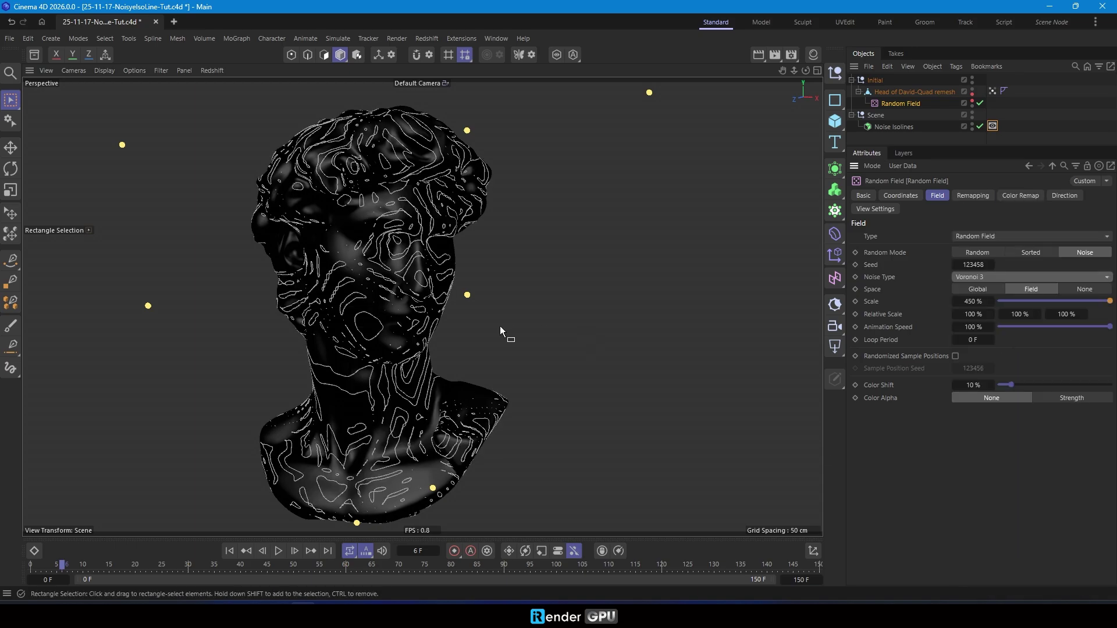
mouse_move(294, 301)
left_mouse_down("alt")
mouse_move(407, 317)
mouse_move(534, 301)
mouse_move(292, 302)
left_mouse_up("alt")
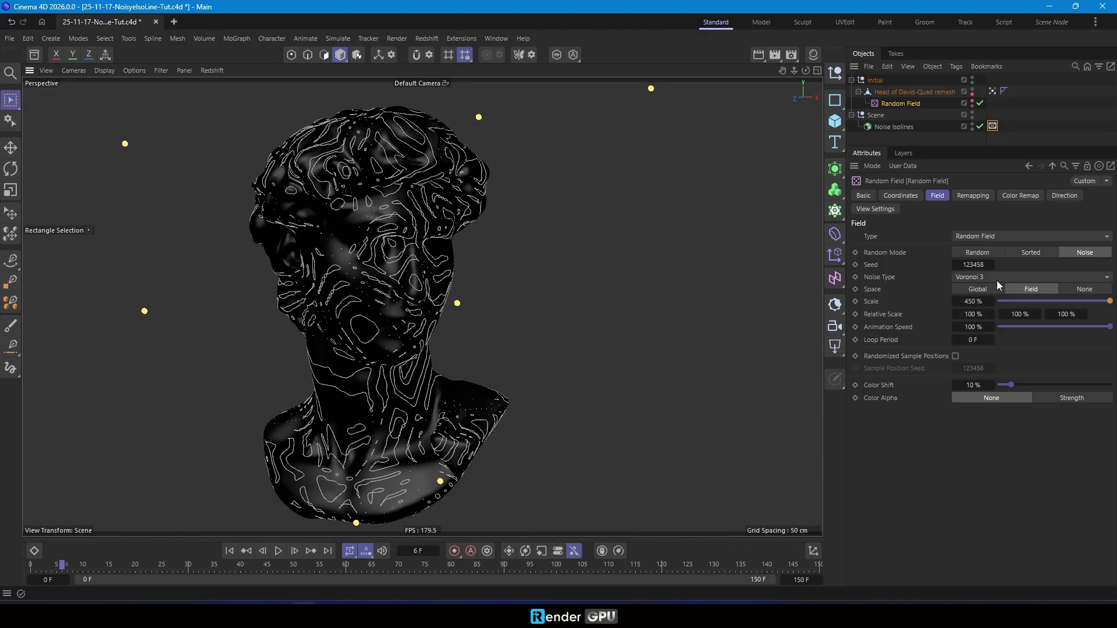
Set the Random Field's noise type to Voronoi 1 and review the Noise Isolines result on the head.
left_click(996, 278)
left_click(992, 539)
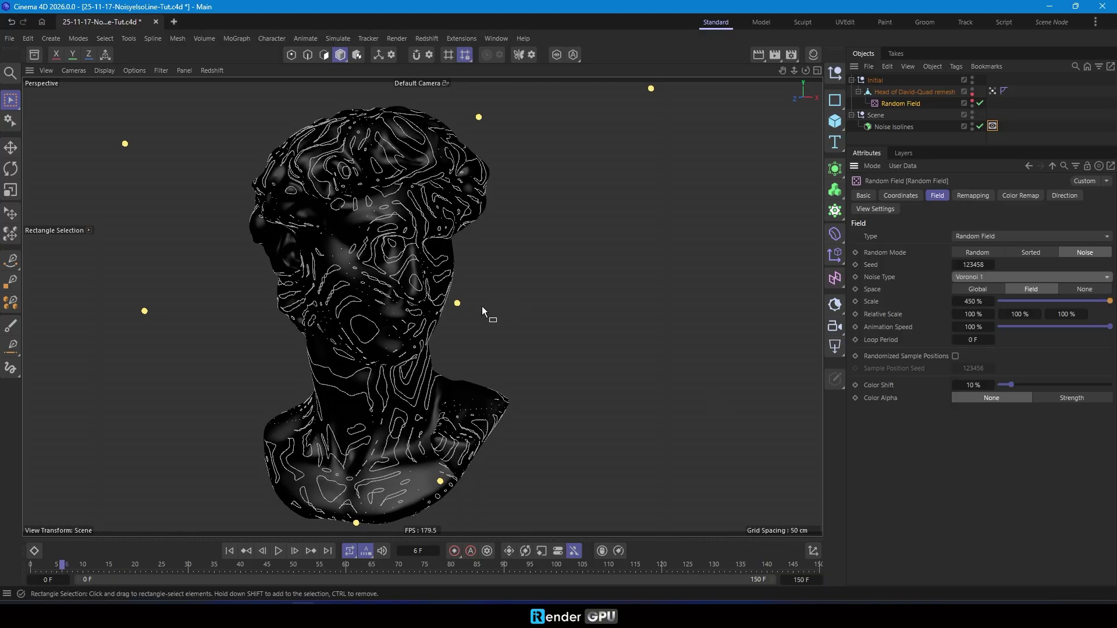
left_click_drag(386, 291, 460, 341, "alt")
left_click(894, 127)
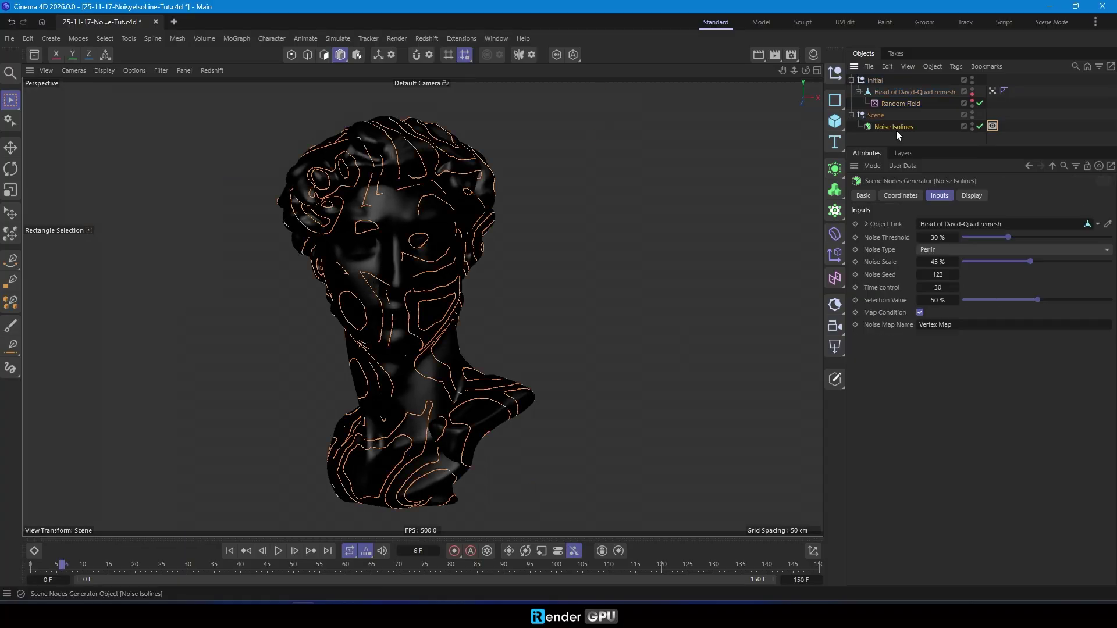
Set the Random Field's contour Spline Range to 300% and return to its field settings.
left_click(920, 103)
left_click(971, 196)
scroll(967, 566, "down", 2)
left_click(960, 562)
type("300")
key("Return")
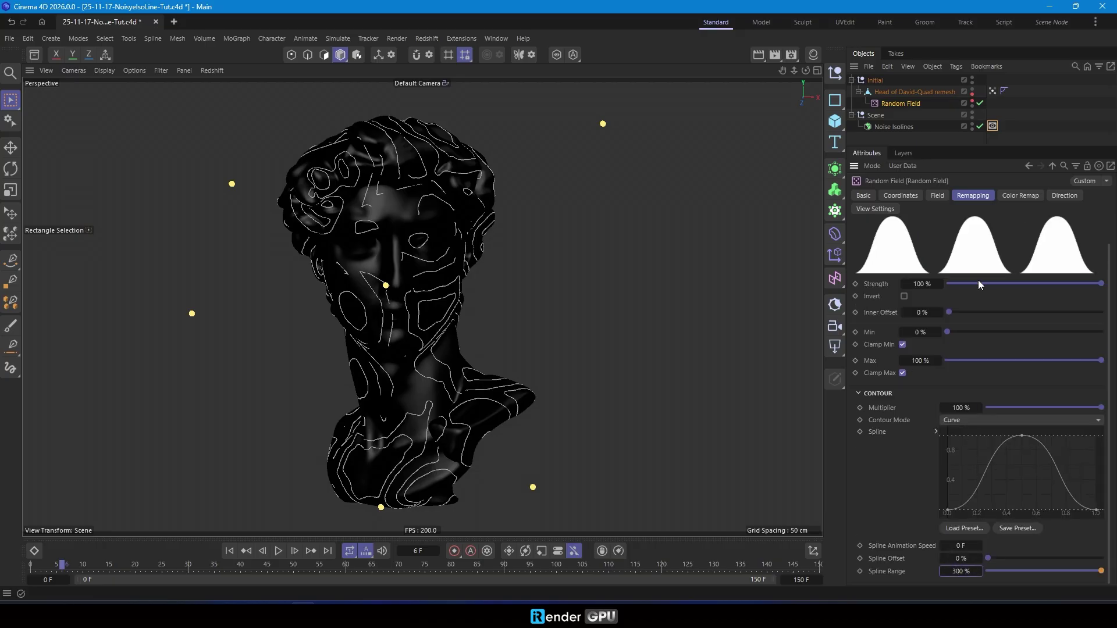
left_click(937, 195)
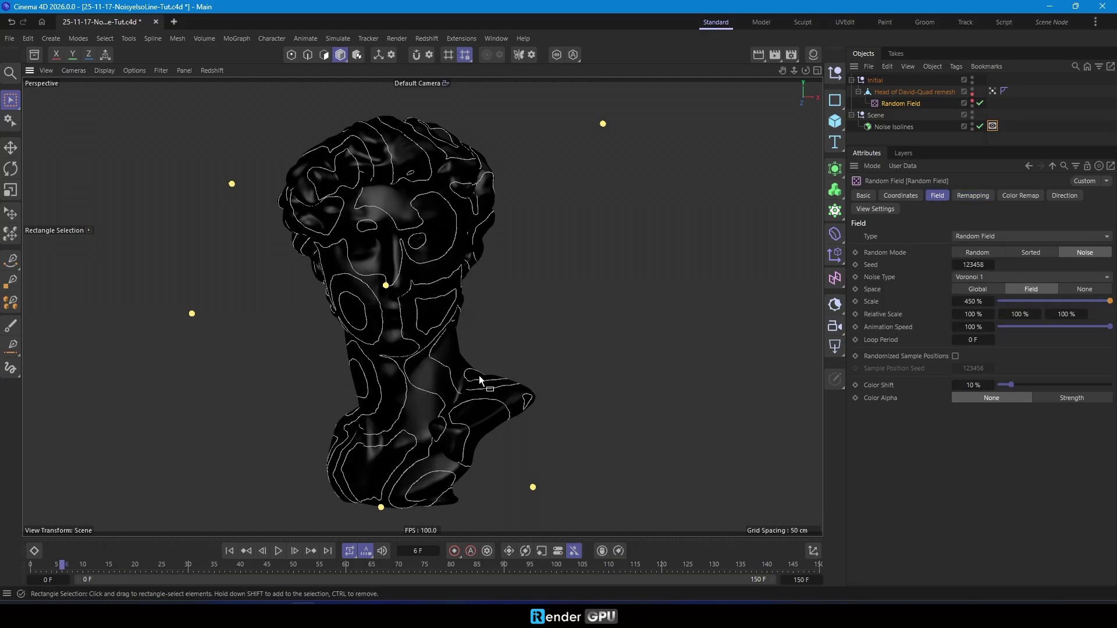
Bake the Noise Isolines generator as Alembic starting from frame 0 and disable the original generator.
left_click(441, 382)
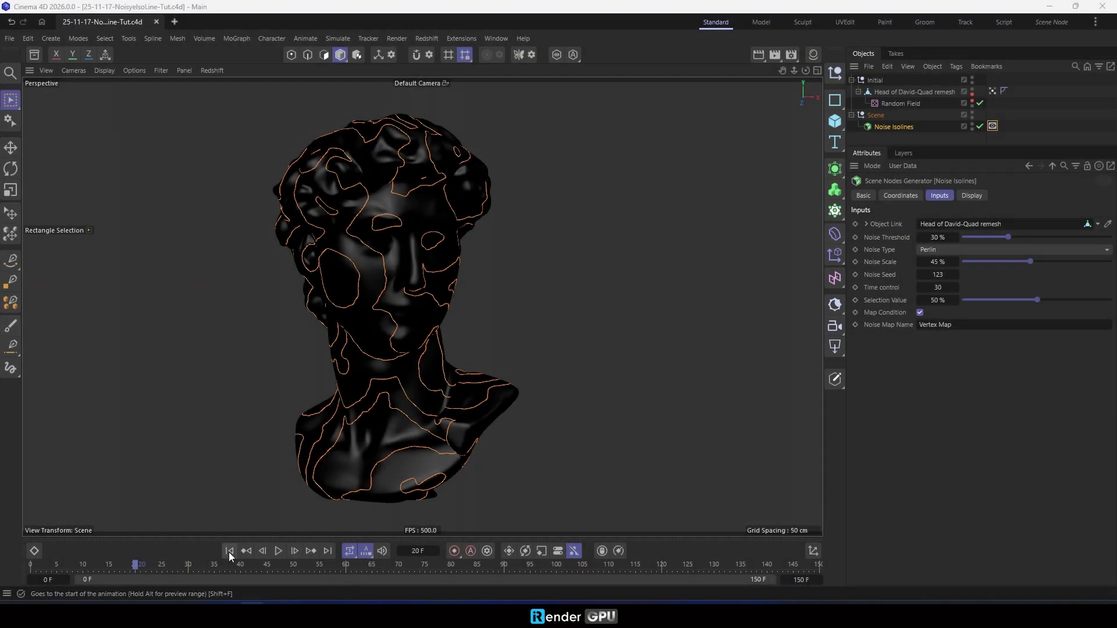
left_click(228, 552)
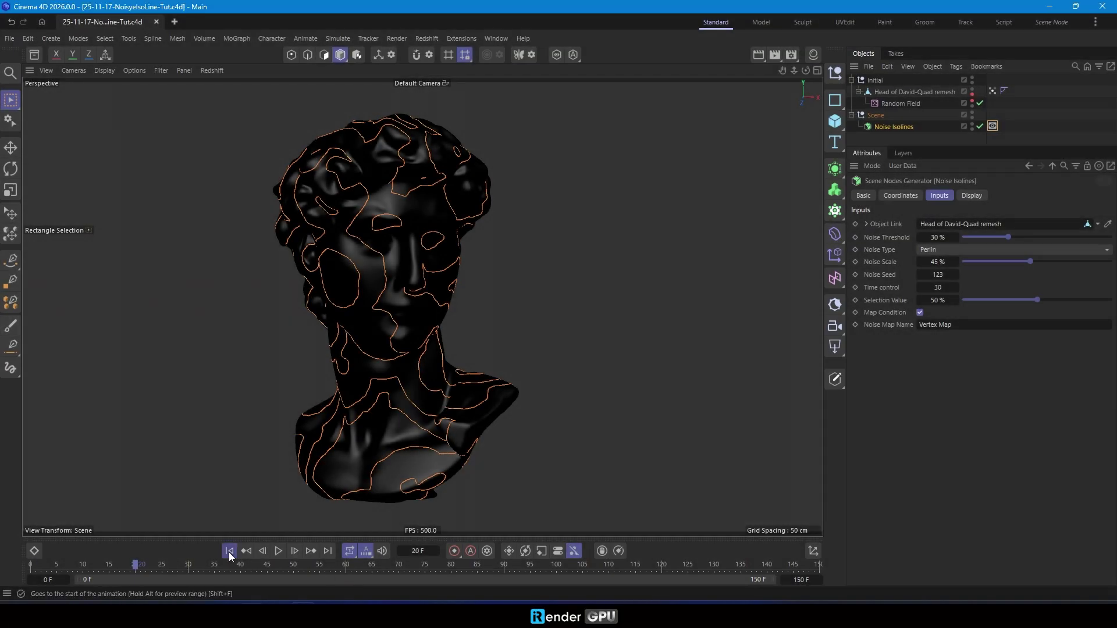
right_click(906, 127)
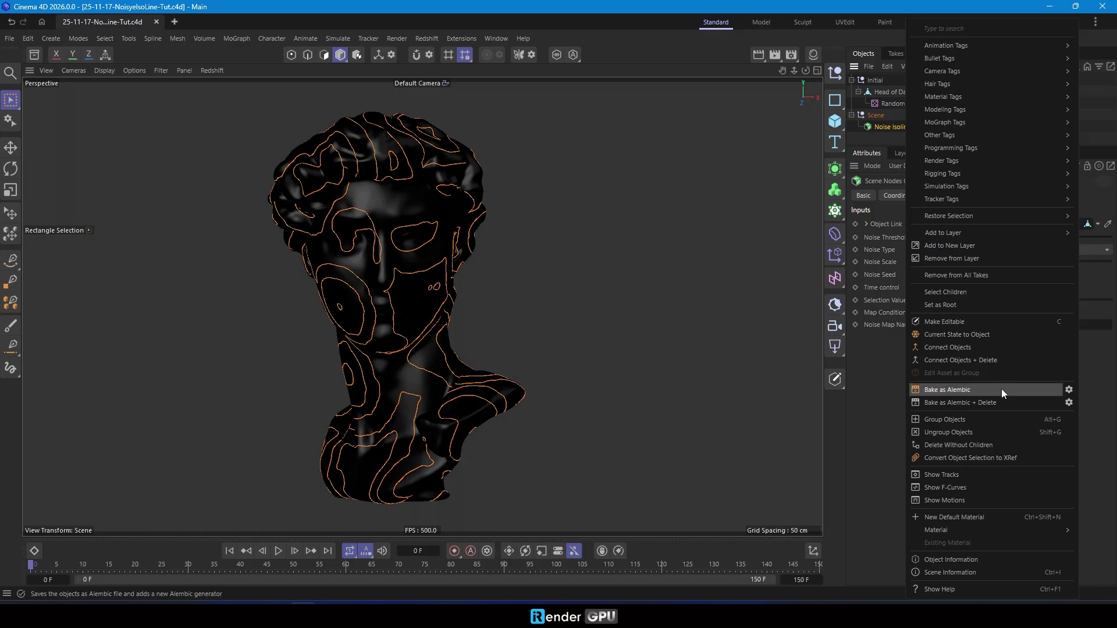
left_click(947, 390)
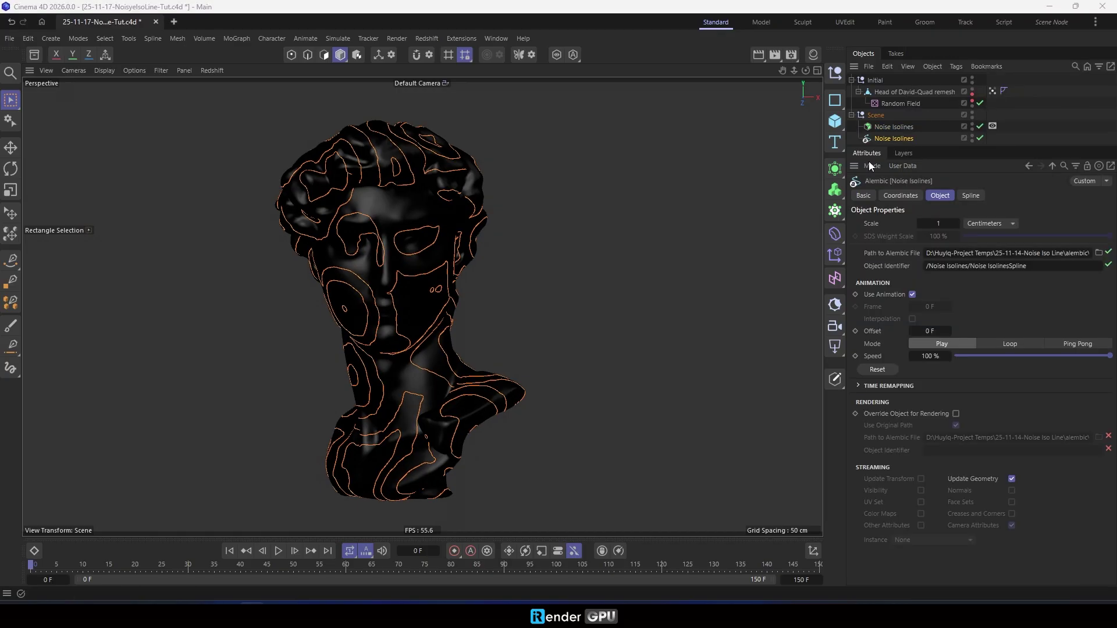
left_click(979, 126)
Play back the baked Alembic isolines animation, return to the first frame and inspect the lines around the head.
left_click(279, 550)
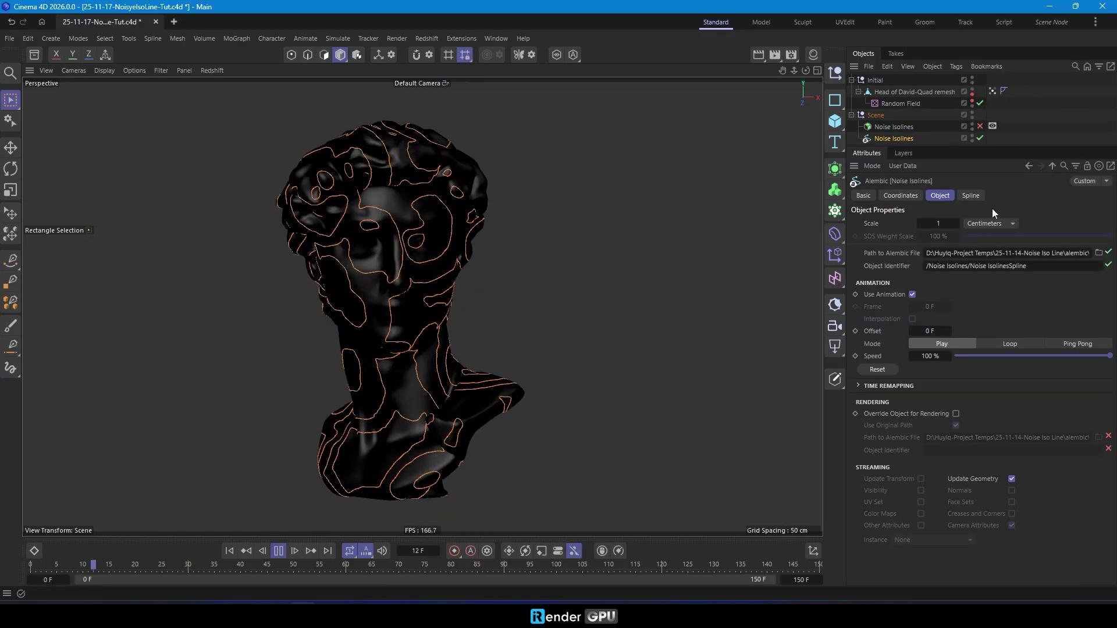
left_click(1017, 140)
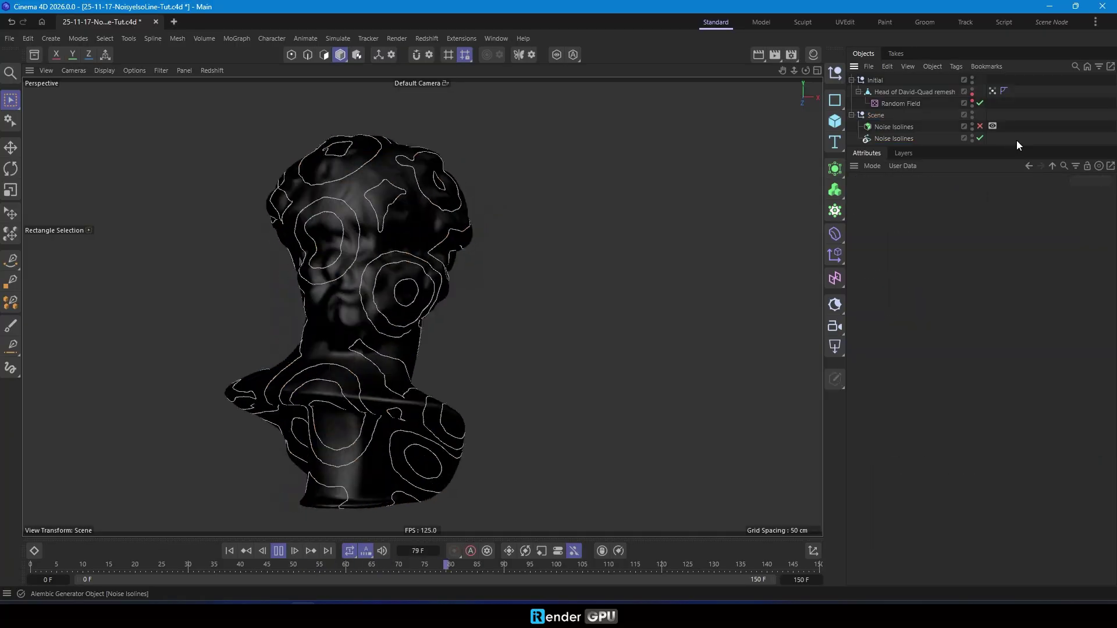
left_click(347, 554)
left_click(399, 561)
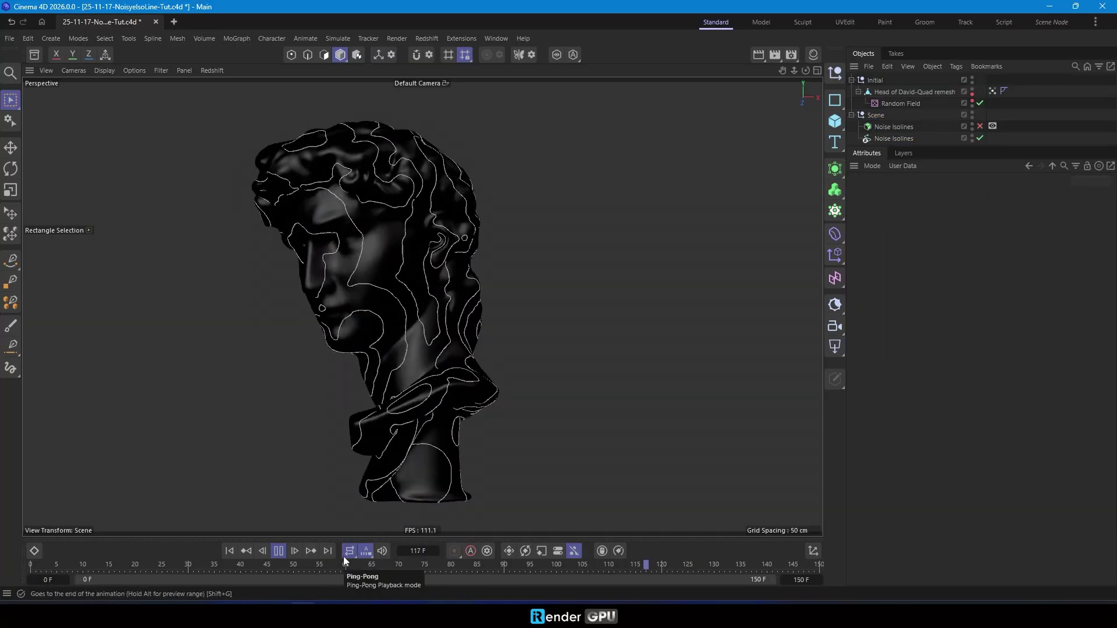
left_click(350, 551)
left_click(385, 517)
left_click(903, 137)
left_click_drag(658, 288, 525, 312, "alt")
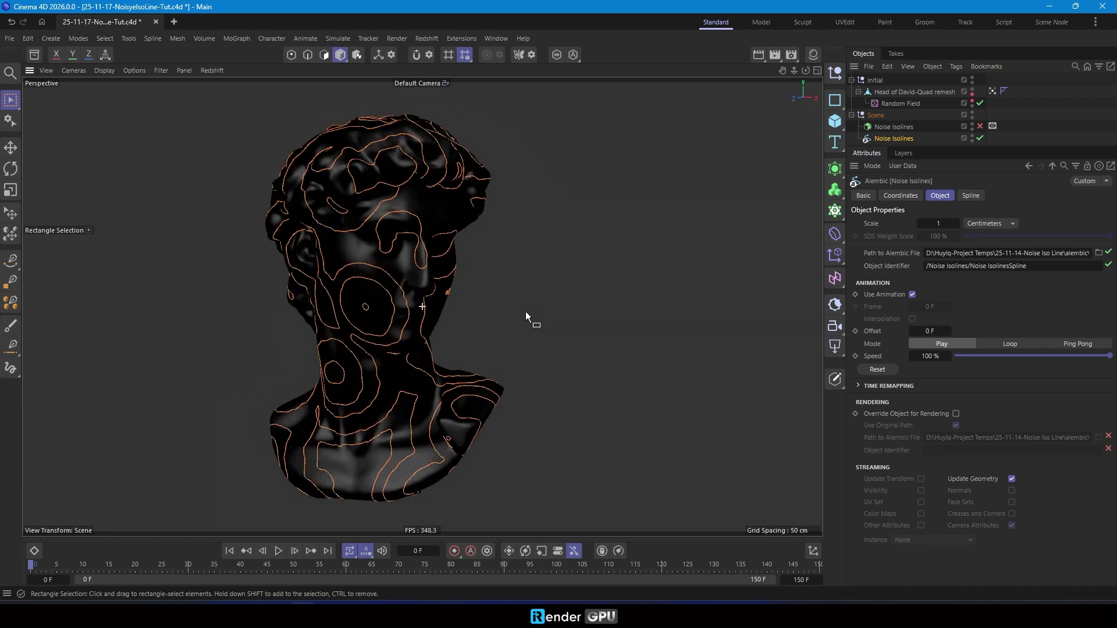
left_click(998, 134)
left_click_drag(274, 441, 593, 314, "alt")
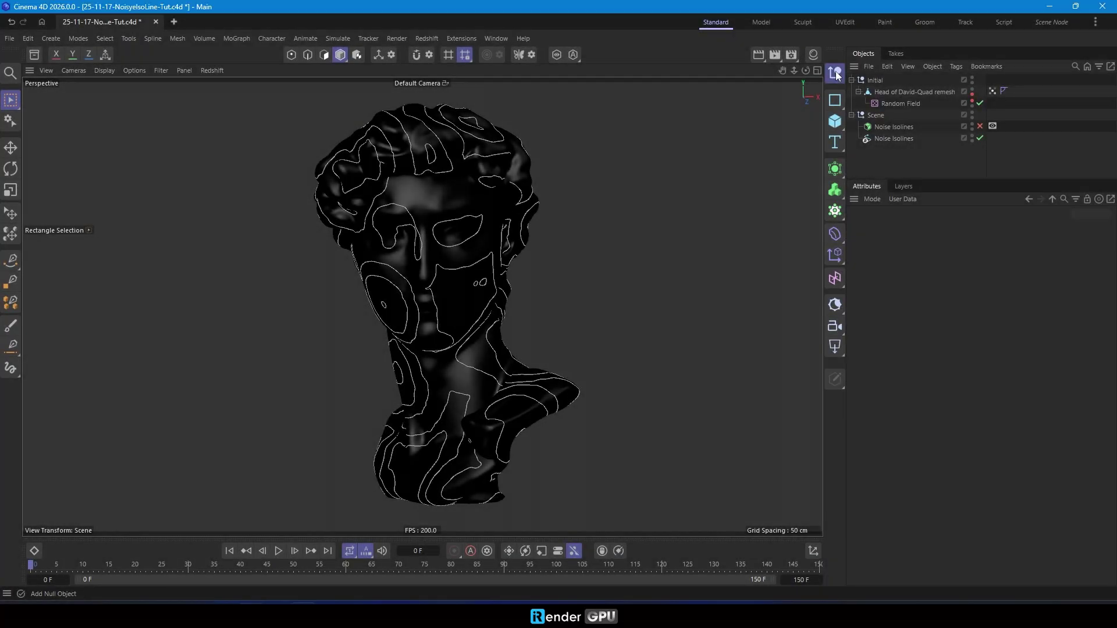
Create a null named "Line to mesh" and put the baked Alembic Noise Isolines object inside it.
left_click(835, 73)
double_click(876, 80)
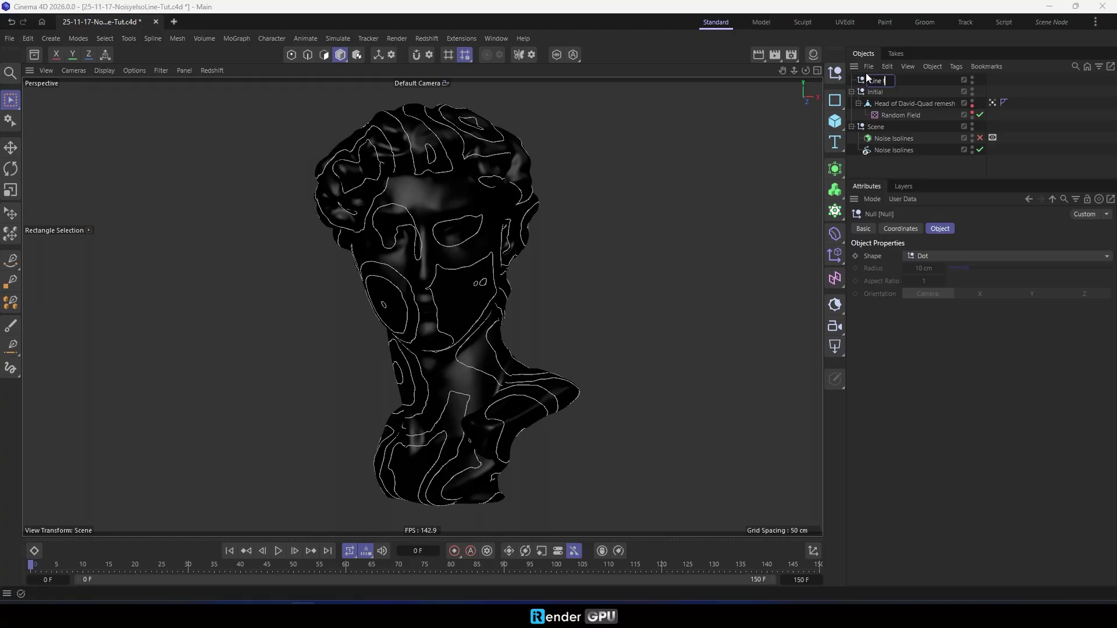
key("Return")
left_click_drag(878, 83, 888, 151)
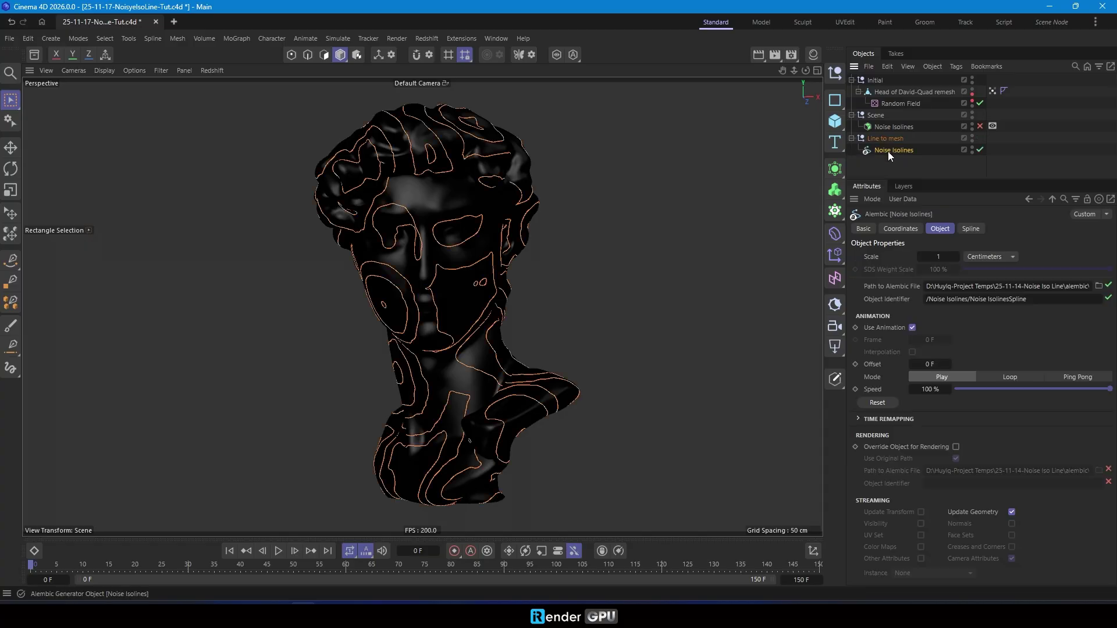
Add a Sweep generator inside the "Line to mesh" null and make the Alembic Noise Isolines its child.
left_click(834, 170)
left_click(952, 228)
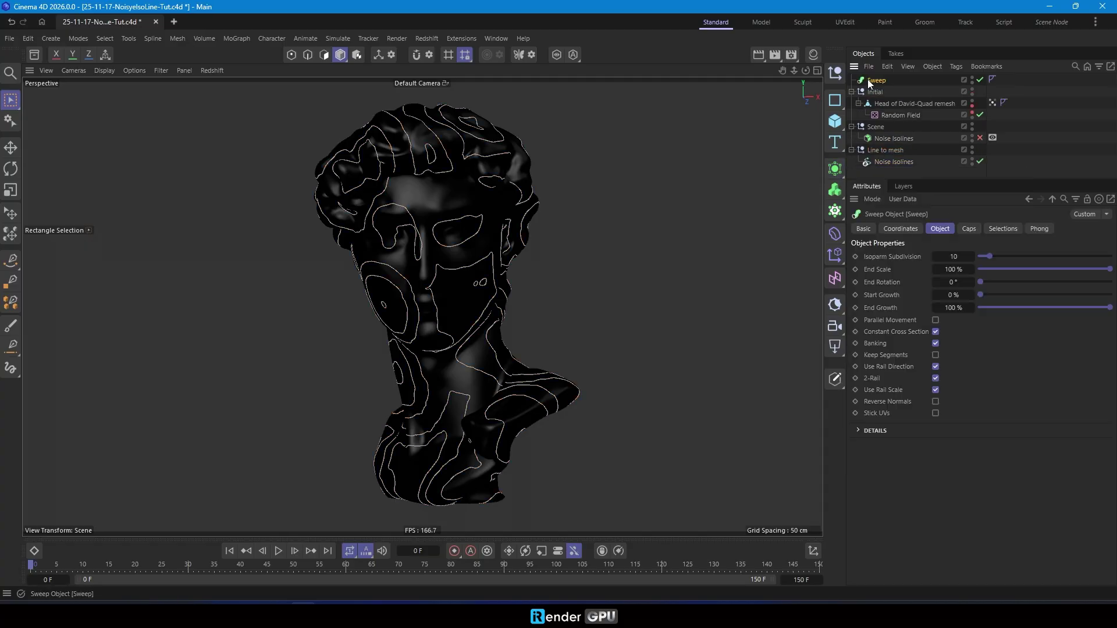
left_click_drag(894, 157, 893, 156)
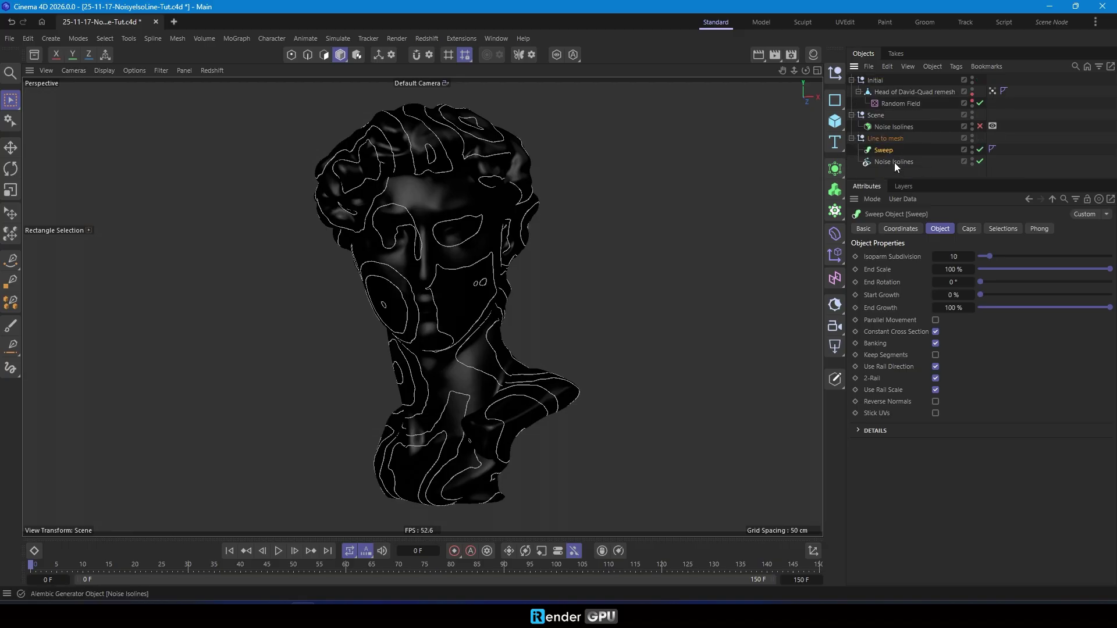
left_click(894, 162)
left_click(835, 100)
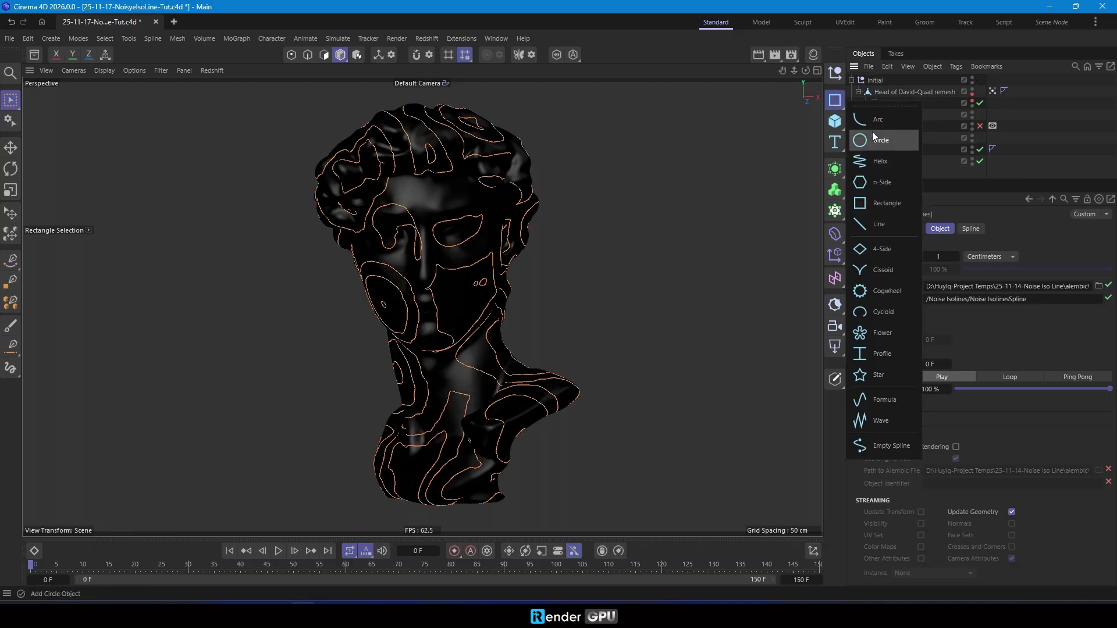
left_click(883, 185)
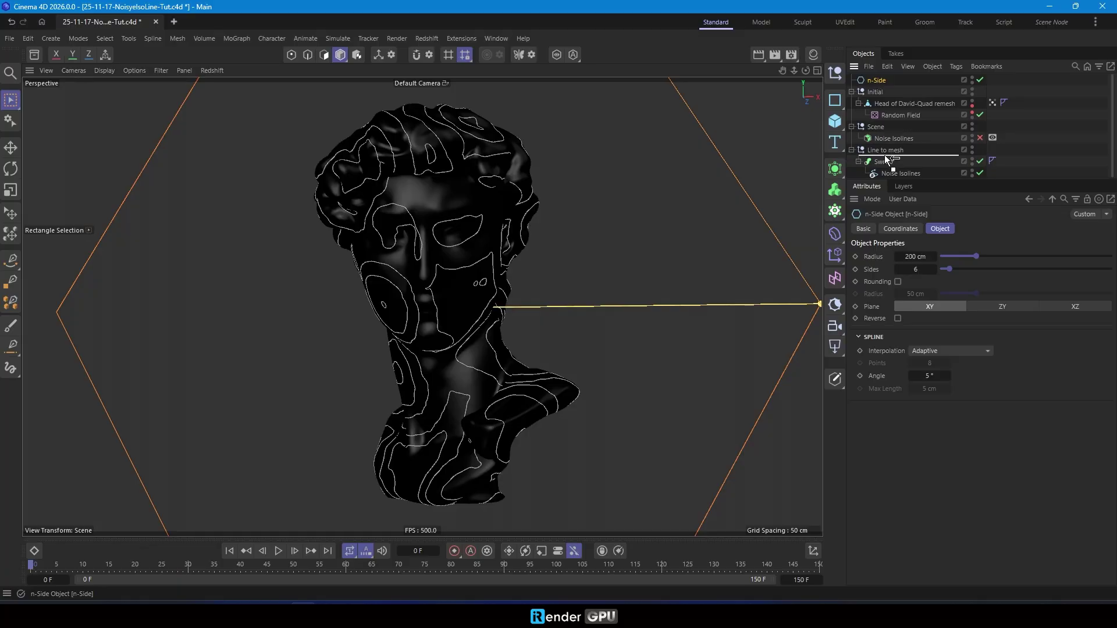
left_click_drag(886, 158, 883, 167)
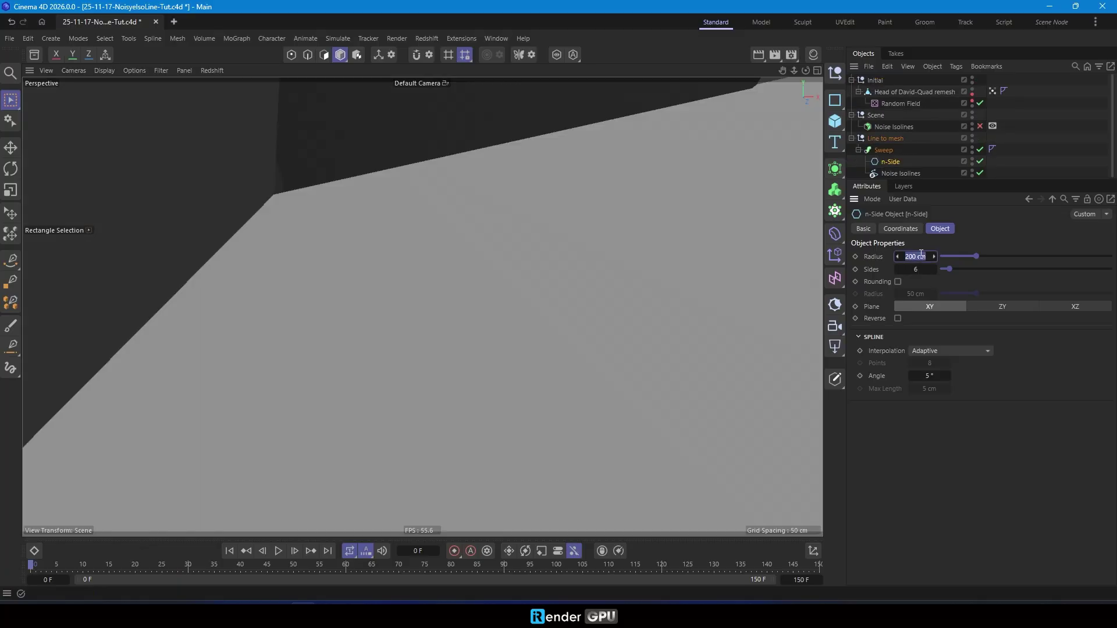
key("Return")
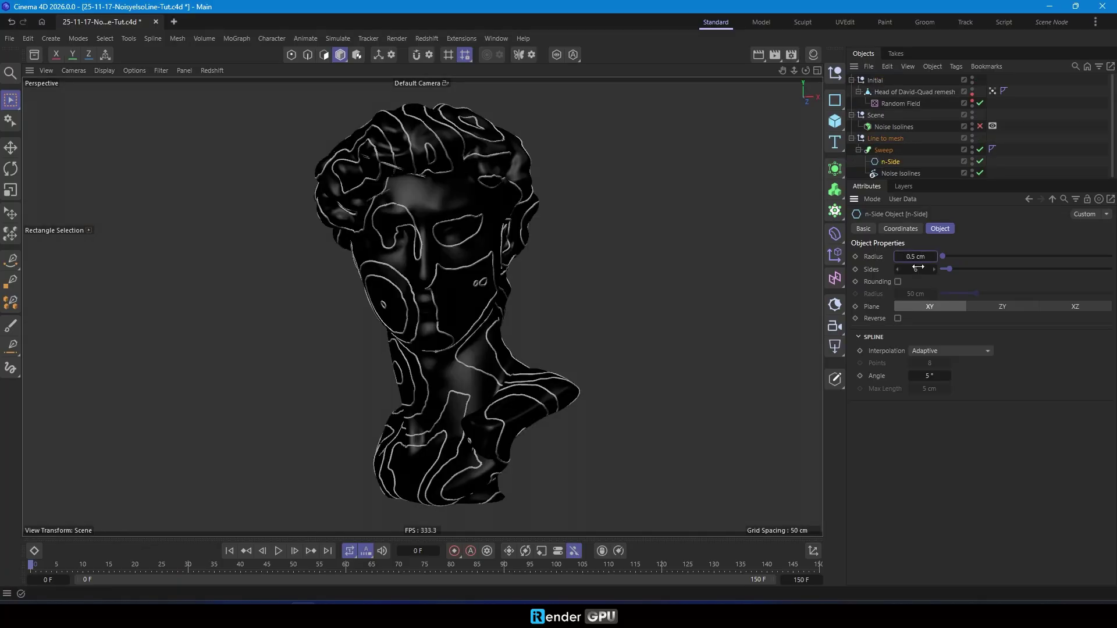
Add a Connect generator as the parent of the Sweep.
left_click(836, 168)
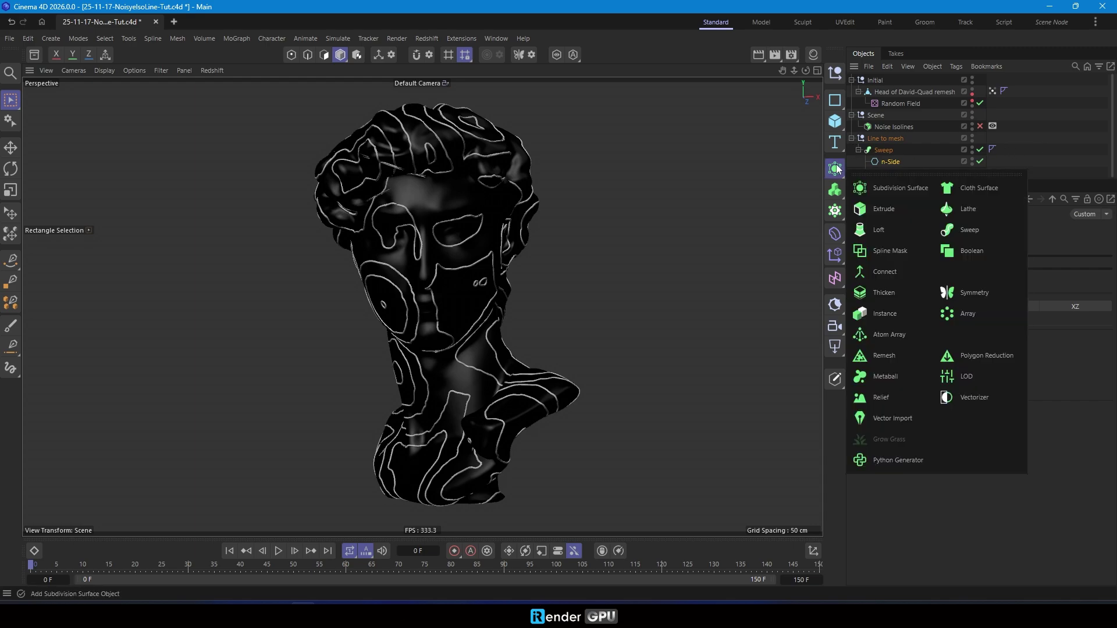
left_click(887, 151)
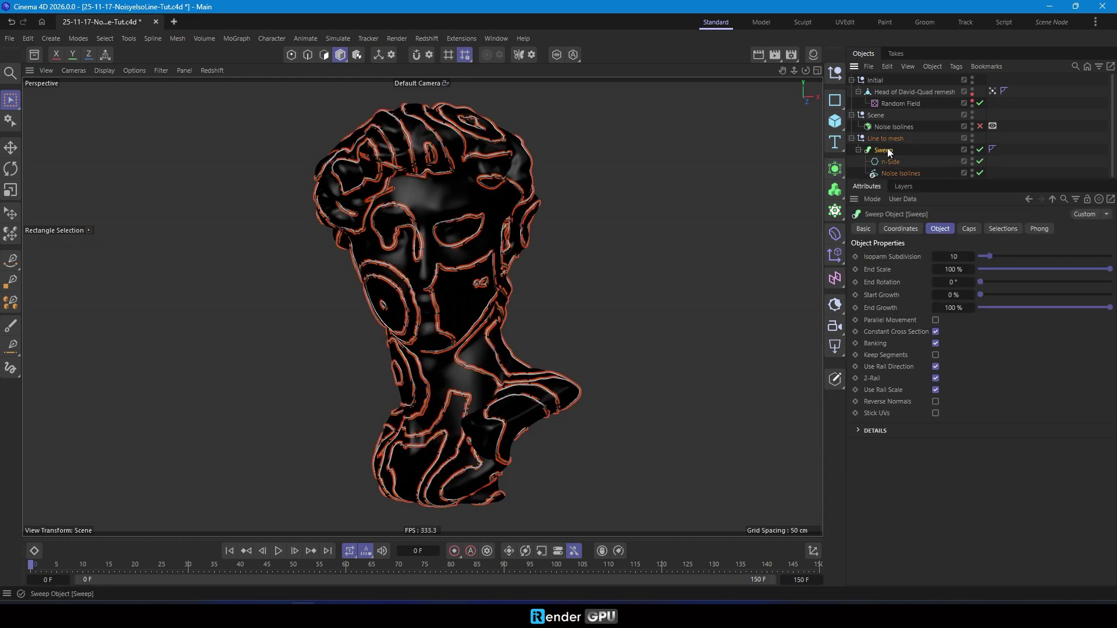
left_click(836, 173)
left_click(891, 271, "alt")
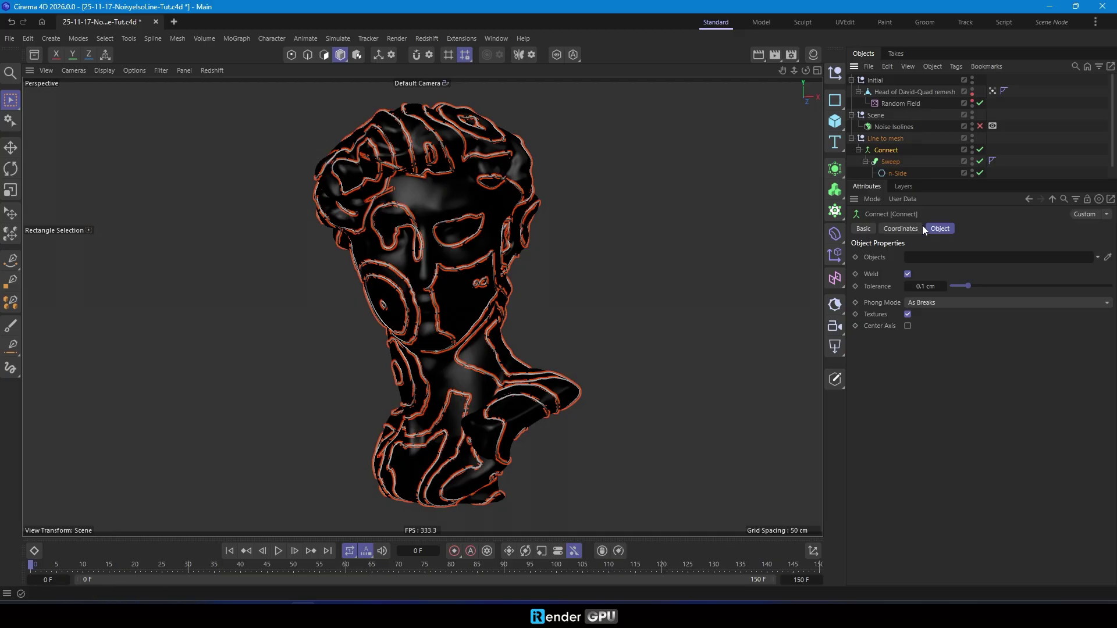
Add a Subdivision Surface as the Sweep's parent within Connect, with viewport and renderer subdivision set to 1.
left_click(889, 161)
left_click(835, 174)
left_click(890, 187, "alt")
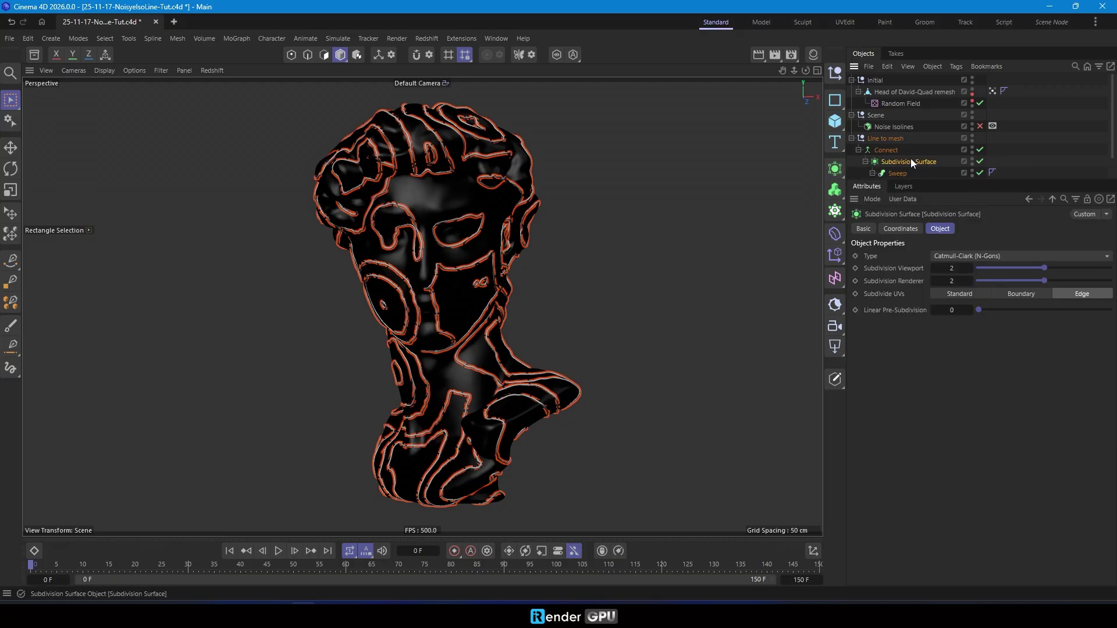
left_click(934, 281)
left_click(933, 268)
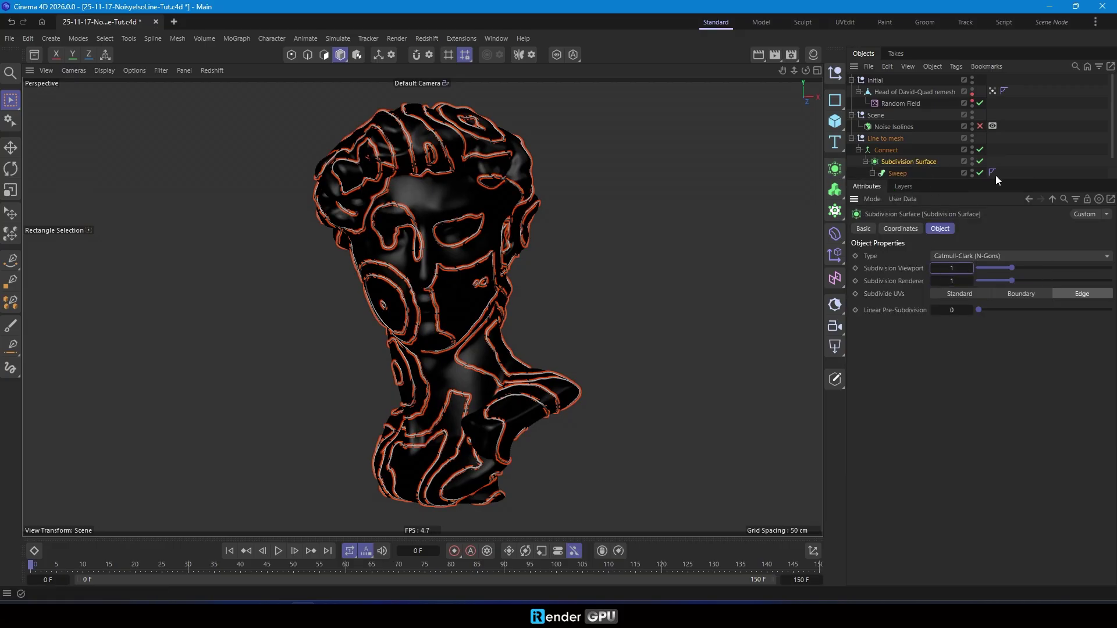
left_click(1026, 167)
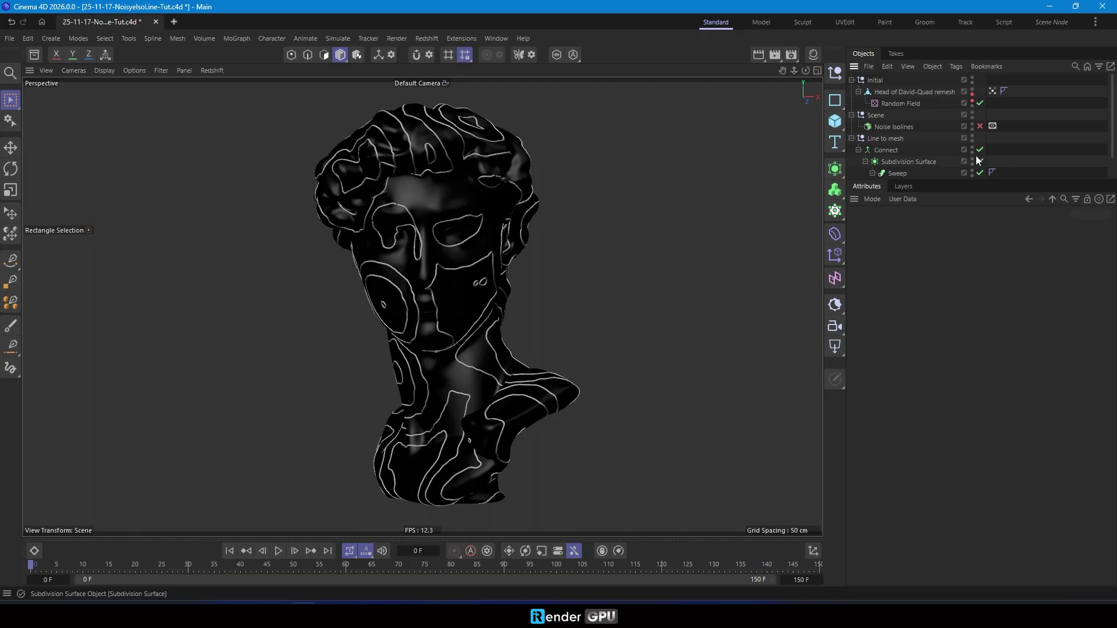
Play the animation of the meshed lines and set the n-Side profile's radius to 0.8 cm.
left_click(277, 550)
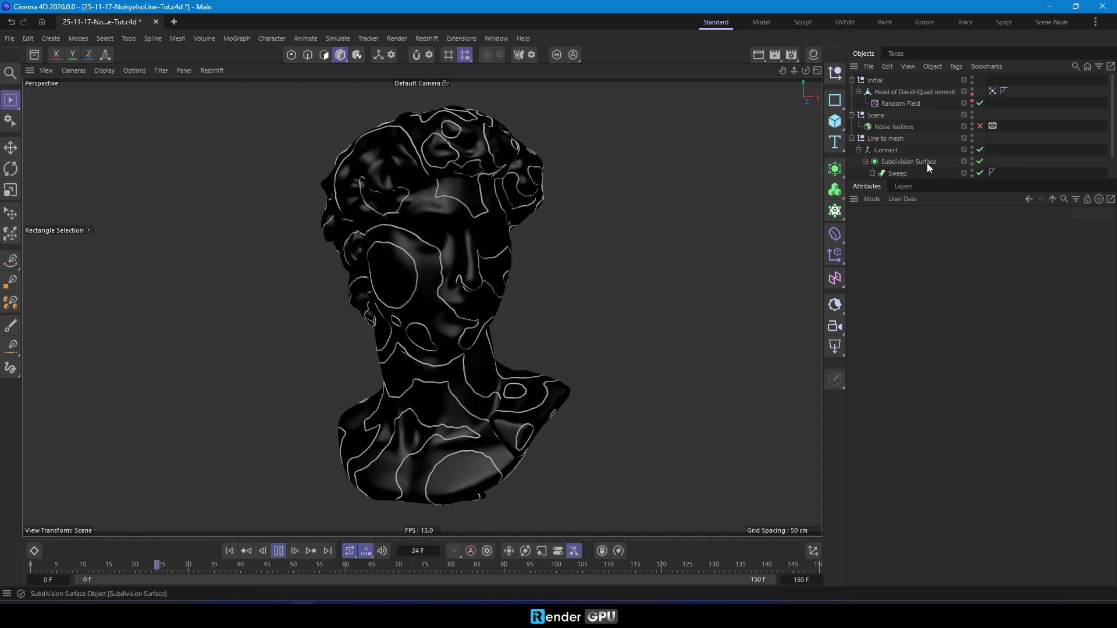
left_click_drag(957, 181, 960, 228)
left_click(903, 185)
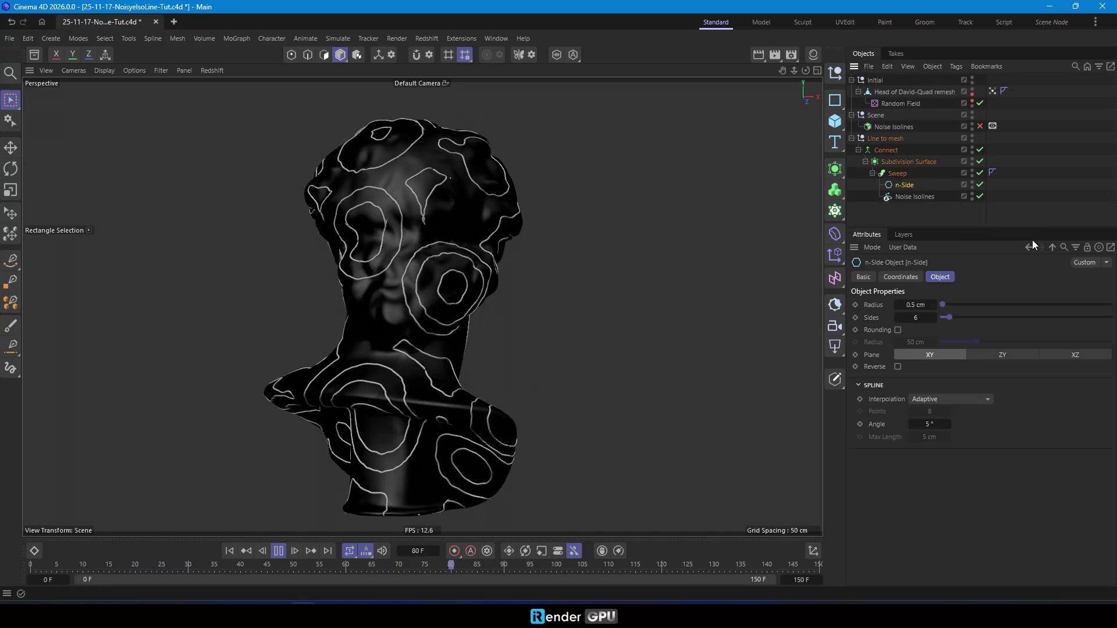
left_click_drag(914, 308, 918, 307)
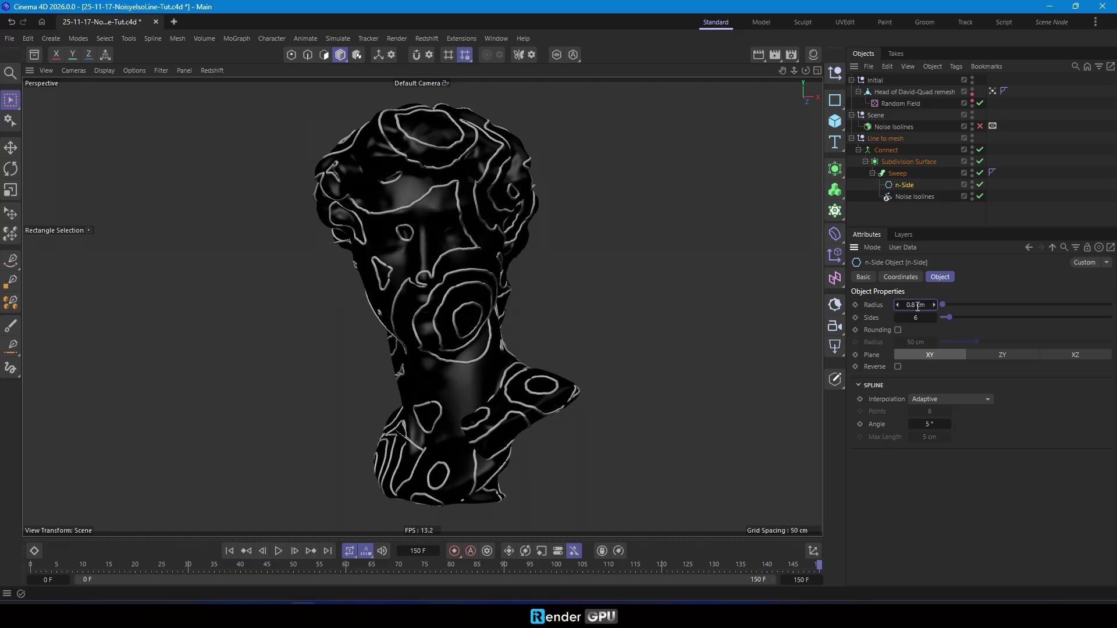
Set the n-Side profile to 3 sides and replay the animation from the first frame.
left_click(249, 555)
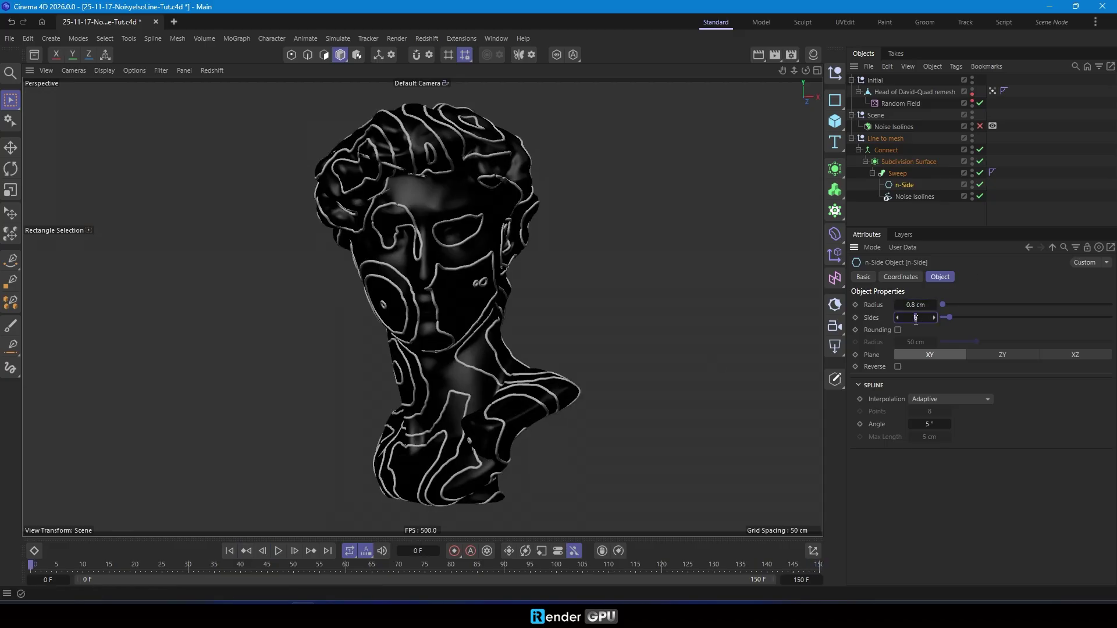
type("3")
key("Return")
left_click(278, 550)
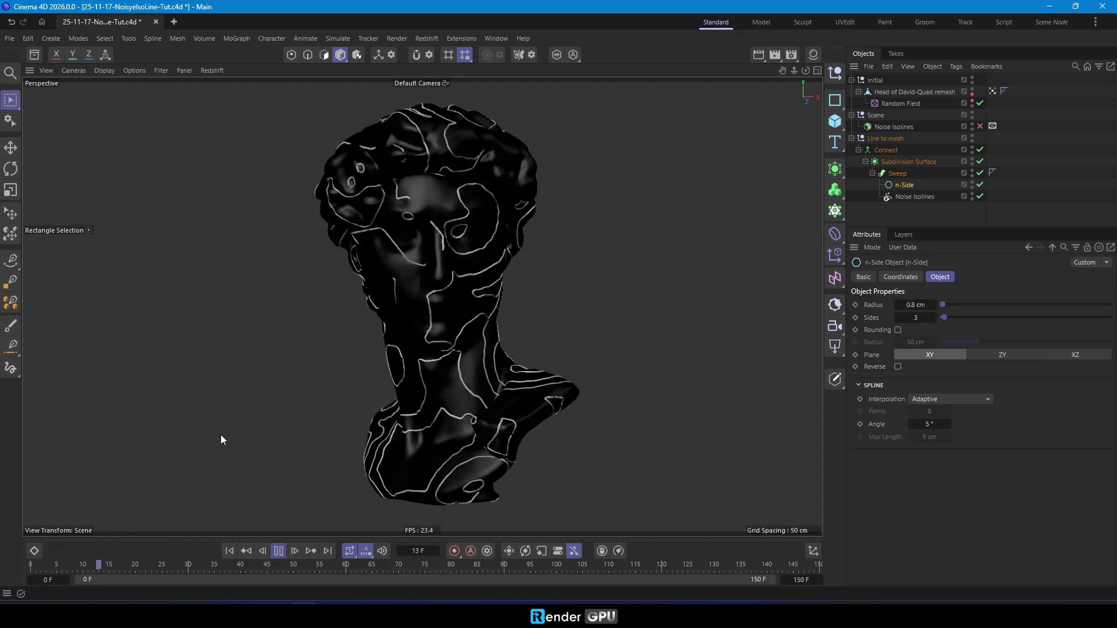
Turn off Weld on the Connect object, then stop playback and inspect the meshed lines on the head.
left_click(886, 150)
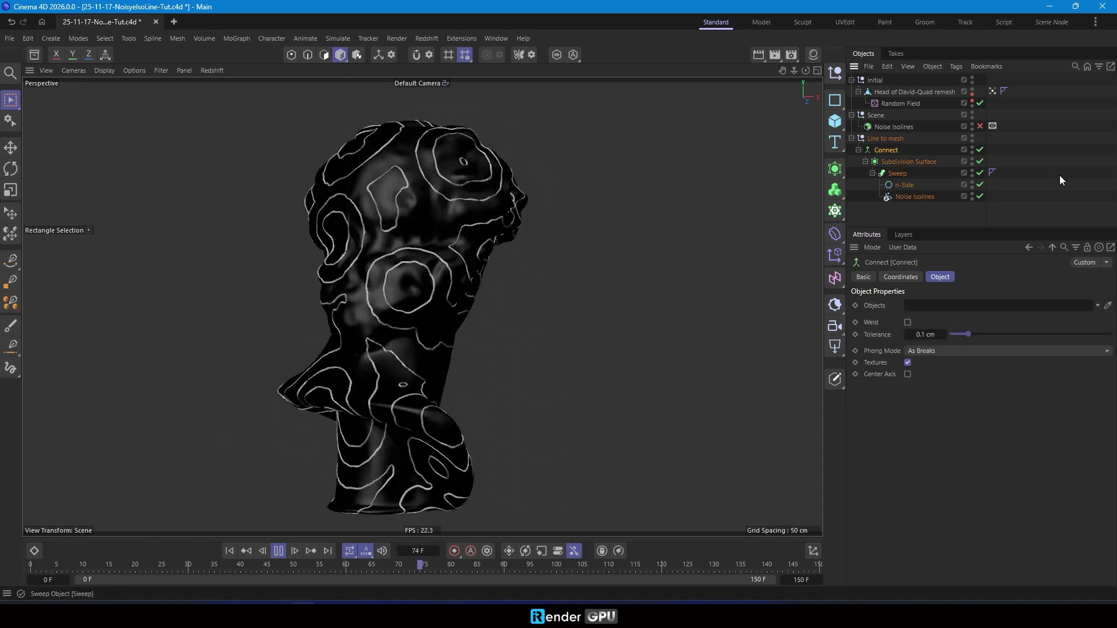
left_click(278, 550)
left_click(976, 212)
left_click_drag(442, 302, 407, 300, "alt")
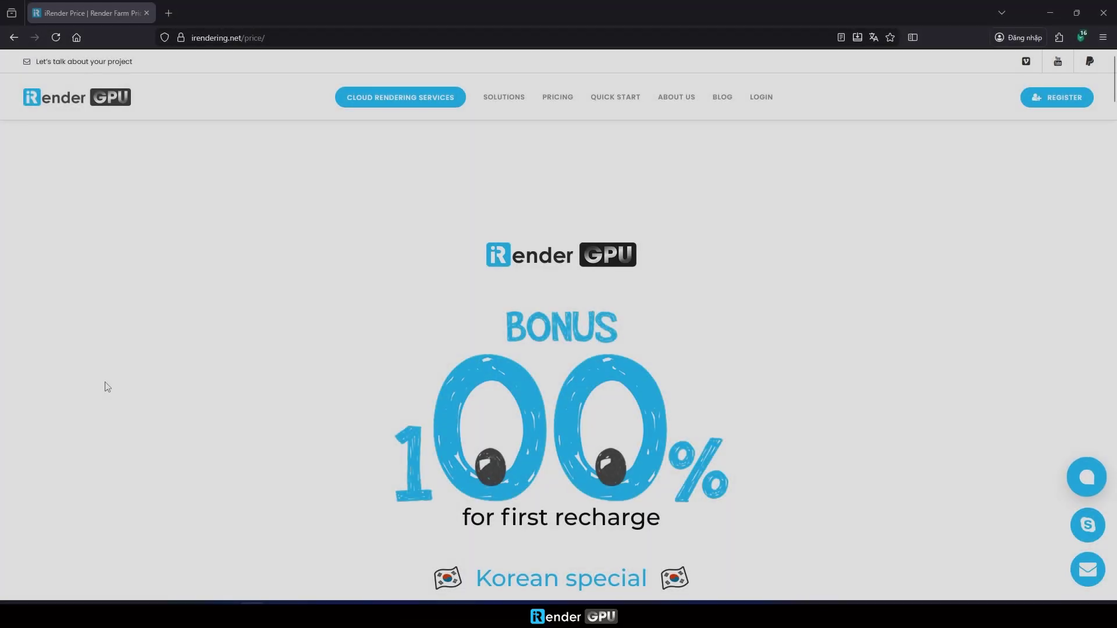
Switch to the browser and review the GPU Server 3S, 4S and 5S plans on the iRender pricing page.
scroll(274, 370, "down", 3)
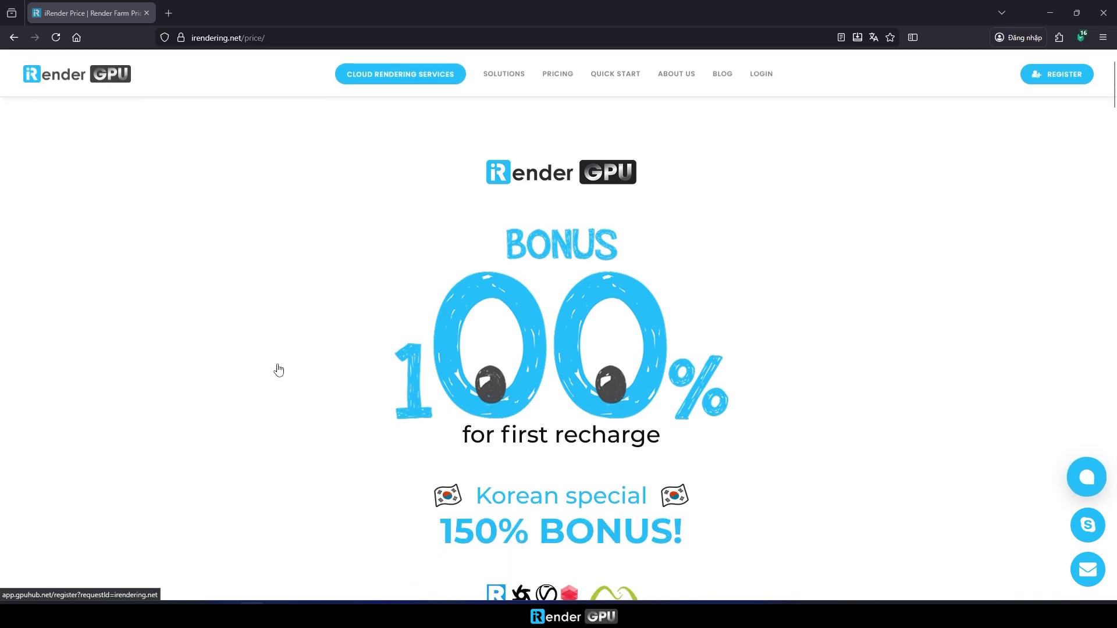
scroll(222, 356, "down", 8)
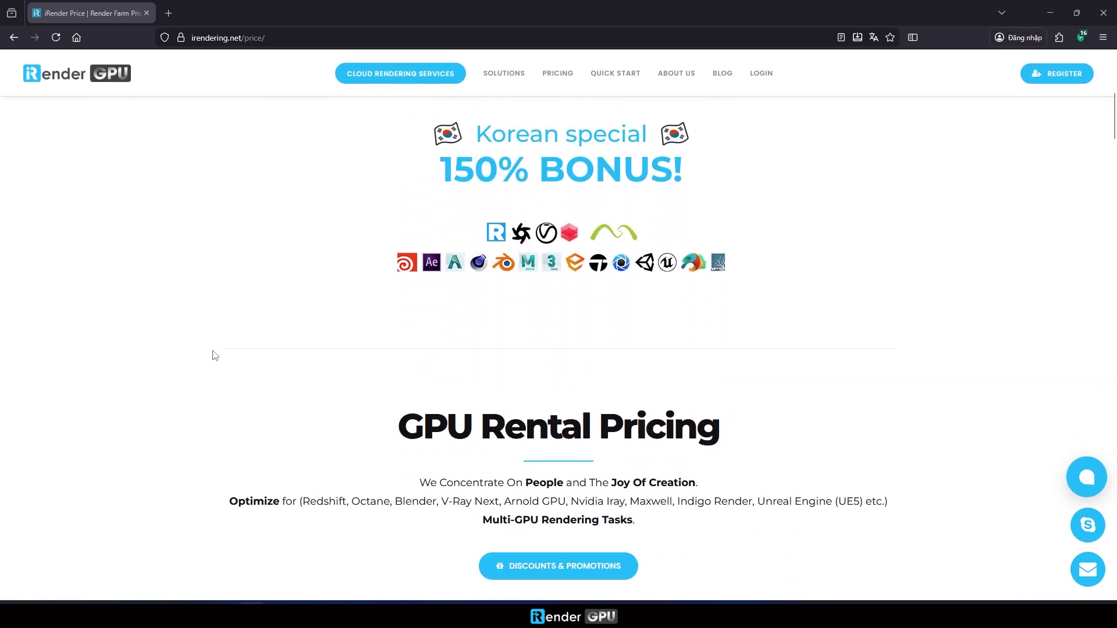
scroll(348, 384, "down", 2)
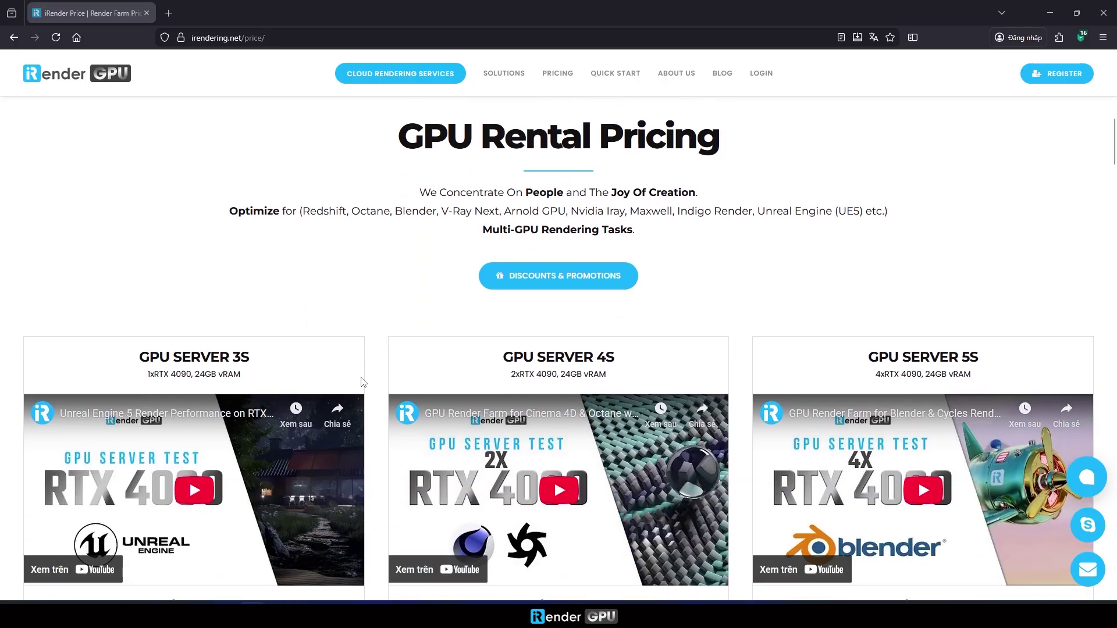
scroll(378, 369, "down", 3)
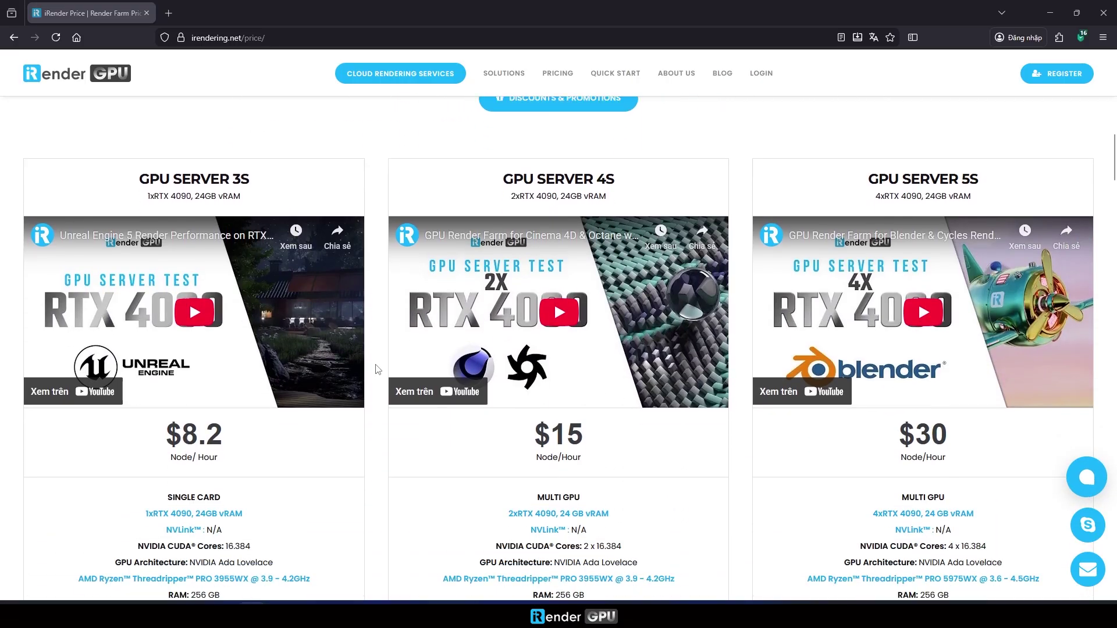
scroll(377, 368, "down", 3)
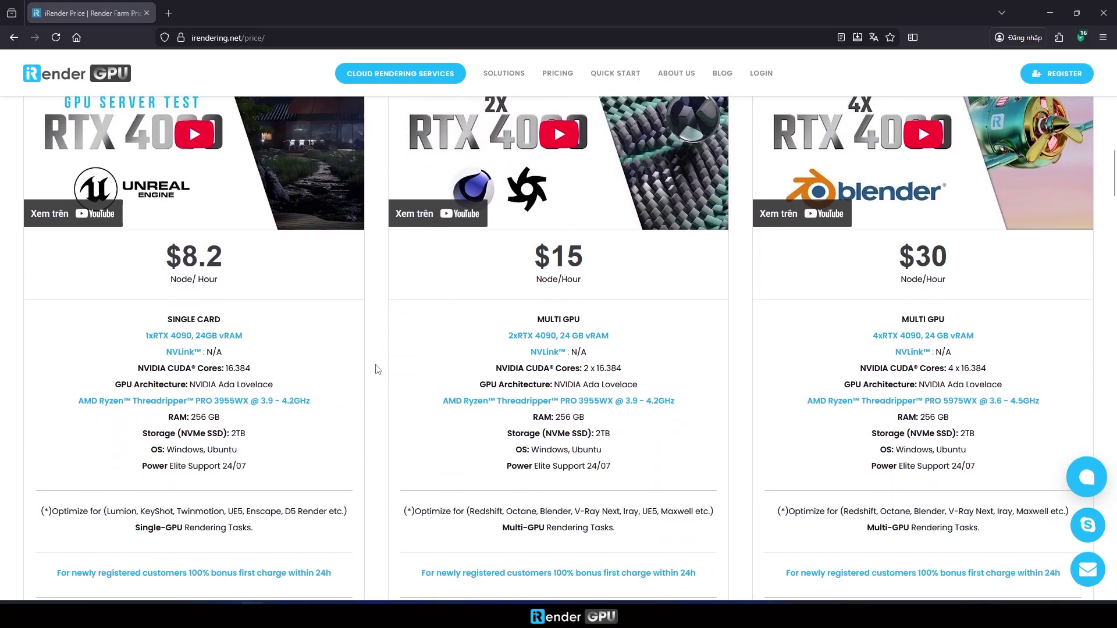
Compare the specifications and hourly, daily and weekly rates of the GPU Server plans, down to the 8S, 9S and 10A servers.
scroll(375, 369, "down", 3)
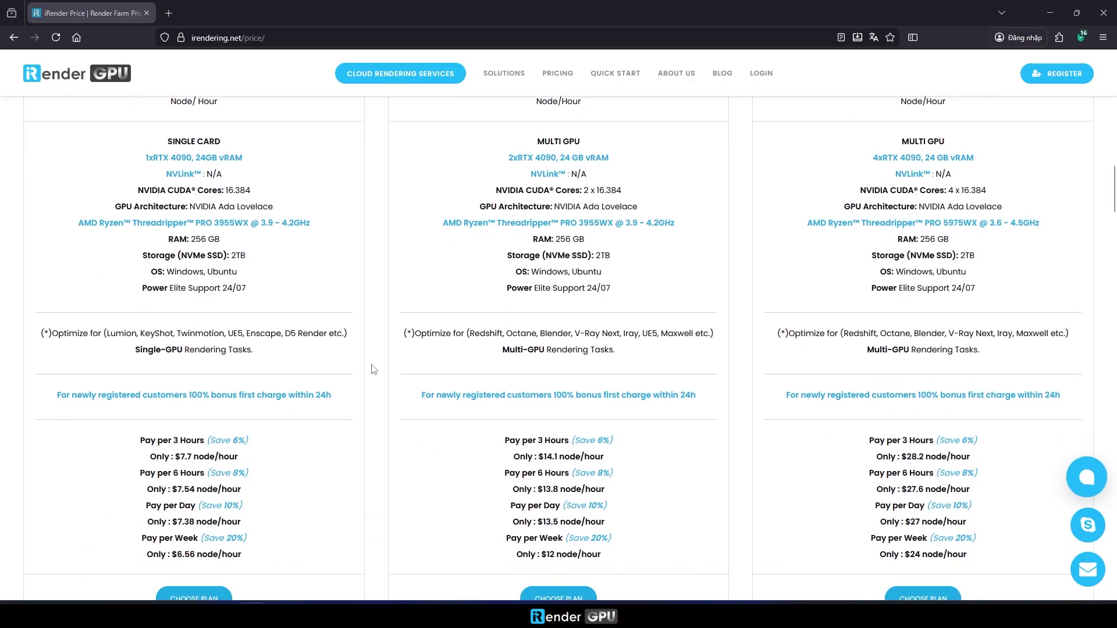
scroll(373, 369, "down", 2)
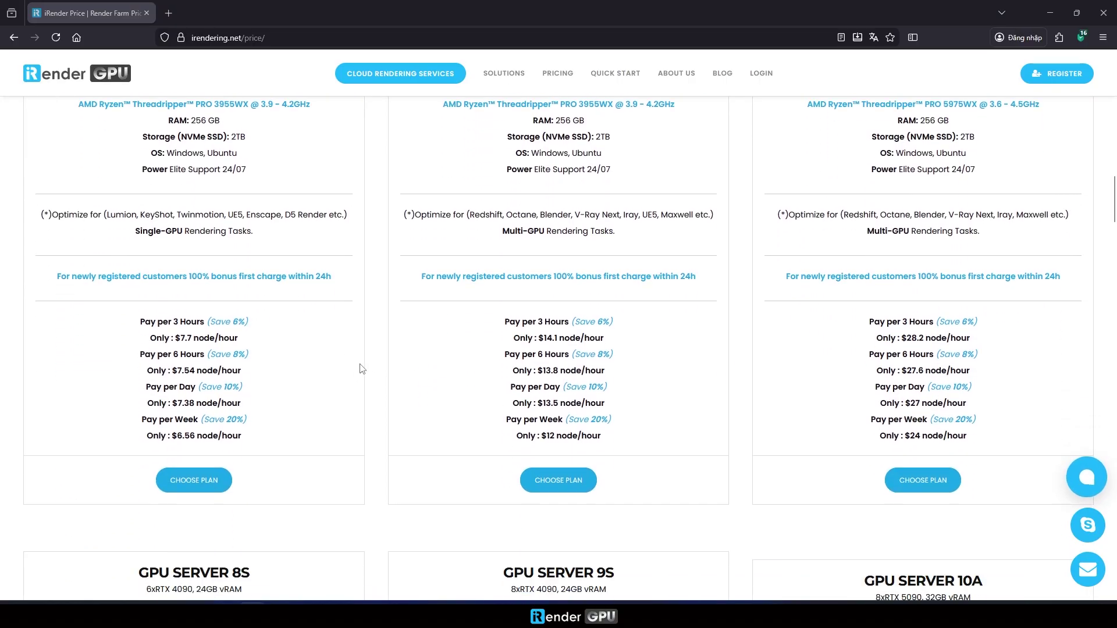
scroll(361, 368, "down", 4)
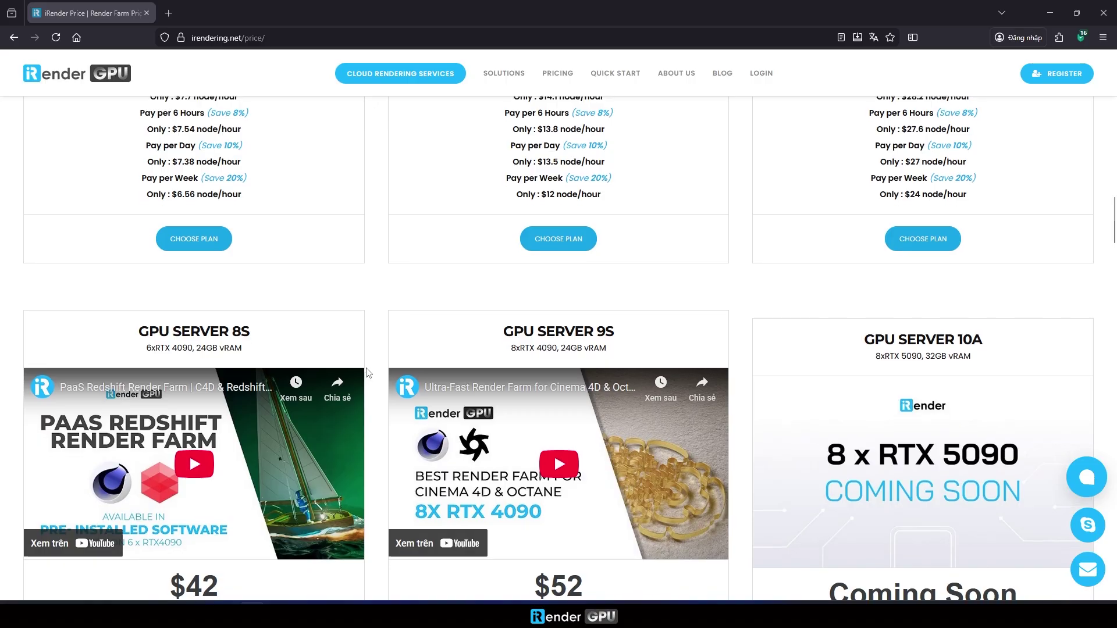
scroll(366, 372, "down", 3)
scroll(371, 373, "down", 4)
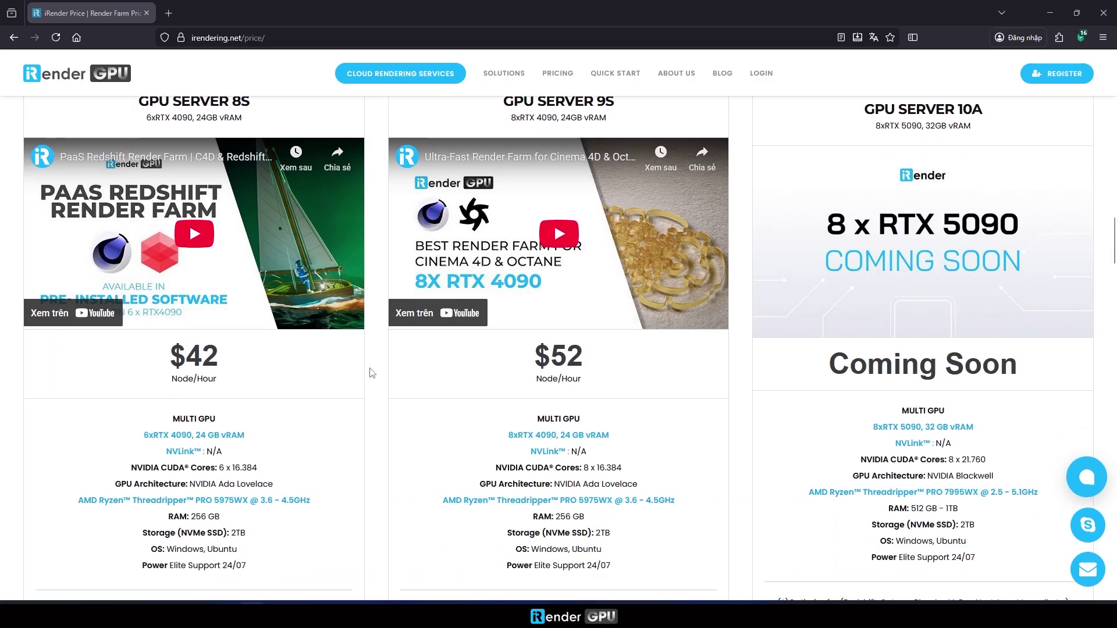
scroll(372, 372, "down", 6)
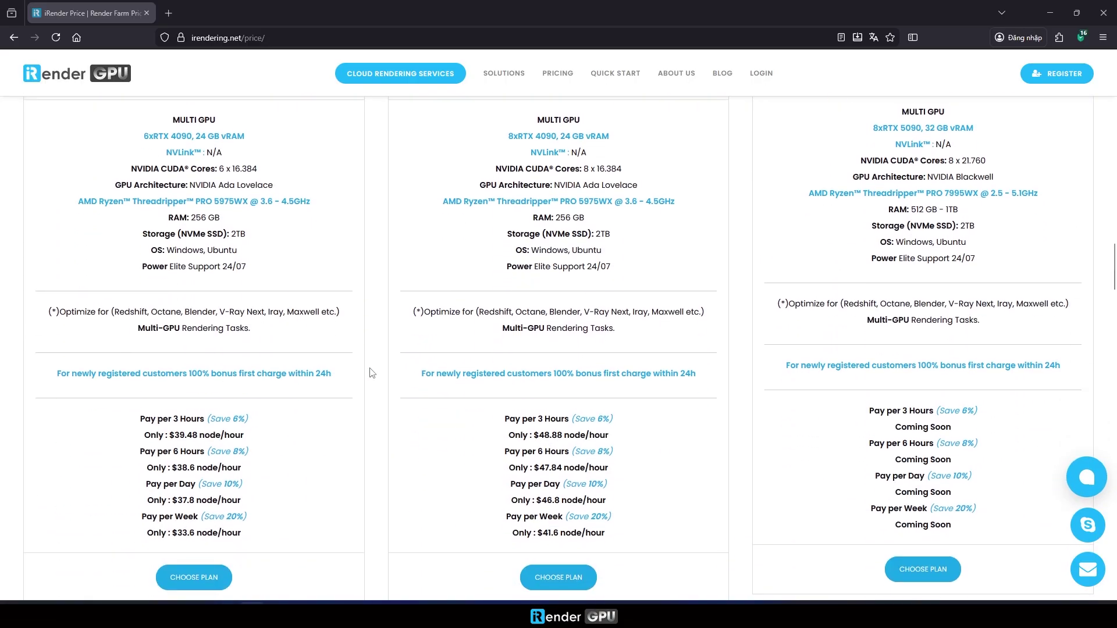
Review the Volume Discounts table and the iRender GPU Desktop Application section further down the pricing page.
scroll(372, 373, "down", 5)
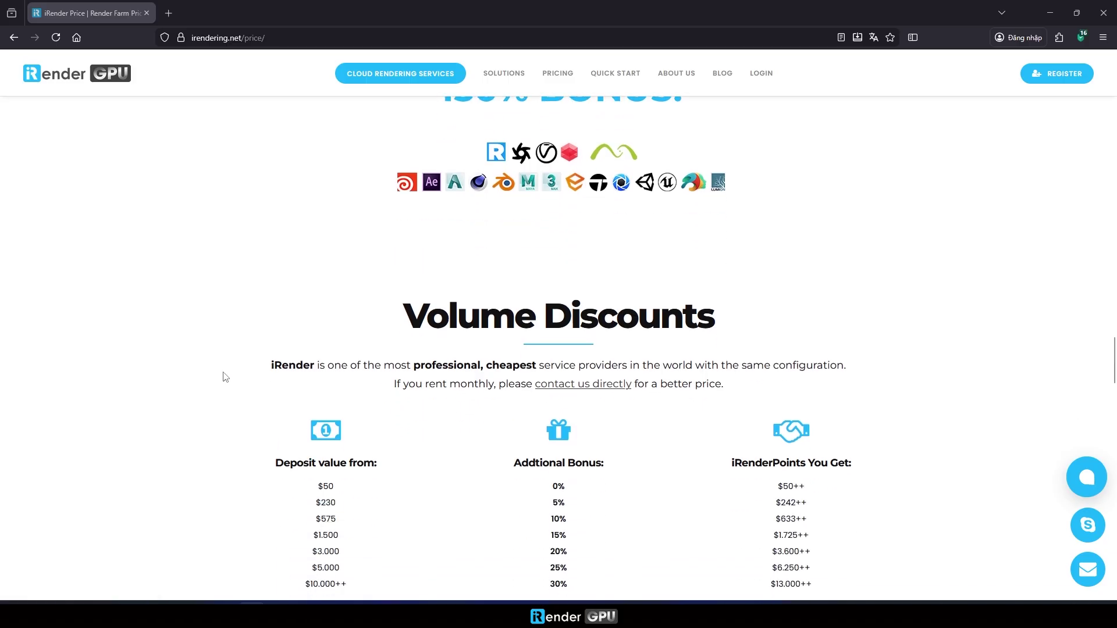
scroll(224, 377, "down", 5)
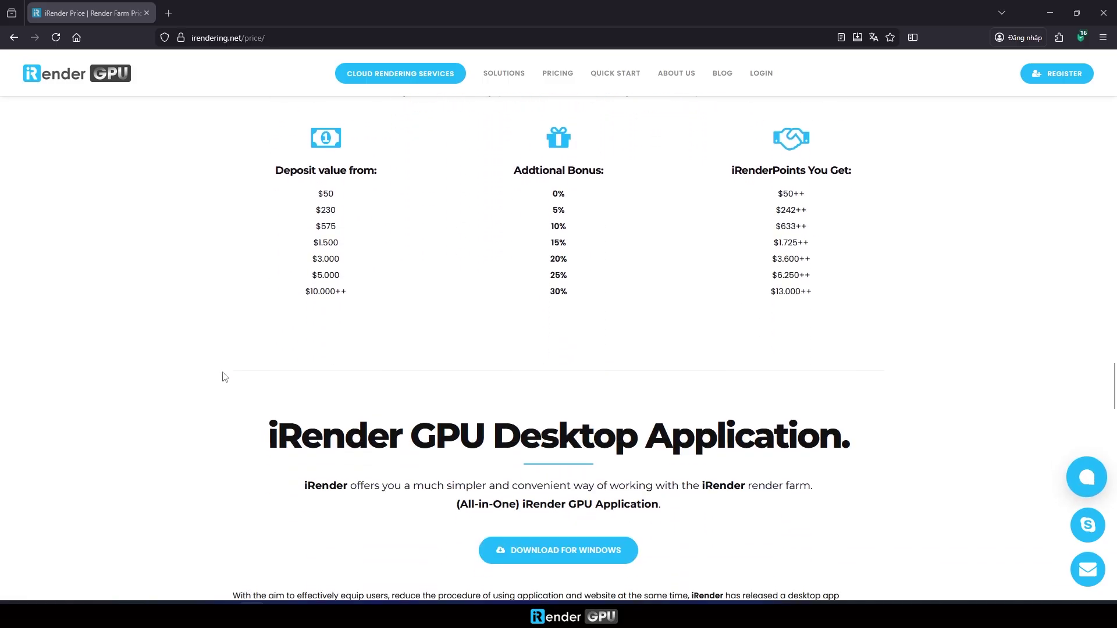
scroll(221, 378, "down", 9)
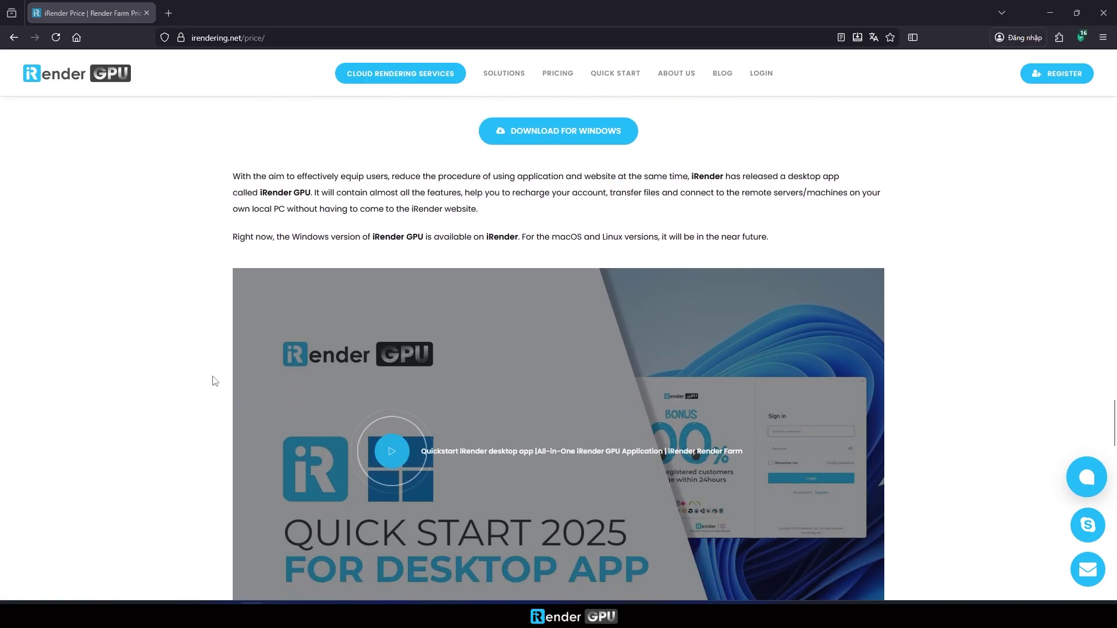
scroll(202, 385, "down", 6)
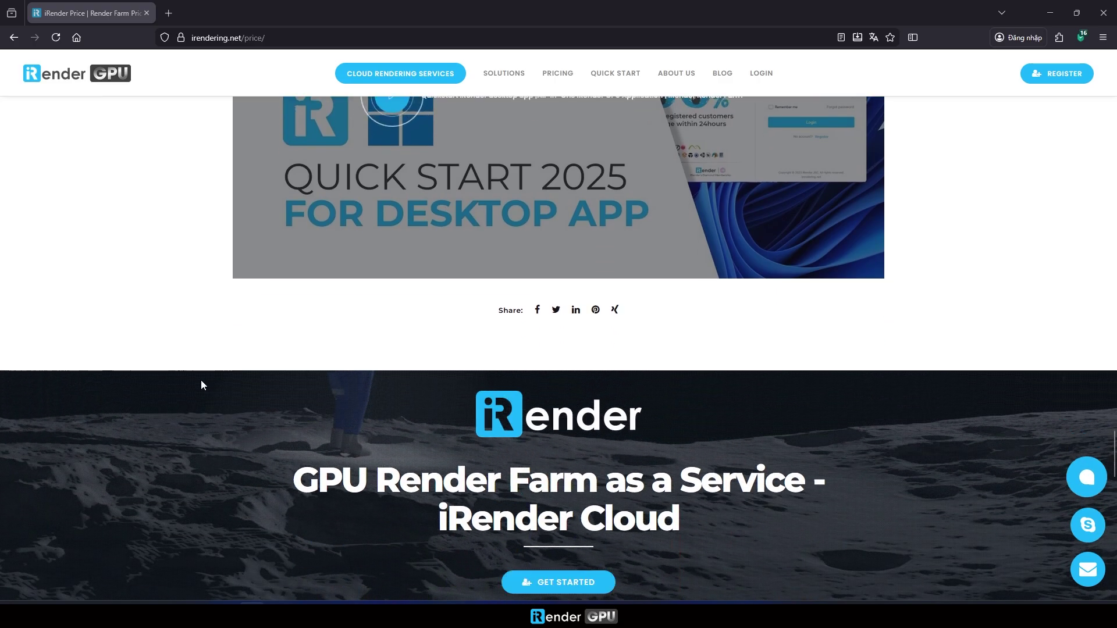